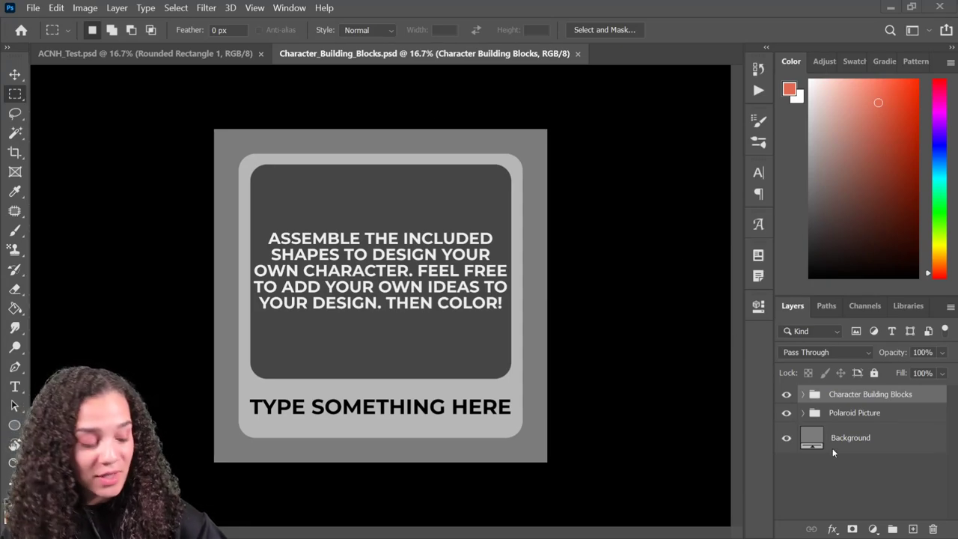
# Change the Background fill layer's colour to light peach #ffd1ab
pyautogui.click(811, 443)
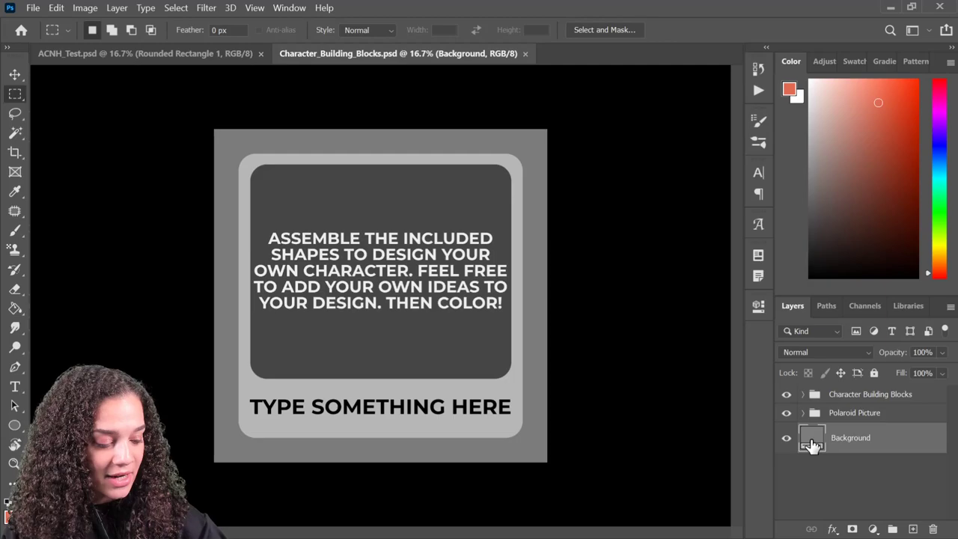
pyautogui.doubleClick(812, 443)
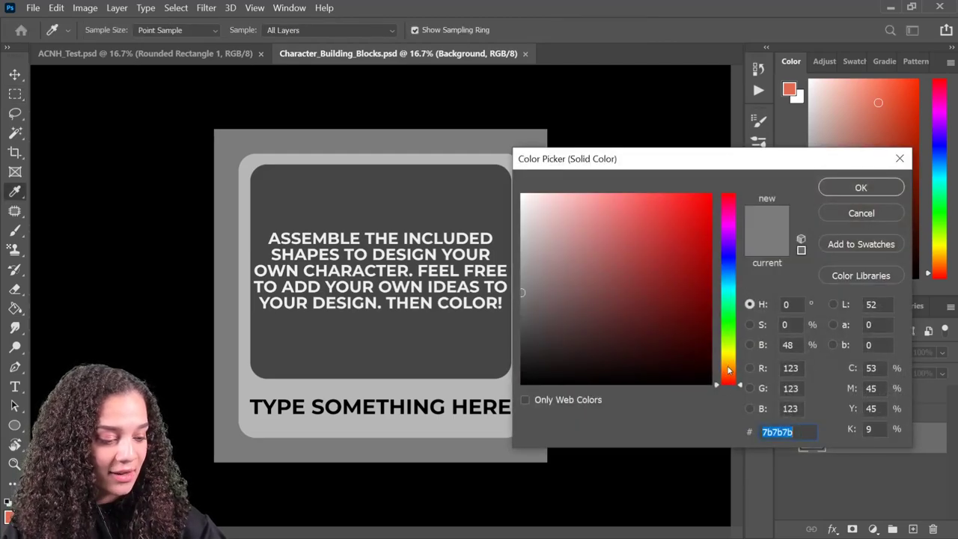
pyautogui.click(729, 369)
pyautogui.click(626, 197)
pyautogui.moveTo(626, 197)
pyautogui.mouseDown()
pyautogui.moveTo(601, 188)
pyautogui.moveTo(611, 214)
pyautogui.moveTo(609, 190)
pyautogui.moveTo(584, 182)
pyautogui.mouseUp()
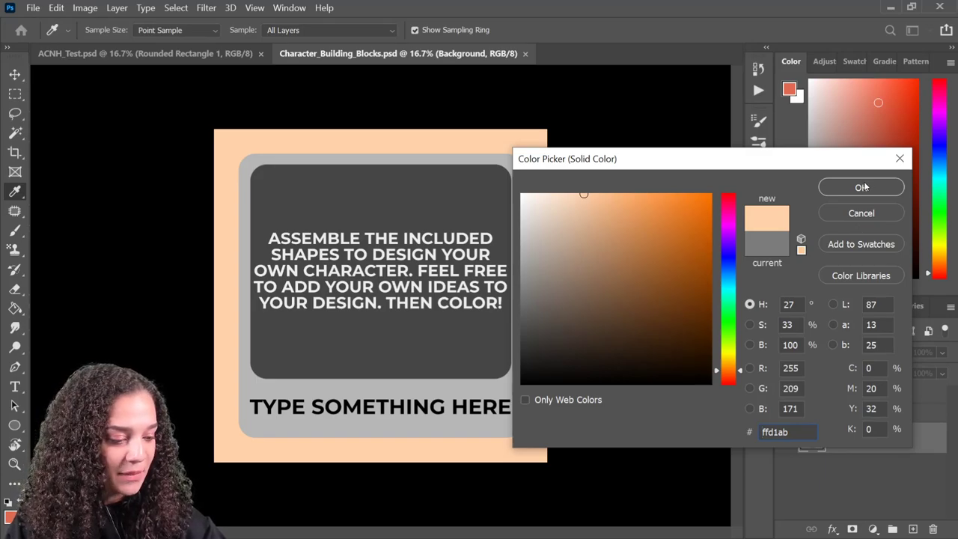
pyautogui.click(860, 189)
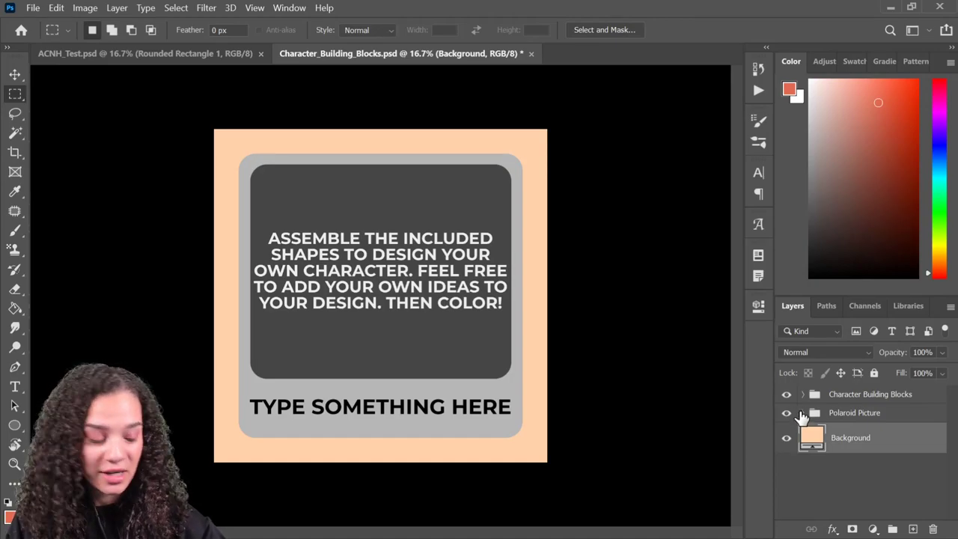
# Expand the Polaroid Picture group and hide its "ASSEMBLE THE INCLUDED SHAPES" instruction text layer
pyautogui.click(801, 413)
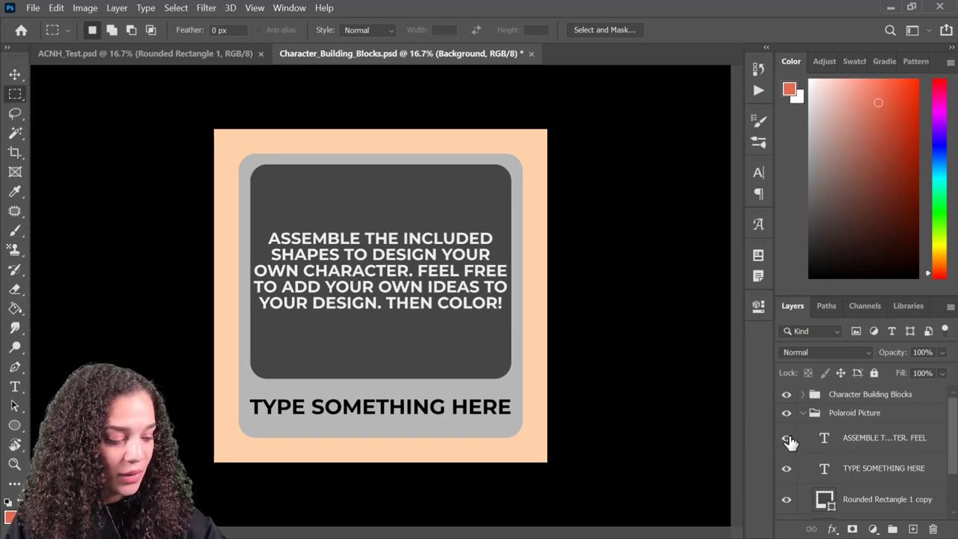
pyautogui.click(786, 438)
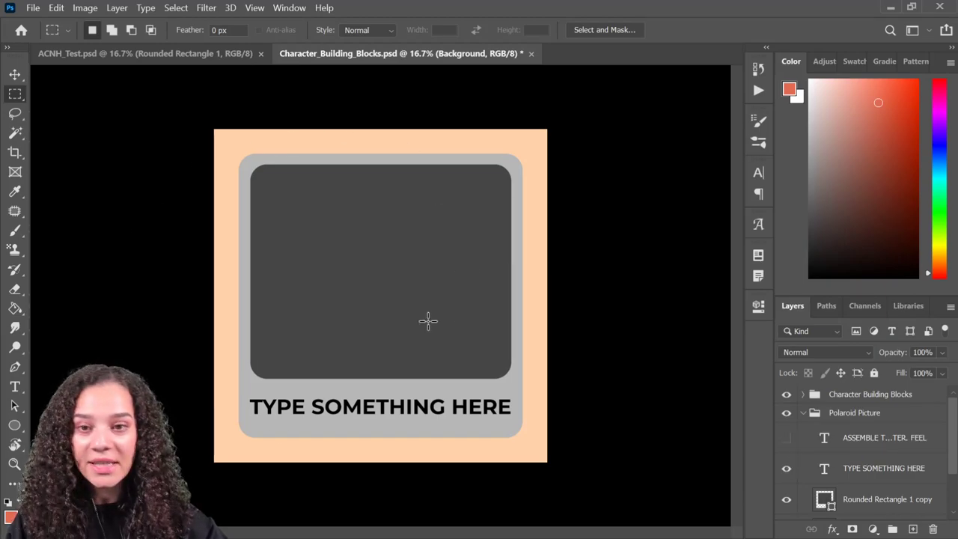
pyautogui.click(787, 439)
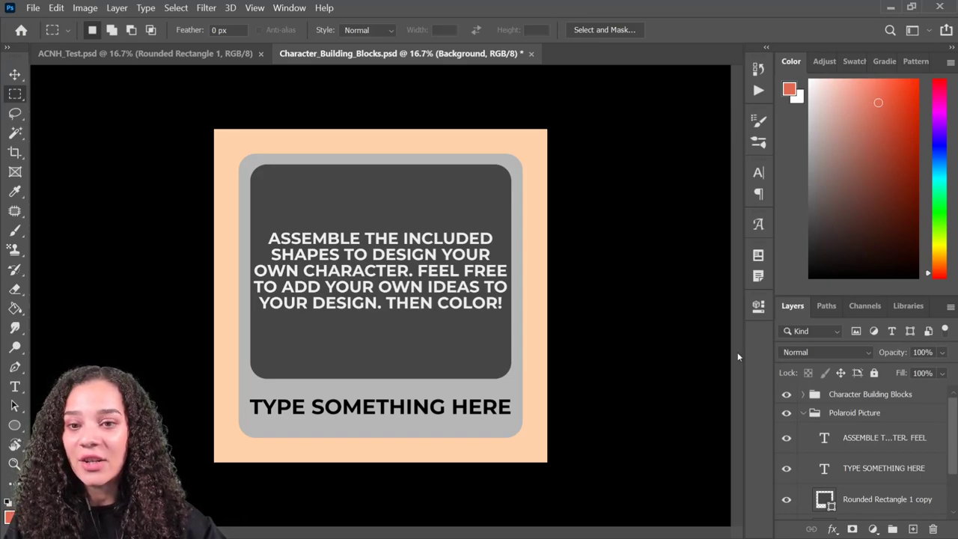
pyautogui.click(787, 439)
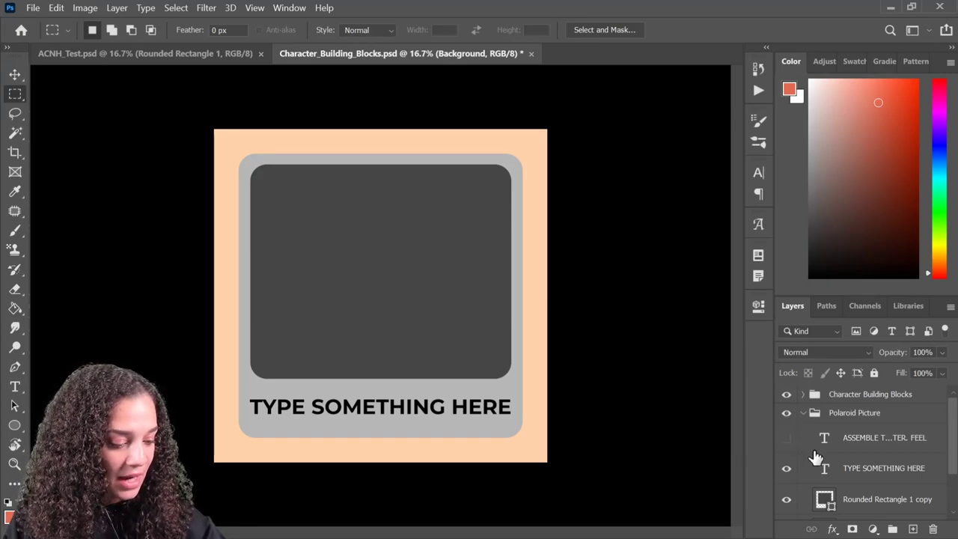
# Add a Color Overlay effect to the Rounded Rectangle 1 layer that forms the polaroid's outer frame
pyautogui.scroll(-2, 823, 465)
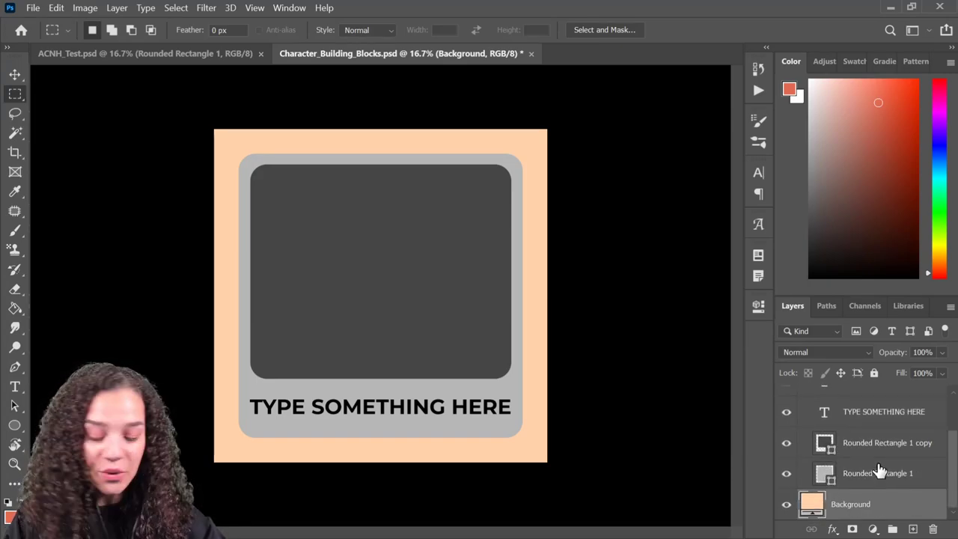
pyautogui.hotkey('ctrl', '+')
pyautogui.moveTo(547, 314); pyautogui.dragTo(530, 333)
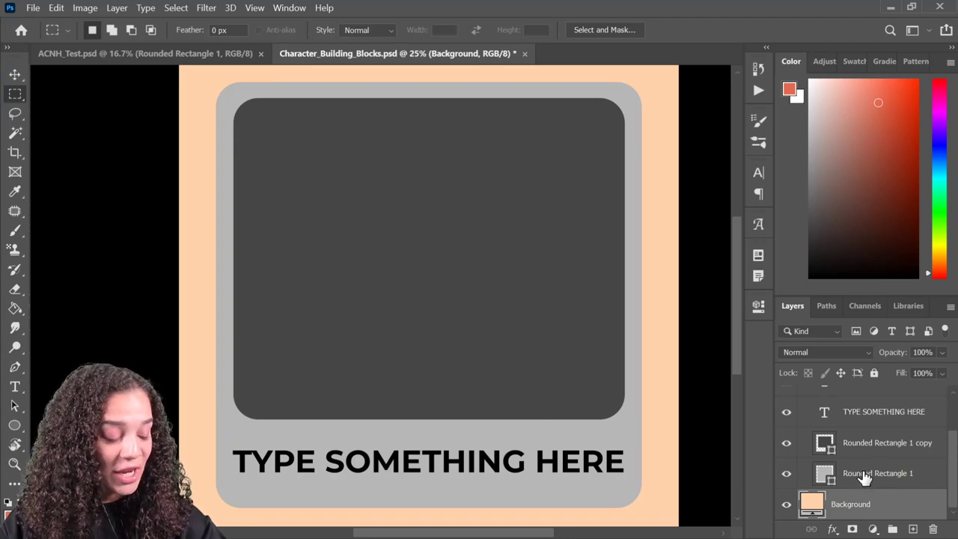
pyautogui.doubleClick(913, 474)
pyautogui.doubleClick(935, 479)
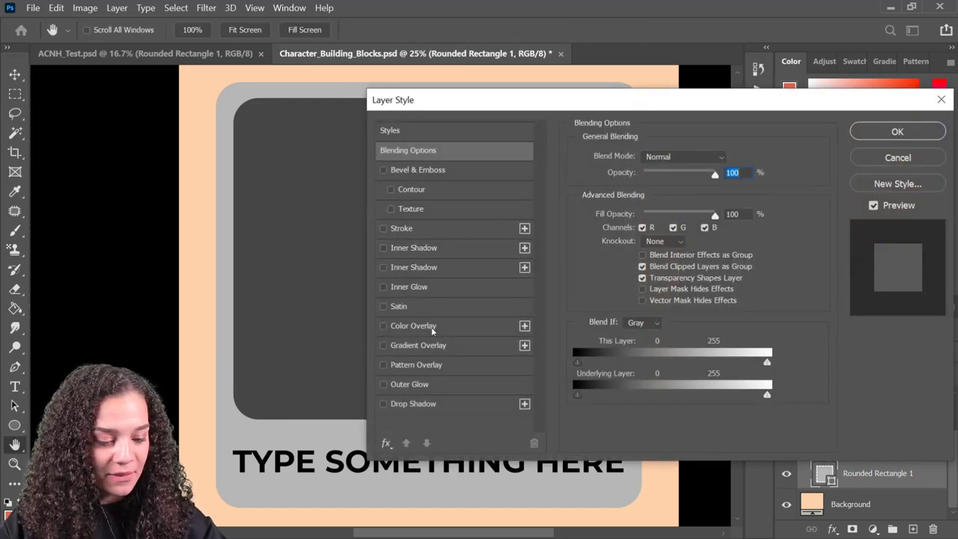
pyautogui.click(432, 326)
# Set the outer frame's overlay colour to muted light blue #afcbd4 and apply the layer style
pyautogui.click(729, 158)
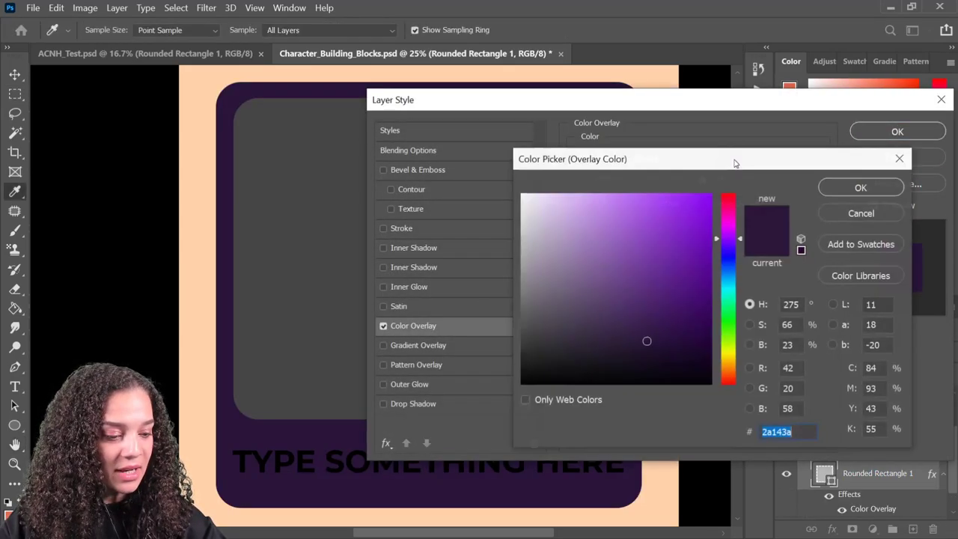
pyautogui.moveTo(732, 290); pyautogui.dragTo(731, 280)
pyautogui.moveTo(600, 258)
pyautogui.mouseDown()
pyautogui.moveTo(567, 272)
pyautogui.moveTo(549, 235)
pyautogui.mouseUp()
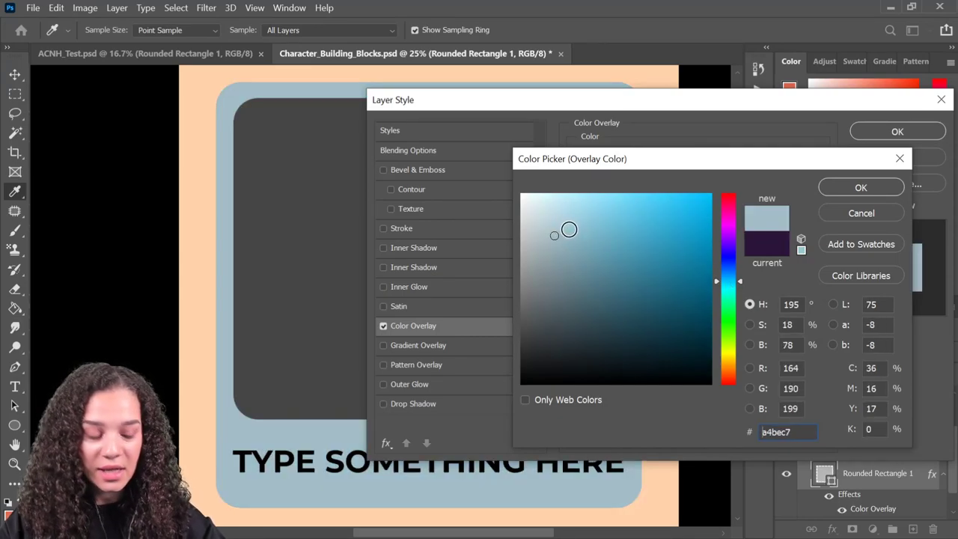
pyautogui.click(551, 250)
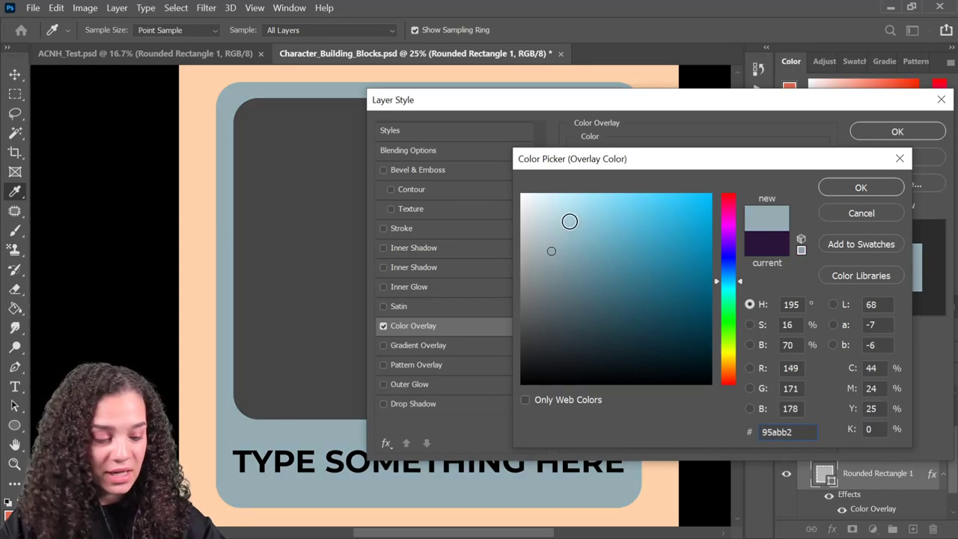
pyautogui.click(553, 232)
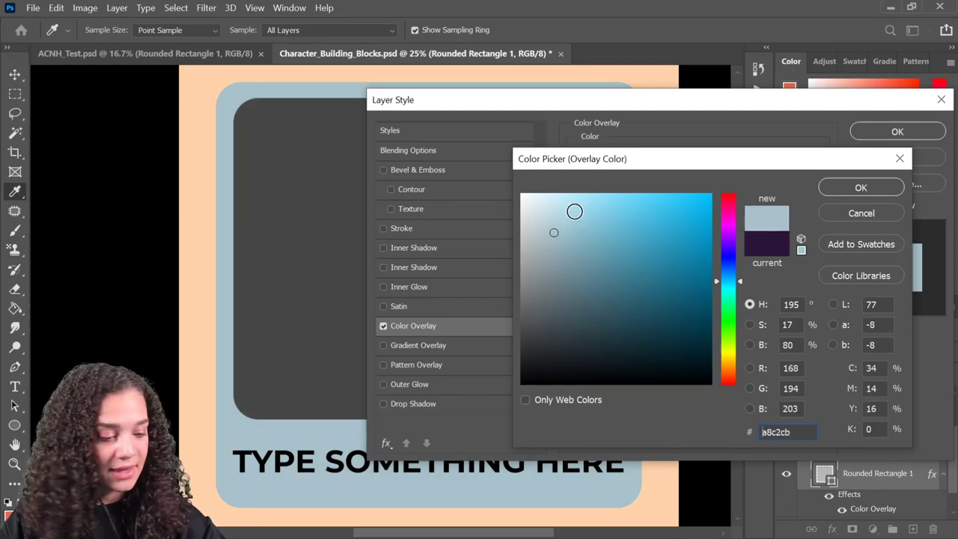
pyautogui.click(552, 215)
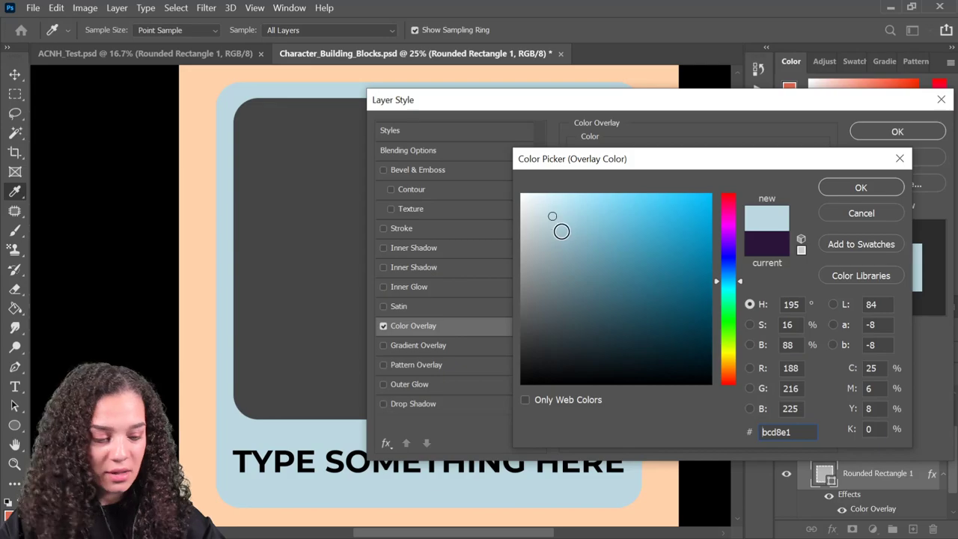
pyautogui.click(554, 226)
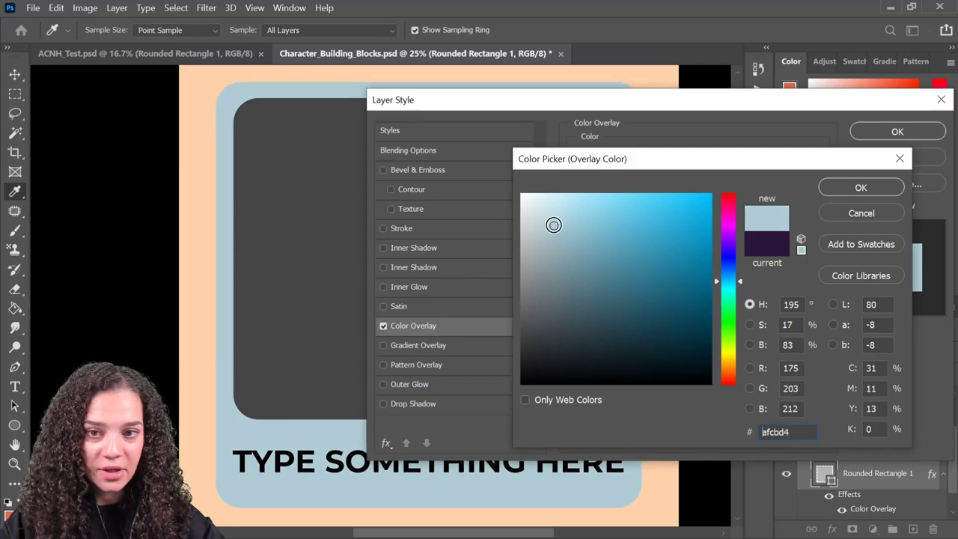
pyautogui.click(860, 187)
pyautogui.click(922, 137)
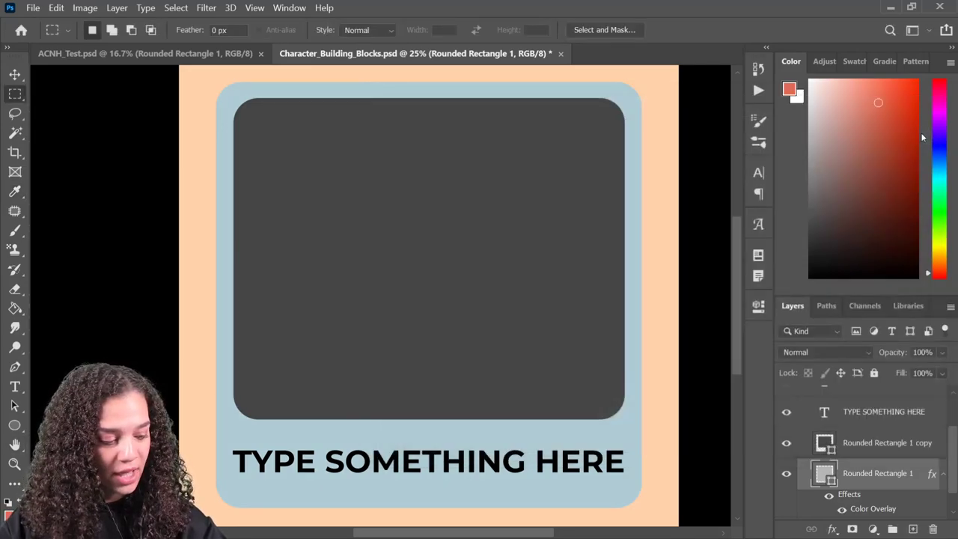
# Give the Rounded Rectangle 1 copy layer, the polaroid's inner area, a Color Overlay in pale blue #daf3fb
pyautogui.doubleClick(919, 452)
pyautogui.press('Return')
pyautogui.doubleClick(922, 459)
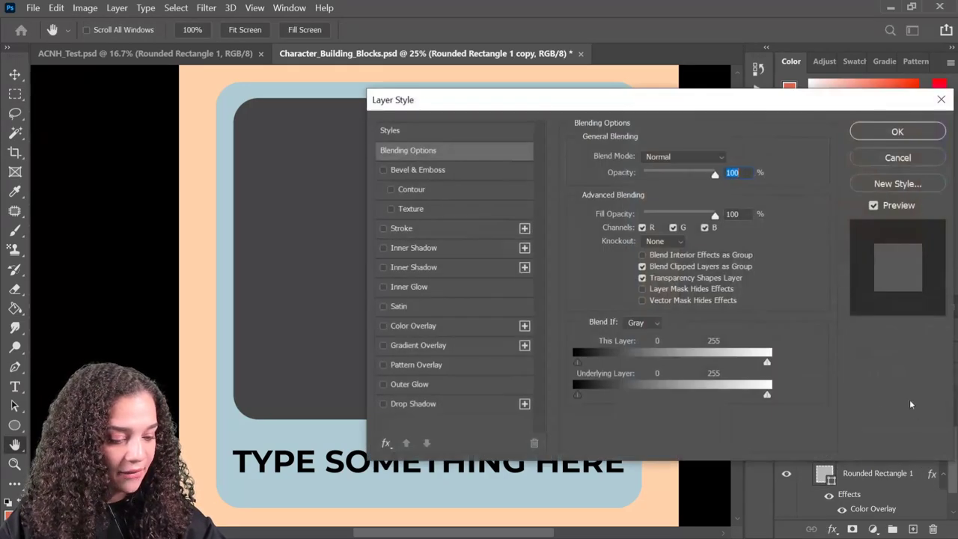
pyautogui.click(454, 328)
pyautogui.click(729, 158)
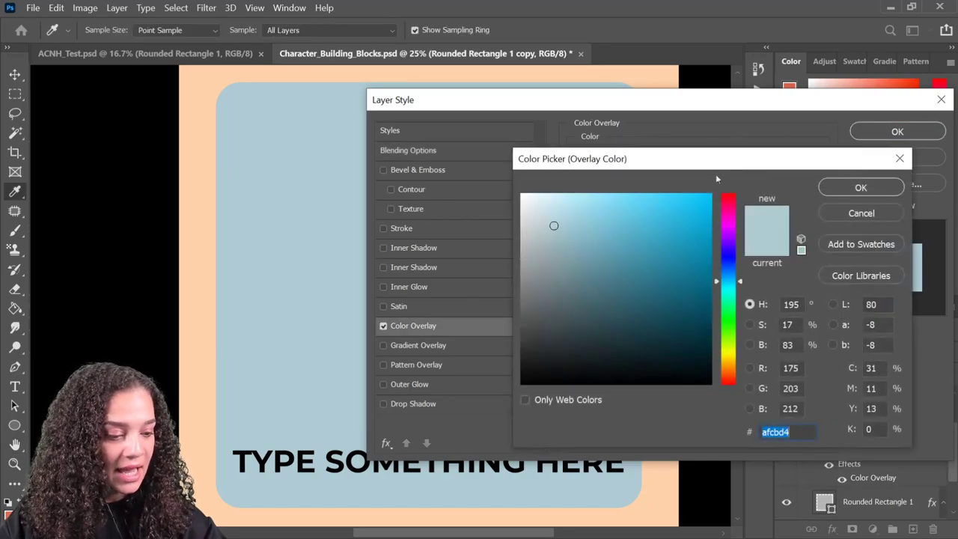
pyautogui.click(557, 202)
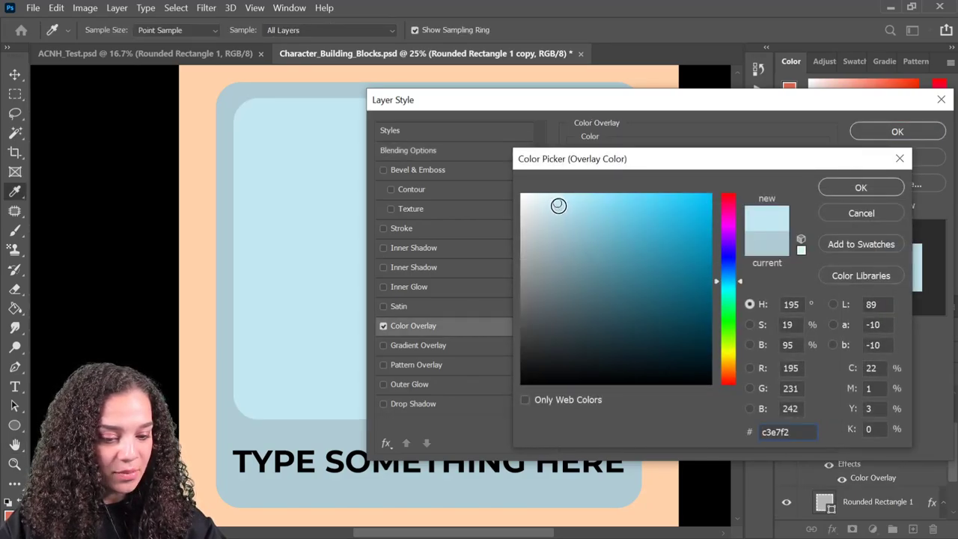
pyautogui.click(550, 197)
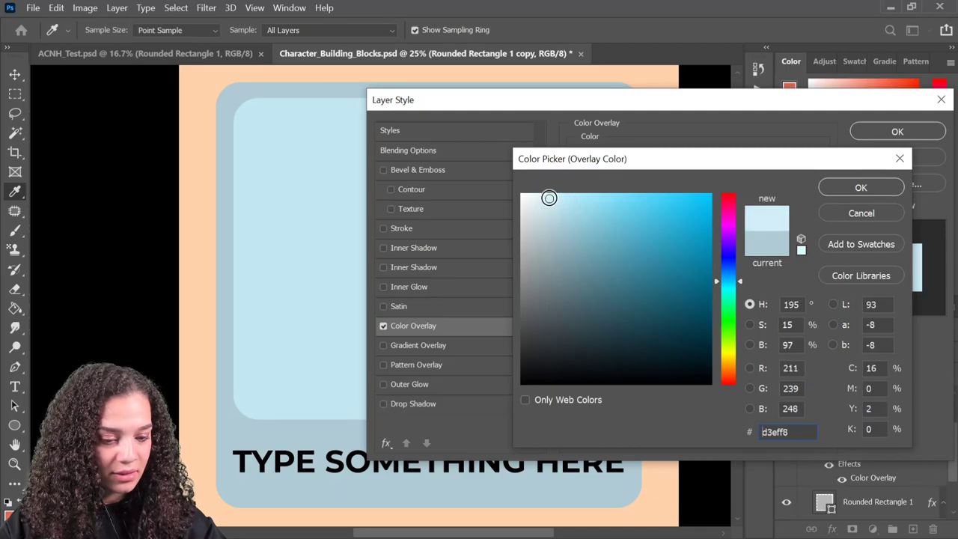
pyautogui.moveTo(549, 197); pyautogui.dragTo(547, 195)
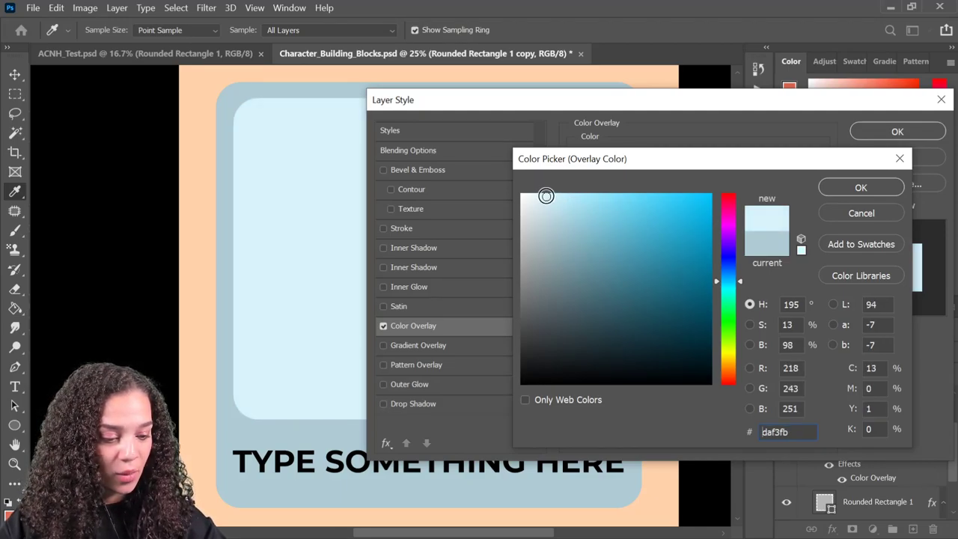
pyautogui.click(868, 194)
pyautogui.click(907, 135)
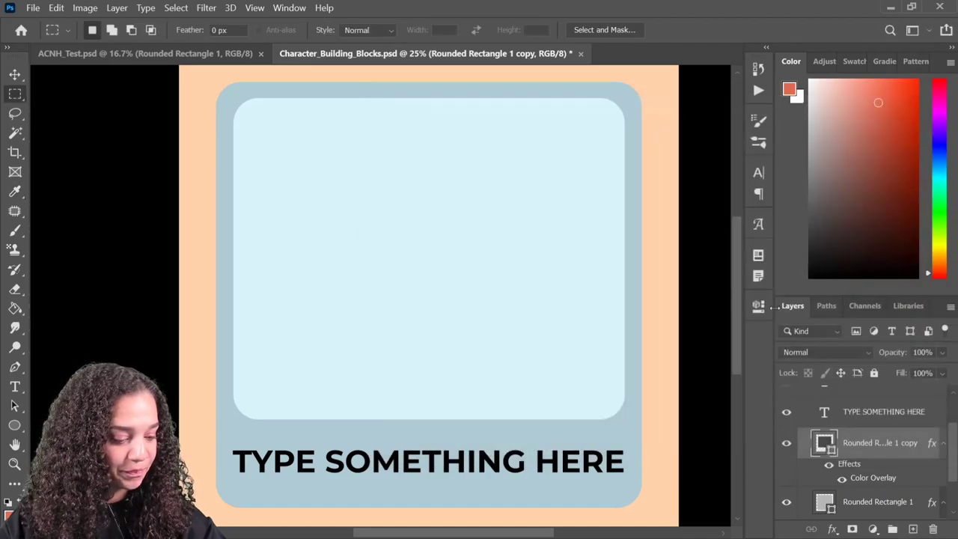
# Collapse the Polaroid Picture group, expand Character Building Blocks, and show and expand its Heads group
pyautogui.scroll(2, 804, 434)
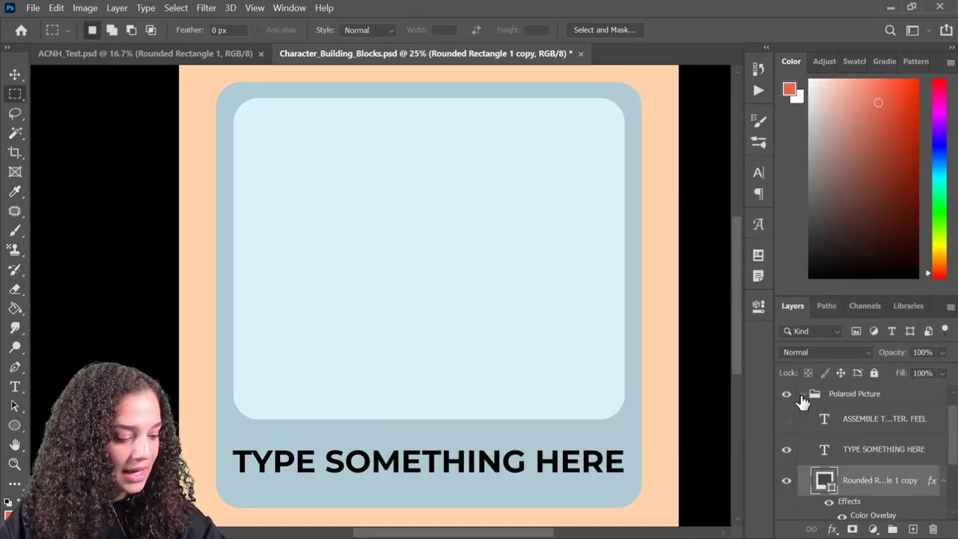
pyautogui.click(803, 393)
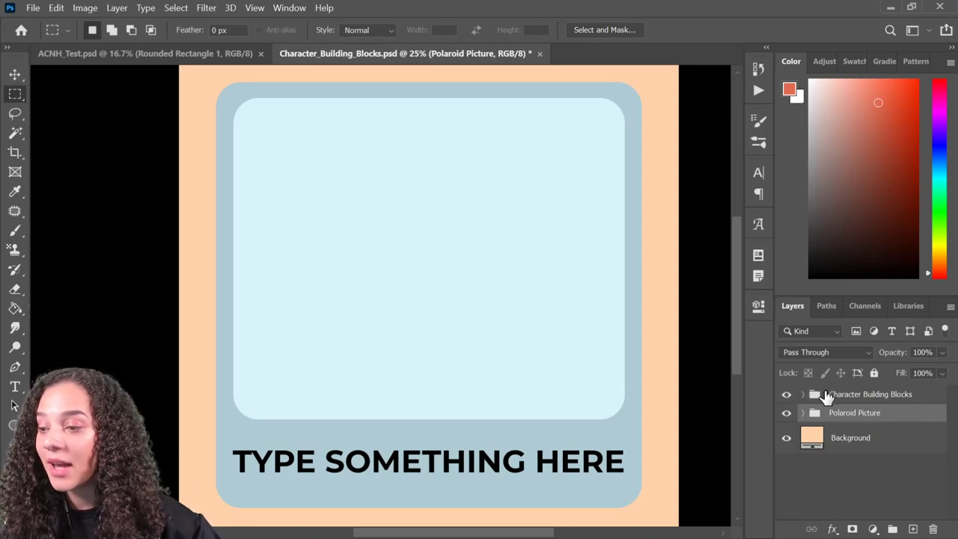
pyautogui.click(803, 394)
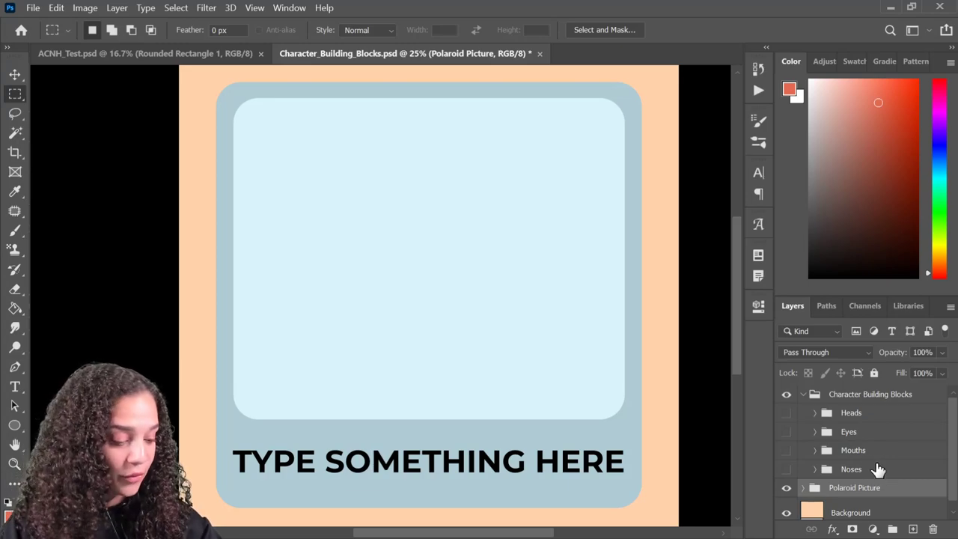
pyautogui.click(785, 416)
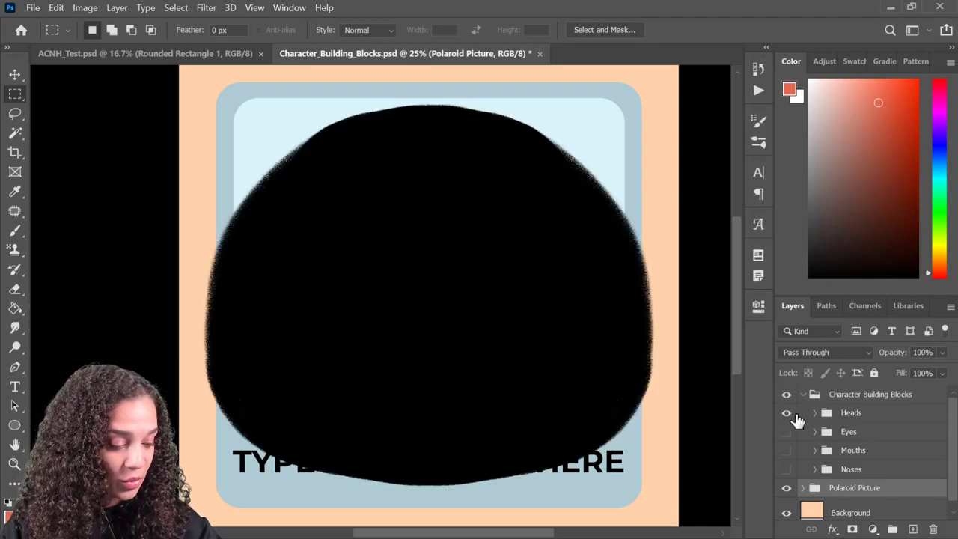
pyautogui.click(815, 412)
pyautogui.scroll(-2, 864, 451)
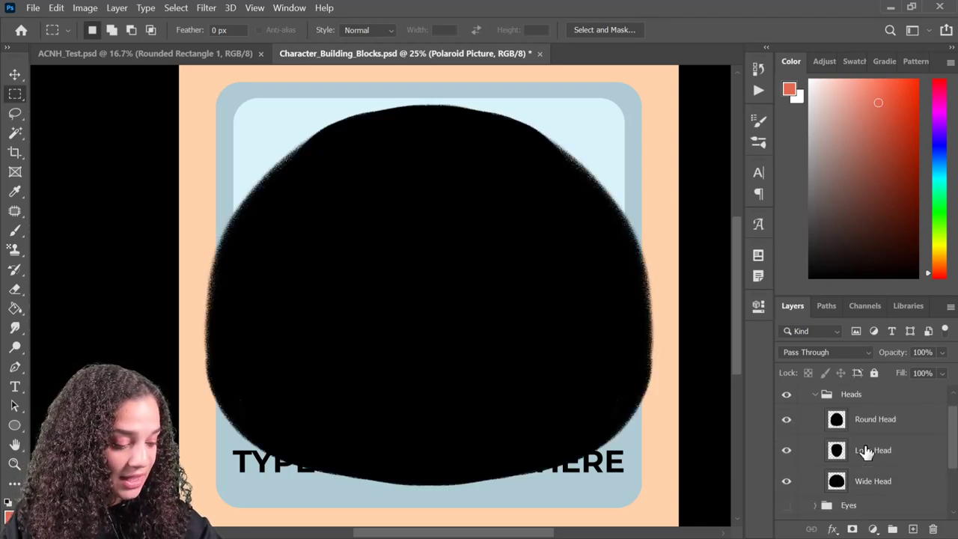
pyautogui.scroll(1, 864, 454)
# Toggle the three head shapes to compare them, leaving only the Wide Head layer visible
pyautogui.click(786, 419)
pyautogui.click(785, 450)
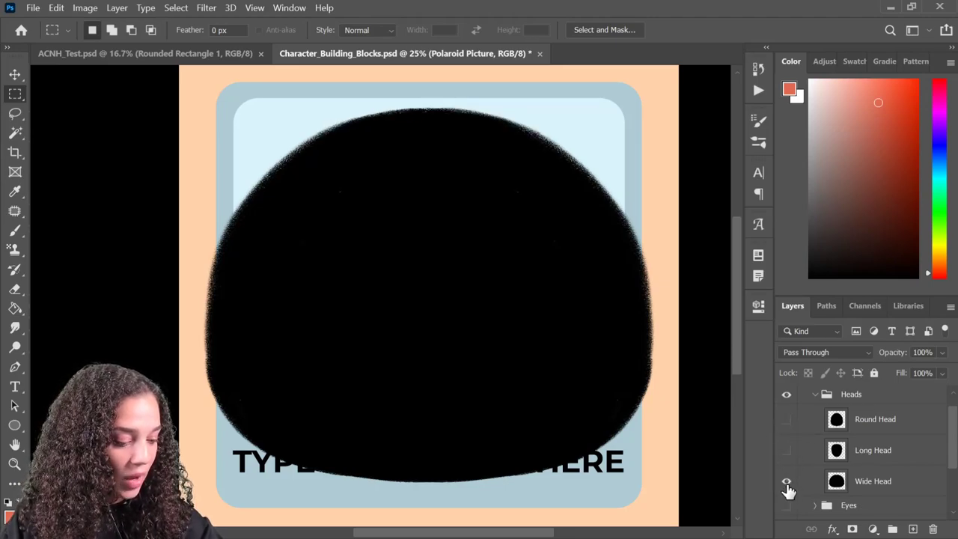
pyautogui.click(785, 481)
pyautogui.click(787, 452)
pyautogui.click(786, 449)
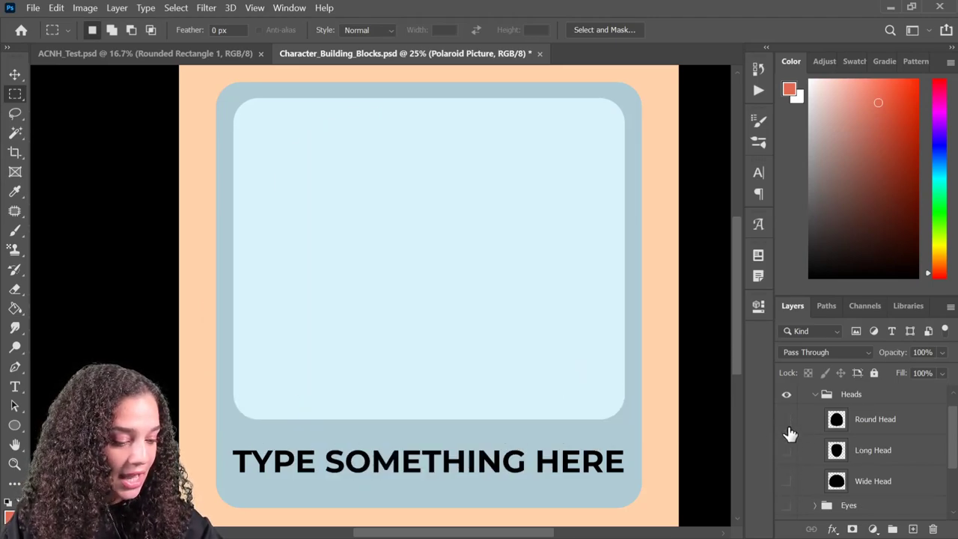
pyautogui.click(786, 421)
pyautogui.click(786, 421)
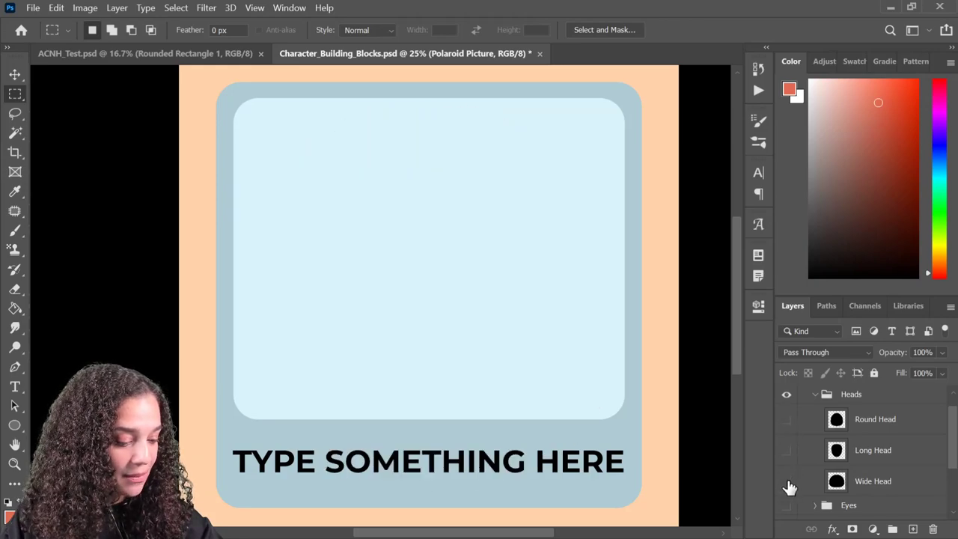
pyautogui.click(785, 481)
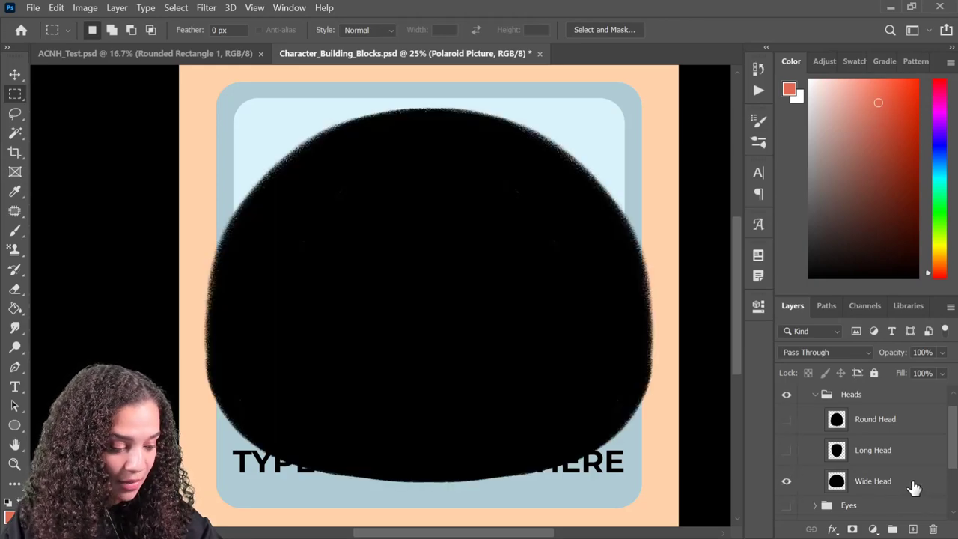
# Move the Wide Head layer above the Character Building Blocks group and place it in a new group
pyautogui.moveTo(915, 488); pyautogui.dragTo(902, 389)
pyautogui.doubleClick(851, 401)
pyautogui.click(905, 405)
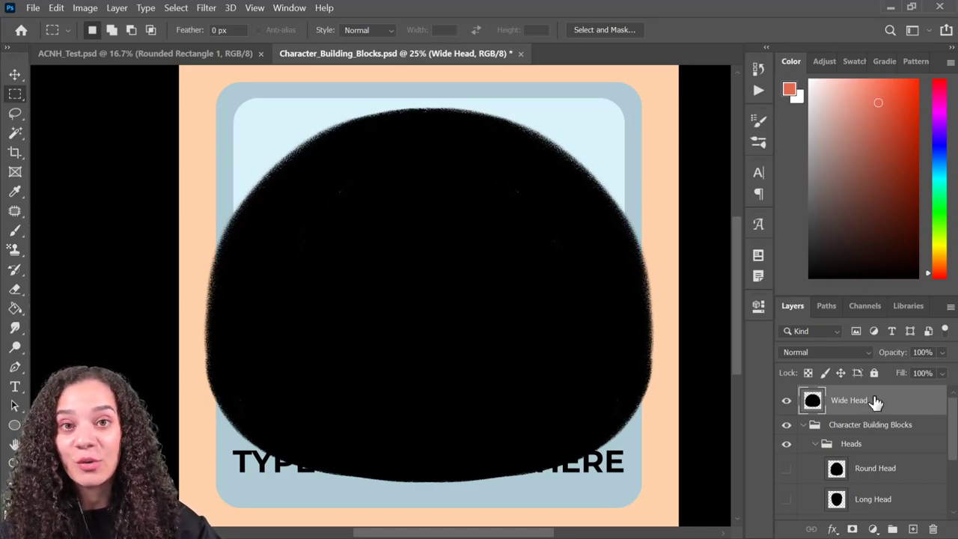
pyautogui.hotkey('ctrl', 'g')
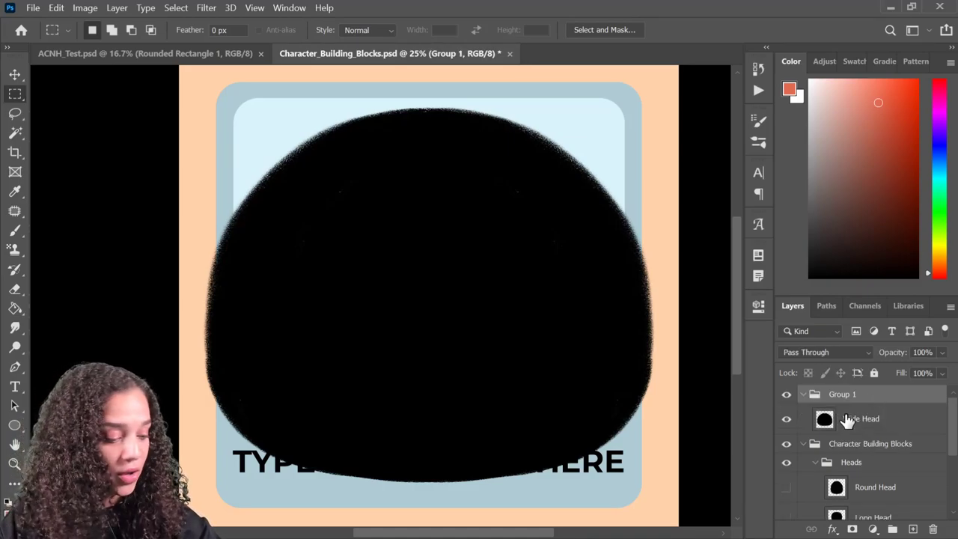
# Rename the new group containing the Wide Head layer as My Character
pyautogui.doubleClick(843, 395)
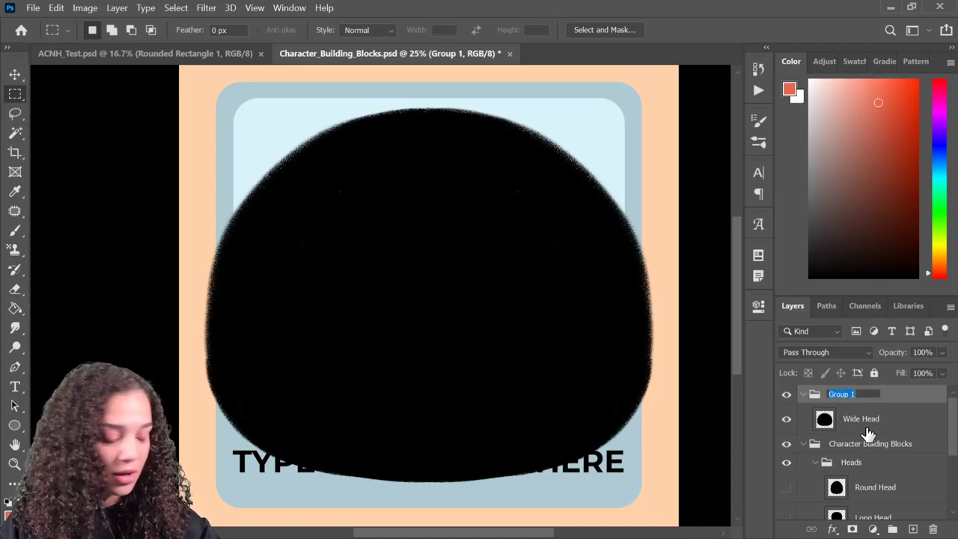
pyautogui.write('My Ch')
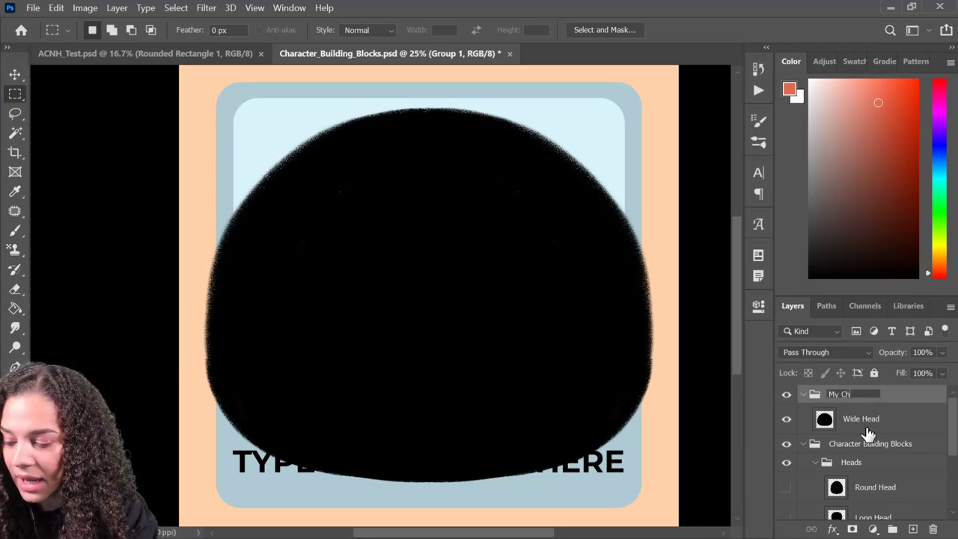
pyautogui.write('ara')
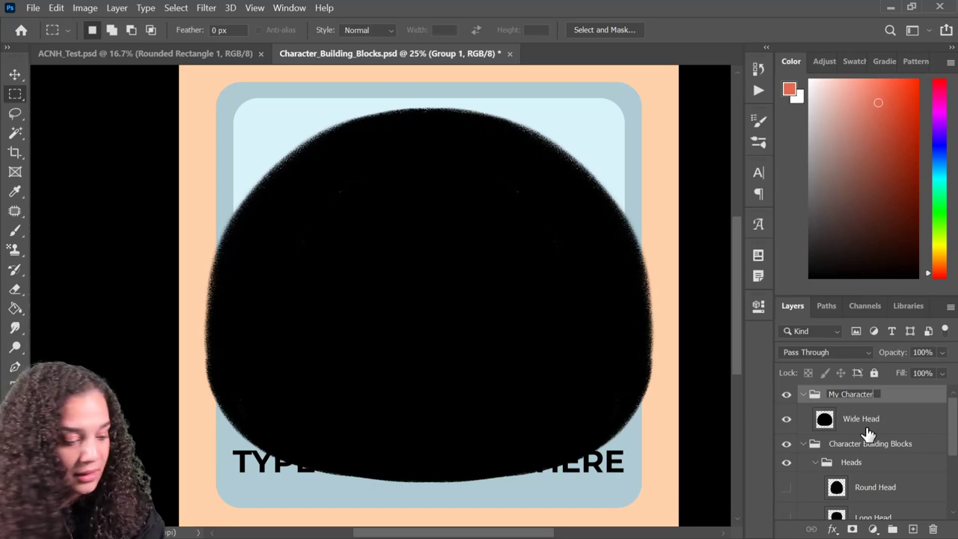
pyautogui.write('cter')
pyautogui.press('Return')
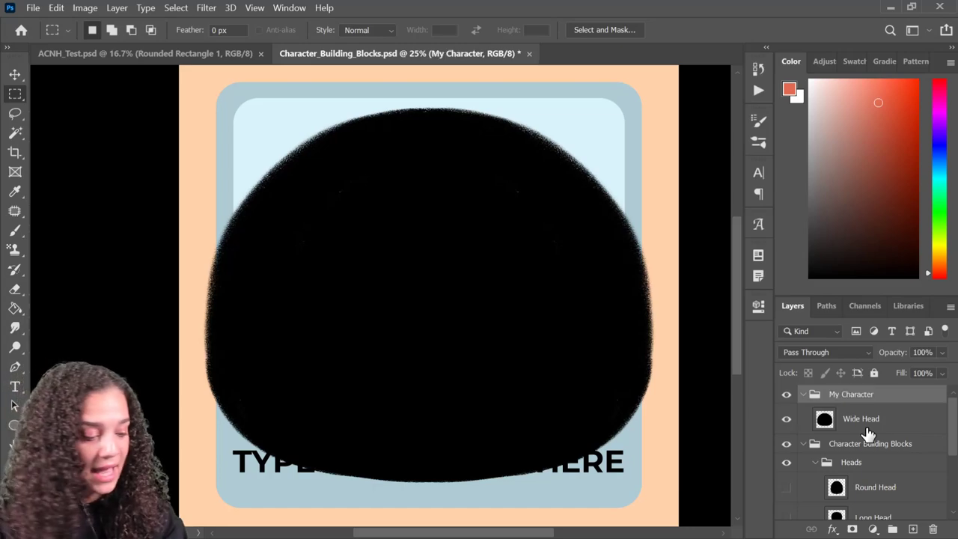
# Scale down the Wide Head shape and centre it within the polaroid's pale blue inner area
pyautogui.click(909, 426)
pyautogui.hotkey('ctrl', 't')
pyautogui.moveTo(659, 107); pyautogui.dragTo(586, 193)
pyautogui.moveTo(507, 317); pyautogui.dragTo(503, 279)
pyautogui.moveTo(569, 135); pyautogui.dragTo(562, 145)
pyautogui.press('Return')
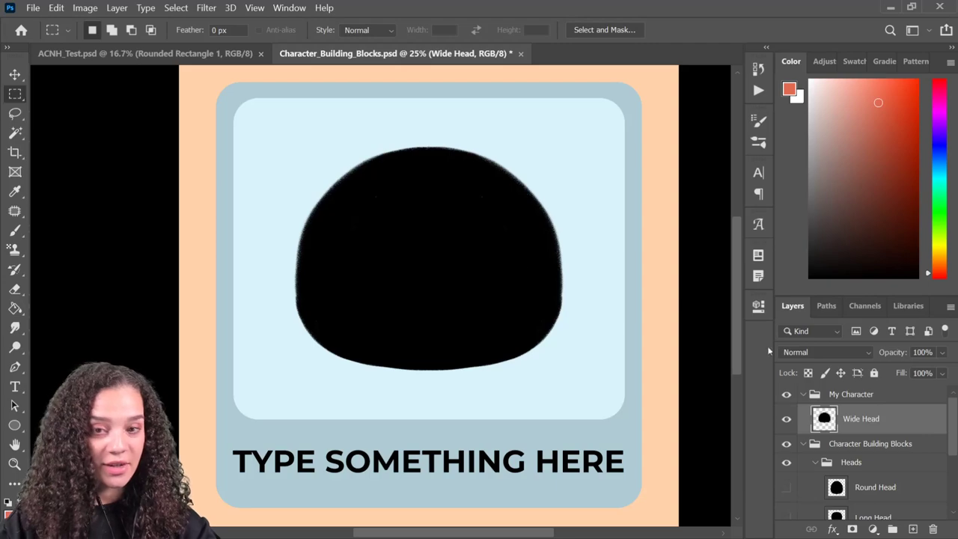
# Collapse the Heads group and make the Eyes group visible
pyautogui.scroll(-1, 851, 456)
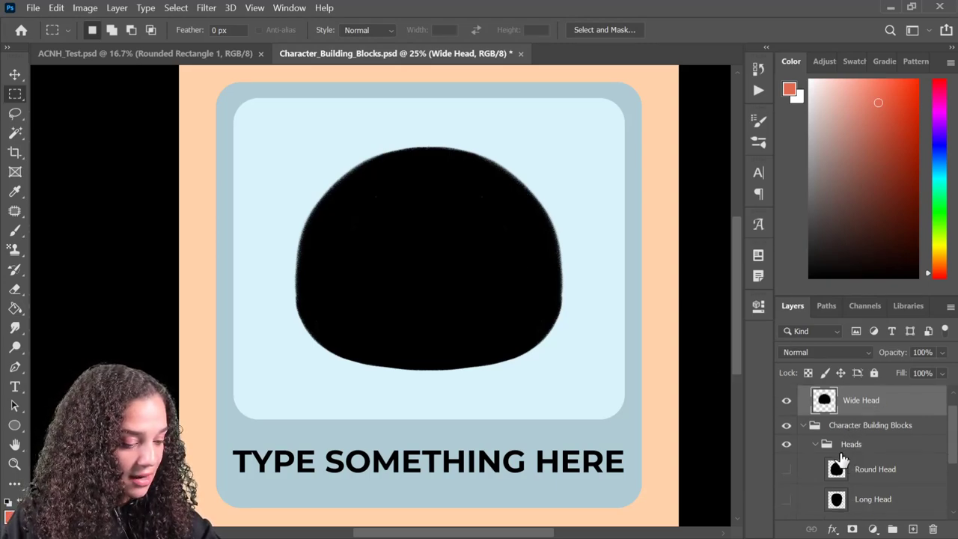
pyautogui.click(814, 445)
pyautogui.scroll(-1, 831, 454)
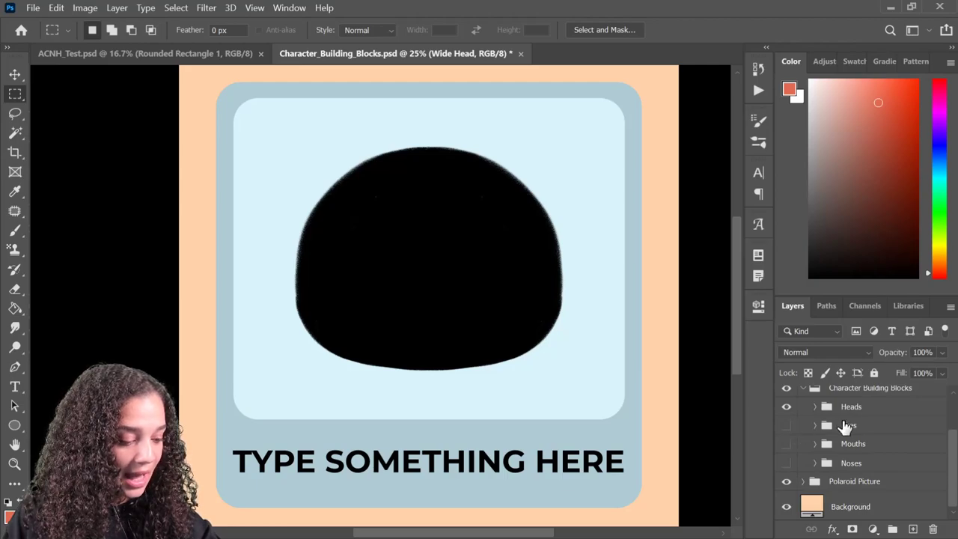
pyautogui.click(786, 426)
pyautogui.scroll(2, 876, 440)
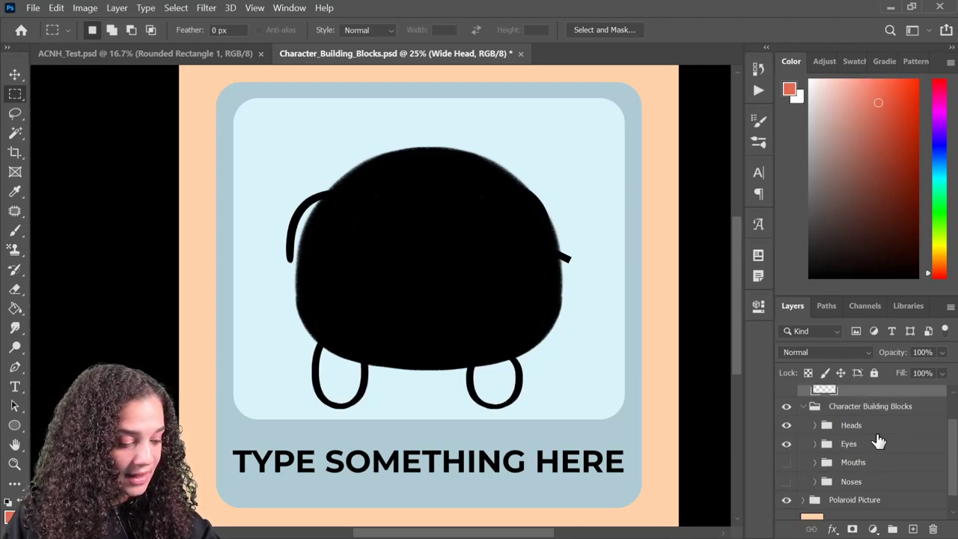
pyautogui.scroll(1, 877, 441)
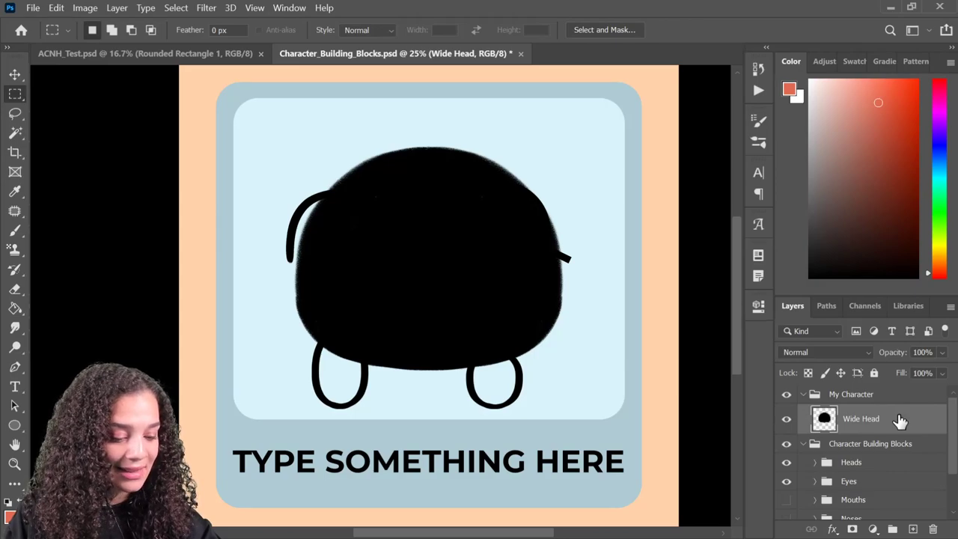
# Add a Color Overlay effect to the Wide Head layer and open its colour for editing
pyautogui.rightClick(901, 420)
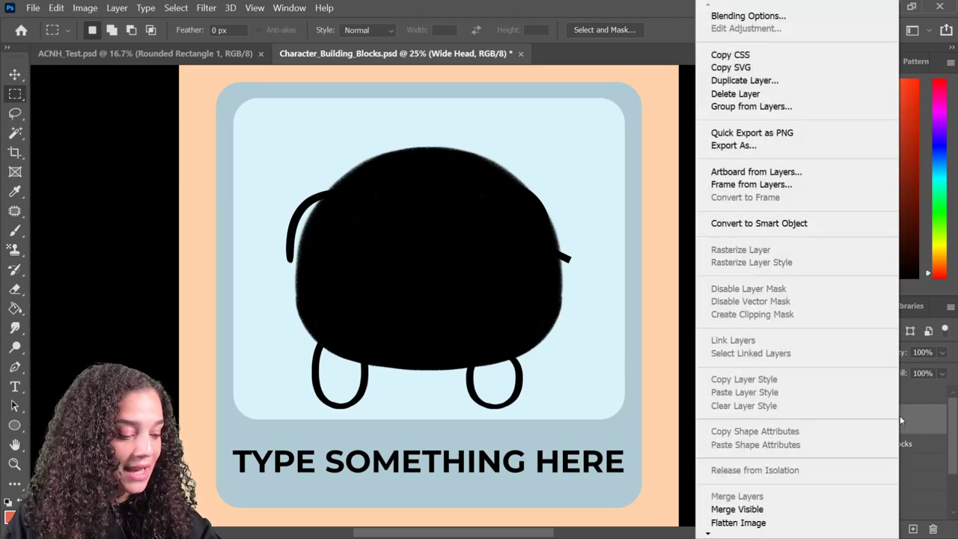
pyautogui.click(914, 424)
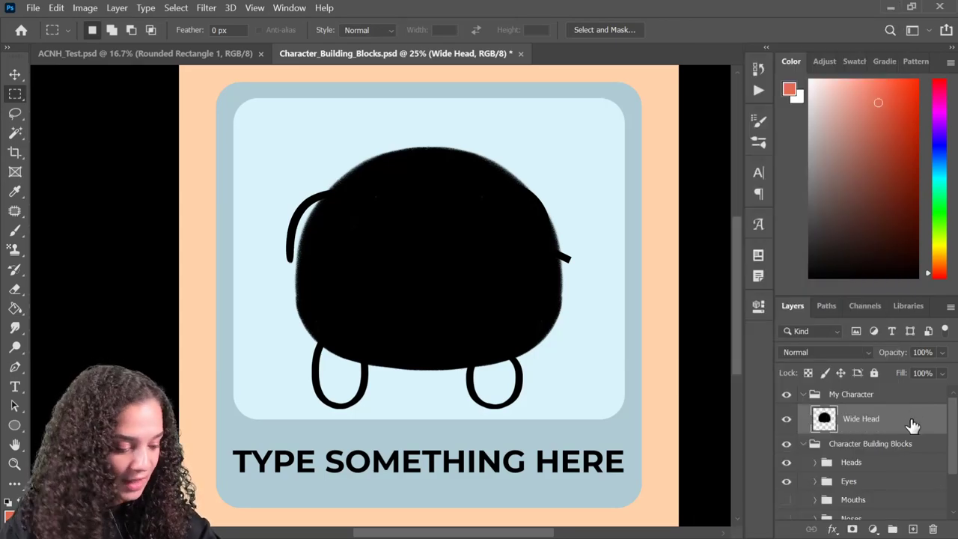
pyautogui.doubleClick(877, 422)
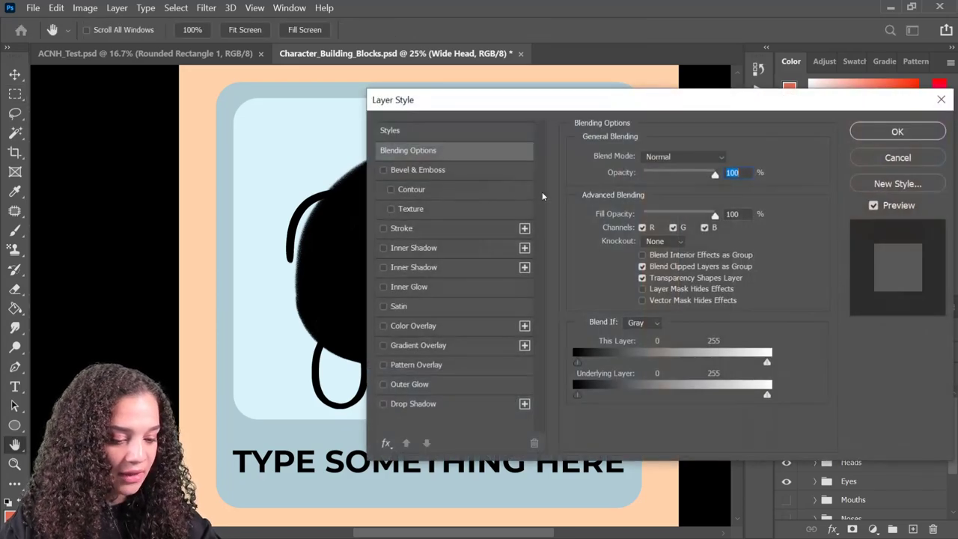
pyautogui.click(438, 327)
pyautogui.click(732, 157)
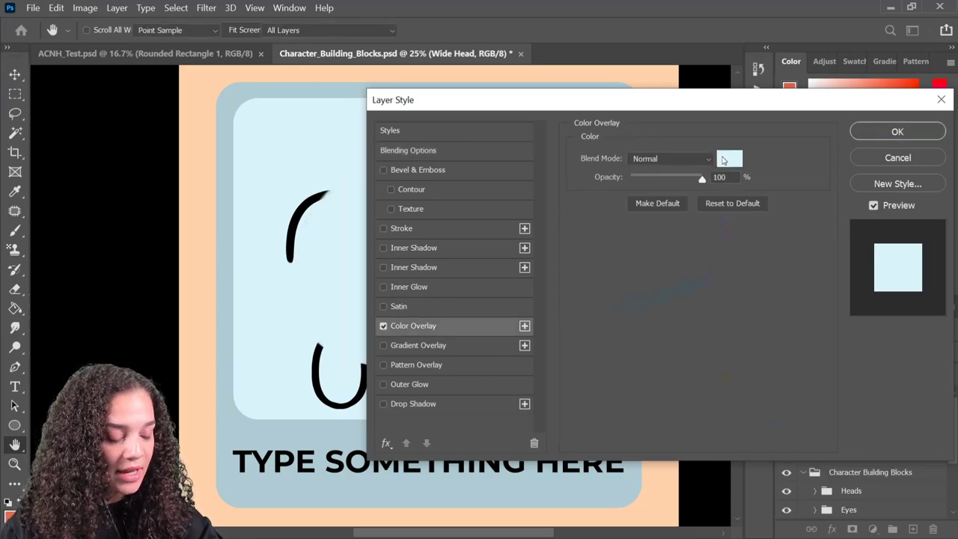
# Try several light orange tones for the Wide Head overlay, including #e4af77 and #fabe7e
pyautogui.click(731, 369)
pyautogui.click(613, 214)
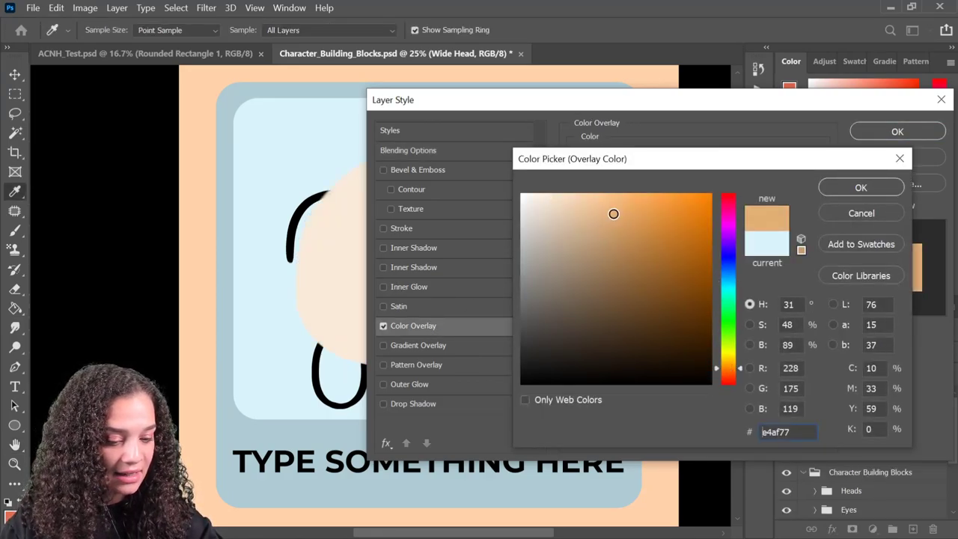
pyautogui.click(621, 217)
pyautogui.click(622, 199)
pyautogui.click(616, 199)
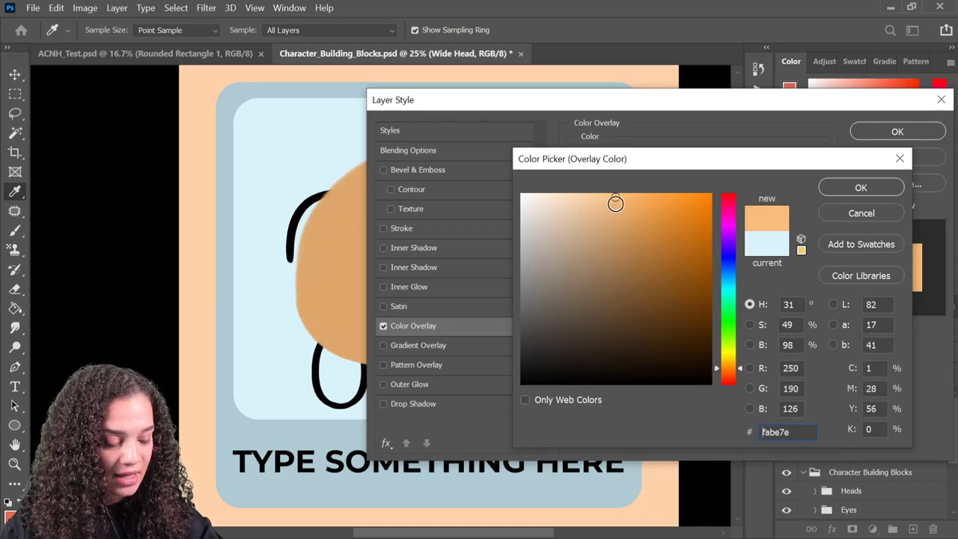
pyautogui.click(598, 204)
# Set the Wide Head layer's overlay colour to purple #8e62c4 and apply the layer style
pyautogui.click(728, 243)
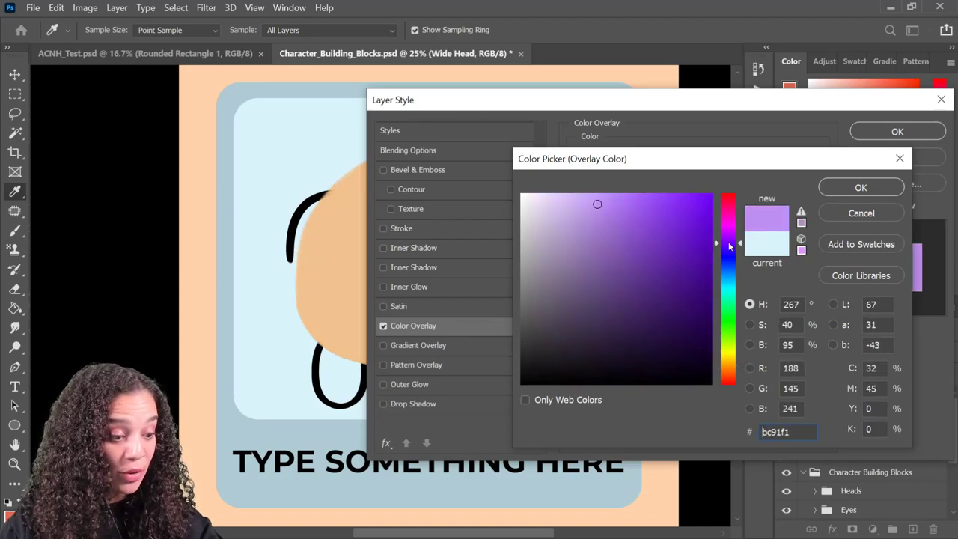
pyautogui.click(606, 204)
pyautogui.click(614, 213)
pyautogui.click(614, 217)
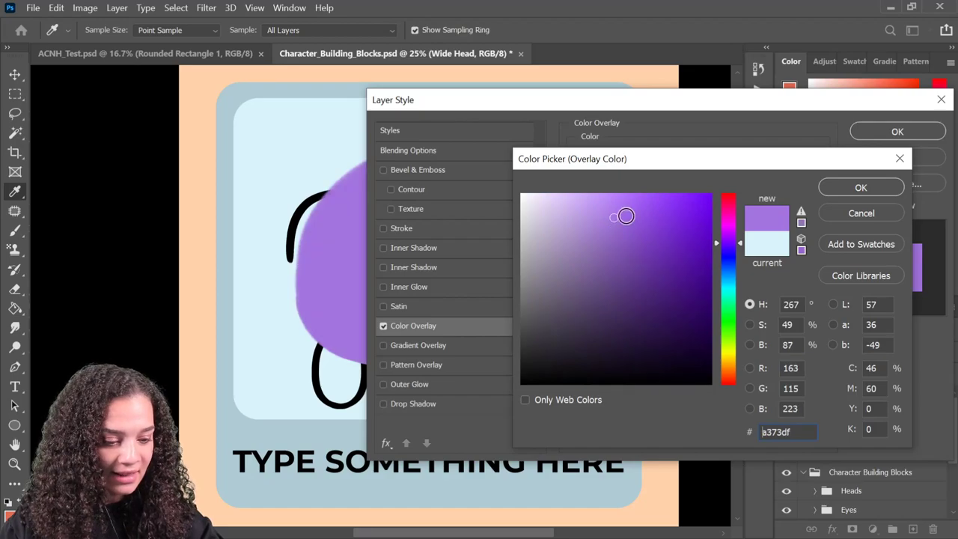
pyautogui.click(614, 234)
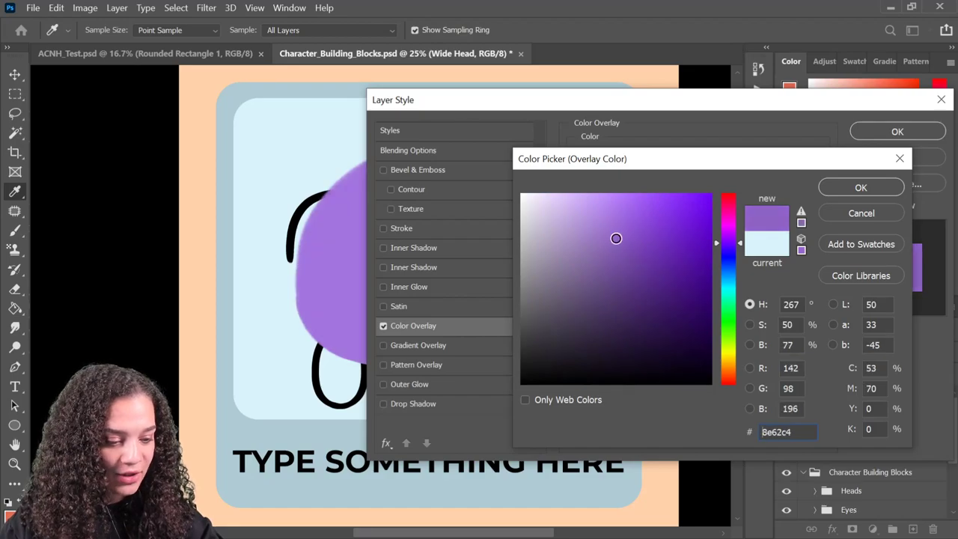
pyautogui.click(863, 190)
pyautogui.click(897, 132)
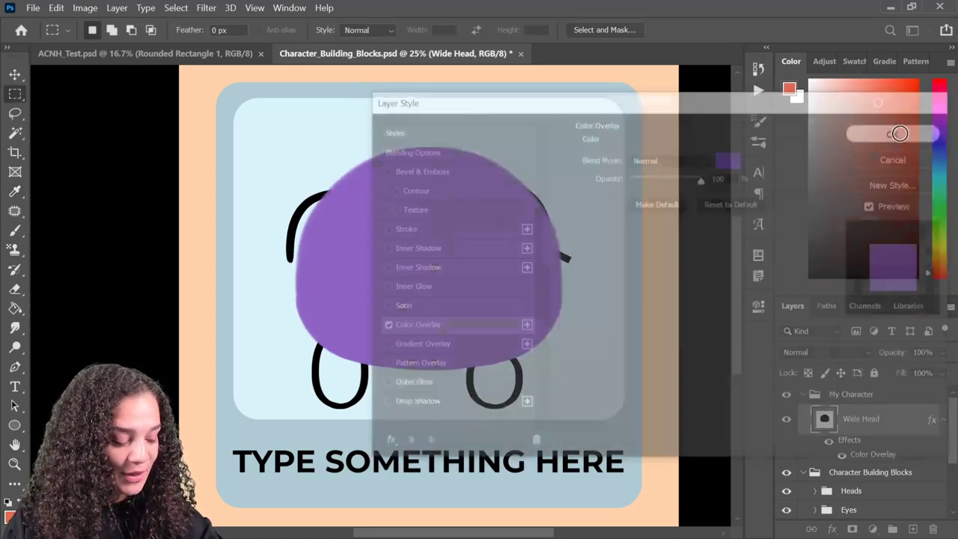
# Move the My Character group below Character Building Blocks, directly above Polaroid Picture, and collapse it
pyautogui.moveTo(881, 397); pyautogui.dragTo(870, 473)
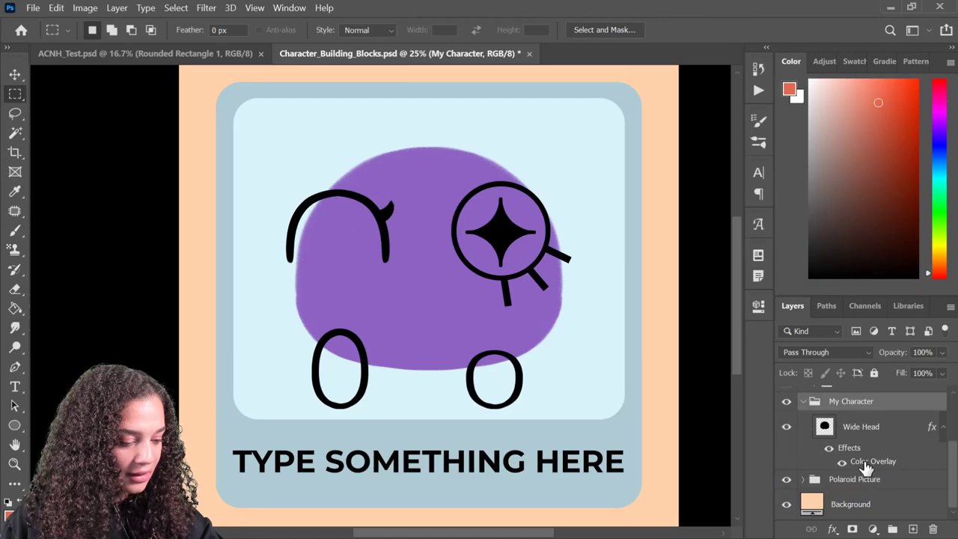
pyautogui.click(804, 402)
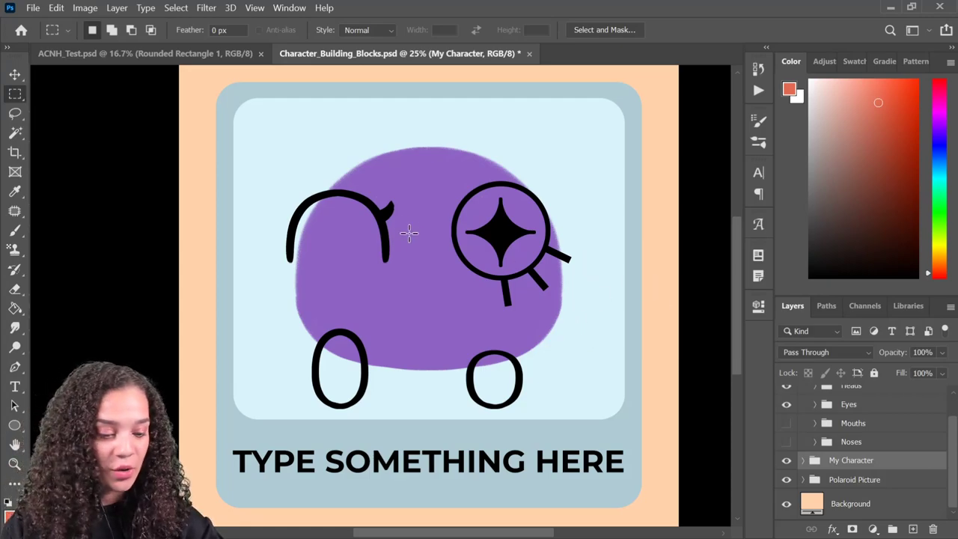
pyautogui.scroll(1, 853, 445)
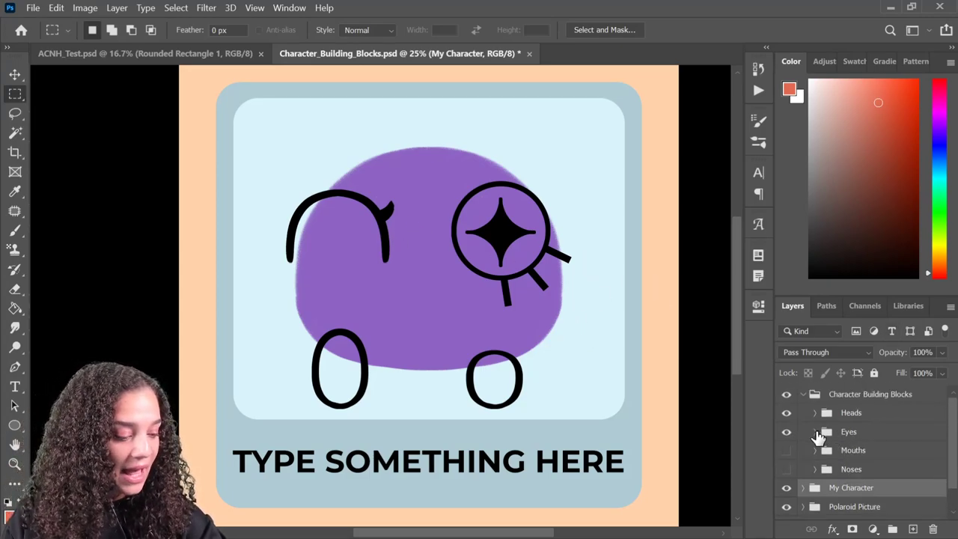
# Expand the Eyes group and toggle the Star Eye layer's visibility to identify its shape
pyautogui.click(815, 433)
pyautogui.click(786, 458)
pyautogui.click(787, 458)
pyautogui.click(787, 458)
pyautogui.click(787, 458)
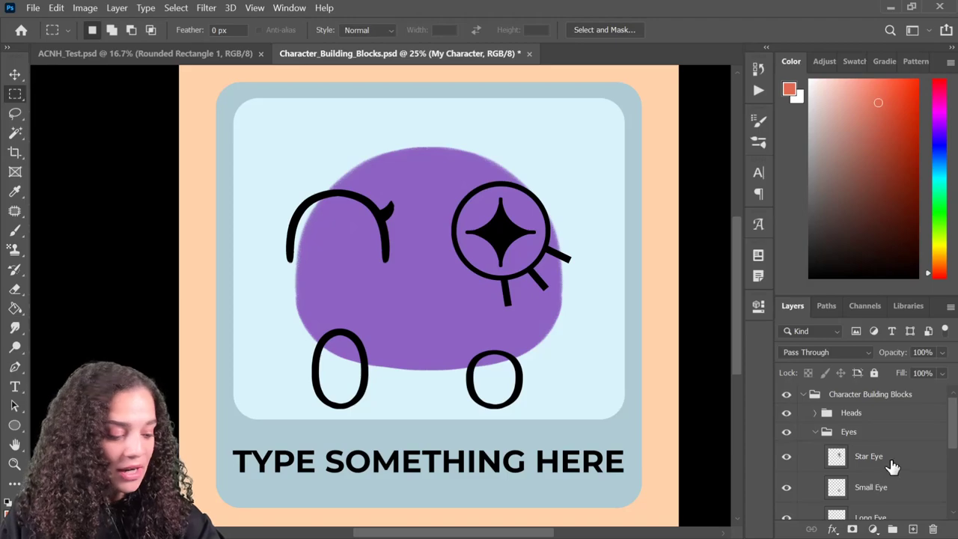
# Move the Lash Eye and Long Eye layers into the collapsed My Character group and collapse the Eyes group
pyautogui.scroll(-1, 892, 467)
pyautogui.scroll(-1, 892, 467)
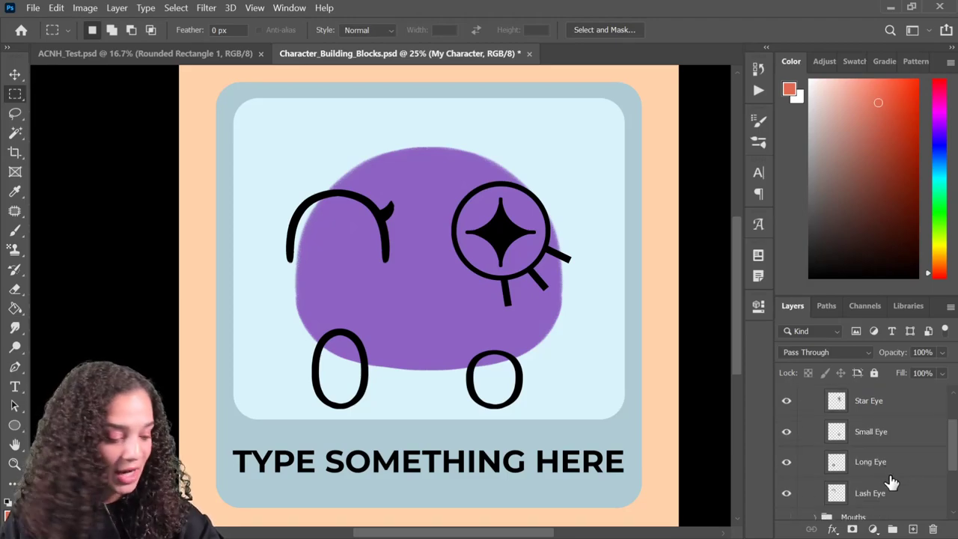
pyautogui.click(895, 495)
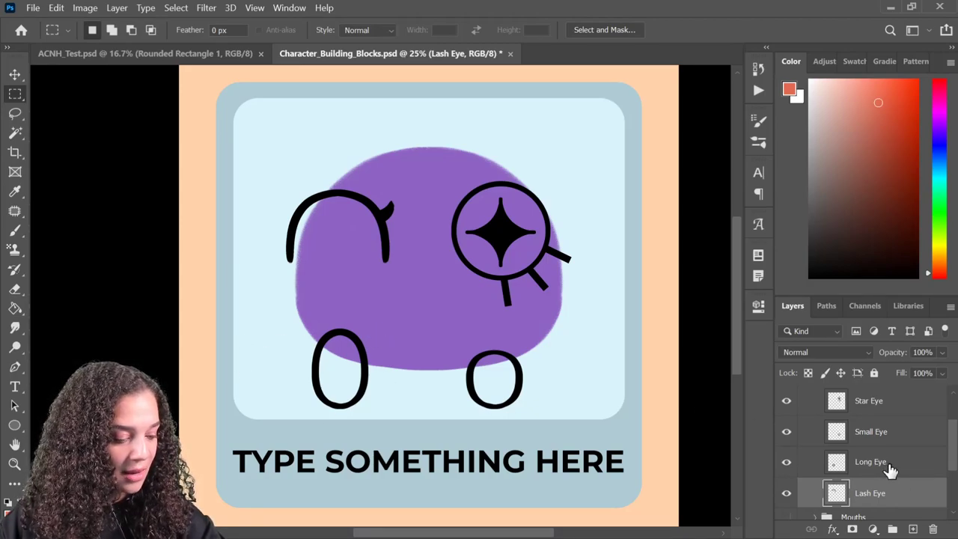
pyautogui.keyDown('ctrl'); pyautogui.click(890, 469); pyautogui.keyUp('ctrl')
pyautogui.moveTo(911, 473); pyautogui.dragTo(881, 493)
pyautogui.scroll(2, 821, 421)
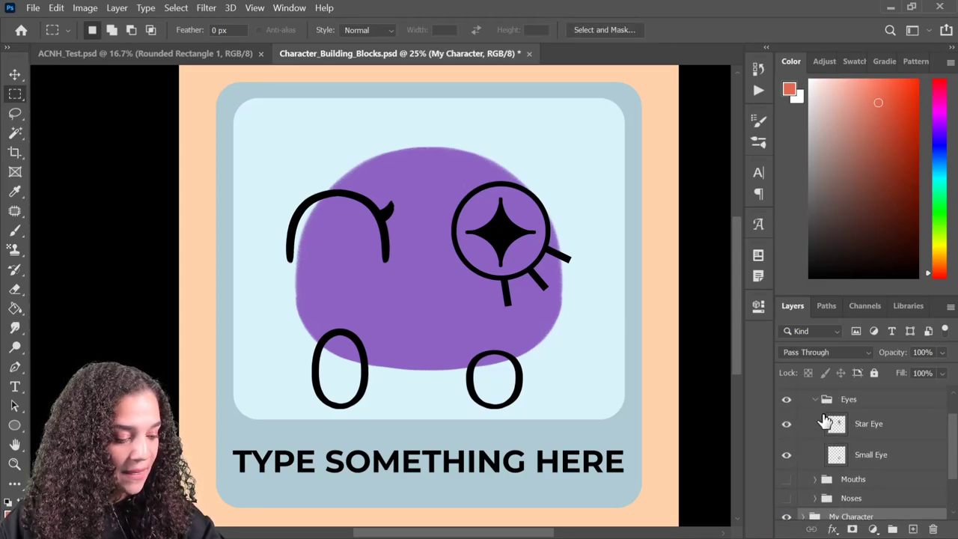
pyautogui.click(814, 400)
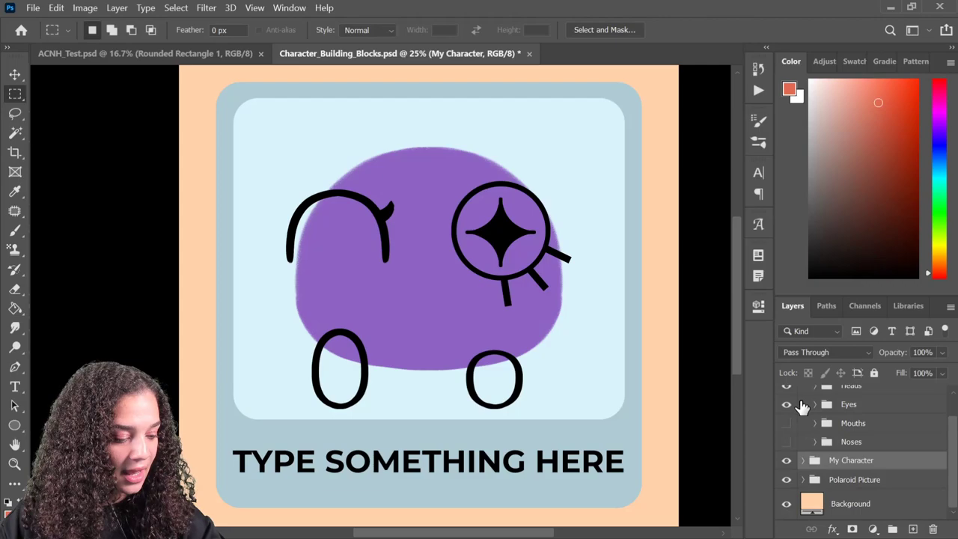
# Hide the My Character group to check its contents, and undo back past the move of the eye layers
pyautogui.click(786, 460)
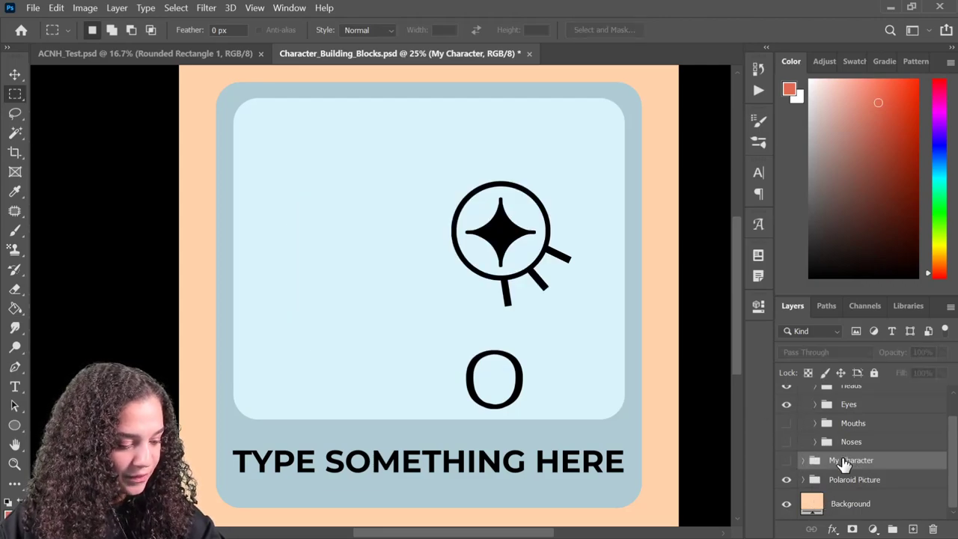
pyautogui.hotkey('ctrl', 'z')
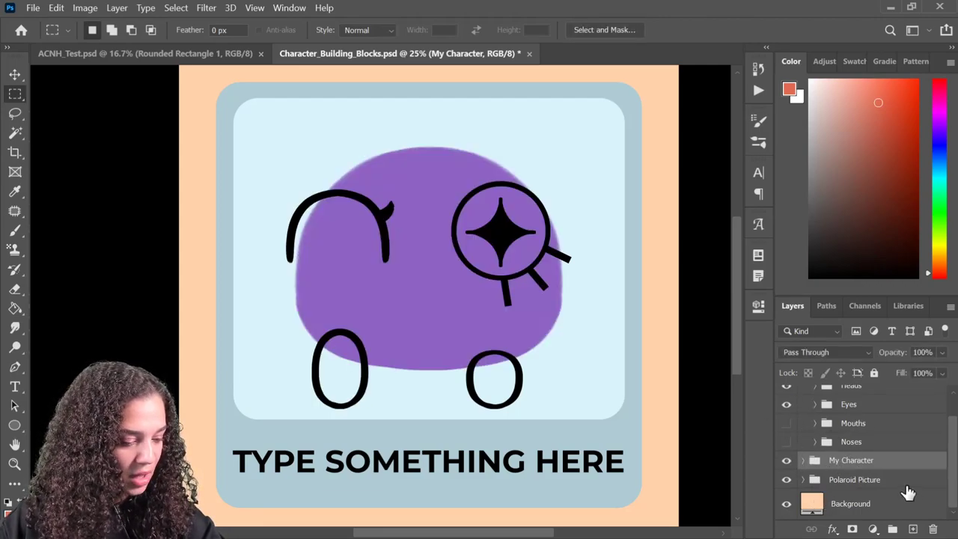
pyautogui.hotkey('ctrl', 'z')
# Expand the My Character and Eyes groups and hide the Small Eye layer
pyautogui.click(803, 460)
pyautogui.scroll(-2, 880, 504)
pyautogui.scroll(3, 809, 449)
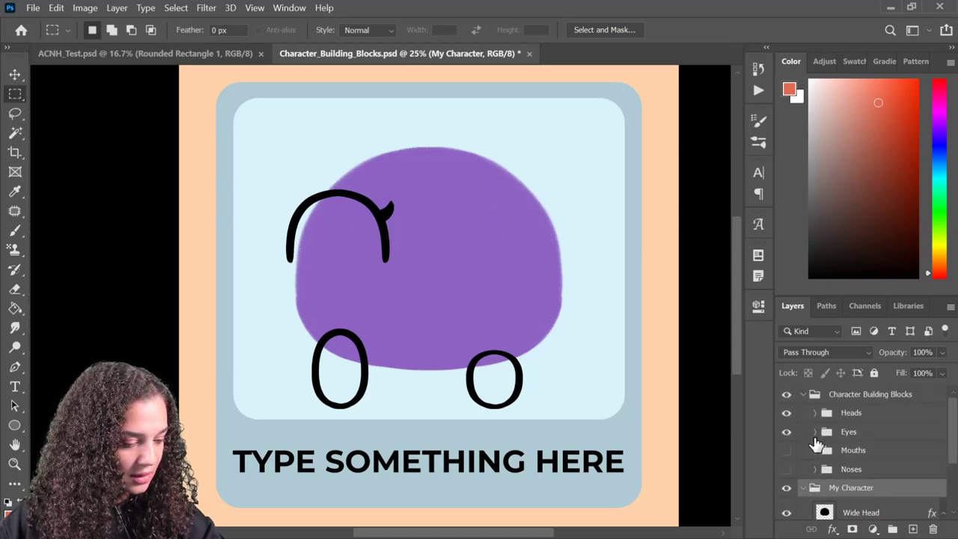
pyautogui.click(814, 432)
pyautogui.scroll(-3, 874, 464)
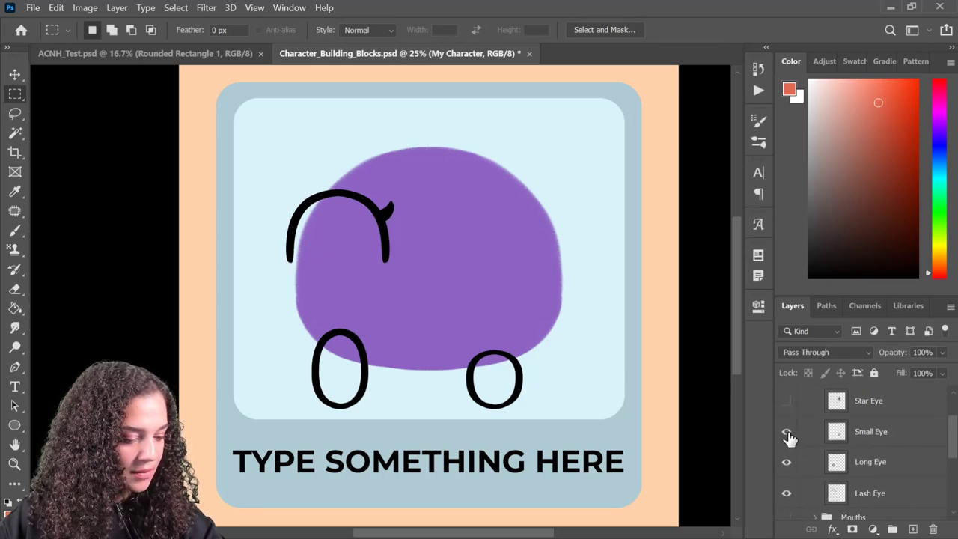
pyautogui.click(787, 433)
# Move the Long Eye and Lash Eye layers into the My Character group above Wide Head, and collapse the Eyes group
pyautogui.click(894, 470)
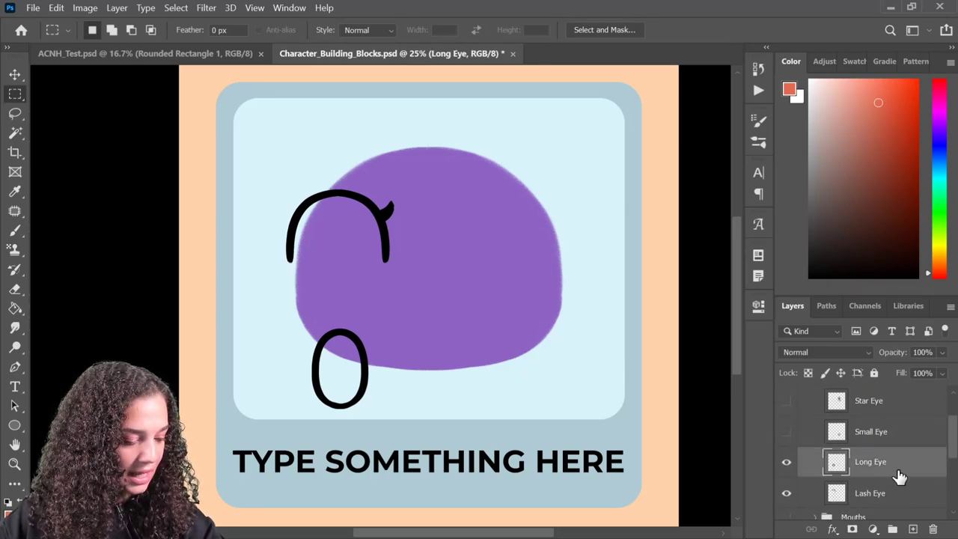
pyautogui.keyDown('shift'); pyautogui.click(902, 491); pyautogui.keyUp('shift')
pyautogui.moveTo(903, 490); pyautogui.dragTo(891, 516)
pyautogui.scroll(3, 851, 459)
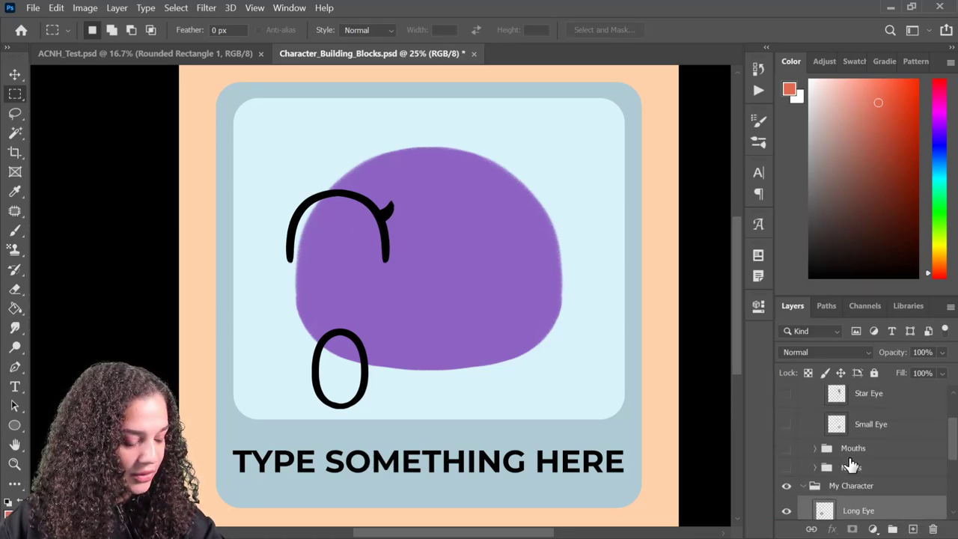
pyautogui.click(815, 425)
pyautogui.scroll(-2, 888, 457)
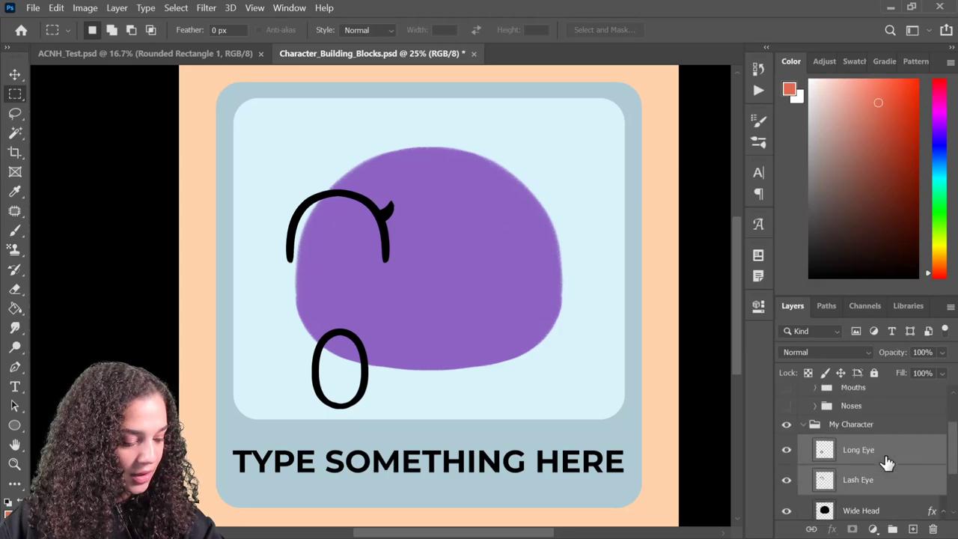
pyautogui.scroll(-1, 901, 446)
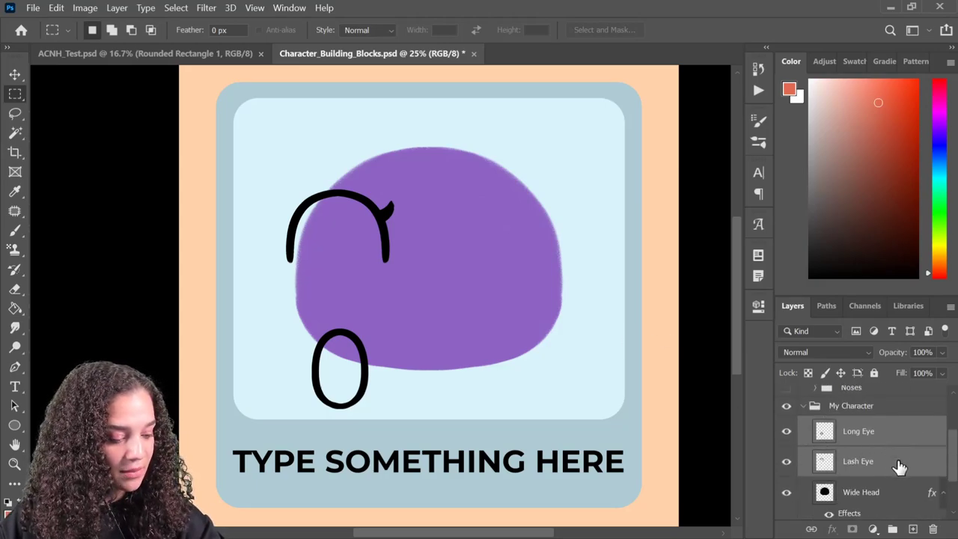
# Scale the Lash Eye layer to about 66% and place it on the right side of the purple head
pyautogui.click(898, 464)
pyautogui.hotkey('ctrl', 't')
pyautogui.moveTo(359, 250); pyautogui.dragTo(490, 255)
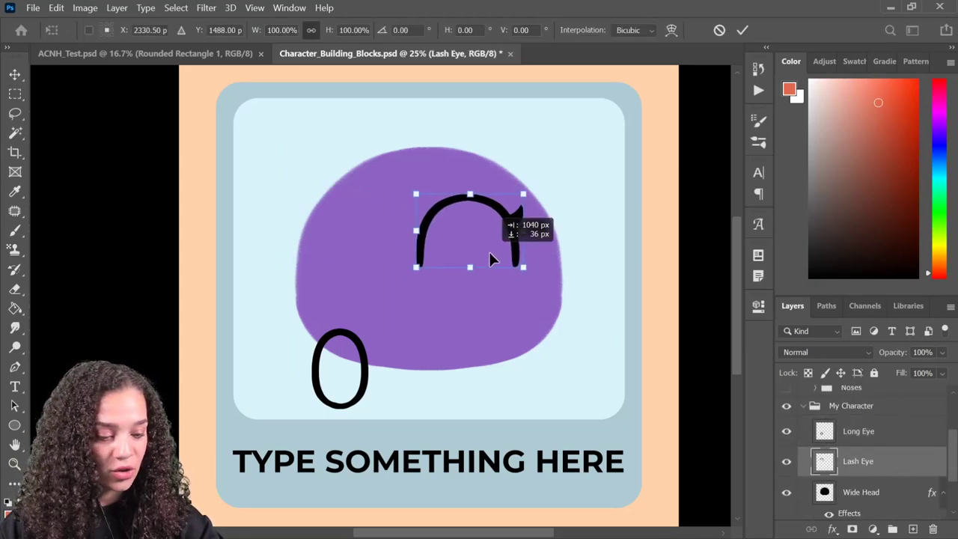
pyautogui.moveTo(524, 188); pyautogui.dragTo(522, 214)
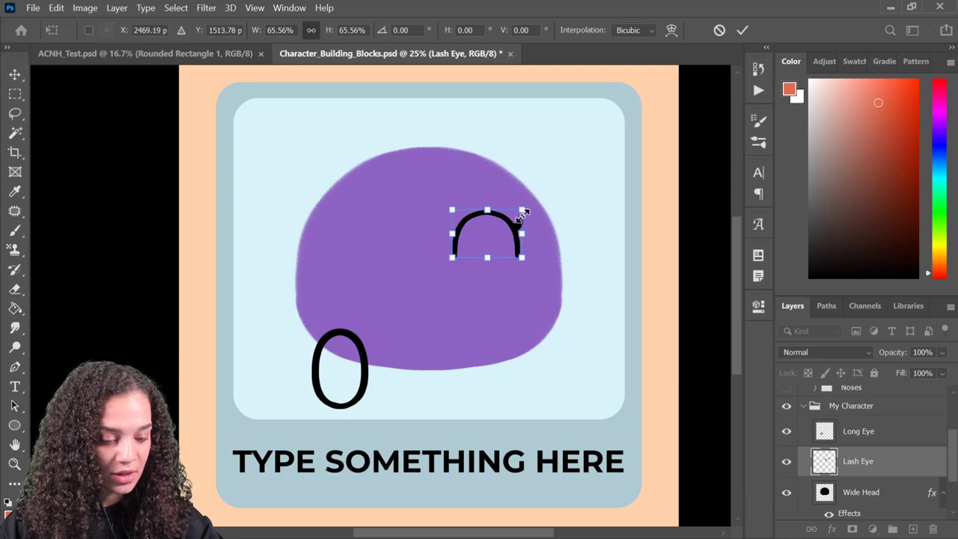
pyautogui.press('Return')
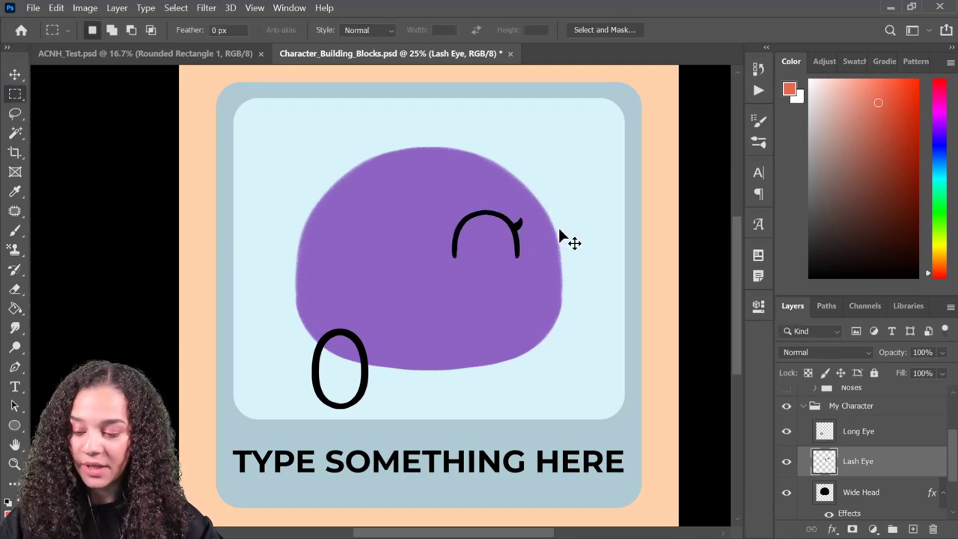
# Duplicate the Lash Eye layer, flip the copy horizontally and place it level on the left side of the head
pyautogui.hotkey('ctrl', 'j')
pyautogui.hotkey('ctrl', 't')
pyautogui.moveTo(499, 242); pyautogui.dragTo(376, 251)
pyautogui.rightClick(386, 239)
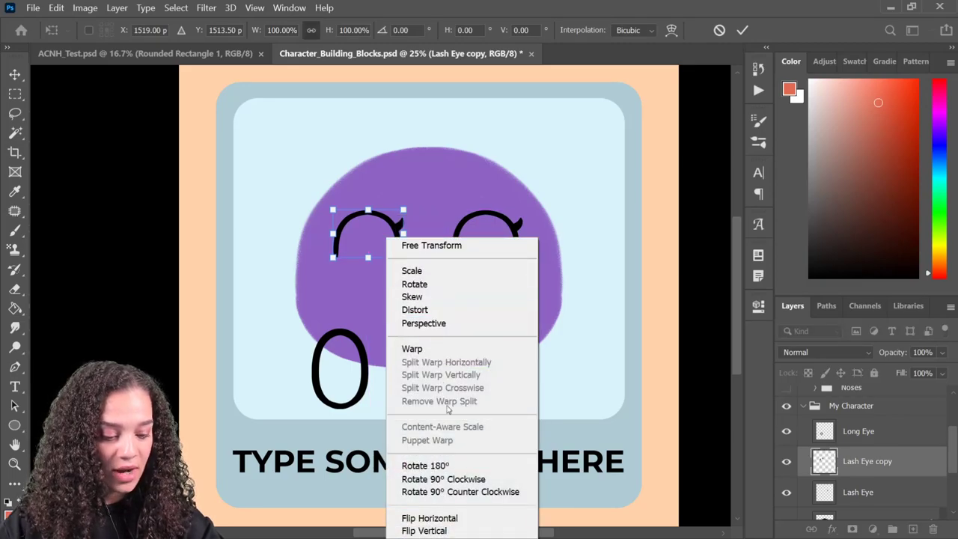
pyautogui.click(438, 518)
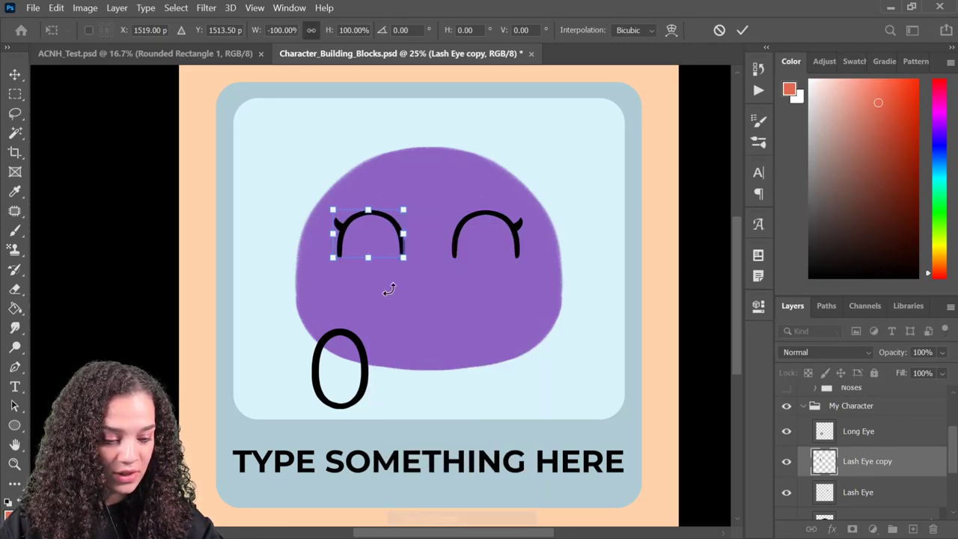
pyautogui.moveTo(381, 232); pyautogui.dragTo(373, 234)
pyautogui.press('Return')
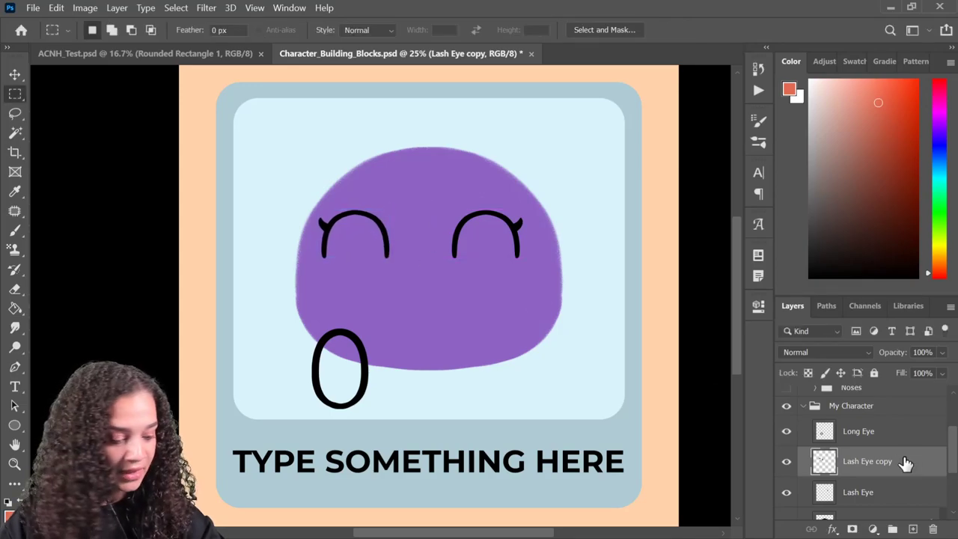
# Shift both lash eyes together slightly to the right so they sit centred on the head
pyautogui.keyDown('shift'); pyautogui.click(901, 494); pyautogui.keyUp('shift')
pyautogui.hotkey('ctrl', 't')
pyautogui.moveTo(474, 244); pyautogui.dragTo(484, 239)
pyautogui.press('Return')
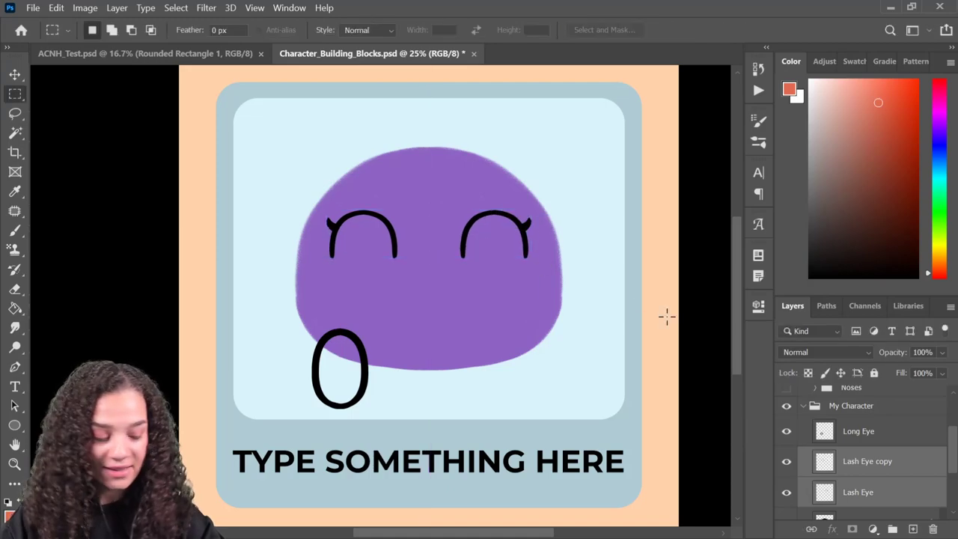
# Scale the Long Eye layer to about 64% and place it inside the right lash eye
pyautogui.click(917, 432)
pyautogui.hotkey('ctrl', 't')
pyautogui.moveTo(363, 384); pyautogui.dragTo(527, 264)
pyautogui.moveTo(476, 289); pyautogui.dragTo(509, 244)
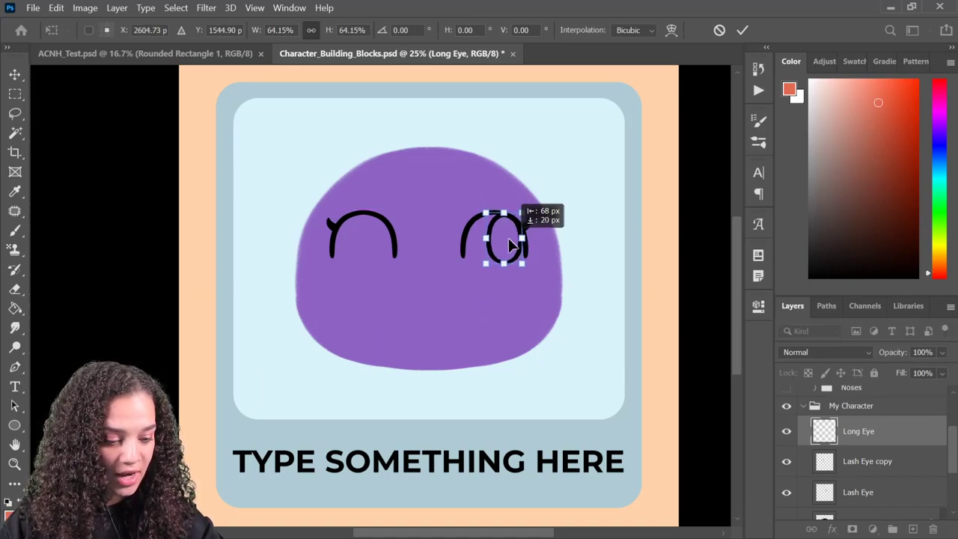
pyautogui.hotkey('ctrl', '+')
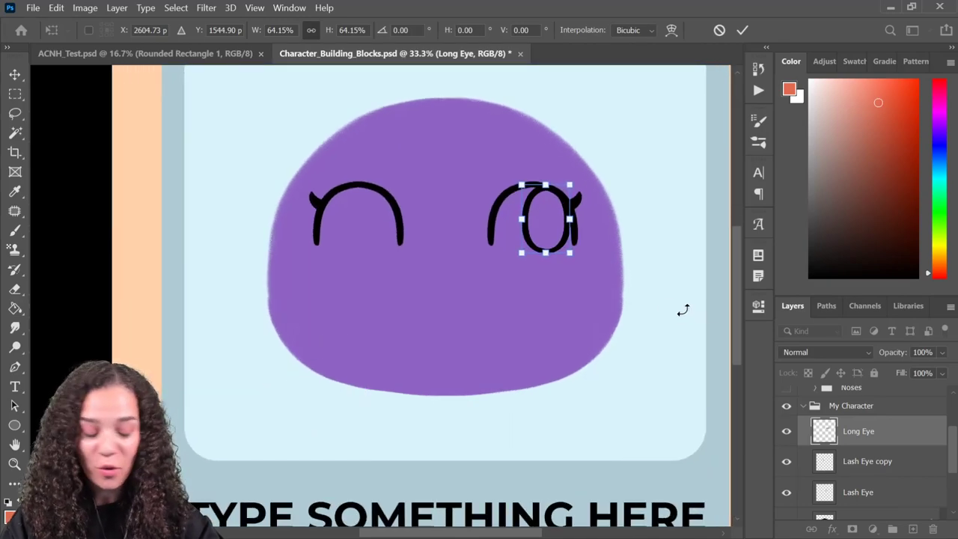
# Duplicate the Long Eye layer and place the copy inside the left lash eye
pyautogui.moveTo(569, 218); pyautogui.dragTo(376, 238)
pyautogui.press('Return')
pyautogui.press('m')
pyautogui.hotkey('ctrl', 'j')
pyautogui.hotkey('ctrl', 't')
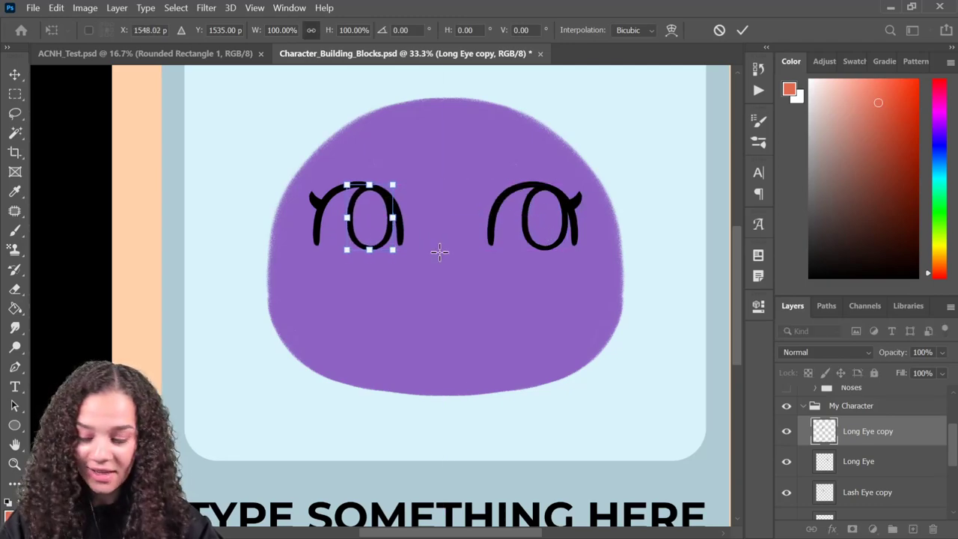
pyautogui.press('Return')
pyautogui.hotkey('ctrl', '-')
pyautogui.hotkey('ctrl', '+')
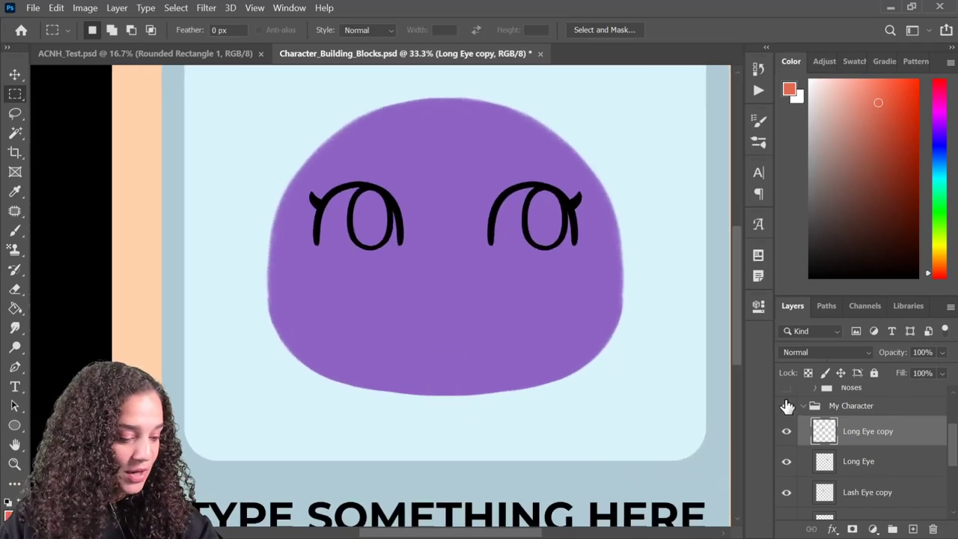
# Show and expand the Mouths group, and move the Small Smile layer to the top of the My Character group
pyautogui.scroll(2, 787, 406)
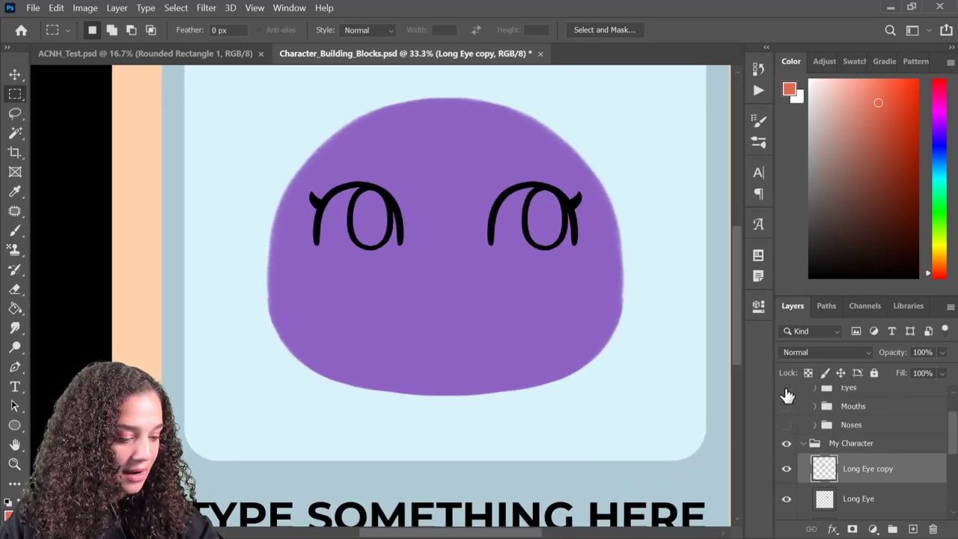
pyautogui.click(786, 405)
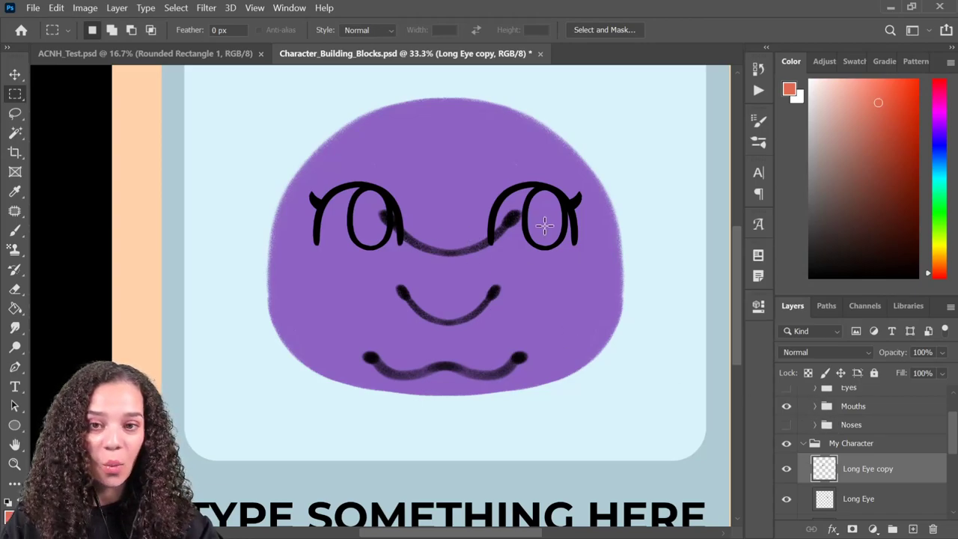
pyautogui.click(814, 407)
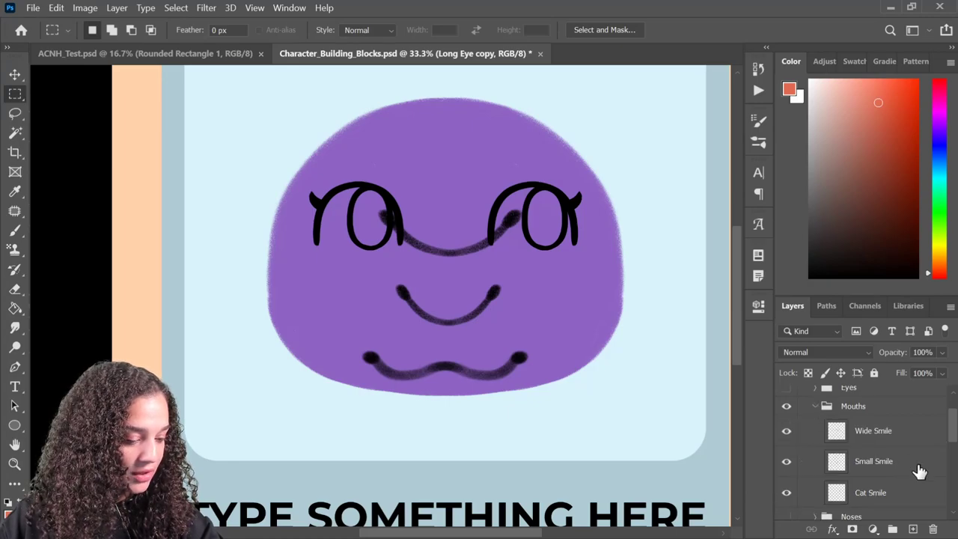
pyautogui.moveTo(883, 465)
pyautogui.mouseDown()
pyautogui.moveTo(889, 522)
pyautogui.moveTo(878, 483)
pyautogui.mouseUp()
pyautogui.scroll(3, 883, 479)
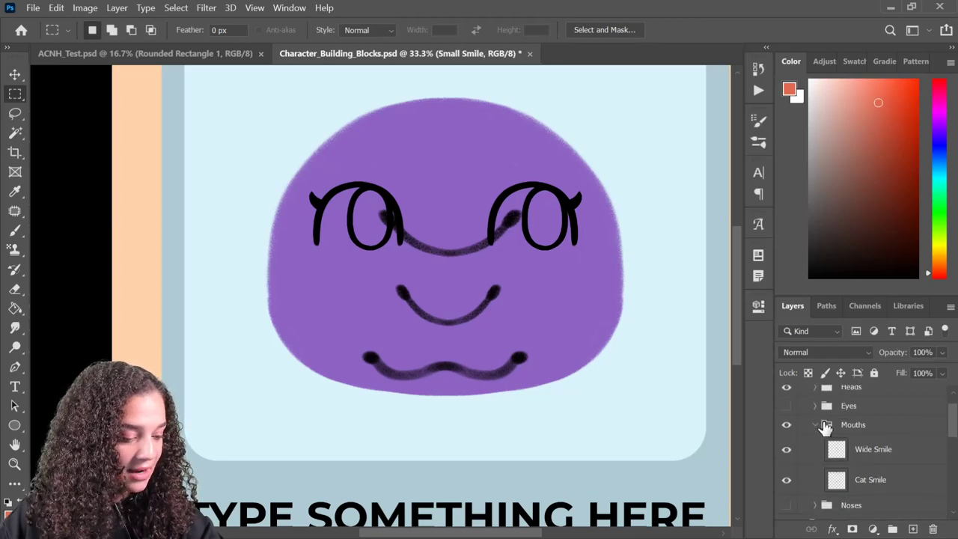
# Collapse and hide the Mouths group
pyautogui.click(814, 424)
pyautogui.scroll(-2, 887, 475)
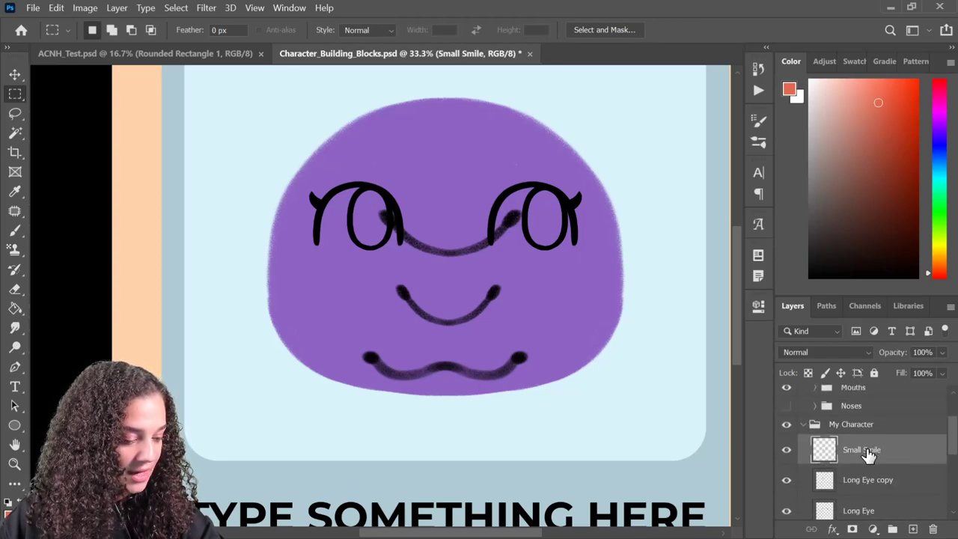
pyautogui.scroll(1, 823, 427)
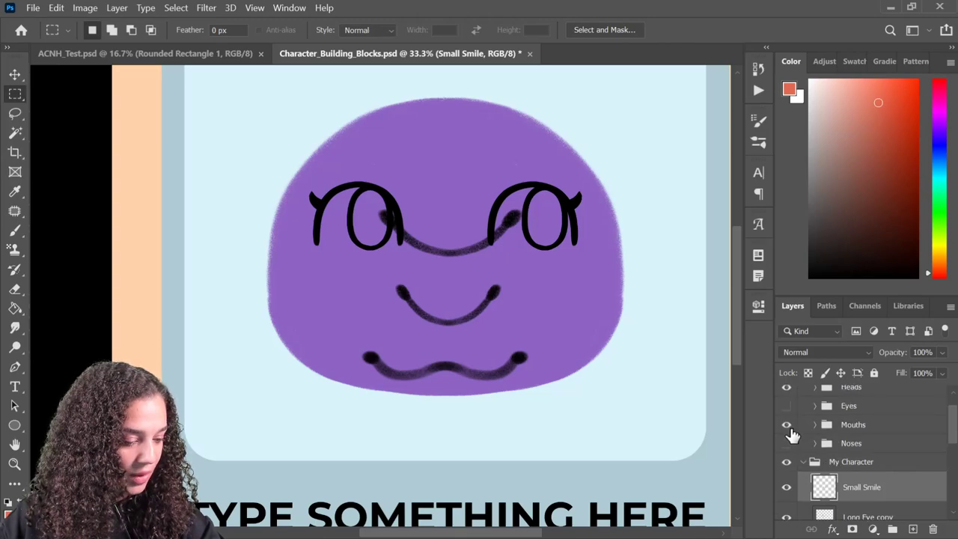
pyautogui.click(786, 424)
# Scale down the Small Smile layer and centre it on the lower part of the face
pyautogui.scroll(-1, 896, 464)
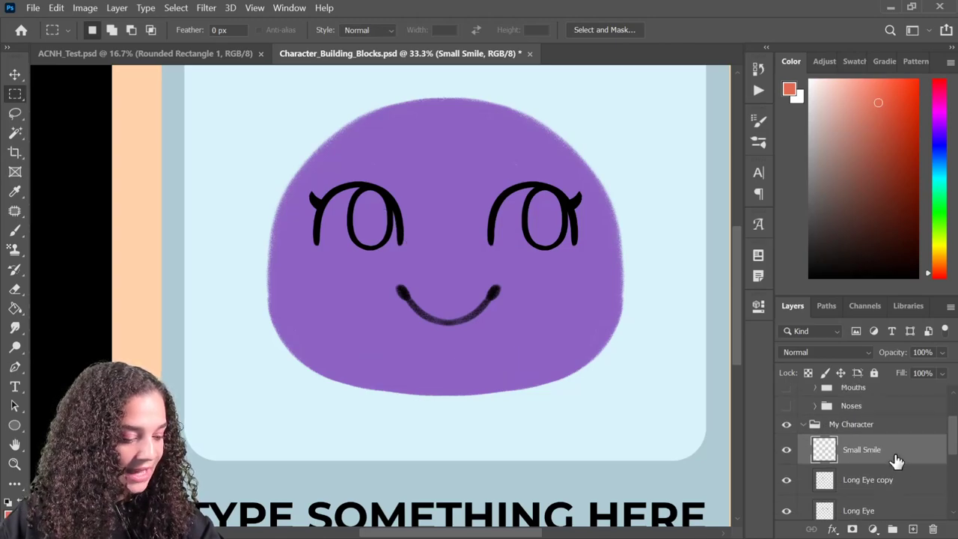
pyautogui.hotkey('ctrl', 't')
pyautogui.moveTo(500, 304); pyautogui.dragTo(472, 310)
pyautogui.moveTo(443, 312); pyautogui.dragTo(489, 299)
pyautogui.press('Return')
pyautogui.press('m')
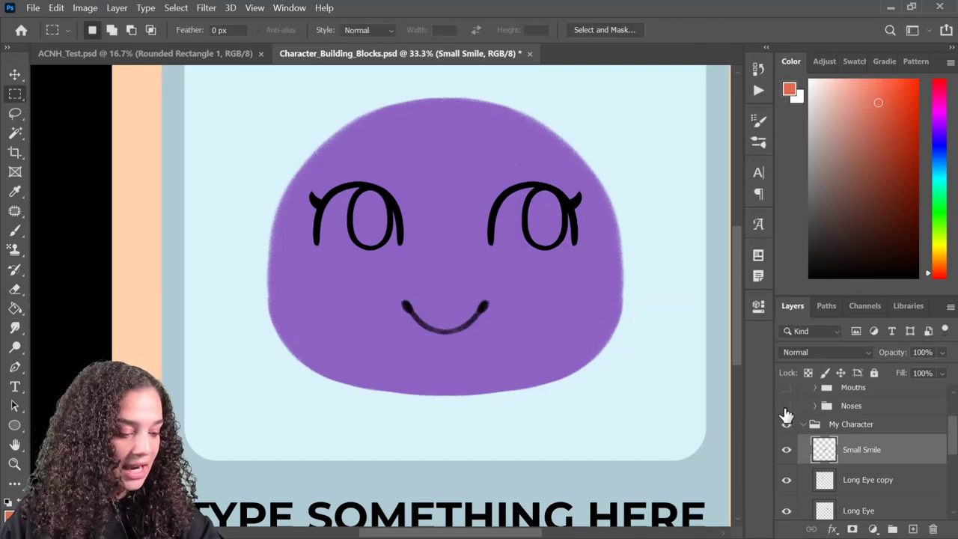
# Show and expand the Noses group, and hide its Square Nose and Oval Nose layers
pyautogui.click(786, 405)
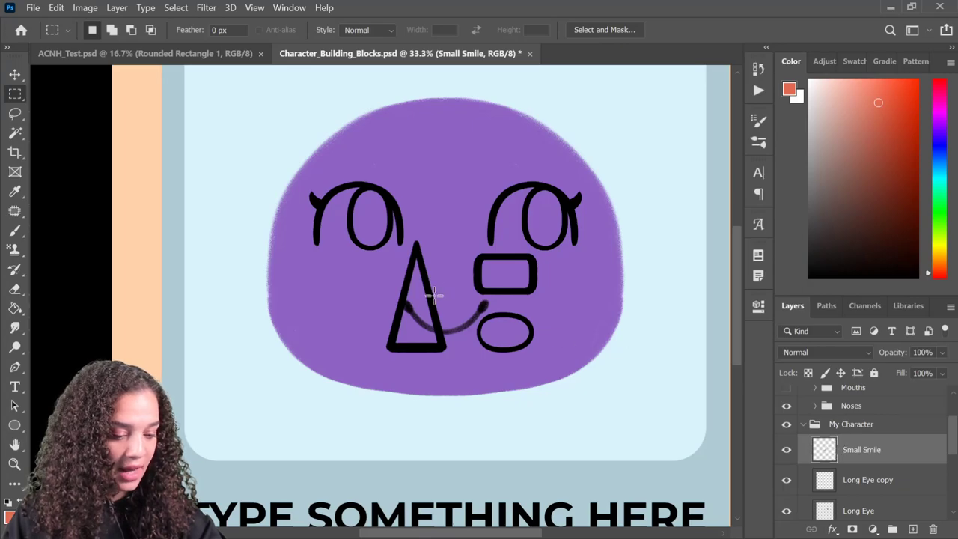
pyautogui.scroll(-3, 879, 490)
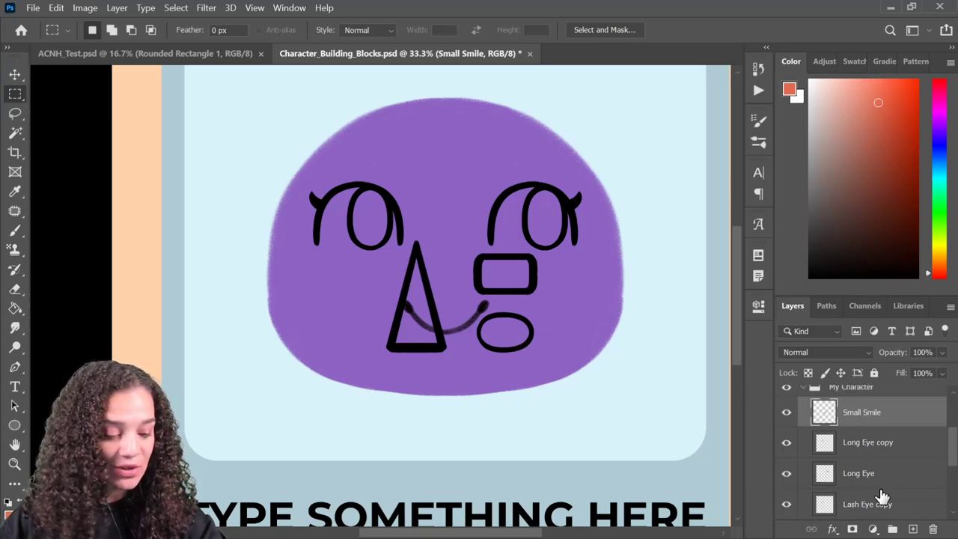
pyautogui.scroll(-2, 879, 490)
pyautogui.scroll(5, 876, 485)
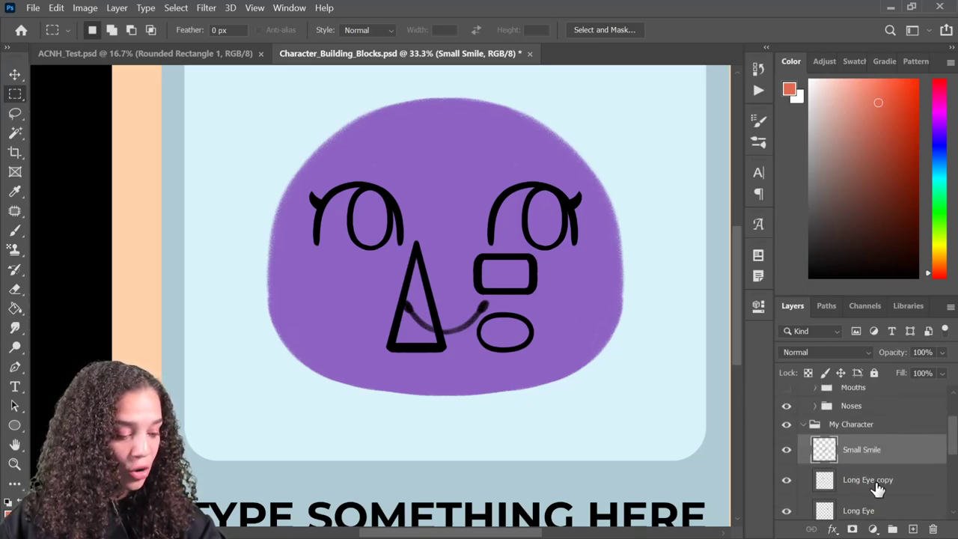
pyautogui.click(817, 446)
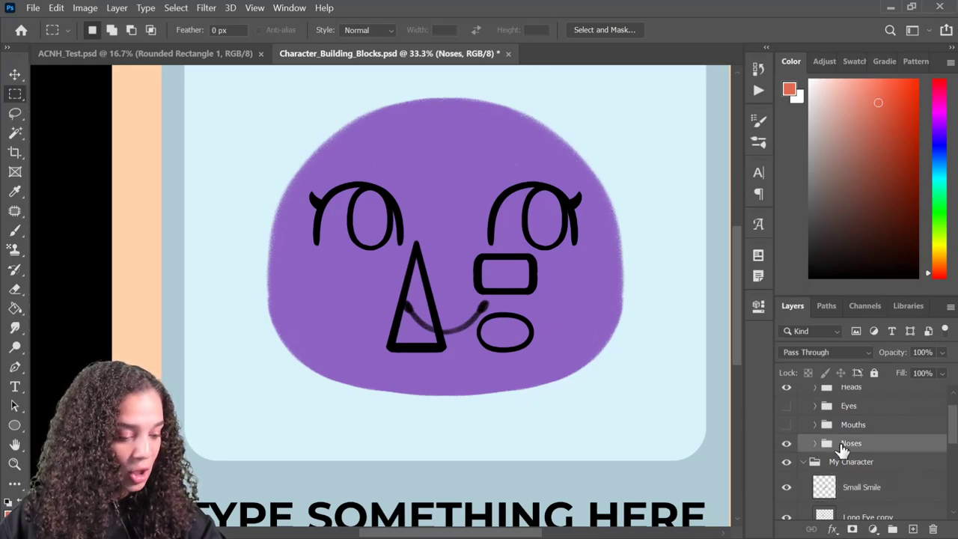
pyautogui.click(814, 445)
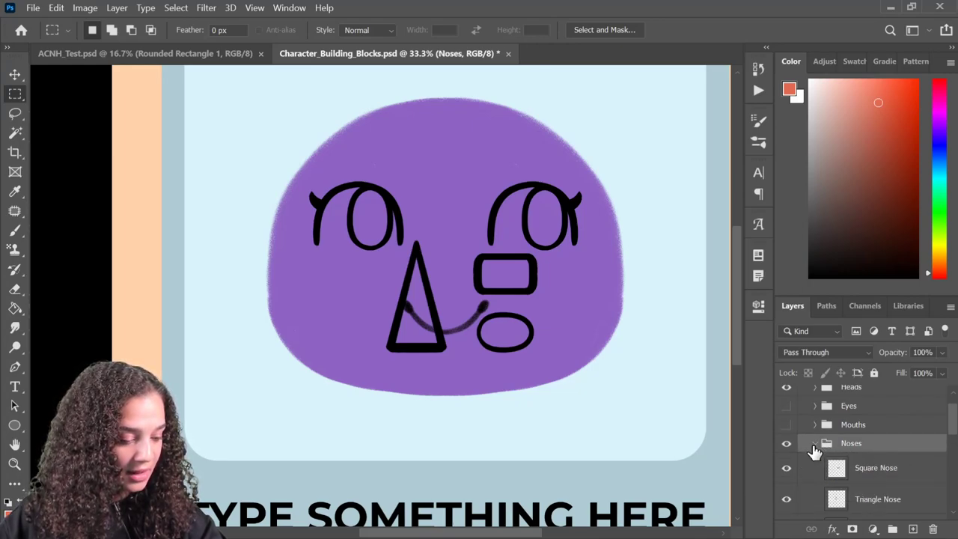
pyautogui.scroll(-2, 849, 434)
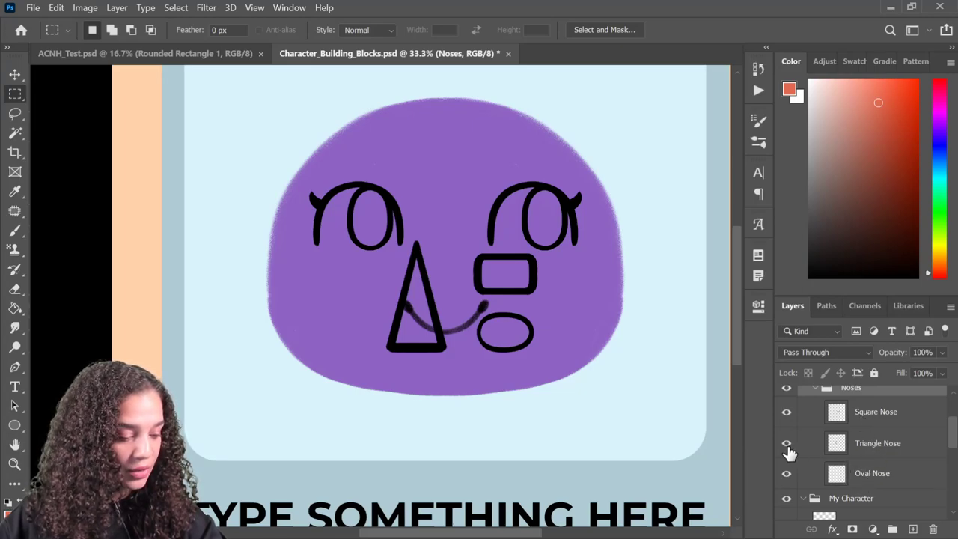
pyautogui.click(785, 412)
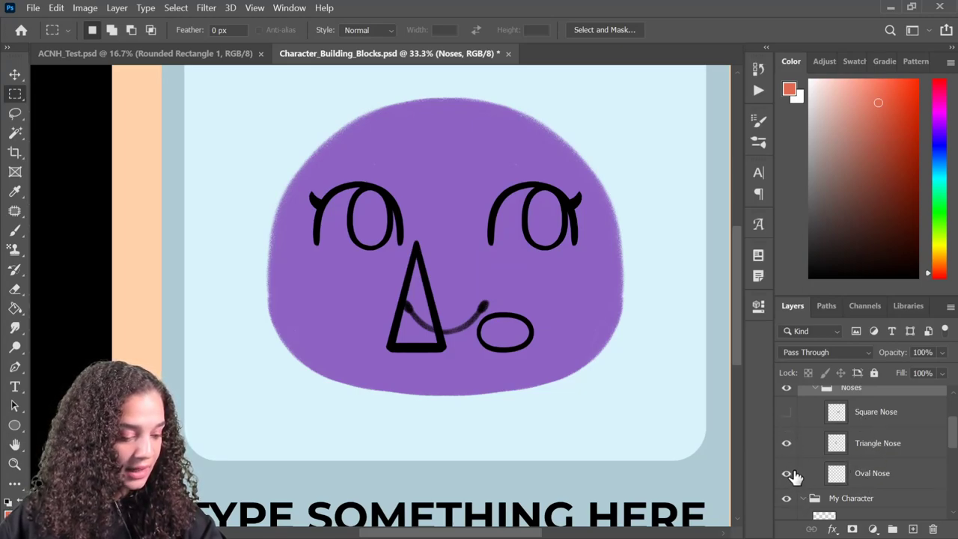
pyautogui.click(786, 473)
# Move the Triangle Nose layer to the top of the My Character group and collapse the Noses group
pyautogui.moveTo(909, 442); pyautogui.dragTo(888, 496)
pyautogui.scroll(2, 815, 445)
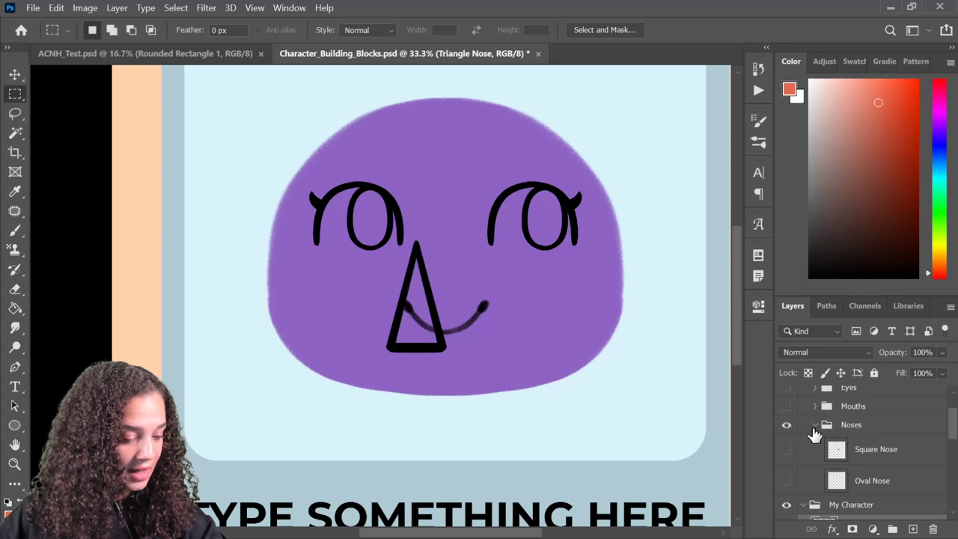
pyautogui.click(814, 427)
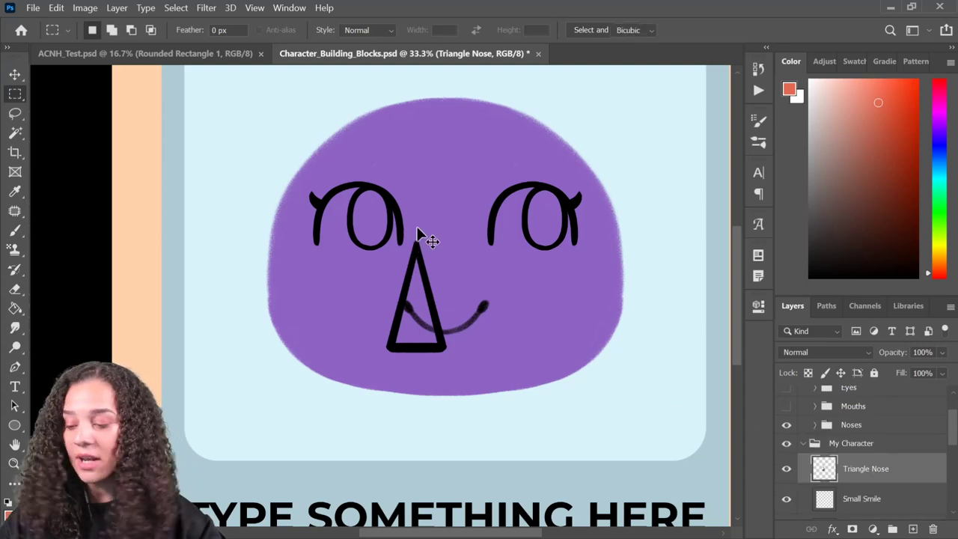
# Scale the Triangle Nose layer to about 71% and centre it between the eyes, just above the smile
pyautogui.hotkey('ctrl', 't')
pyautogui.moveTo(443, 287); pyautogui.dragTo(485, 247)
pyautogui.moveTo(486, 203); pyautogui.dragTo(469, 236)
pyautogui.moveTo(463, 288); pyautogui.dragTo(460, 266)
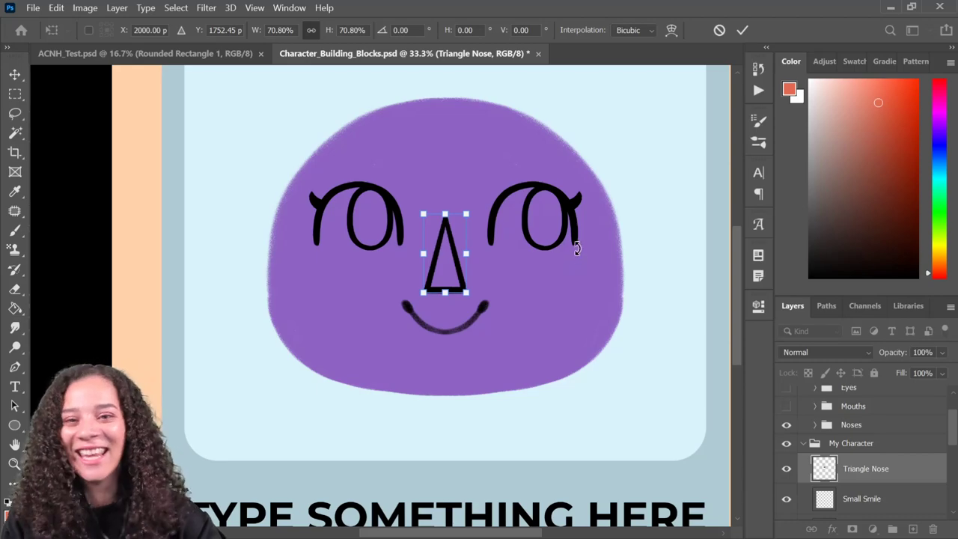
pyautogui.moveTo(443, 262); pyautogui.dragTo(445, 267)
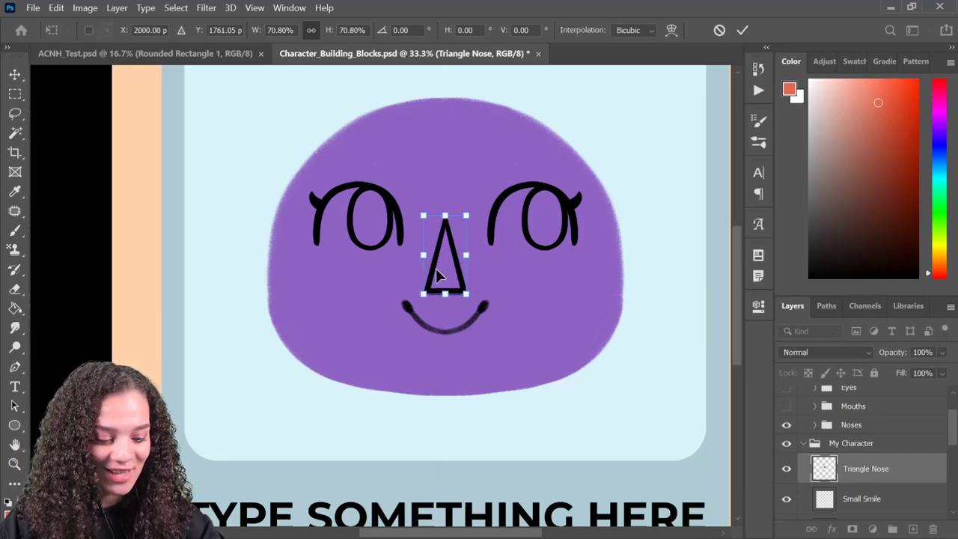
pyautogui.press('Return')
pyautogui.hotkey('ctrl', '-')
pyautogui.hotkey('ctrl', '-')
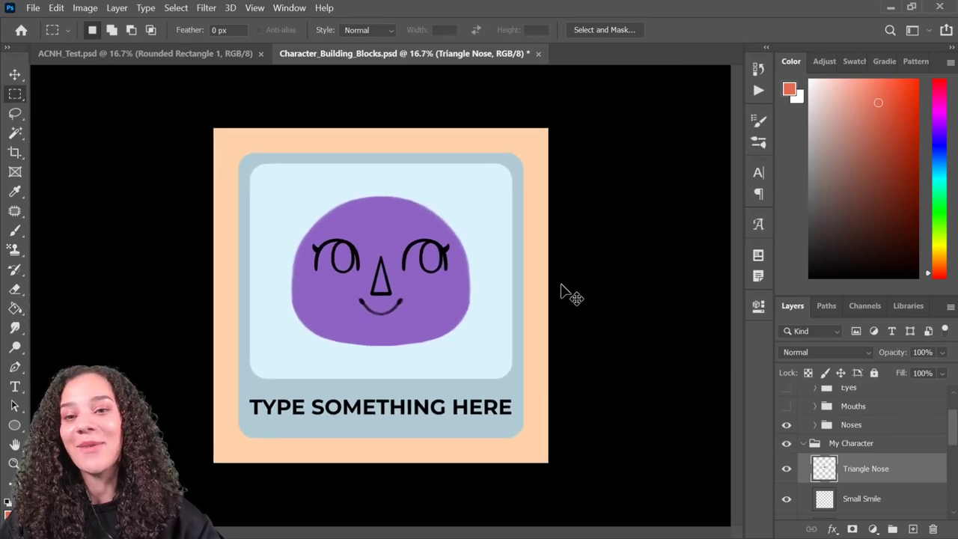
# Collapse the My Character and Character Building Blocks groups and move My Character above Character Building Blocks
pyautogui.hotkey('ctrl', '+')
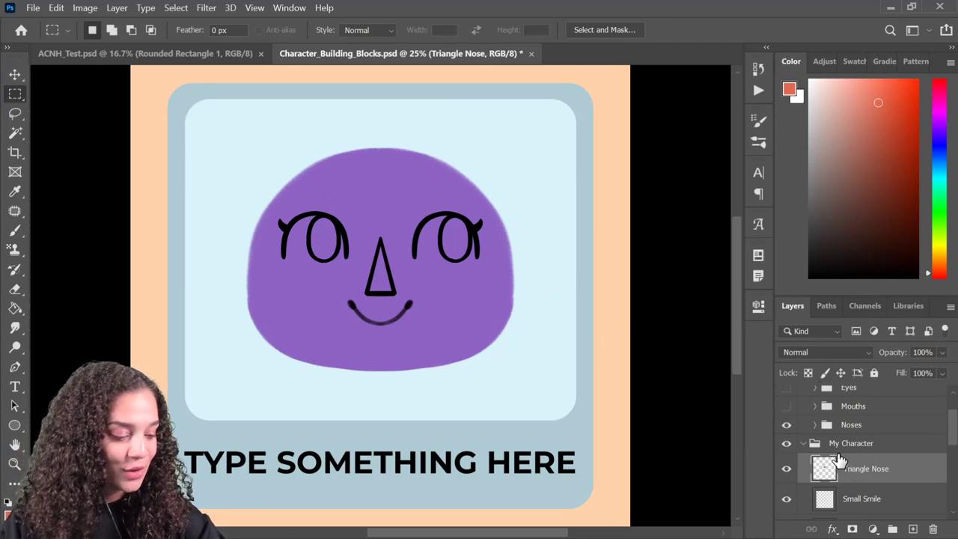
pyautogui.click(803, 444)
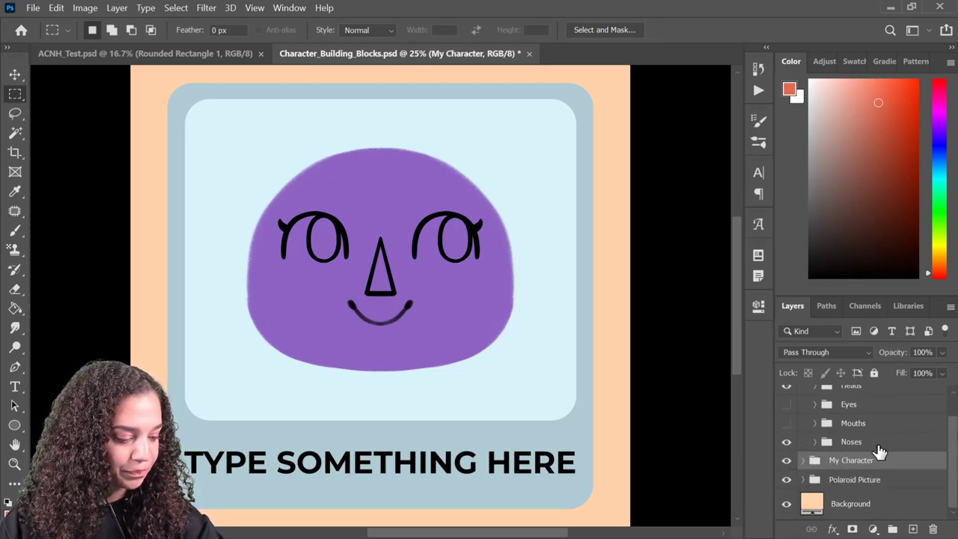
pyautogui.scroll(2, 874, 449)
pyautogui.click(805, 394)
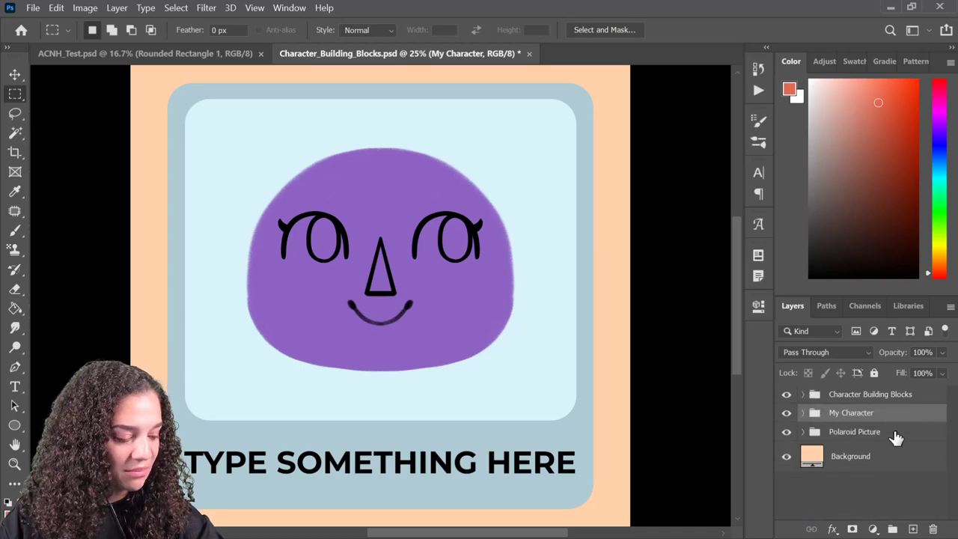
pyautogui.moveTo(893, 417); pyautogui.dragTo(895, 389)
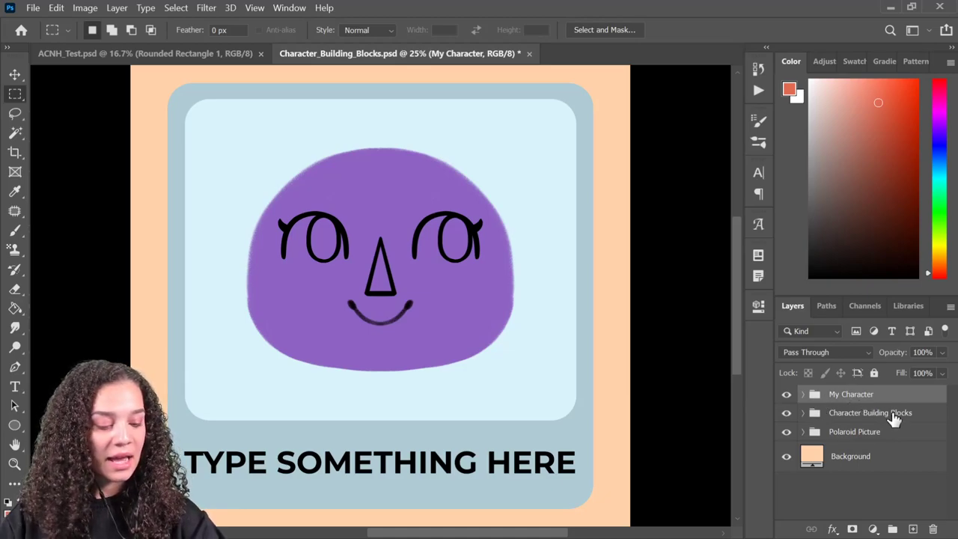
# Move the Wide Head layer out of the My Character group to sit directly below it, and collapse the group
pyautogui.click(801, 394)
pyautogui.scroll(-3, 861, 430)
pyautogui.scroll(-3, 868, 436)
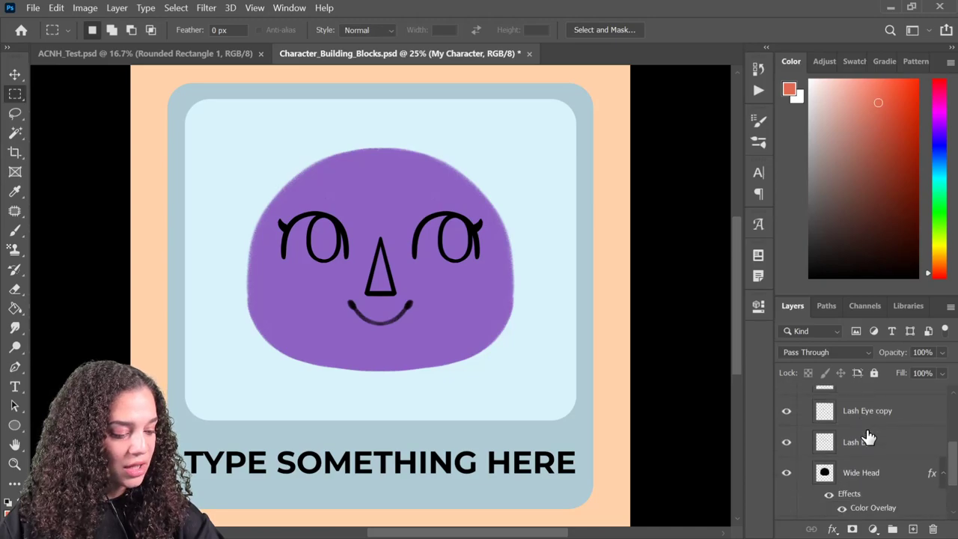
pyautogui.click(942, 417)
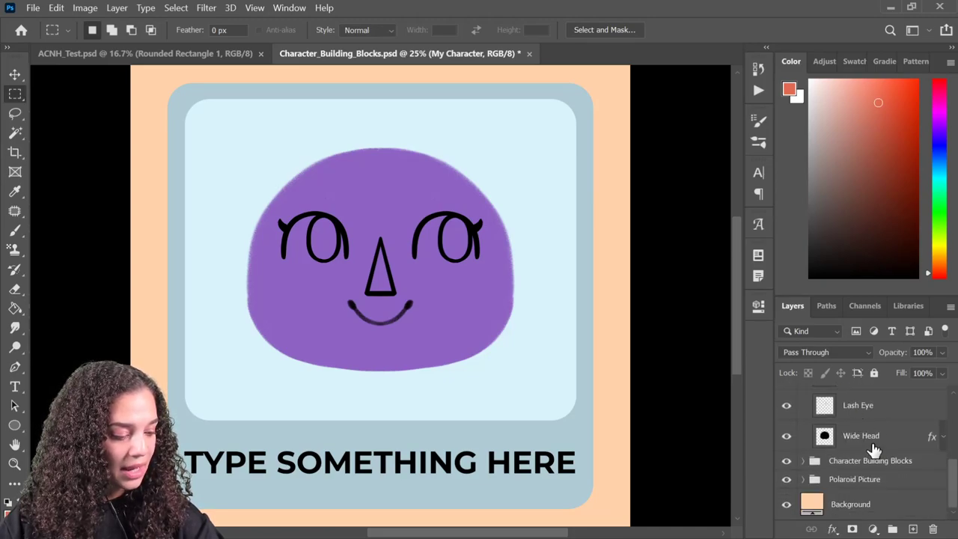
pyautogui.moveTo(874, 442); pyautogui.dragTo(876, 455)
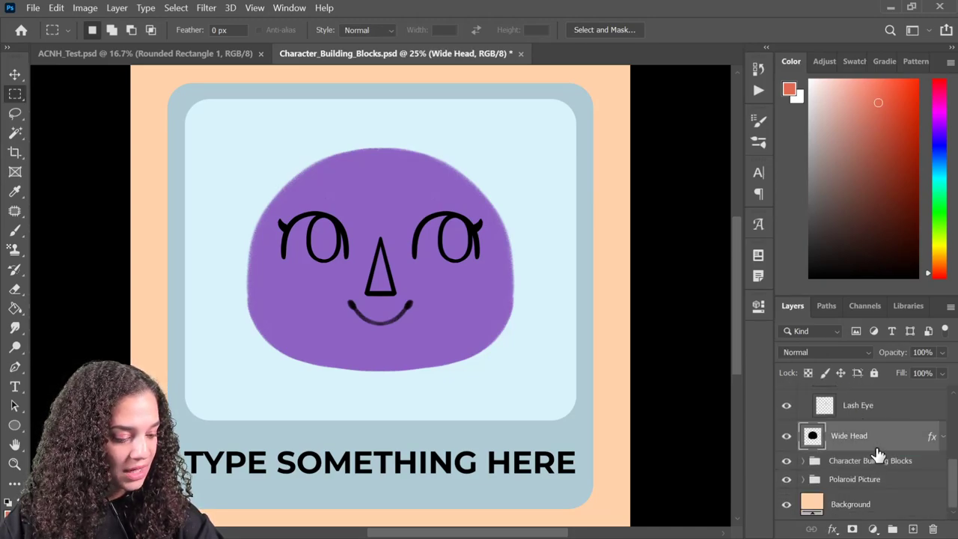
pyautogui.scroll(5, 861, 442)
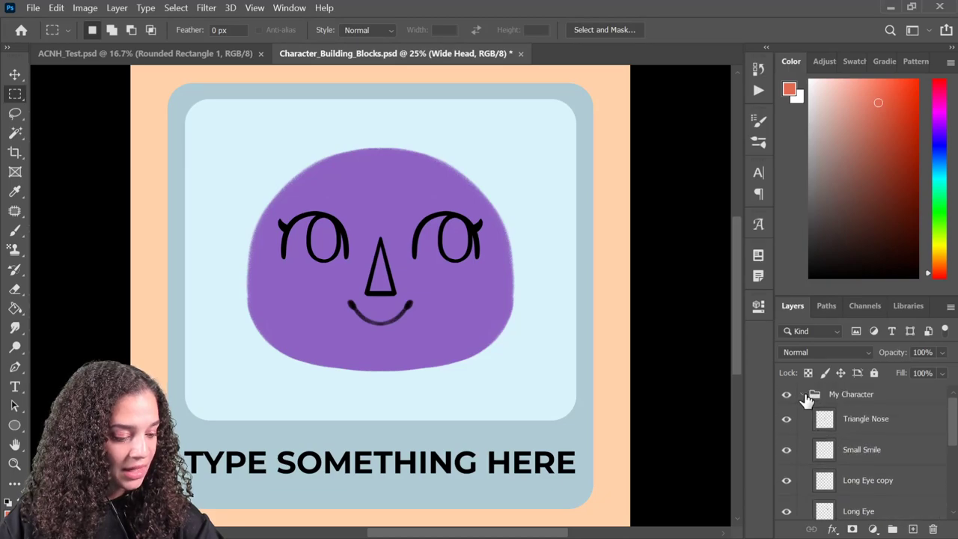
pyautogui.click(803, 395)
# Convert the My Character group to a smart object
pyautogui.click(877, 402)
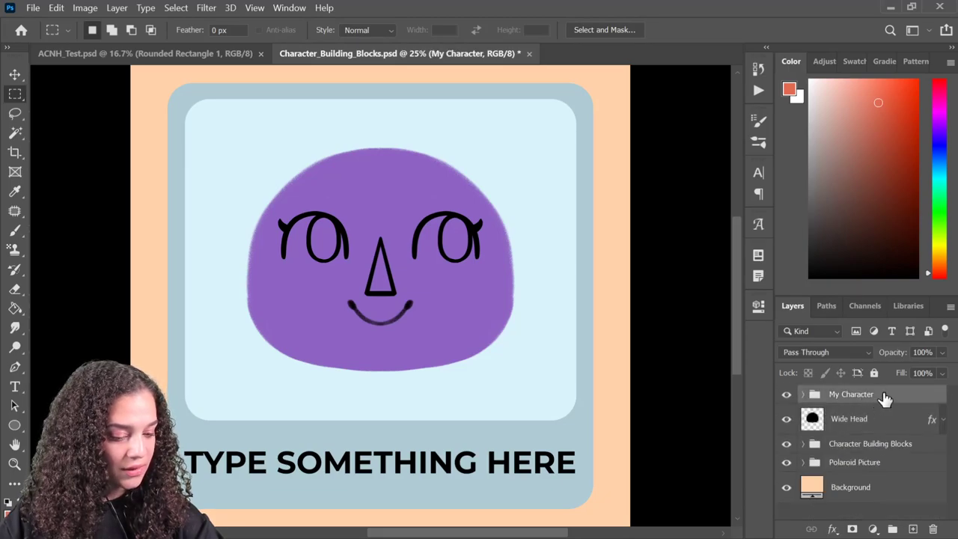
pyautogui.rightClick(885, 400)
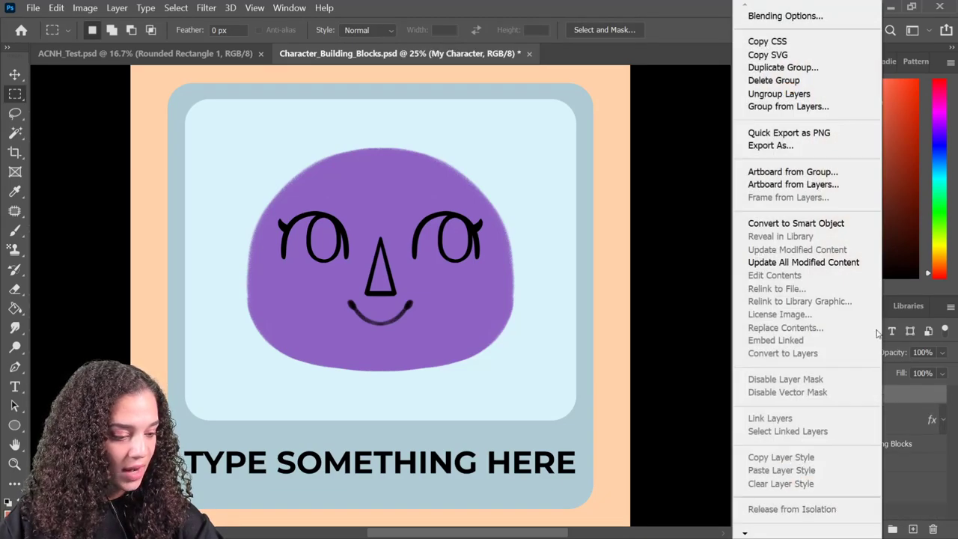
pyautogui.click(842, 225)
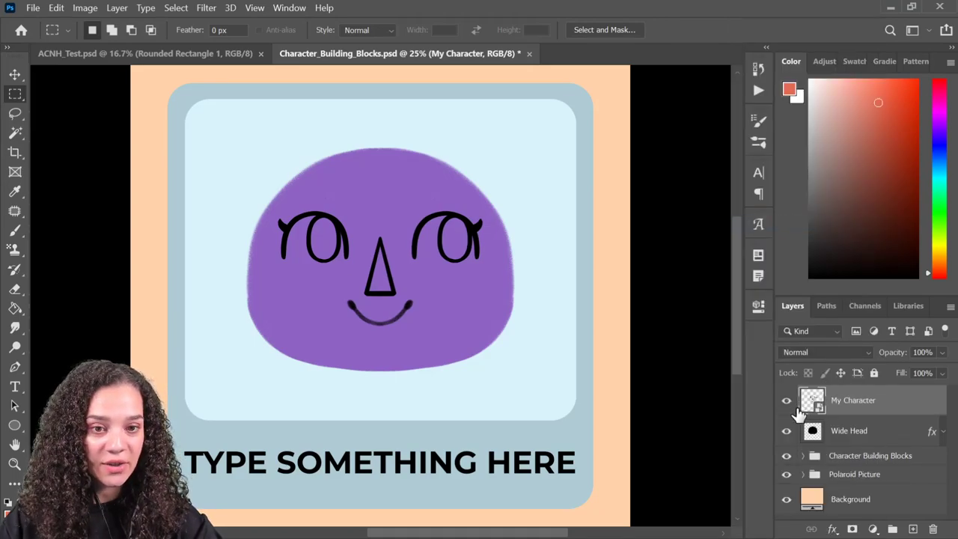
# Toggle the visibility of the Wide Head and My Character layers, and examine the assembled face up close
pyautogui.click(785, 431)
pyautogui.click(785, 431)
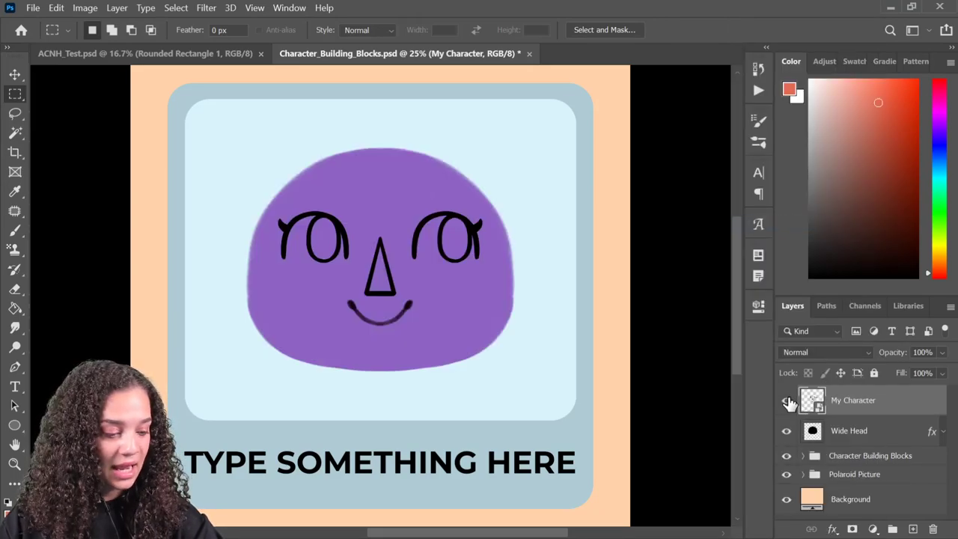
pyautogui.click(786, 400)
pyautogui.click(785, 400)
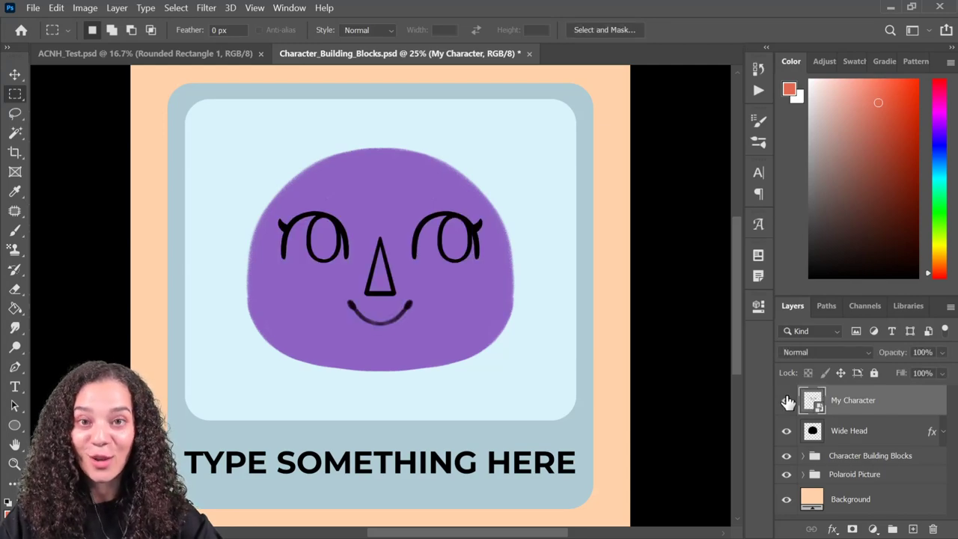
pyautogui.hotkey('ctrl', '-')
pyautogui.hotkey('ctrl', '=')
pyautogui.hotkey('ctrl', '=')
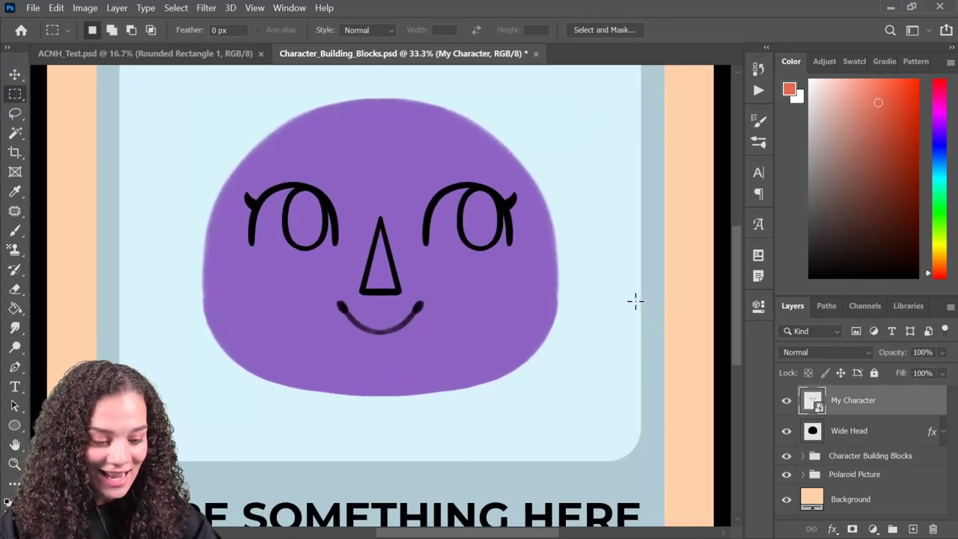
pyautogui.hotkey('ctrl', '=')
pyautogui.hotkey('ctrl', '=')
pyautogui.hotkey('ctrl', '-')
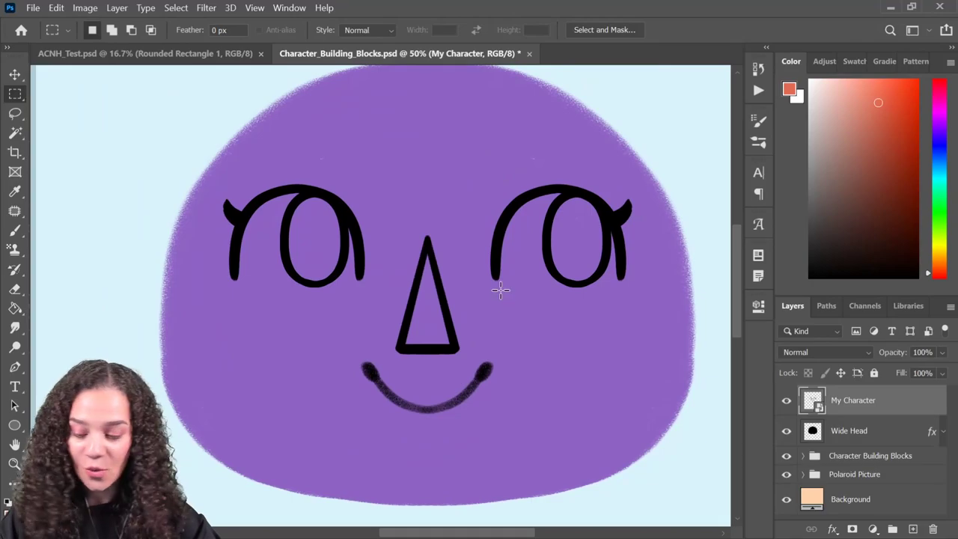
pyautogui.hscroll(-1, 502, 288)
pyautogui.hotkey('ctrl', '-')
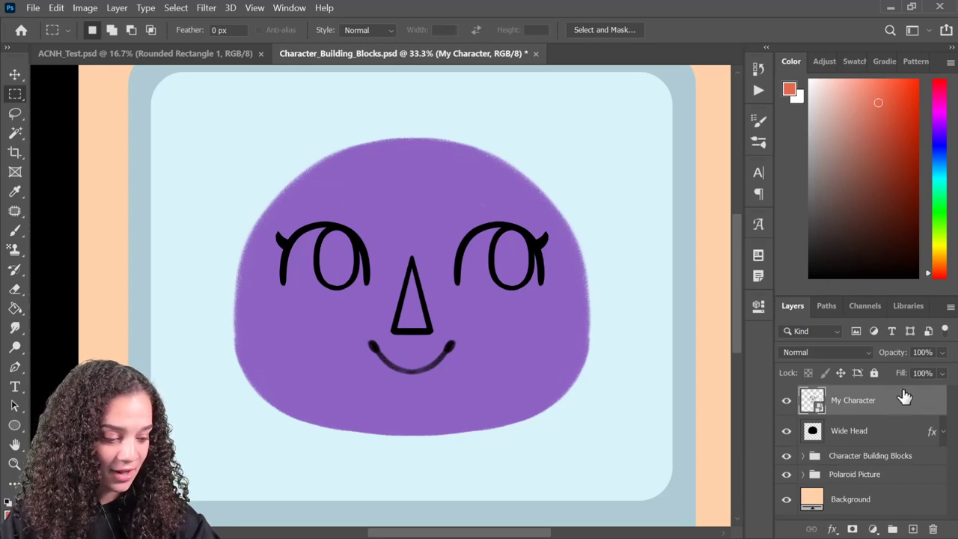
# Add a new layer above My Character, sample the head's purple for the brush and darken it to a deep purple
pyautogui.hotkey('ctrl', 'shift', 'alt', 'n')
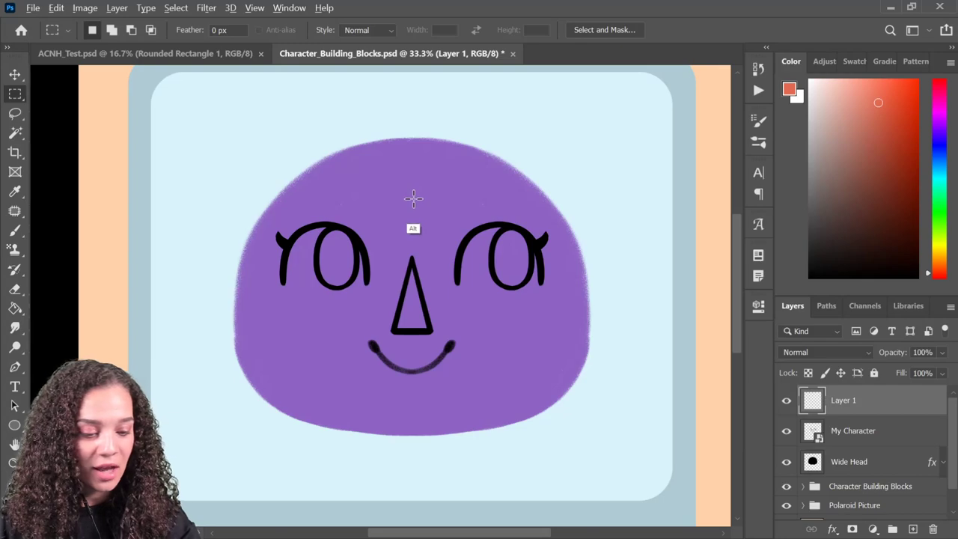
pyautogui.press('b')
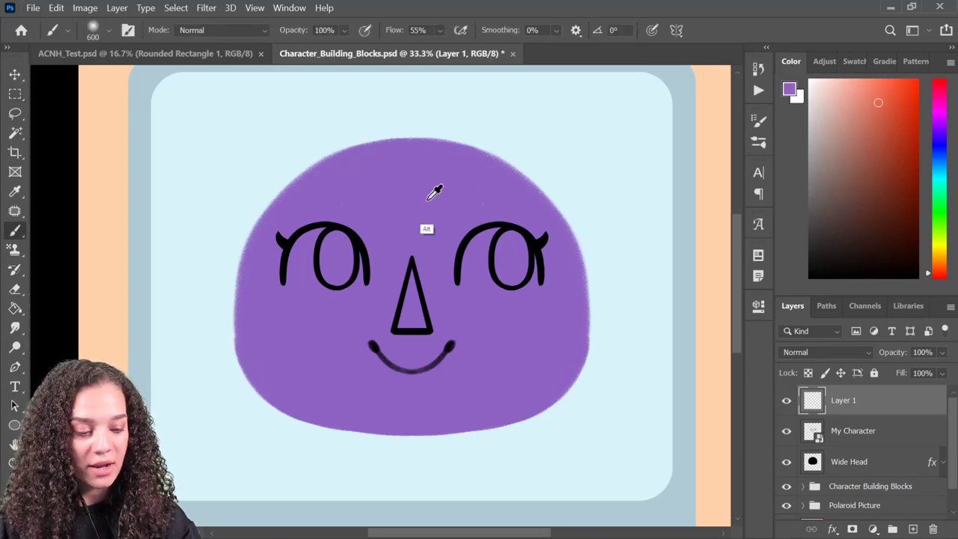
pyautogui.keyDown('alt'); pyautogui.click(428, 200); pyautogui.keyUp('alt')
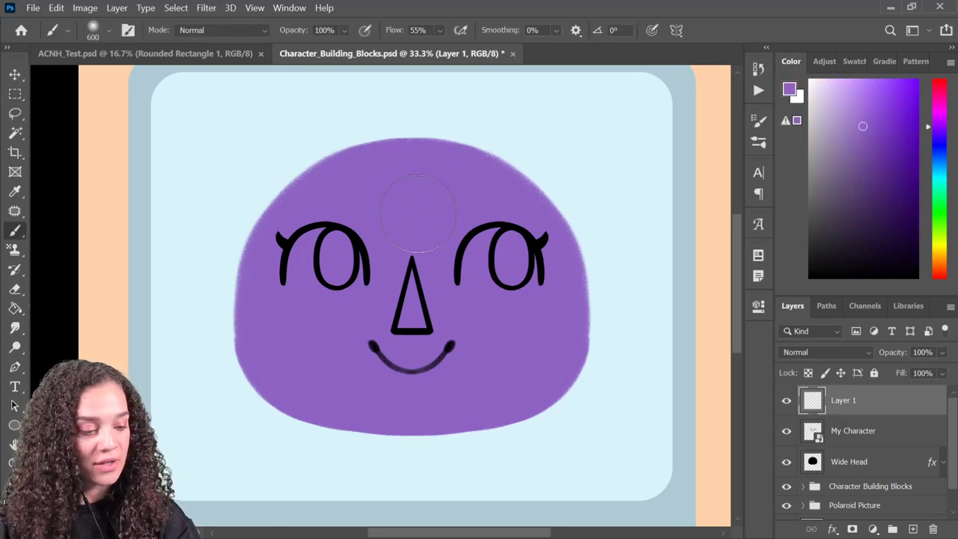
pyautogui.click(867, 184)
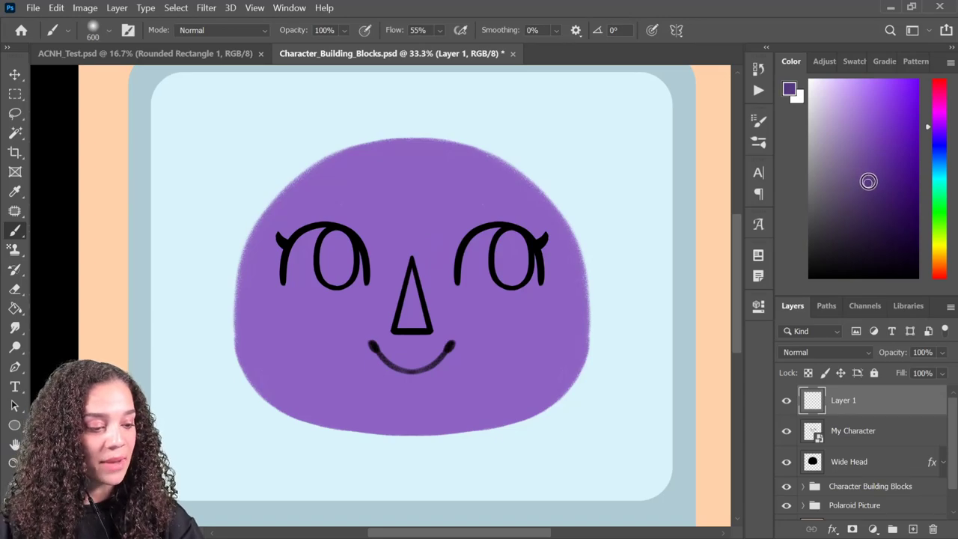
pyautogui.moveTo(867, 184); pyautogui.dragTo(868, 215)
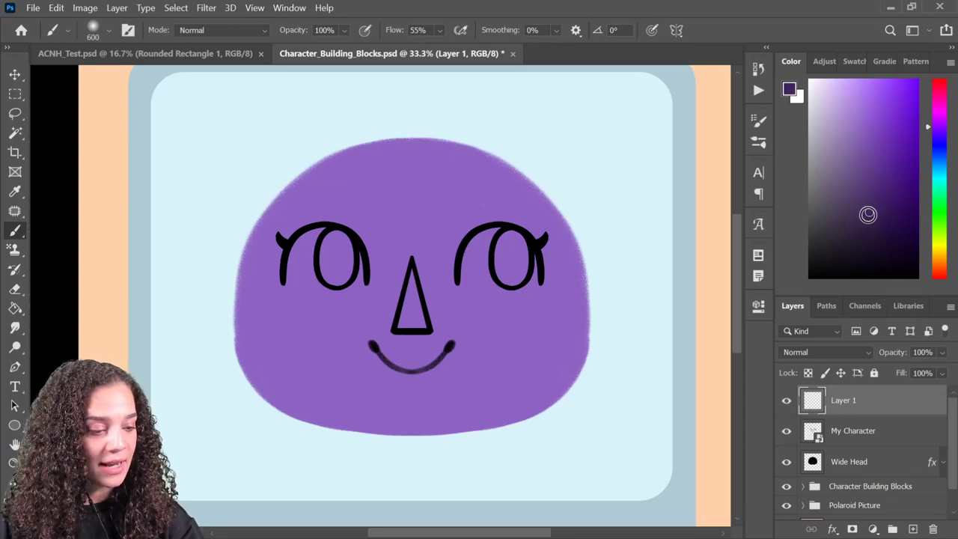
# Paint a swept fringe across the forehead using the recently used 300 px angled brush enlarged to 700–900 px
pyautogui.rightClick(387, 152)
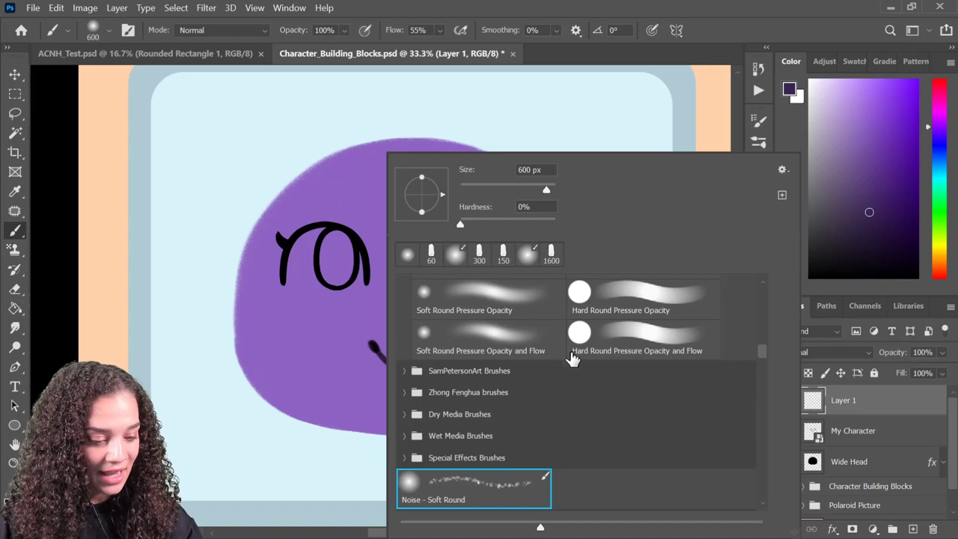
pyautogui.click(480, 255)
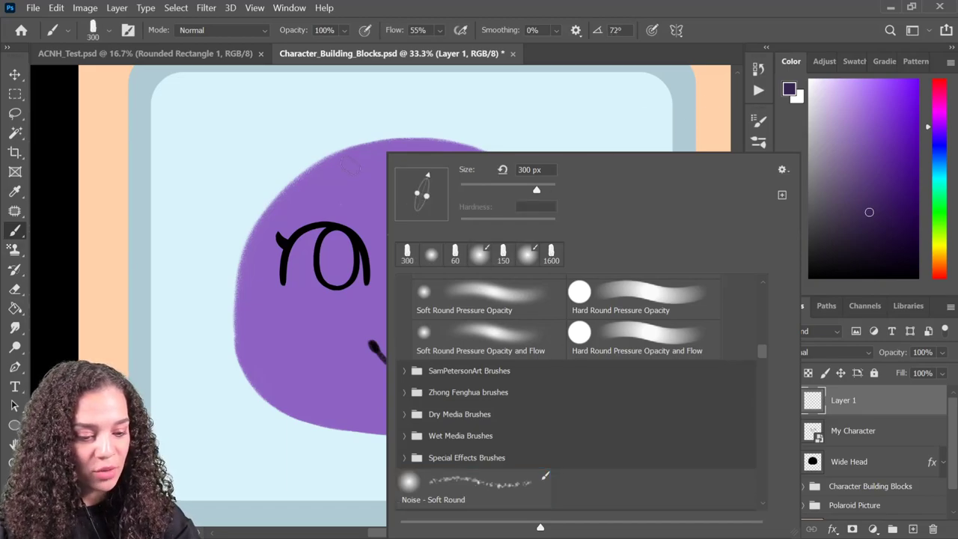
pyautogui.press('Return')
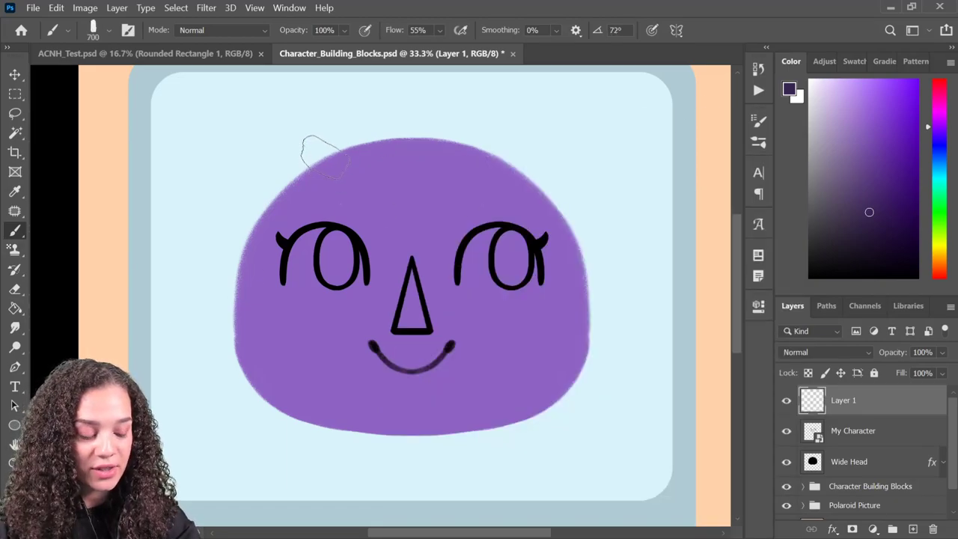
pyautogui.moveTo(322, 154); pyautogui.dragTo(457, 213)
pyautogui.moveTo(336, 121); pyautogui.dragTo(479, 221)
pyautogui.moveTo(393, 124); pyautogui.dragTo(508, 201)
pyautogui.moveTo(348, 124)
pyautogui.mouseDown()
pyautogui.moveTo(449, 127)
pyautogui.moveTo(543, 199)
pyautogui.mouseUp()
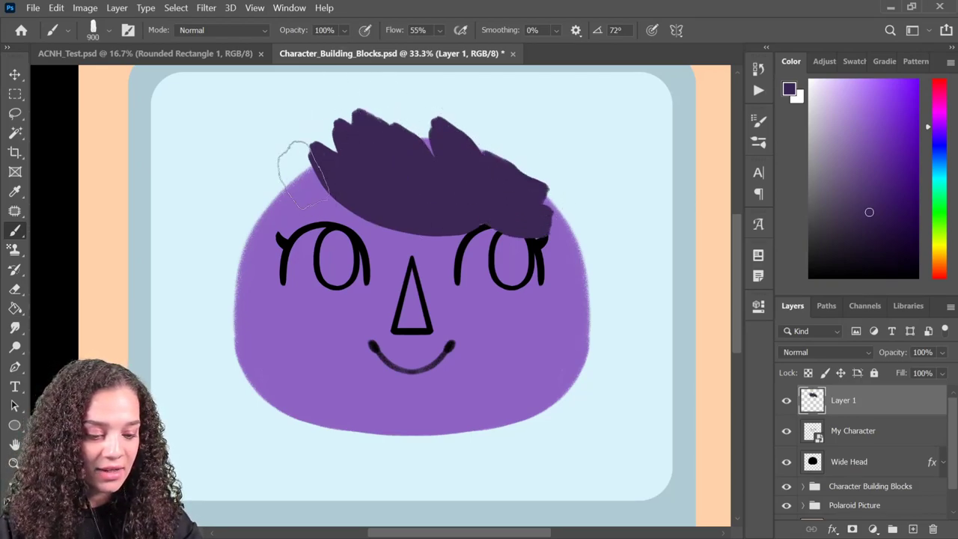
# Paint a short lock over the left temple and fill in the hair across the crown with the 900 px brush
pyautogui.moveTo(303, 146)
pyautogui.mouseDown()
pyautogui.moveTo(326, 176)
pyautogui.moveTo(271, 214)
pyautogui.moveTo(253, 192)
pyautogui.mouseUp()
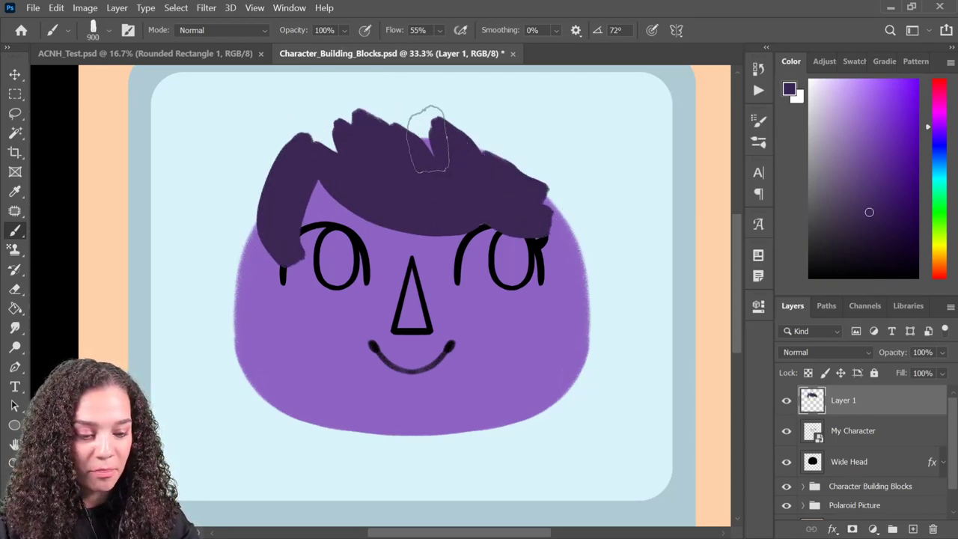
pyautogui.moveTo(427, 139); pyautogui.dragTo(400, 146)
pyautogui.moveTo(314, 127); pyautogui.dragTo(543, 161)
pyautogui.moveTo(389, 120)
pyautogui.mouseDown()
pyautogui.moveTo(550, 172)
pyautogui.moveTo(542, 150)
pyautogui.mouseUp()
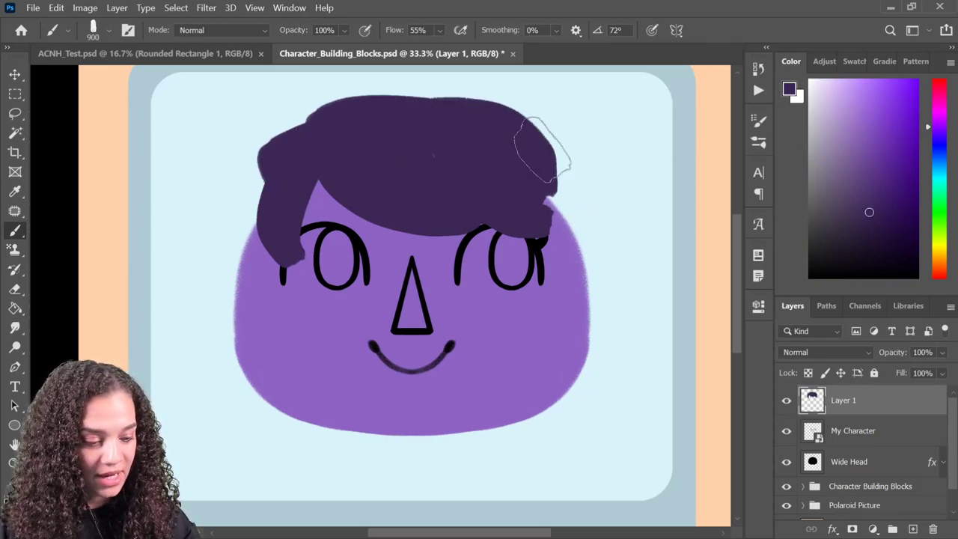
# Paint a long, thick lock of hair down the right side of the face to just below the chin
pyautogui.moveTo(561, 220)
pyautogui.mouseDown()
pyautogui.moveTo(526, 129)
pyautogui.moveTo(569, 149)
pyautogui.moveTo(591, 333)
pyautogui.moveTo(576, 198)
pyautogui.moveTo(545, 165)
pyautogui.mouseUp()
pyautogui.moveTo(581, 192); pyautogui.dragTo(613, 359)
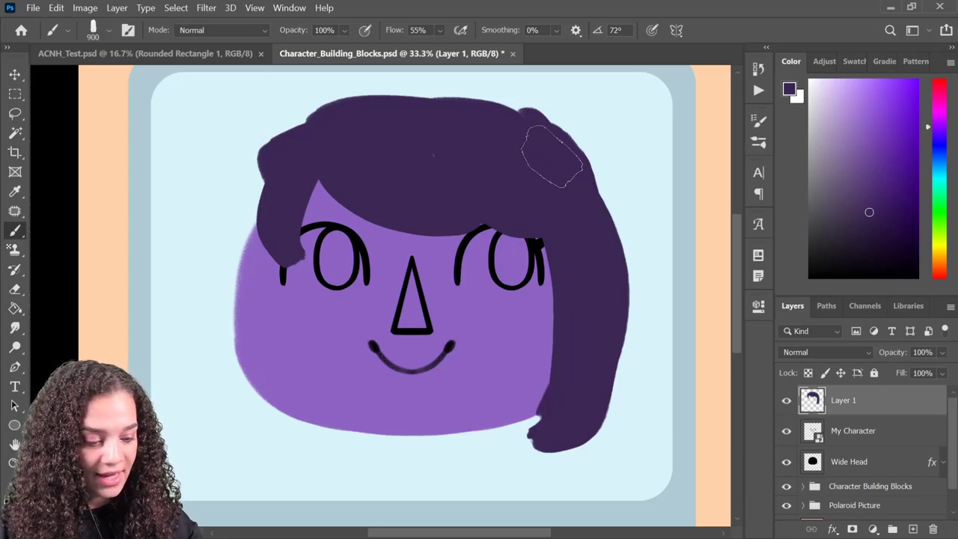
pyautogui.moveTo(594, 199); pyautogui.dragTo(633, 378)
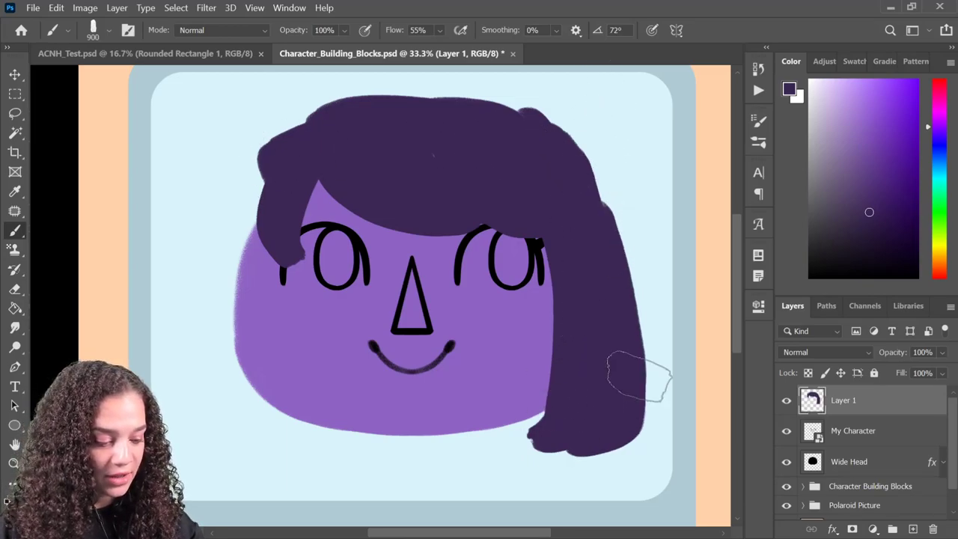
# Erase along the inner and outer edges of the long right lock using the same angled brush tip at 300 px
pyautogui.press('e')
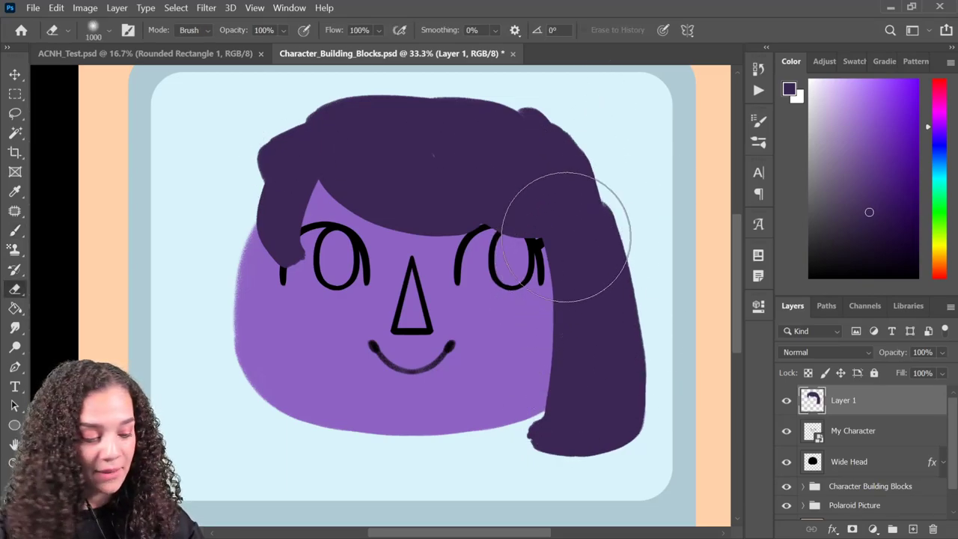
pyautogui.rightClick(569, 244)
pyautogui.doubleClick(607, 252)
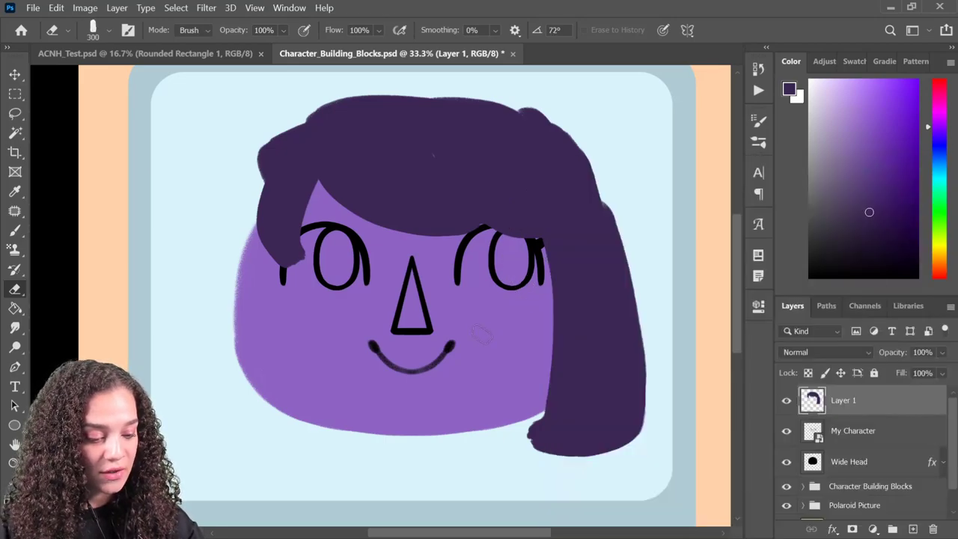
pyautogui.moveTo(553, 257); pyautogui.dragTo(547, 249)
pyautogui.hotkey('ctrl', 'z')
pyautogui.hotkey('ctrl', 'shift', 'z')
pyautogui.moveTo(612, 200); pyautogui.dragTo(612, 320)
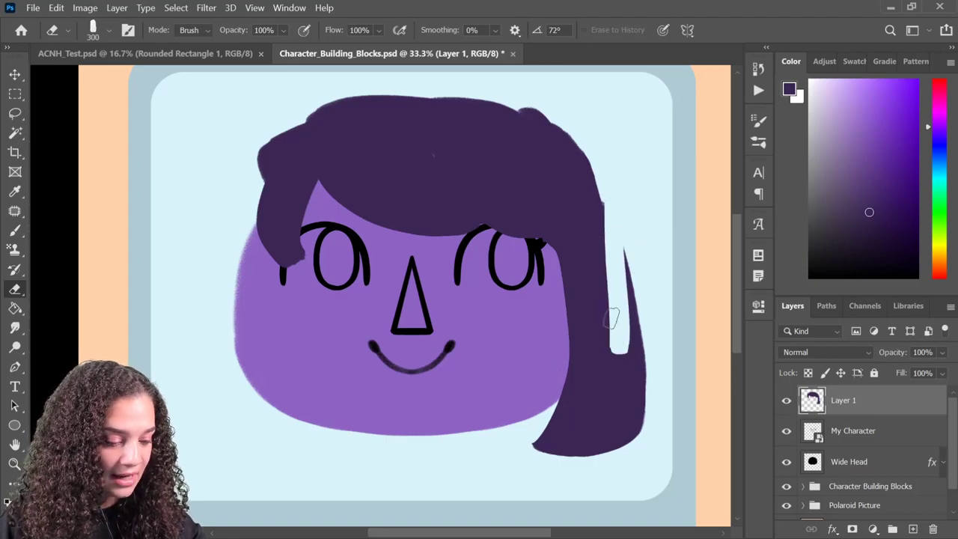
# Enlarge the eraser to 500 px and trim away the excess hair along the long lock's outer edge
pyautogui.press(']')
pyautogui.press(']')
pyautogui.moveTo(624, 257); pyautogui.dragTo(633, 445)
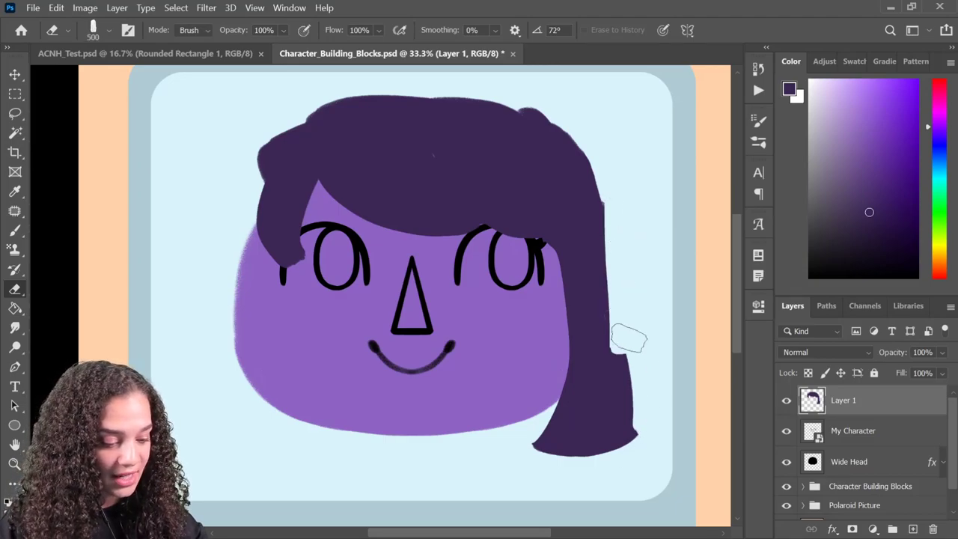
pyautogui.moveTo(628, 277); pyautogui.dragTo(628, 449)
pyautogui.hotkey('ctrl', 'z')
pyautogui.hotkey('ctrl', 'shift', 'z')
# Repaint the long lock's outer curve and round off the top of the hair with the brush at 500 px
pyautogui.press('b')
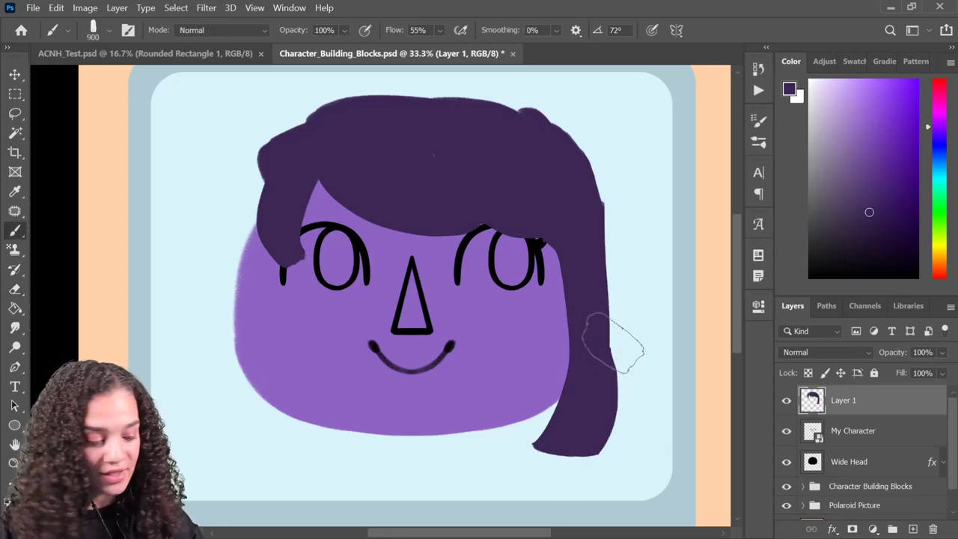
pyautogui.press('[')
pyautogui.press('[')
pyautogui.press('[')
pyautogui.press('[')
pyautogui.moveTo(618, 342)
pyautogui.mouseDown()
pyautogui.moveTo(605, 337)
pyautogui.moveTo(630, 338)
pyautogui.mouseUp()
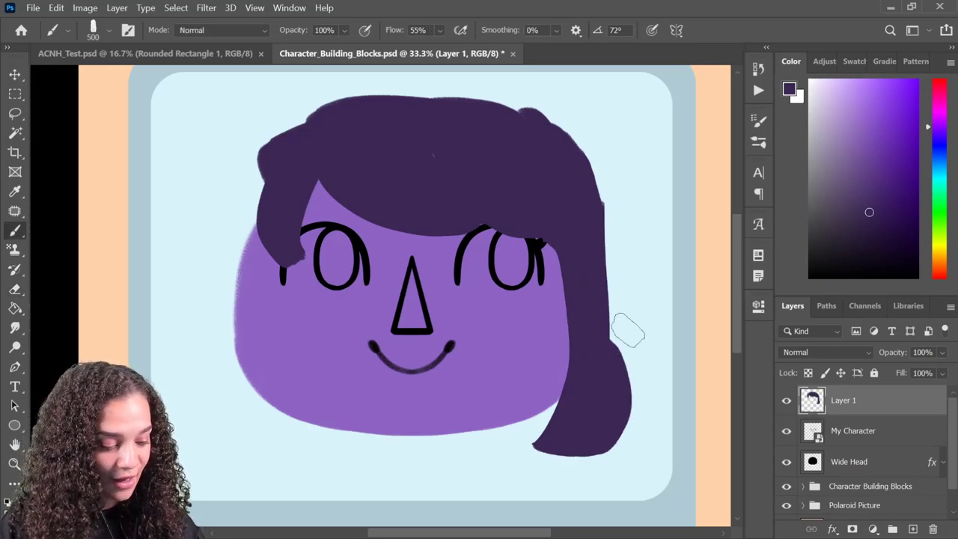
pyautogui.moveTo(605, 246)
pyautogui.mouseDown()
pyautogui.moveTo(543, 139)
pyautogui.moveTo(434, 105)
pyautogui.mouseUp()
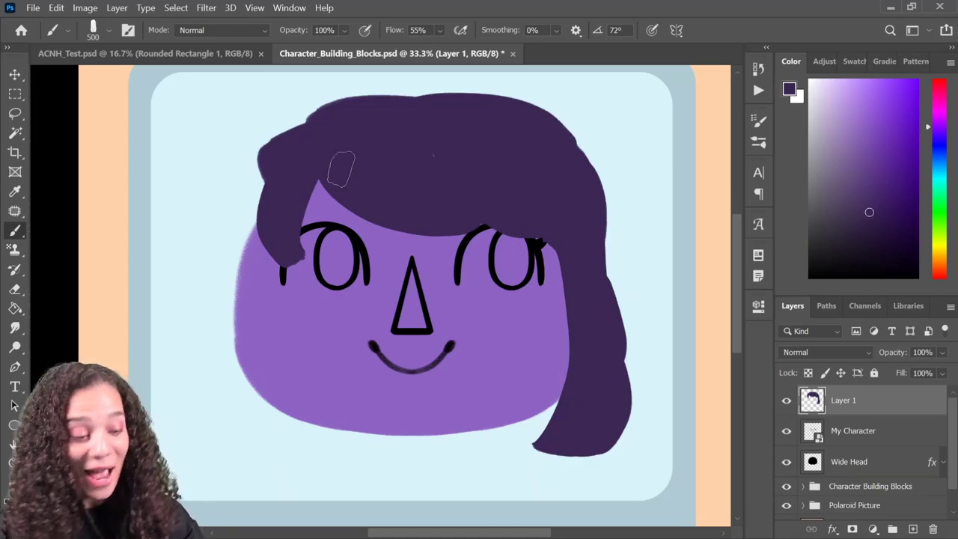
pyautogui.moveTo(574, 150); pyautogui.dragTo(389, 93)
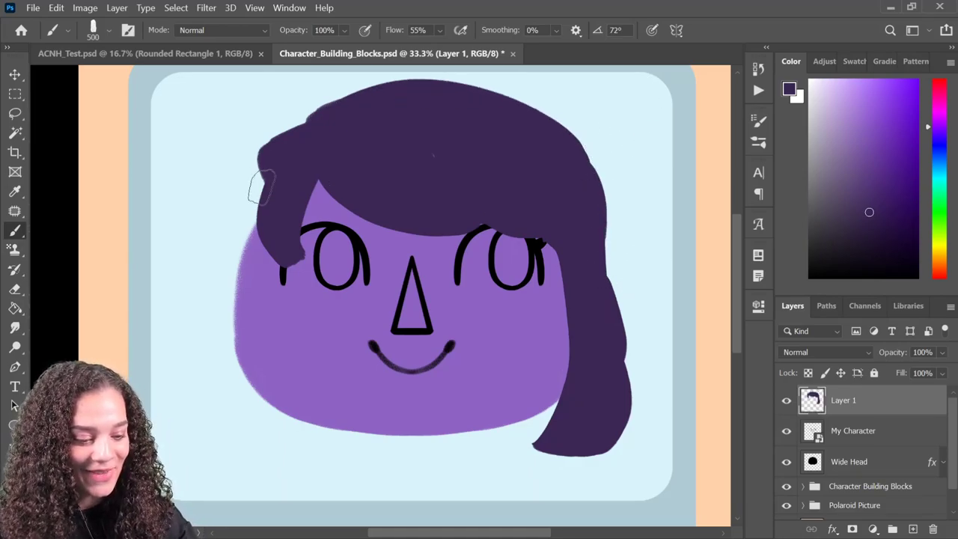
# Erase slanted notches into the bangs above both eyes with the eraser at 500 px to split them into strands
pyautogui.press('e')
pyautogui.moveTo(490, 226); pyautogui.dragTo(428, 184)
pyautogui.moveTo(543, 239); pyautogui.dragTo(522, 190)
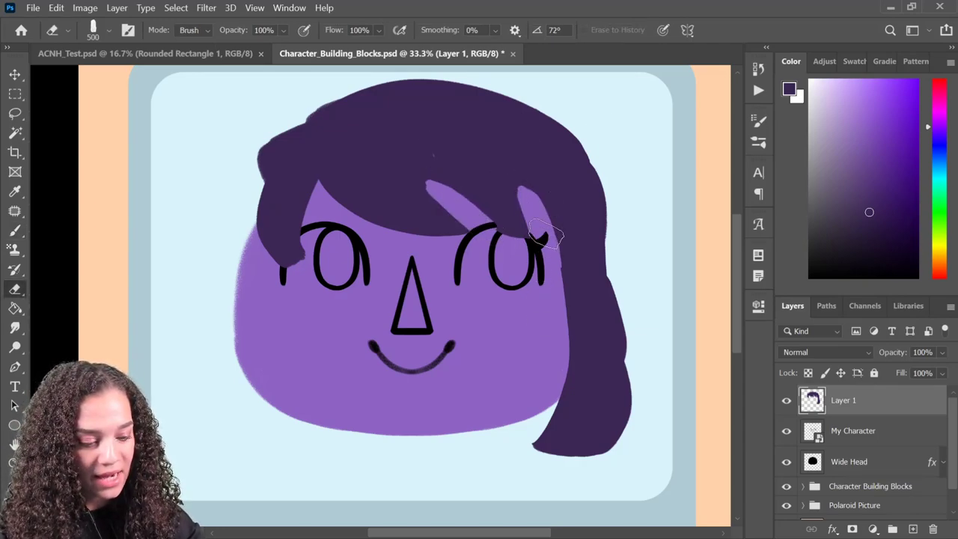
pyautogui.moveTo(328, 171); pyautogui.dragTo(365, 219)
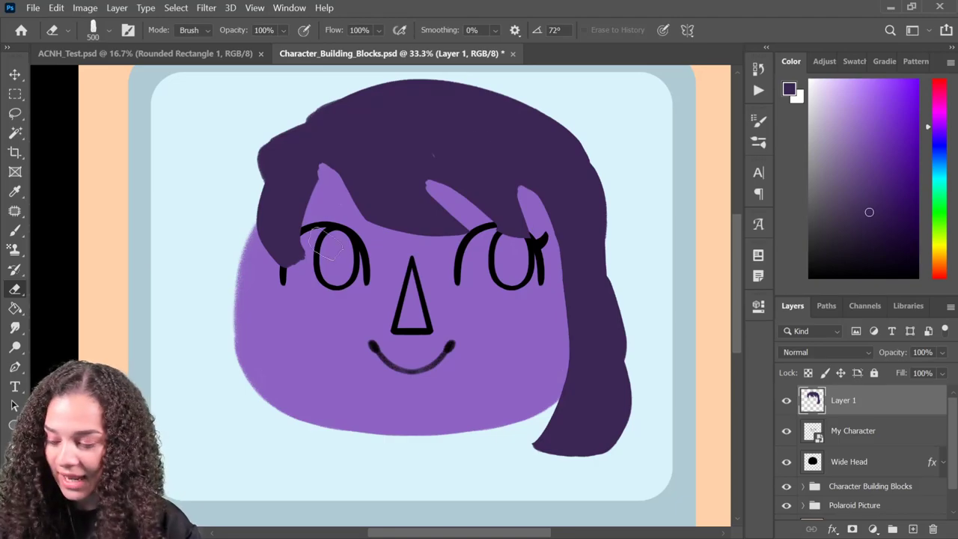
# Repaint the bangs' strands with the brush at 500 px, lengthening them and narrowing the gaps between them
pyautogui.press('b')
pyautogui.moveTo(329, 158); pyautogui.dragTo(318, 265)
pyautogui.moveTo(344, 166); pyautogui.dragTo(419, 225)
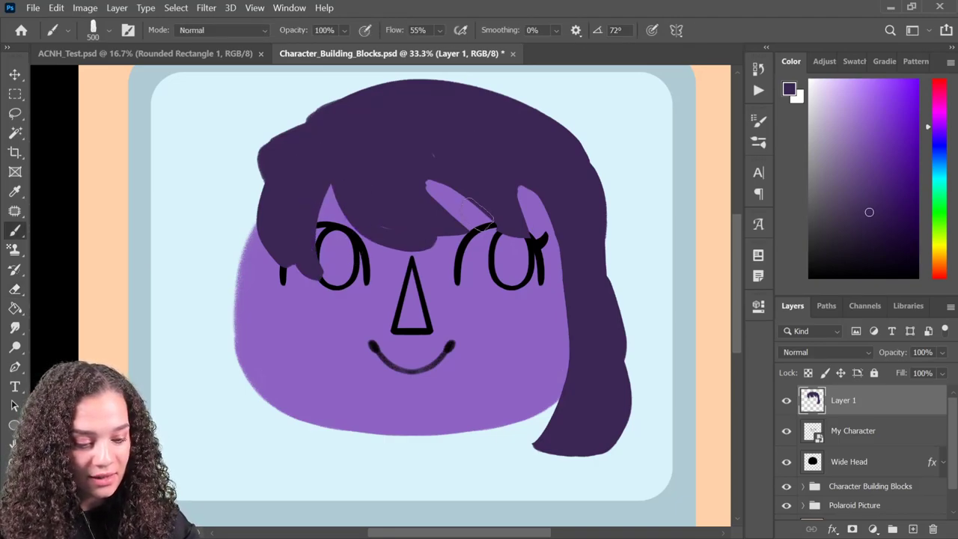
pyautogui.moveTo(430, 170); pyautogui.dragTo(513, 243)
pyautogui.moveTo(524, 187)
pyautogui.mouseDown()
pyautogui.moveTo(546, 240)
pyautogui.moveTo(530, 193)
pyautogui.moveTo(544, 217)
pyautogui.mouseUp()
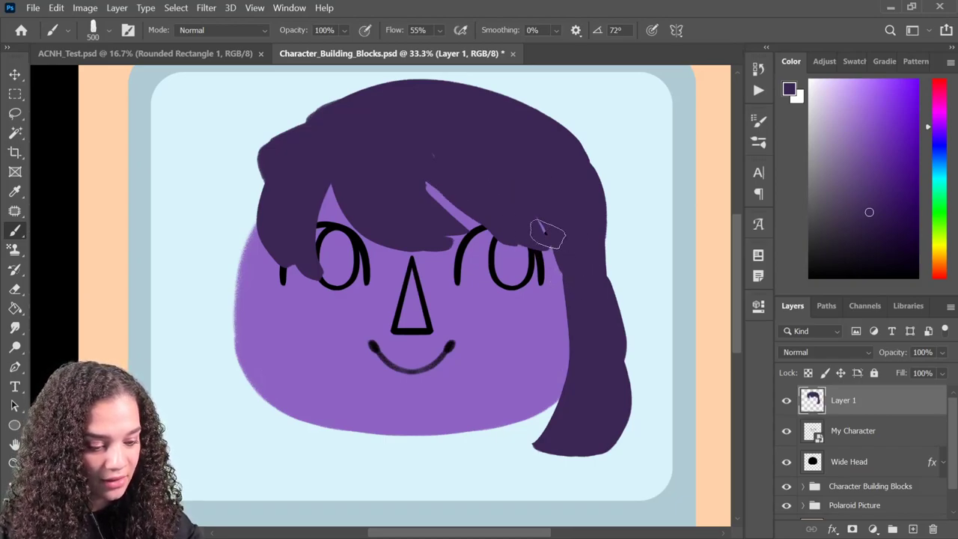
# Erase along the lower edge of the bangs and shorten the strand over the left eye
pyautogui.press('e')
pyautogui.moveTo(396, 245)
pyautogui.mouseDown()
pyautogui.moveTo(473, 239)
pyautogui.moveTo(538, 254)
pyautogui.moveTo(518, 228)
pyautogui.mouseUp()
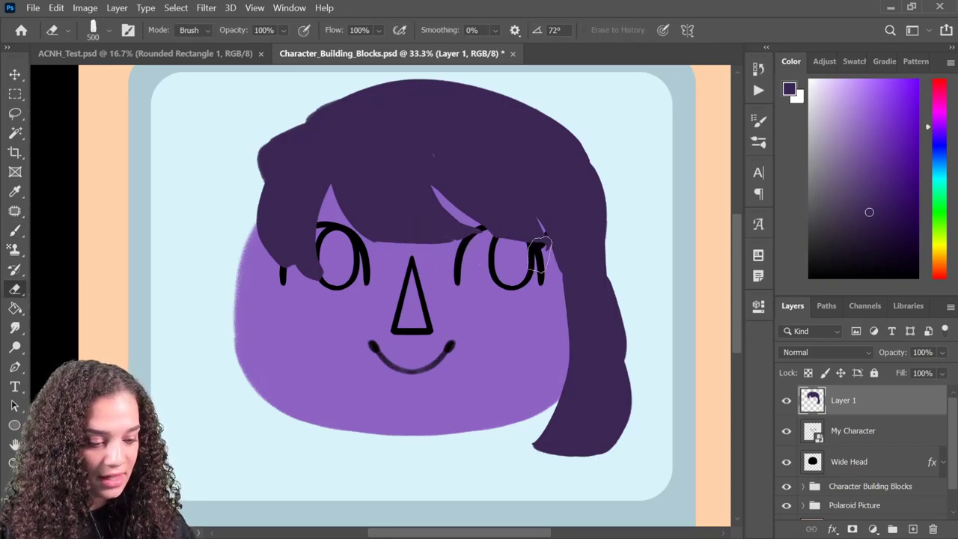
pyautogui.moveTo(321, 278)
pyautogui.mouseDown()
pyautogui.moveTo(257, 204)
pyautogui.moveTo(358, 245)
pyautogui.mouseUp()
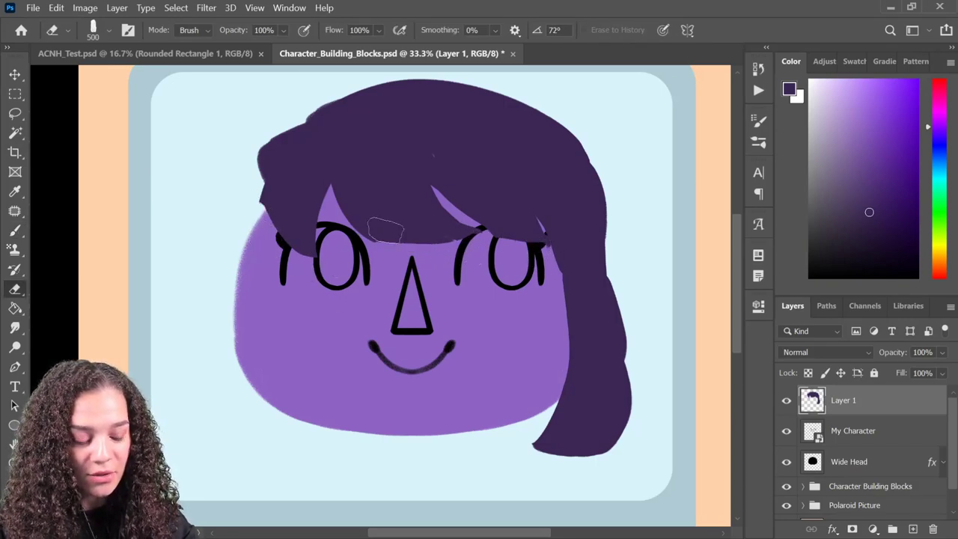
# Narrow the gap above the left eye with the brush at 250 px and erase the bulge along the hair's upper-left outline
pyautogui.press('b')
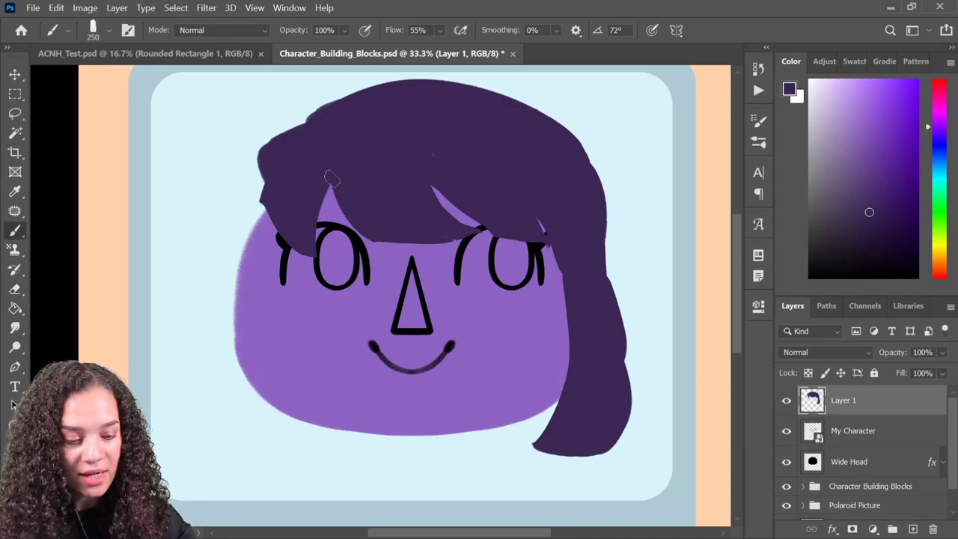
pyautogui.moveTo(332, 180); pyautogui.dragTo(338, 213)
pyautogui.moveTo(330, 176); pyautogui.dragTo(385, 240)
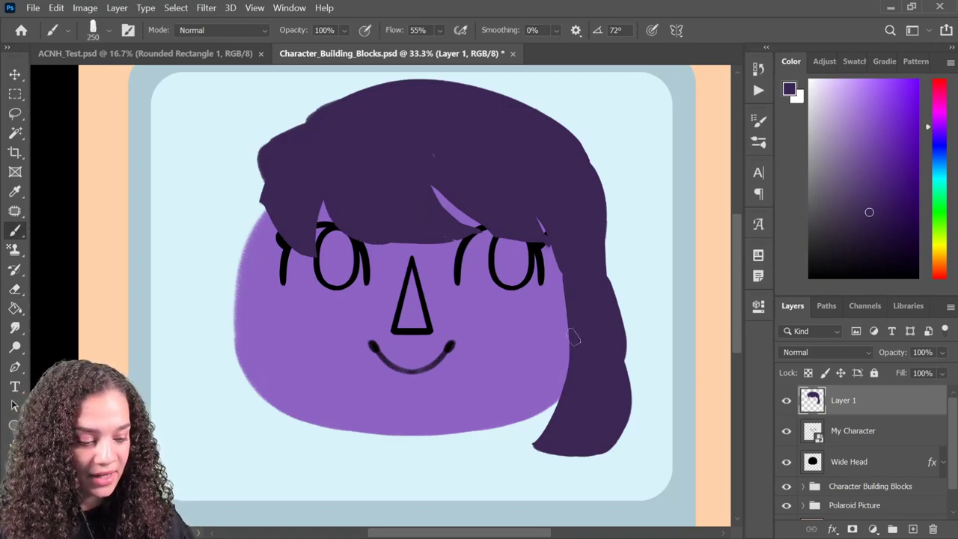
pyautogui.press('e')
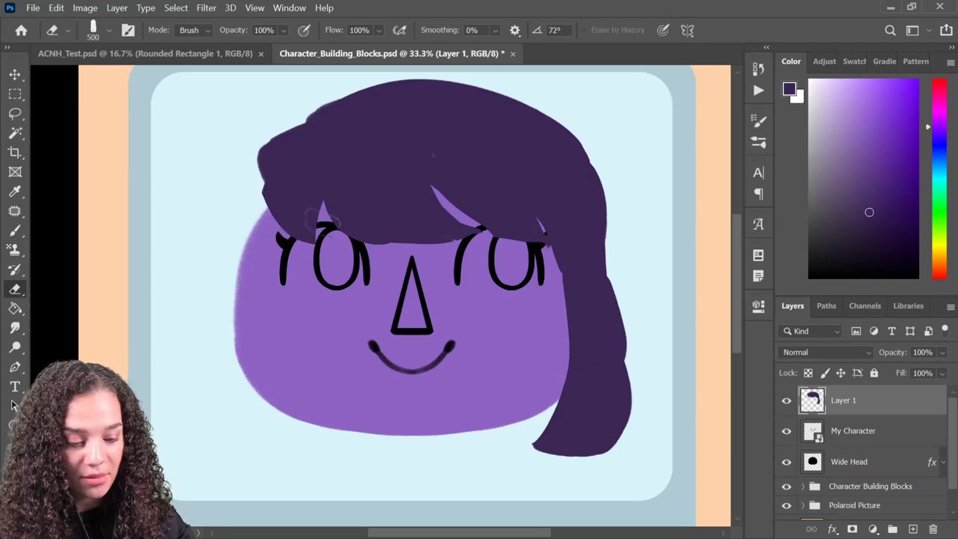
pyautogui.moveTo(310, 96); pyautogui.dragTo(263, 196)
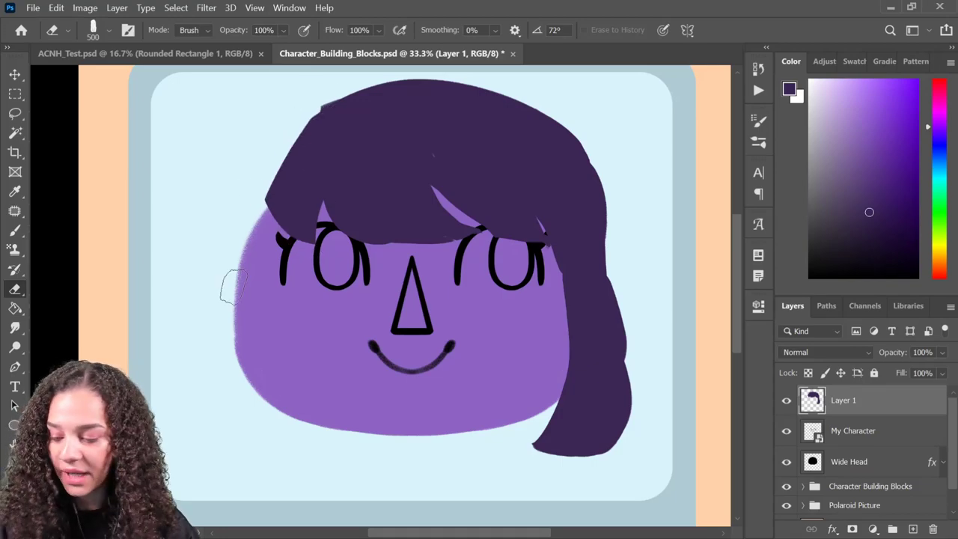
# Paint a smoother inner edge on the long right lock and erase its outer edge into a slimmer curve
pyautogui.press('b')
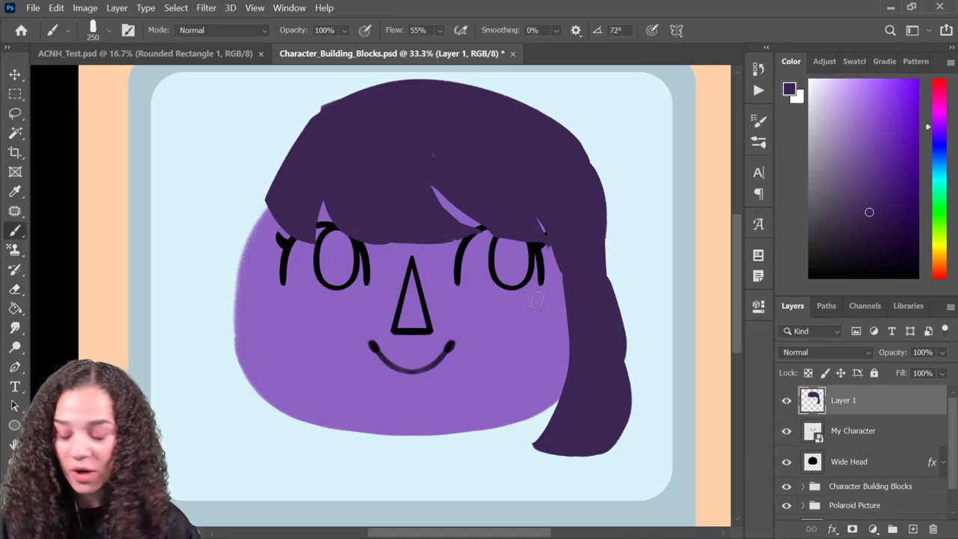
pyautogui.moveTo(564, 259); pyautogui.dragTo(553, 433)
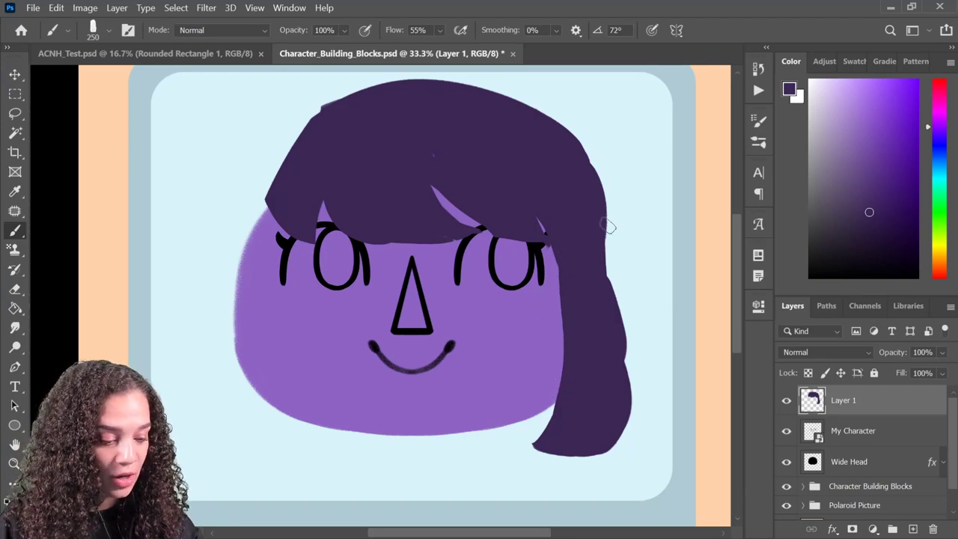
pyautogui.press('e')
pyautogui.moveTo(616, 170); pyautogui.dragTo(610, 337)
pyautogui.moveTo(620, 214); pyautogui.dragTo(640, 402)
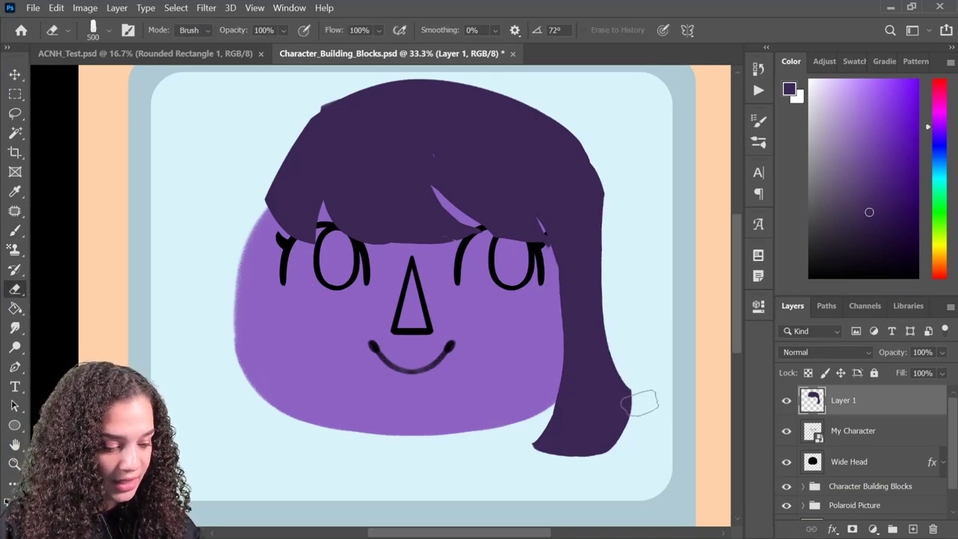
# Extend the right lock with a filled, rounded end reaching past the photo area's lower edge, and trim its underside with the eraser
pyautogui.press('b')
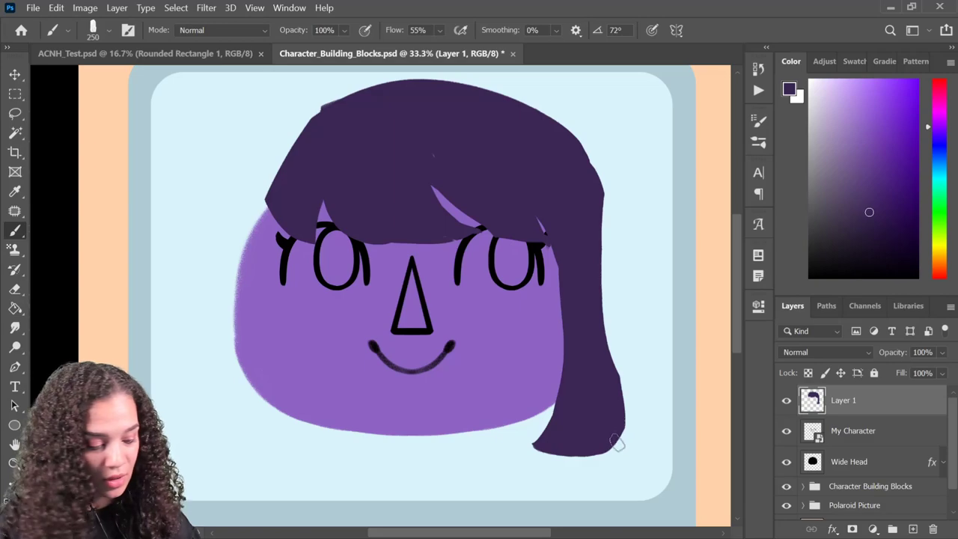
pyautogui.moveTo(622, 422); pyautogui.dragTo(580, 524)
pyautogui.hotkey('ctrl', 'z')
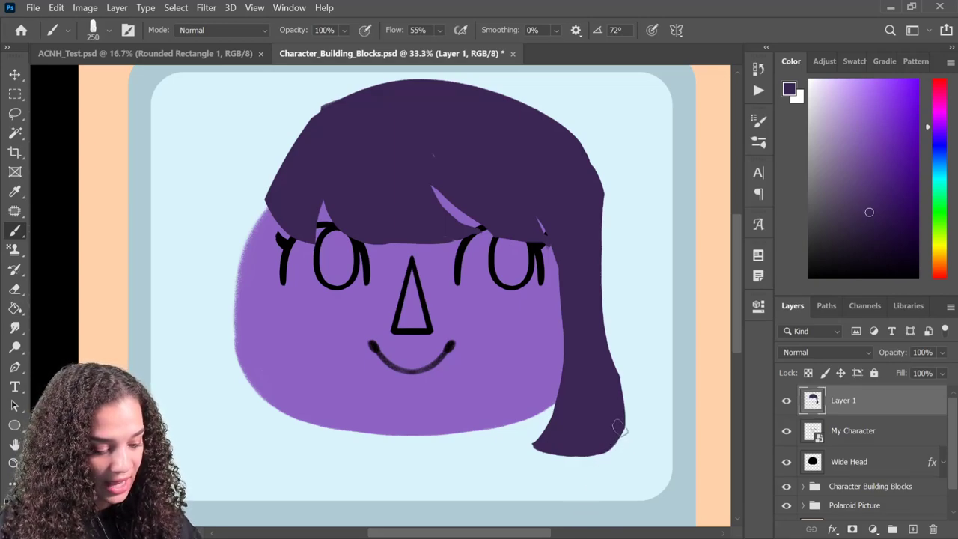
pyautogui.moveTo(621, 414); pyautogui.dragTo(597, 469)
pyautogui.hotkey('ctrl', 'z')
pyautogui.moveTo(624, 407); pyautogui.dragTo(584, 513)
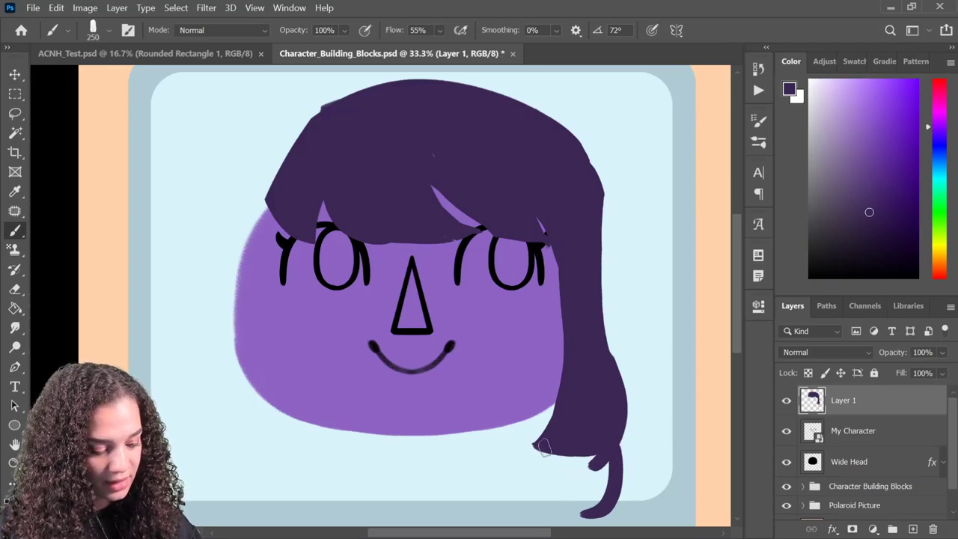
pyautogui.moveTo(546, 440)
pyautogui.mouseDown()
pyautogui.moveTo(576, 486)
pyautogui.moveTo(538, 471)
pyautogui.moveTo(558, 479)
pyautogui.moveTo(591, 444)
pyautogui.moveTo(581, 516)
pyautogui.mouseUp()
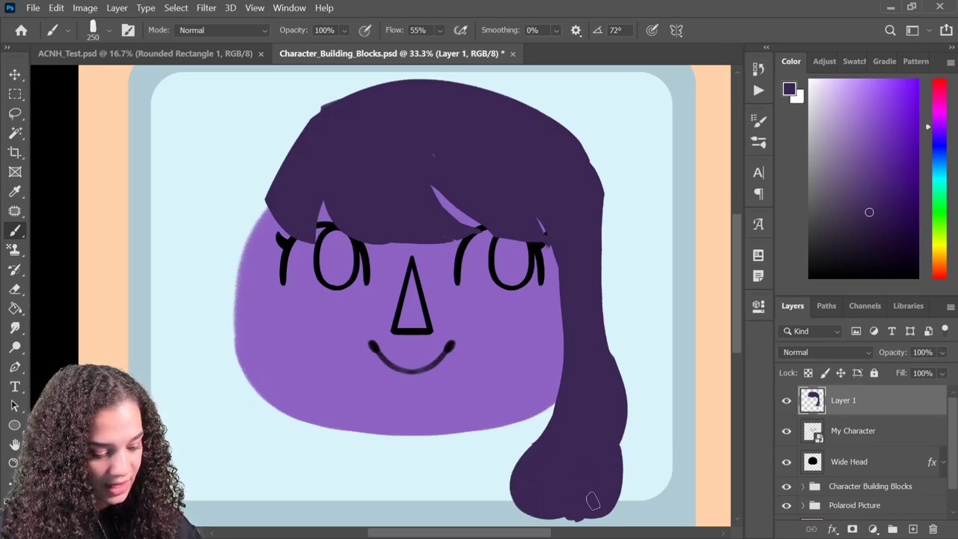
pyautogui.press('e')
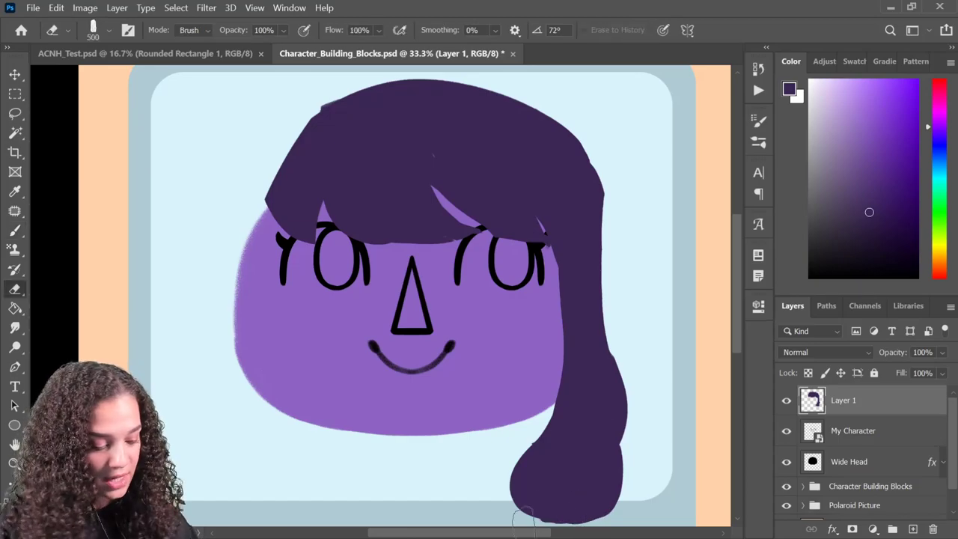
pyautogui.scroll(-3, 652, 481)
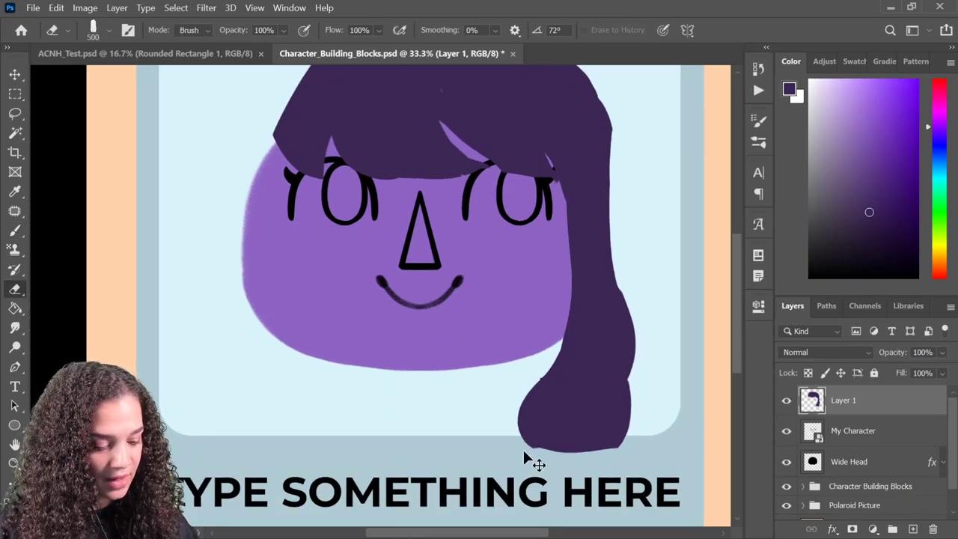
pyautogui.moveTo(638, 207); pyautogui.dragTo(633, 245)
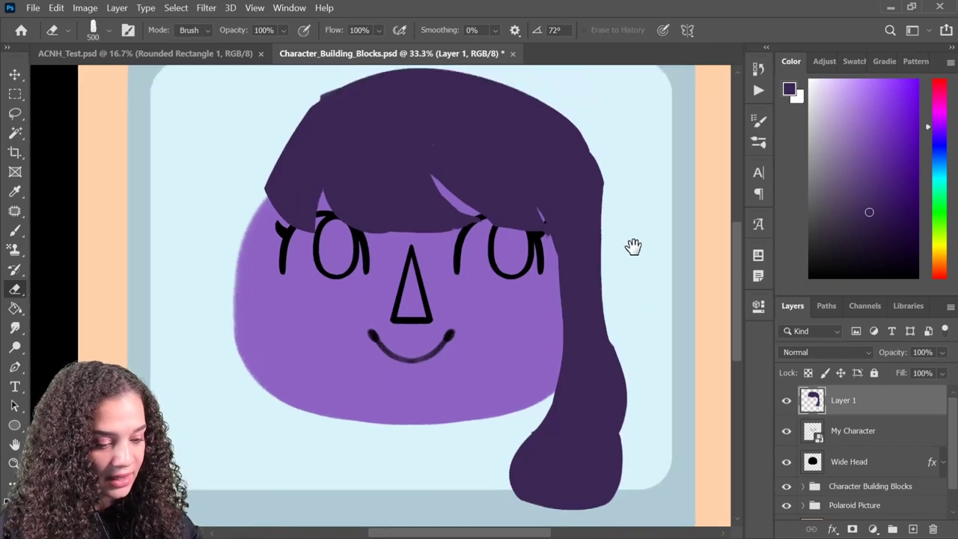
# Outline the long right lock with the Lasso tool and copy it to a new layer
pyautogui.press('l')
pyautogui.moveTo(536, 90)
pyautogui.mouseDown()
pyautogui.moveTo(490, 273)
pyautogui.moveTo(468, 524)
pyautogui.moveTo(686, 371)
pyautogui.moveTo(535, 104)
pyautogui.mouseUp()
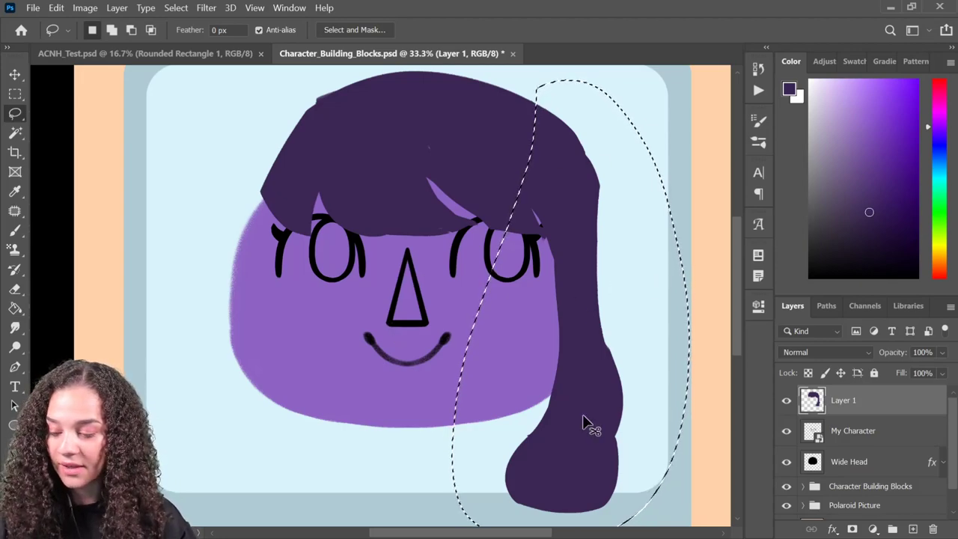
pyautogui.hotkey('ctrl', 'j')
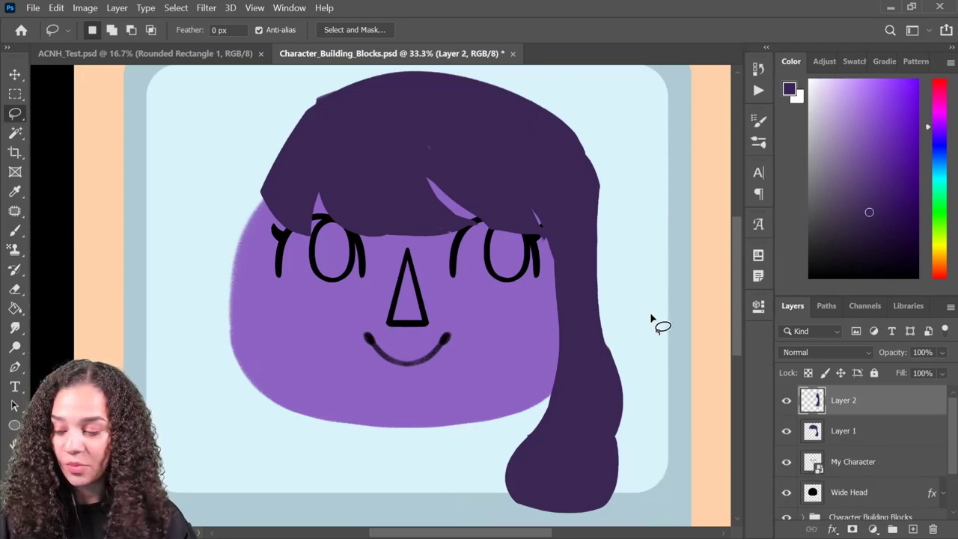
# Flip the copied lock horizontally and move it to the left side of the face
pyautogui.hotkey('ctrl', 't')
pyautogui.rightClick(582, 262)
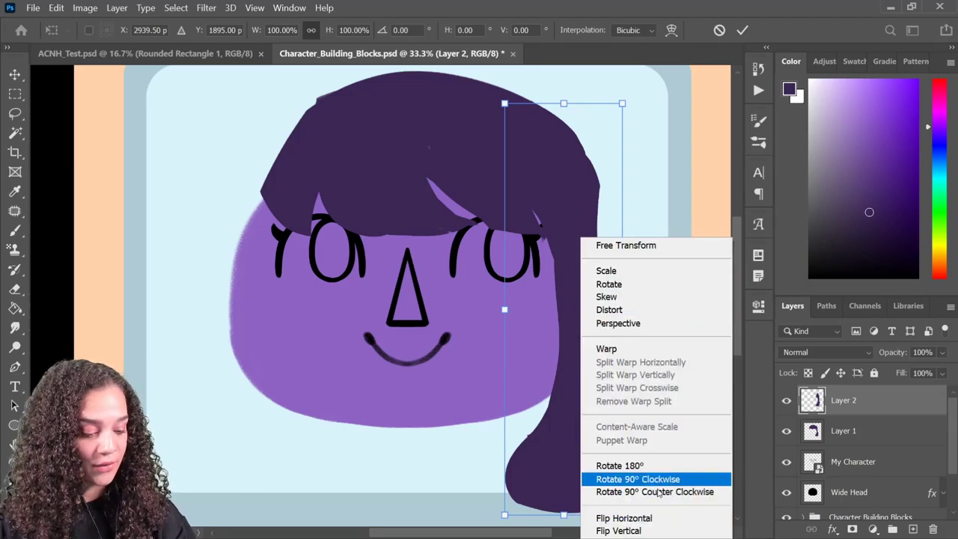
pyautogui.click(636, 517)
pyautogui.moveTo(573, 346); pyautogui.dragTo(261, 347)
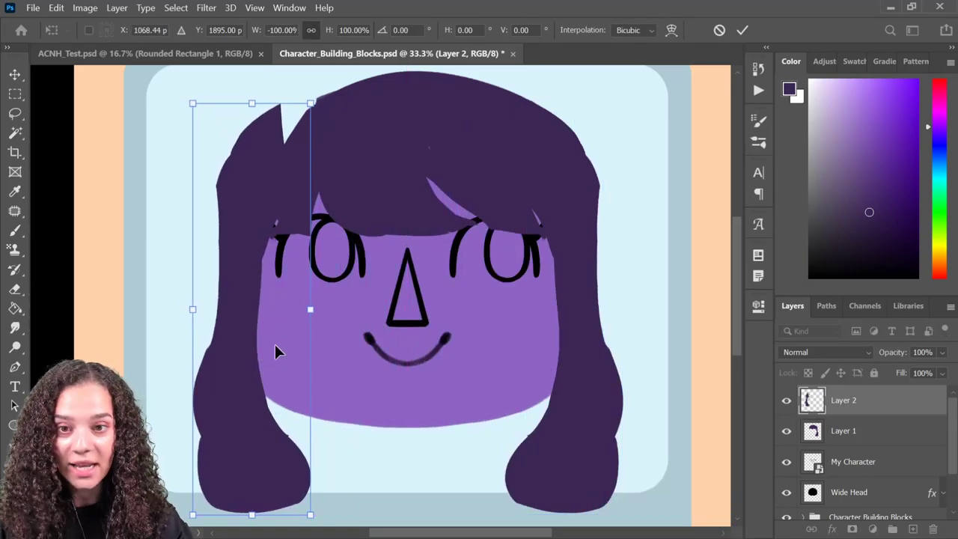
pyautogui.press('Return')
# Paint over the gap between the mirrored lock and the top of the hair, and merge the lock's layer into Layer 1
pyautogui.press('b')
pyautogui.moveTo(293, 121)
pyautogui.mouseDown()
pyautogui.moveTo(263, 153)
pyautogui.moveTo(300, 150)
pyautogui.mouseUp()
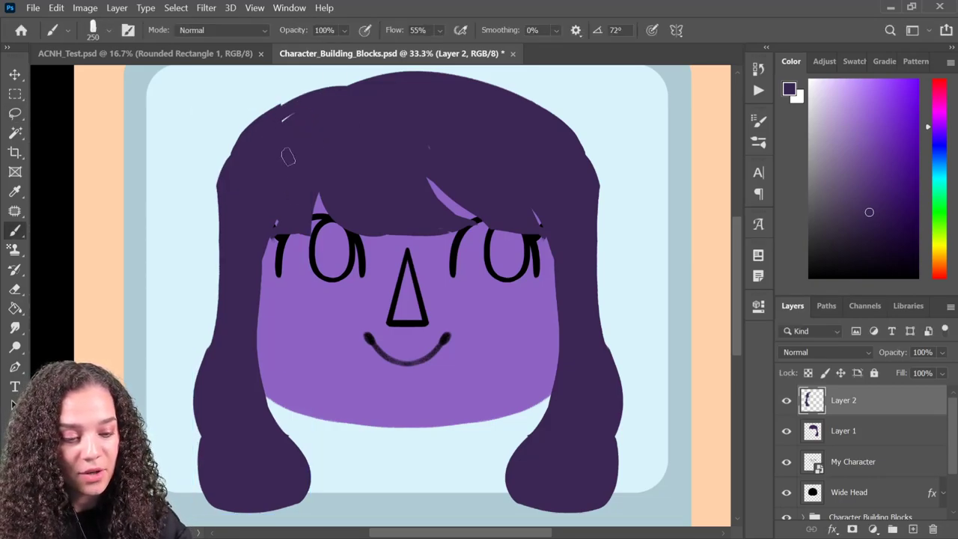
pyautogui.moveTo(324, 109); pyautogui.dragTo(267, 125)
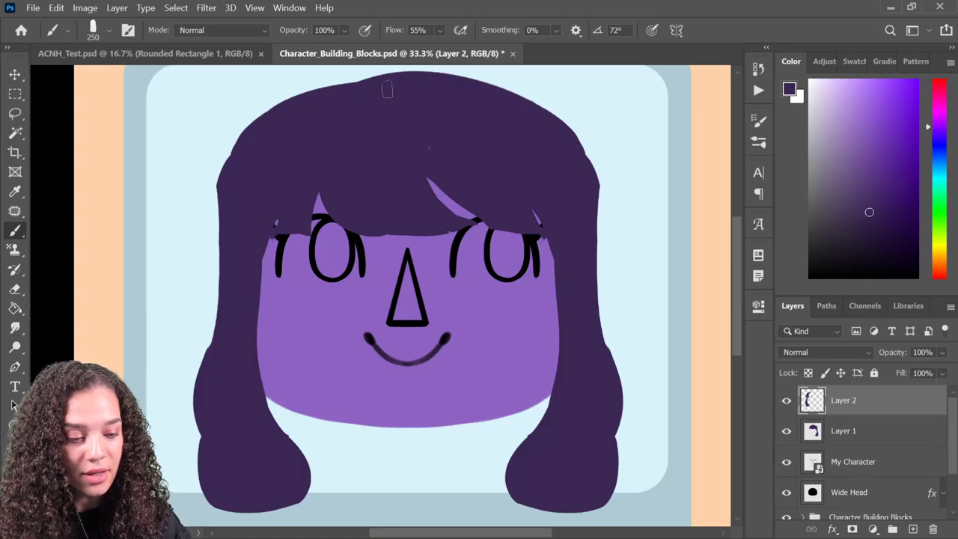
pyautogui.moveTo(372, 183); pyautogui.dragTo(367, 197)
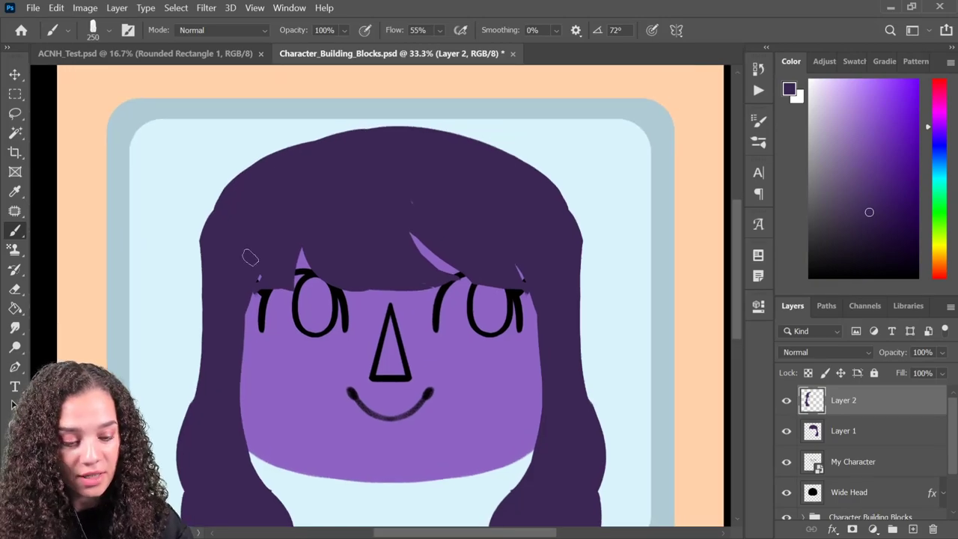
pyautogui.press('e')
pyautogui.hotkey('ctrl', 'e')
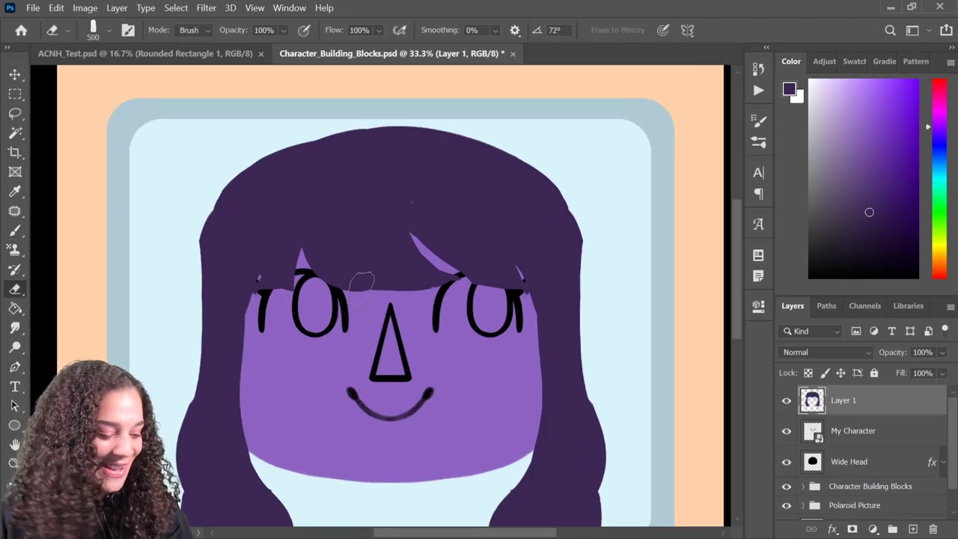
# Trim the rounded ends of both long locks with the eraser at 500 px into tapered tips curving inward
pyautogui.press('b')
pyautogui.scroll(-5, 230, 314)
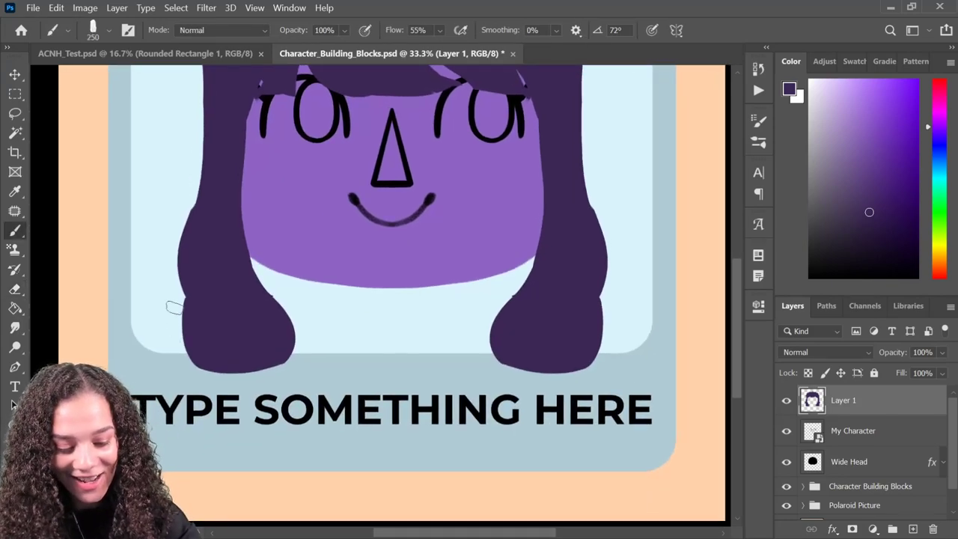
pyautogui.press('e')
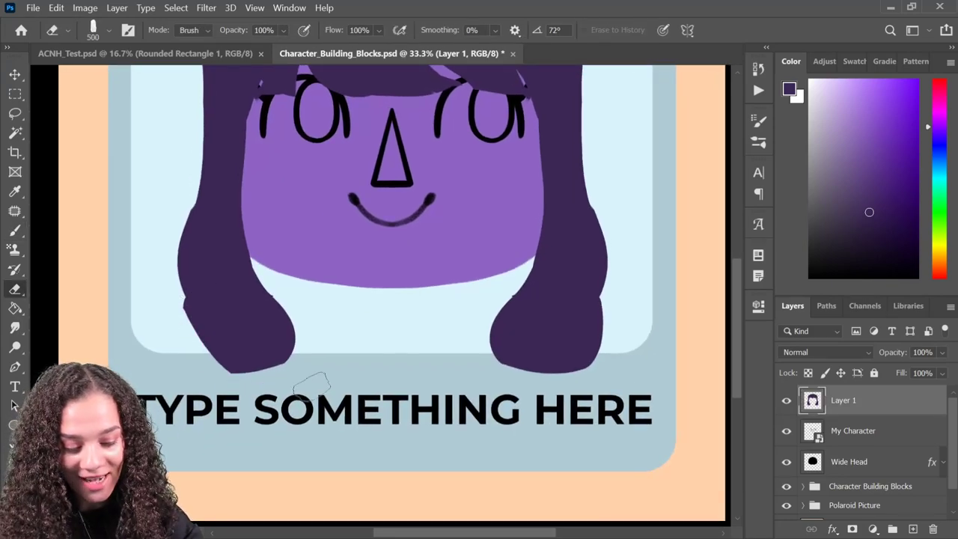
pyautogui.moveTo(173, 288)
pyautogui.mouseDown()
pyautogui.moveTo(214, 320)
pyautogui.moveTo(171, 279)
pyautogui.mouseUp()
pyautogui.moveTo(626, 242)
pyautogui.mouseDown()
pyautogui.moveTo(593, 310)
pyautogui.moveTo(626, 273)
pyautogui.moveTo(619, 323)
pyautogui.moveTo(621, 285)
pyautogui.moveTo(521, 274)
pyautogui.mouseUp()
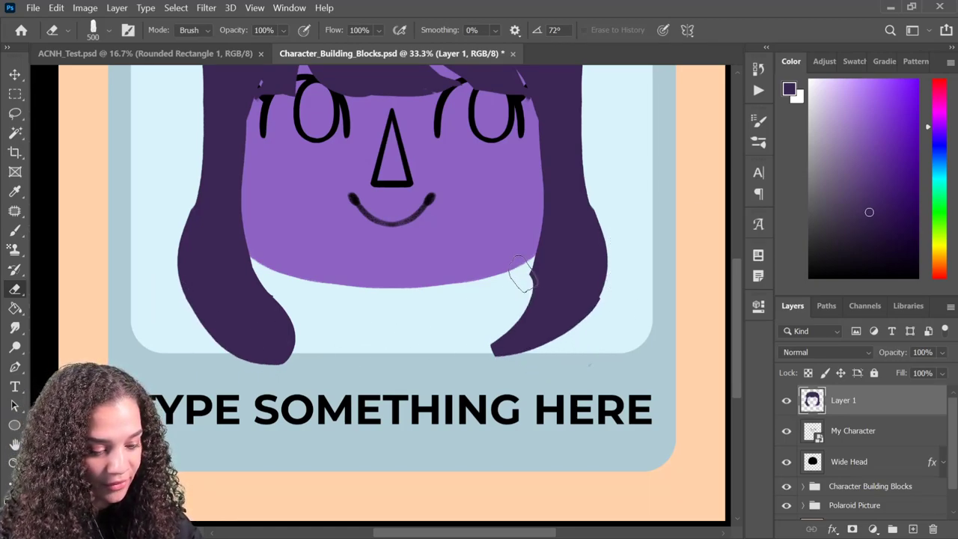
pyautogui.hotkey('ctrl', 'z')
pyautogui.hotkey('ctrl', 'shift', 'z')
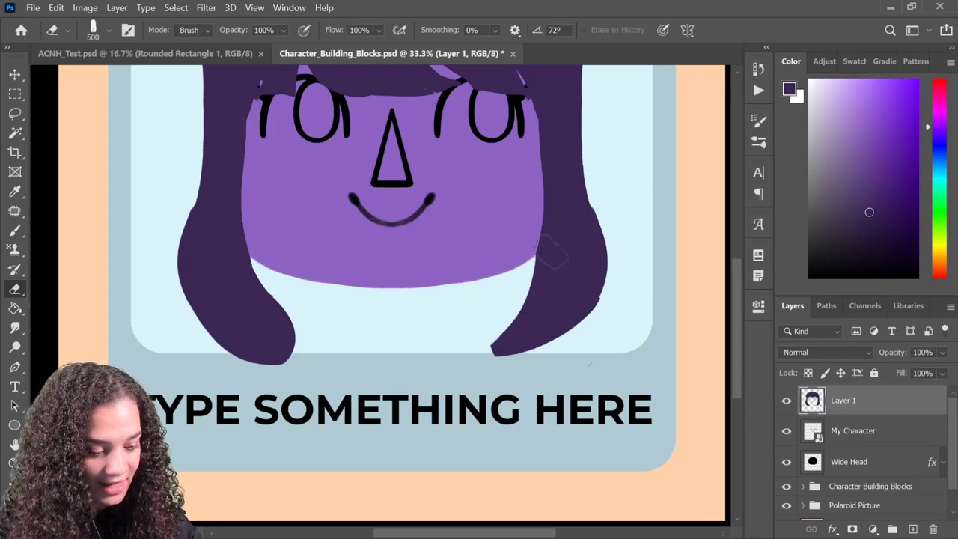
pyautogui.moveTo(265, 242); pyautogui.dragTo(328, 312)
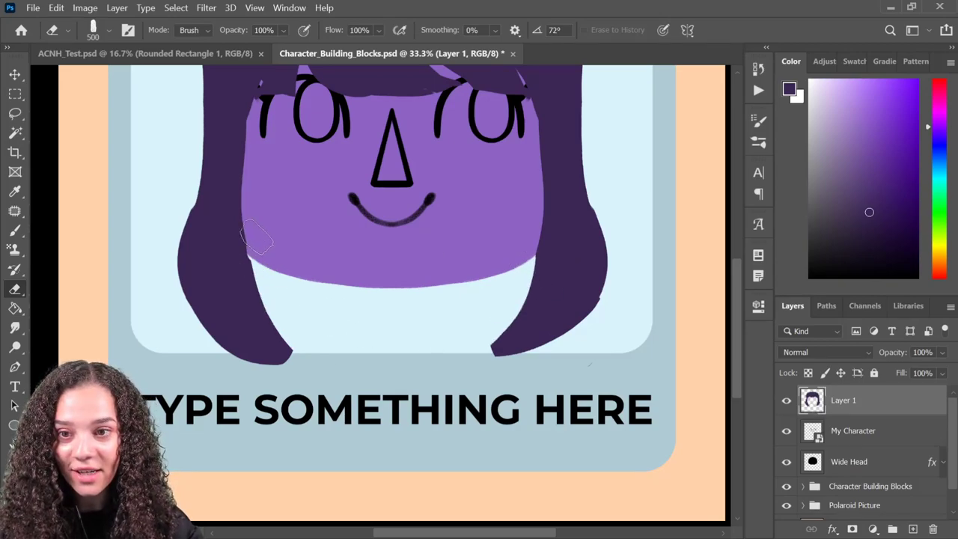
# Repaint the lower edge of the bangs from the left lock to the right eye with the brush at 250 px
pyautogui.moveTo(378, 207); pyautogui.dragTo(406, 342)
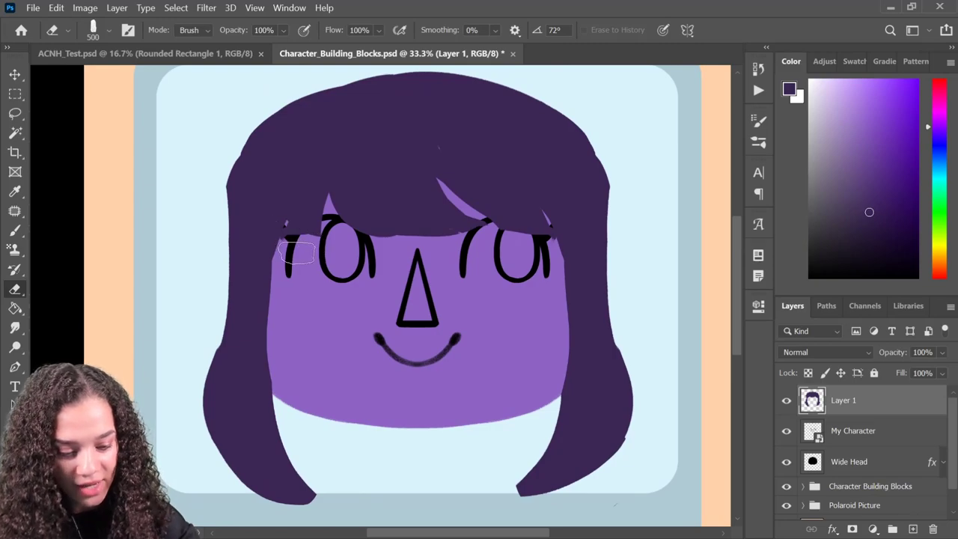
pyautogui.press('b')
pyautogui.moveTo(295, 196)
pyautogui.mouseDown()
pyautogui.moveTo(332, 213)
pyautogui.moveTo(352, 192)
pyautogui.moveTo(435, 160)
pyautogui.moveTo(565, 141)
pyautogui.moveTo(463, 262)
pyautogui.moveTo(362, 212)
pyautogui.moveTo(470, 222)
pyautogui.mouseUp()
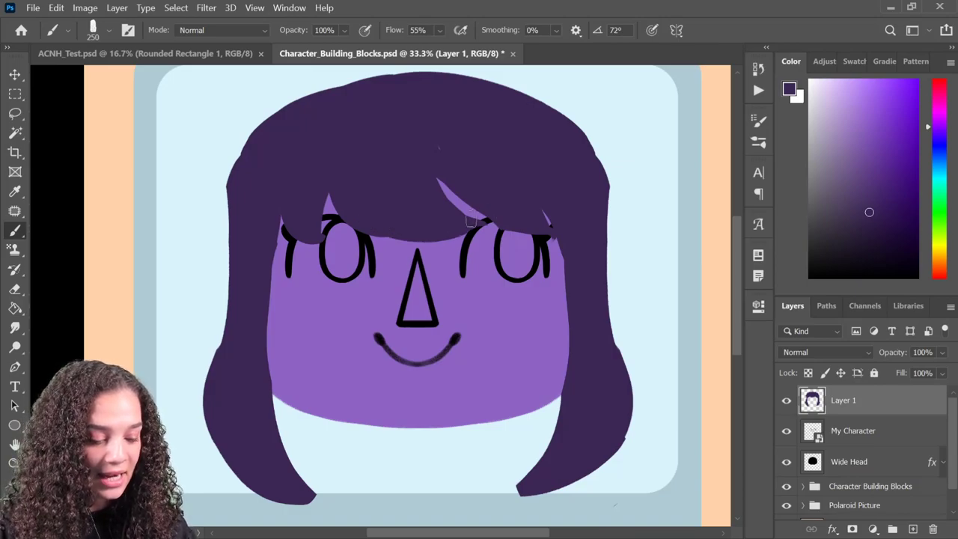
# Fill the bangs' edge over the right eye and smooth the hair's outline across the crown with the brush at 250 px
pyautogui.moveTo(533, 203); pyautogui.dragTo(569, 250)
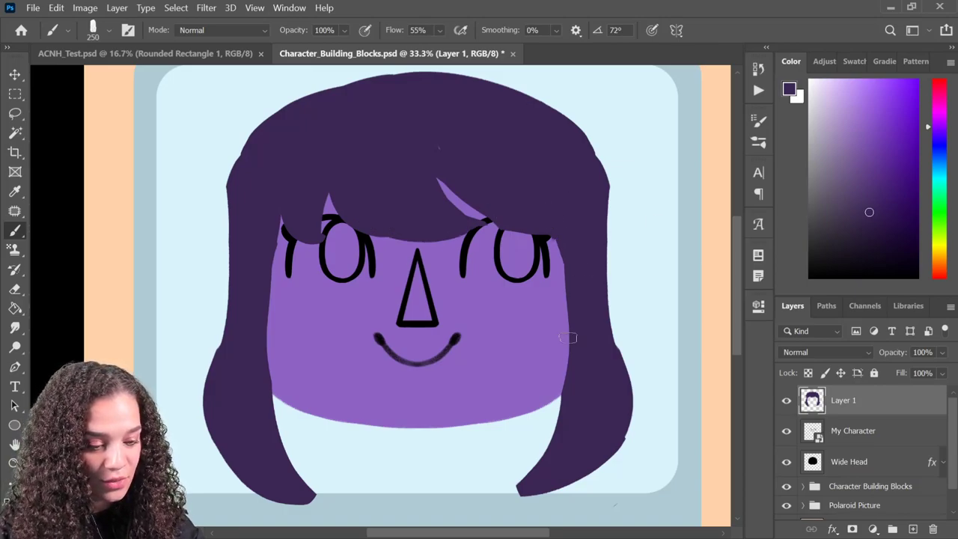
pyautogui.moveTo(481, 131); pyautogui.dragTo(460, 187)
pyautogui.moveTo(381, 135); pyautogui.dragTo(254, 170)
pyautogui.hotkey('ctrl', 'z')
pyautogui.moveTo(381, 129); pyautogui.dragTo(200, 263)
pyautogui.moveTo(399, 132)
pyautogui.mouseDown()
pyautogui.moveTo(381, 129)
pyautogui.moveTo(588, 269)
pyautogui.mouseUp()
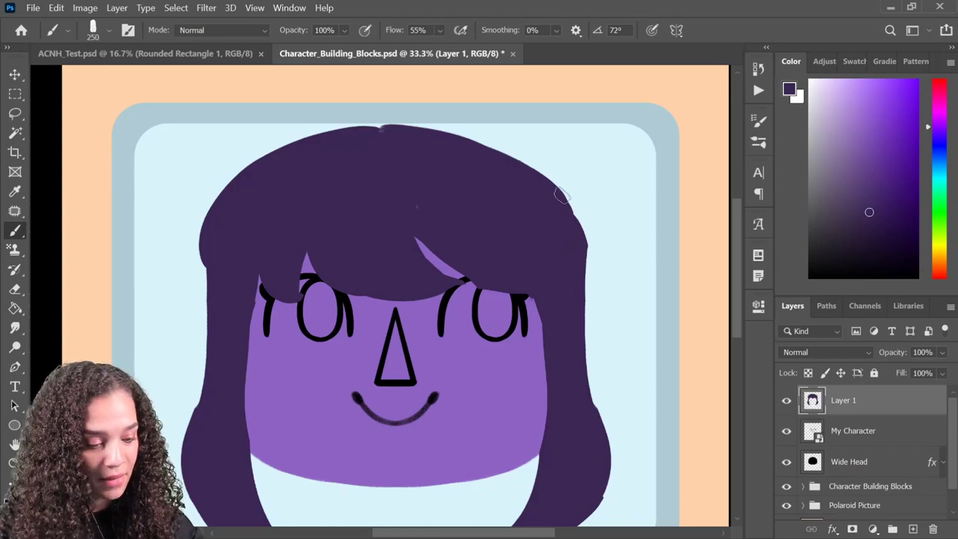
pyautogui.moveTo(609, 393); pyautogui.dragTo(582, 275)
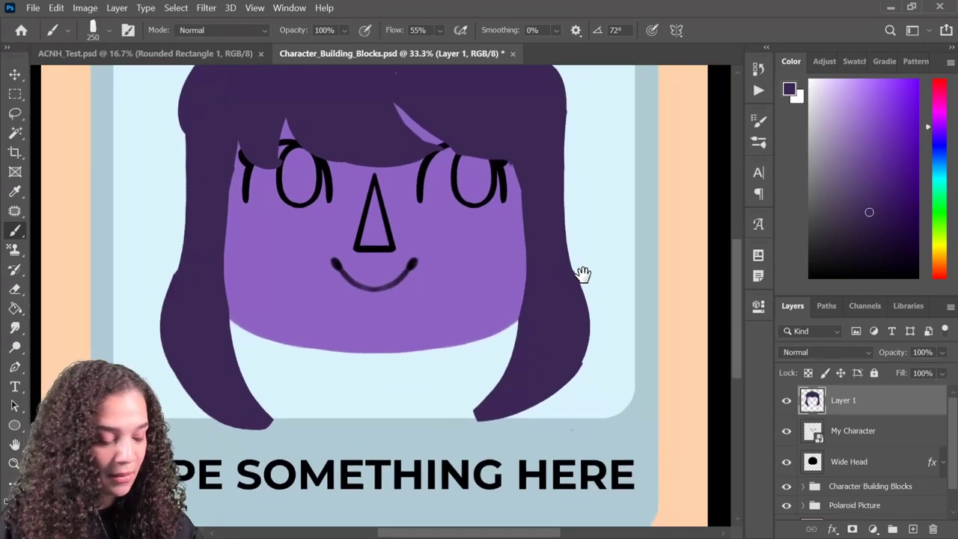
# Add a layer above the Character Building Blocks group and paint very dark purple back hair between the locks below the face
pyautogui.hotkey('ctrl', '-')
pyautogui.click(917, 486)
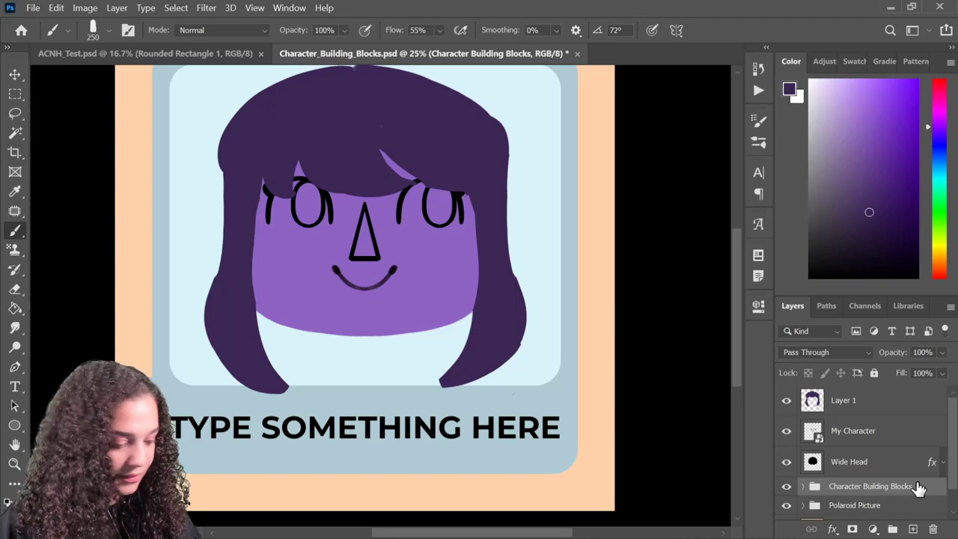
pyautogui.hotkey('ctrl', 'shift', 'n')
pyautogui.press('Return')
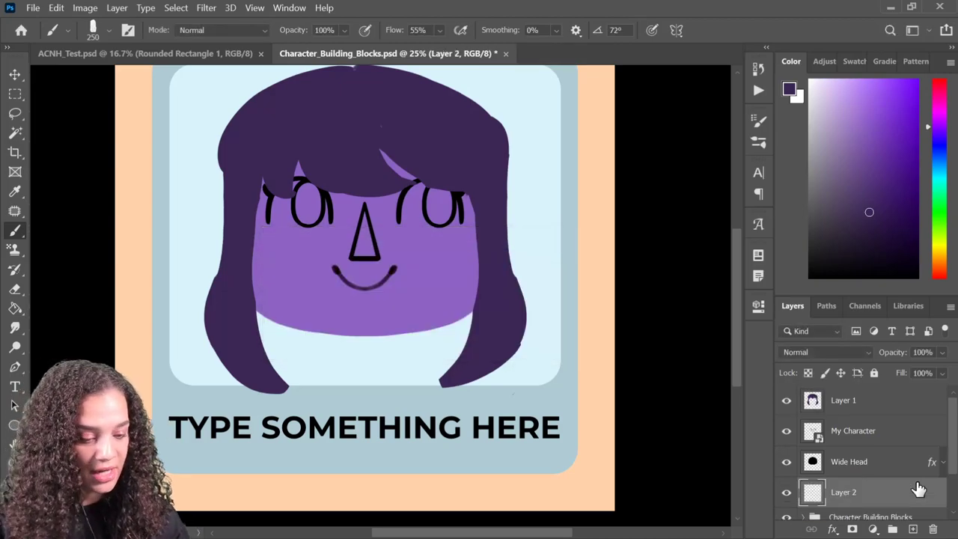
pyautogui.moveTo(870, 229); pyautogui.dragTo(873, 248)
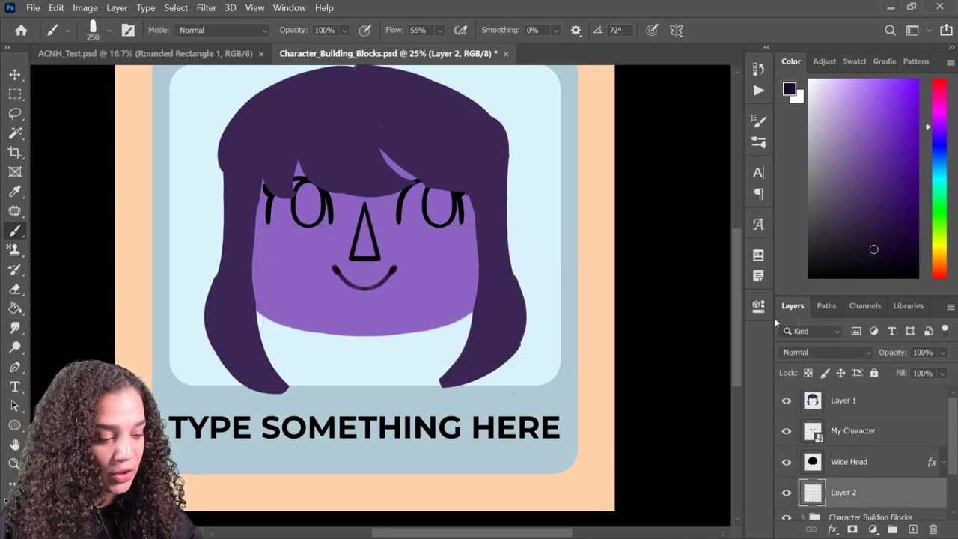
pyautogui.moveTo(259, 315)
pyautogui.mouseDown()
pyautogui.moveTo(289, 355)
pyautogui.moveTo(317, 344)
pyautogui.moveTo(351, 344)
pyautogui.moveTo(378, 359)
pyautogui.moveTo(421, 352)
pyautogui.moveTo(470, 337)
pyautogui.mouseUp()
pyautogui.moveTo(282, 365)
pyautogui.mouseDown()
pyautogui.moveTo(408, 353)
pyautogui.moveTo(270, 369)
pyautogui.moveTo(482, 350)
pyautogui.moveTo(332, 381)
pyautogui.moveTo(275, 372)
pyautogui.mouseUp()
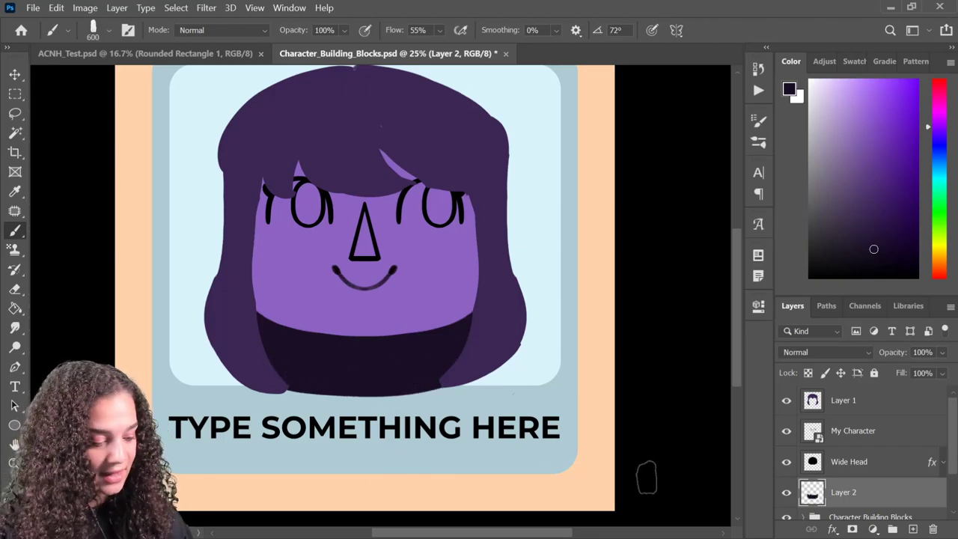
# Add a layer above the back hair and paint the neck with a slightly darker shade of the face purple at 600 px
pyautogui.hotkey('ctrl', 'shift', 'n')
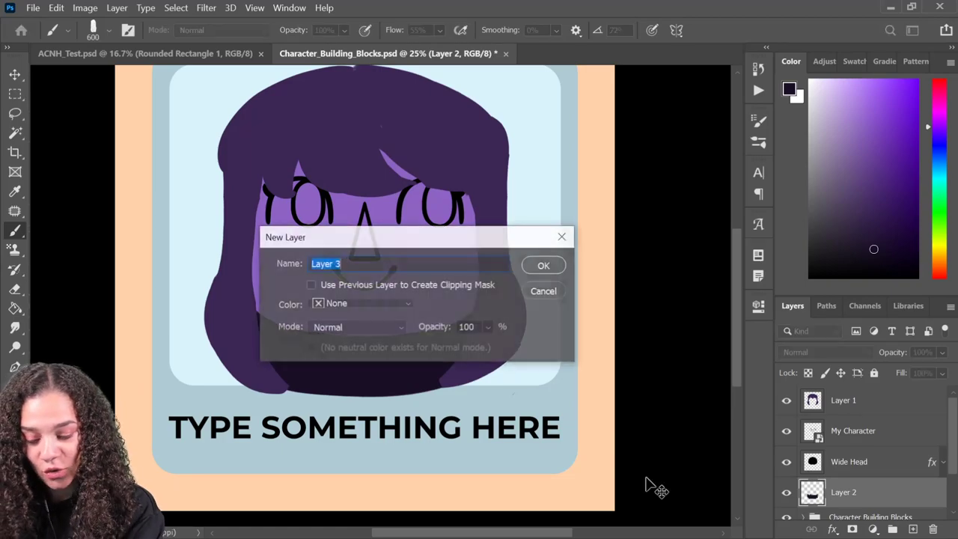
pyautogui.press('Return')
pyautogui.keyDown('alt'); pyautogui.click(432, 299); pyautogui.keyUp('alt')
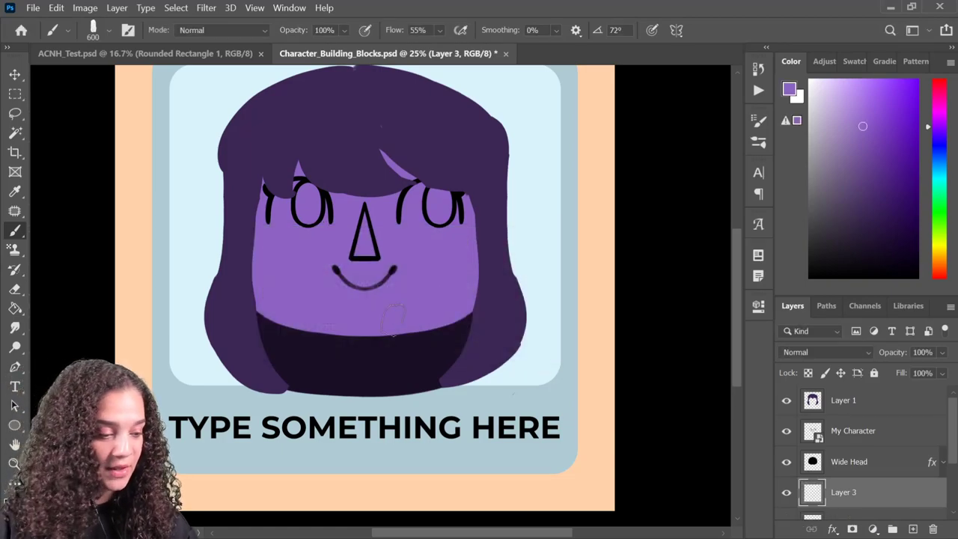
pyautogui.click(865, 150)
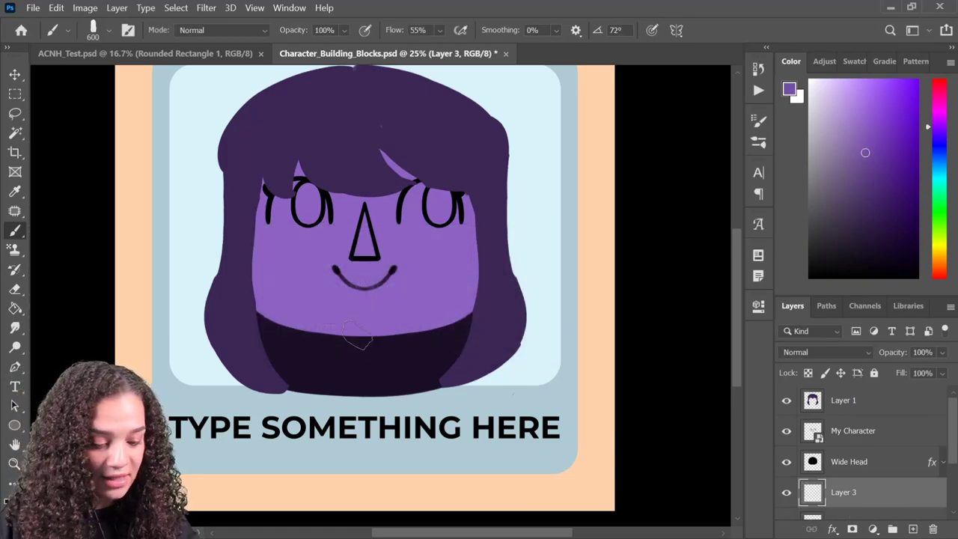
pyautogui.moveTo(343, 334)
pyautogui.mouseDown()
pyautogui.moveTo(374, 360)
pyautogui.moveTo(366, 329)
pyautogui.moveTo(385, 352)
pyautogui.mouseUp()
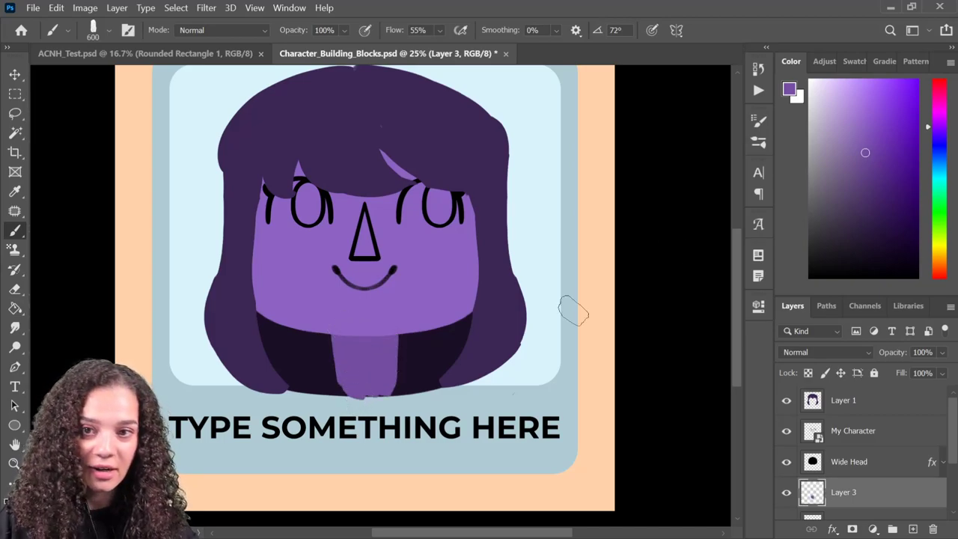
# Repaint the neck in a darker purple and widen it on both sides, comparing the strokes by undoing and redoing them
pyautogui.click(869, 170)
pyautogui.moveTo(347, 327); pyautogui.dragTo(377, 385)
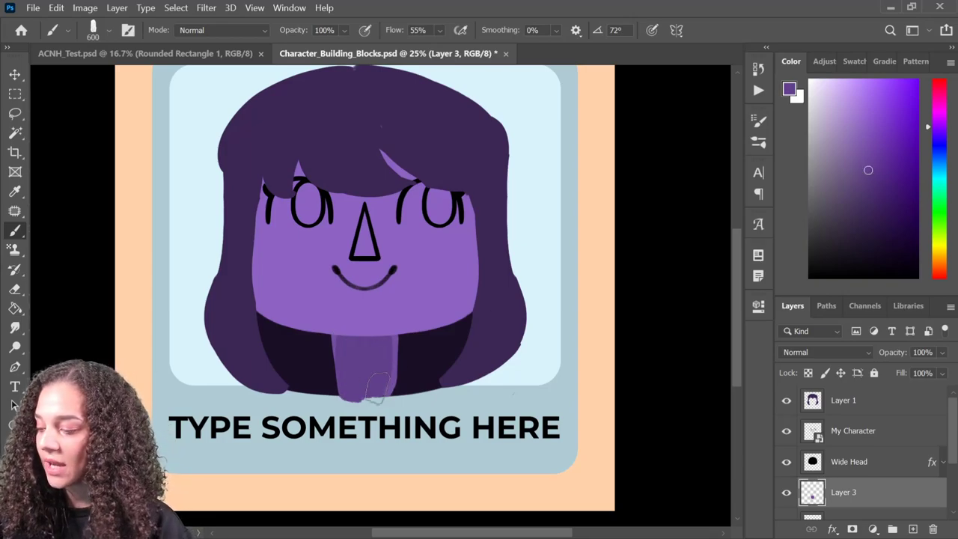
pyautogui.moveTo(343, 344)
pyautogui.mouseDown()
pyautogui.moveTo(399, 357)
pyautogui.moveTo(389, 330)
pyautogui.mouseUp()
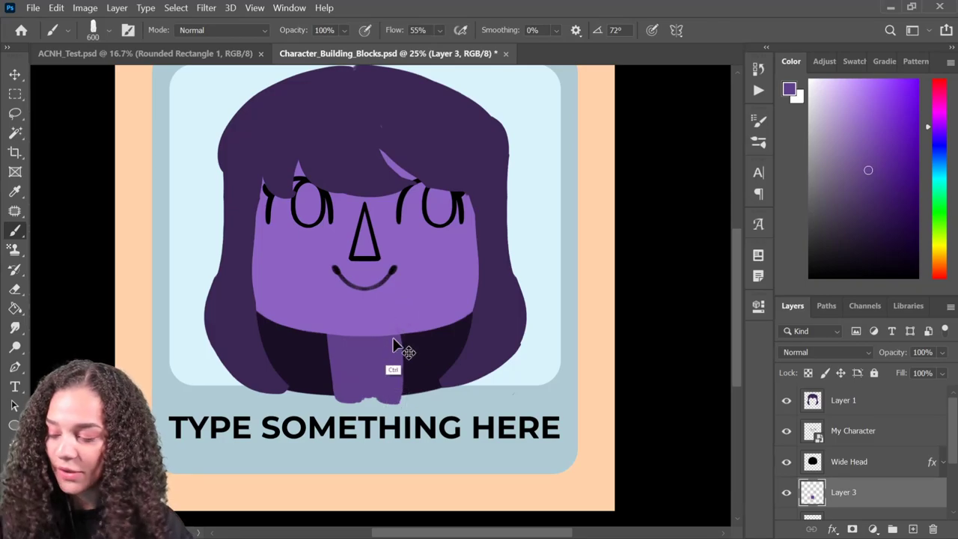
pyautogui.hotkey('ctrl', 'z')
pyautogui.hotkey('ctrl', 'shift', 'z')
pyautogui.hotkey('ctrl', 'z')
pyautogui.hotkey('ctrl', 'shift', 'z')
pyautogui.hotkey('ctrl', 'z')
pyautogui.hotkey('ctrl', 'shift', 'z')
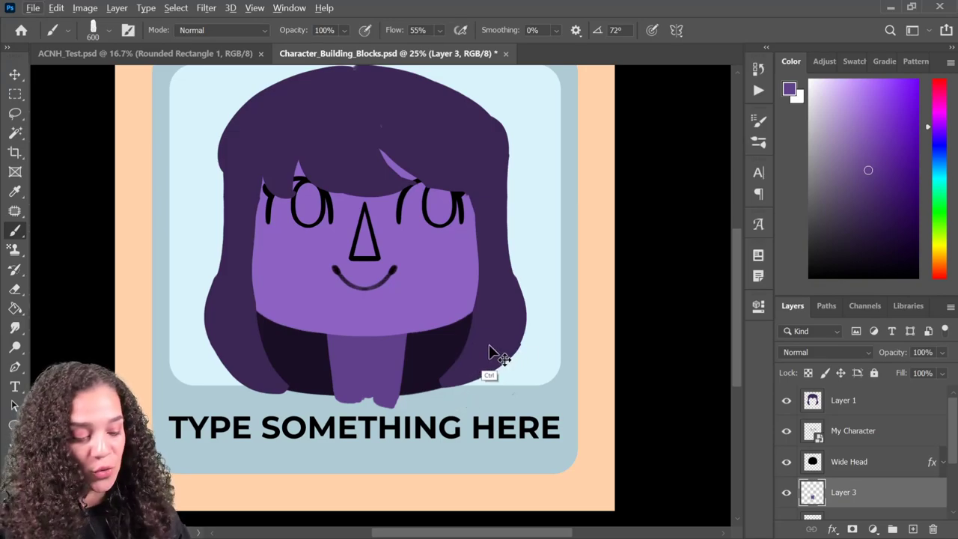
# Extend and thicken the lower ends of both long locks on Layer 1 with the sampled hair colour at 600 px
pyautogui.keyDown('ctrl'); pyautogui.click(492, 352); pyautogui.keyUp('ctrl')
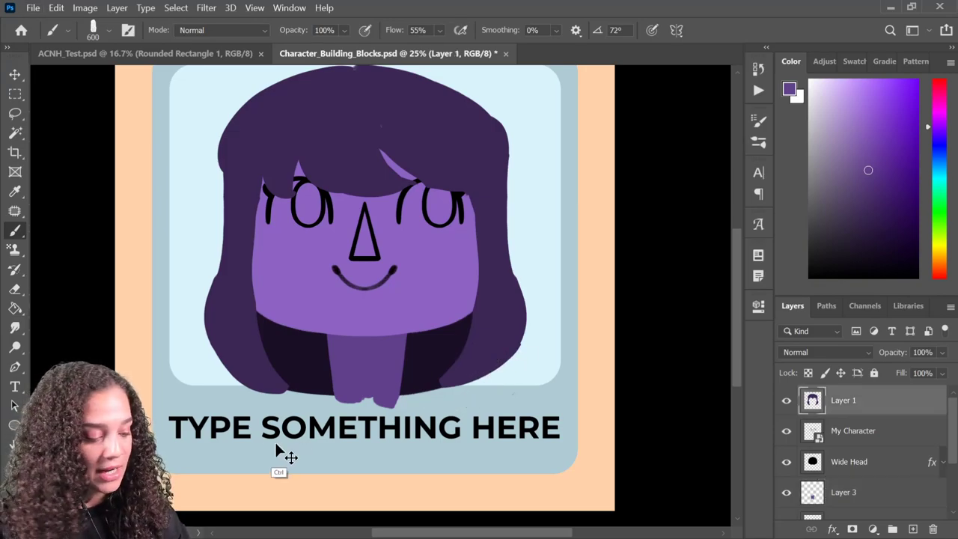
pyautogui.moveTo(434, 393); pyautogui.dragTo(494, 343)
pyautogui.hotkey('ctrl', 'z')
pyautogui.keyDown('alt'); pyautogui.click(454, 391); pyautogui.keyUp('alt')
pyautogui.moveTo(454, 391); pyautogui.dragTo(495, 337)
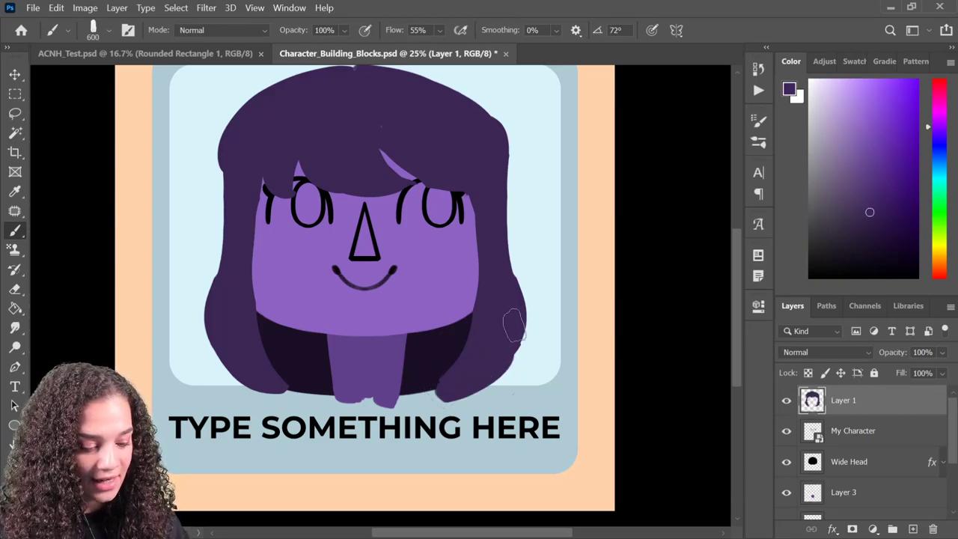
pyautogui.moveTo(217, 323); pyautogui.dragTo(292, 394)
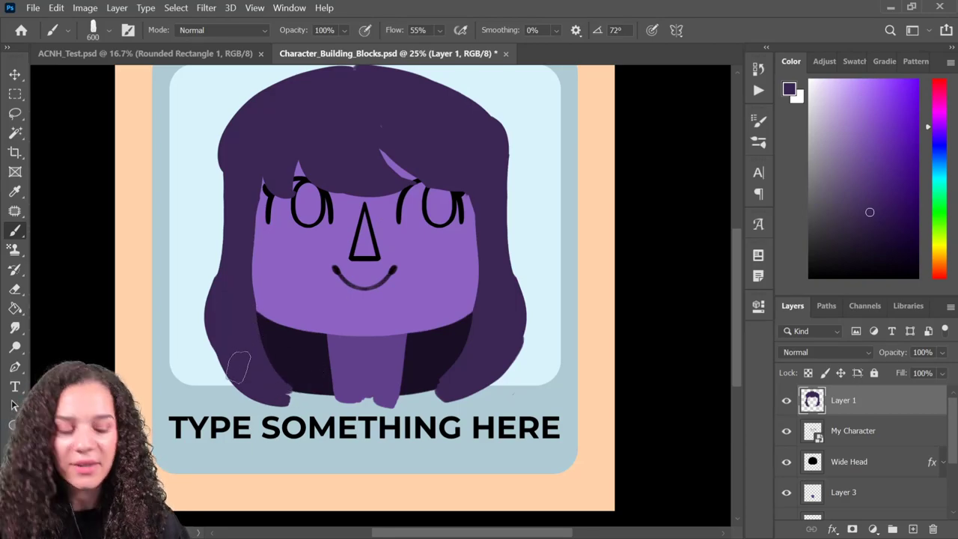
# Paint extra volume onto the top of the hair with the brush at 600 px
pyautogui.scroll(2, 490, 210)
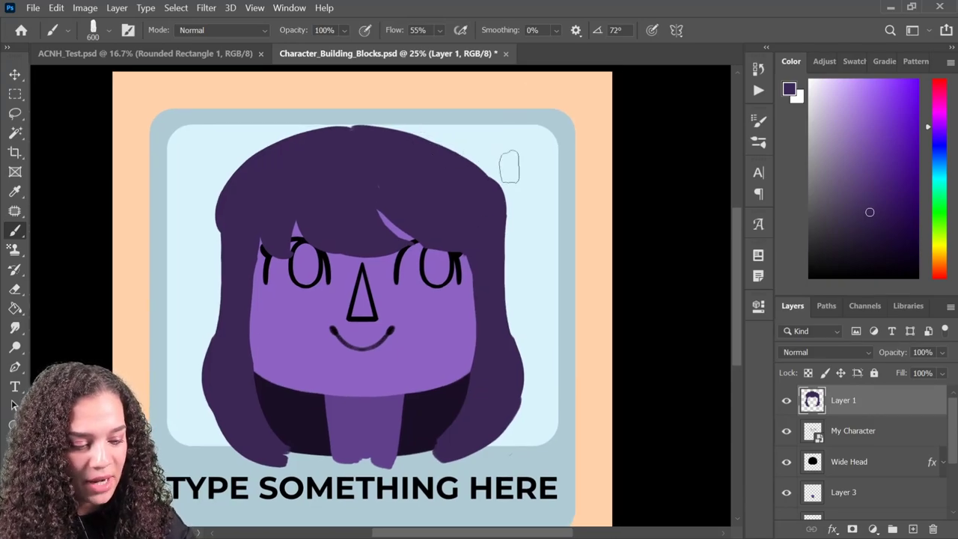
pyautogui.moveTo(497, 198)
pyautogui.mouseDown()
pyautogui.moveTo(271, 227)
pyautogui.moveTo(468, 222)
pyautogui.moveTo(498, 198)
pyautogui.moveTo(240, 200)
pyautogui.mouseUp()
pyautogui.hotkey('ctrl', 'z')
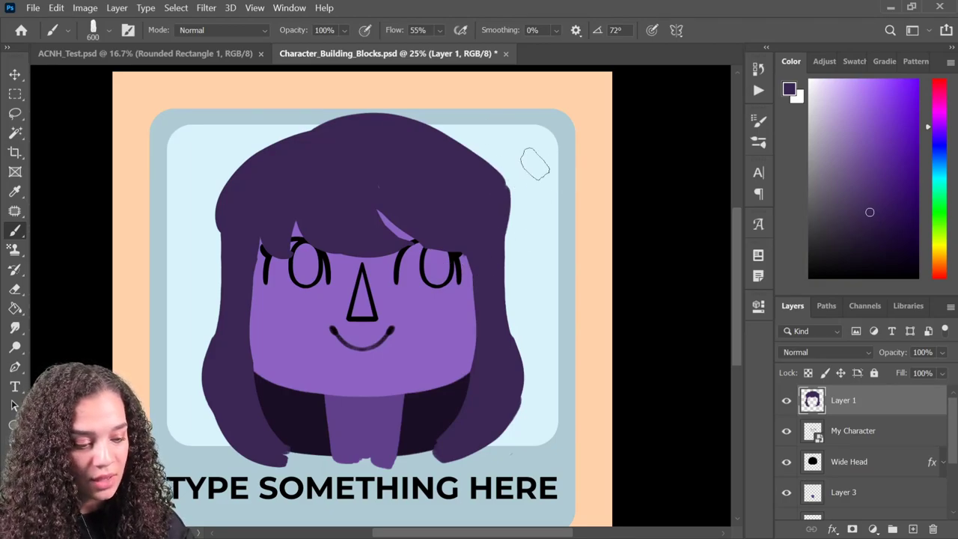
# Smooth the hair's outer outline on both sides of the crown with the brush at 250 px
pyautogui.press('[')
pyautogui.press('[')
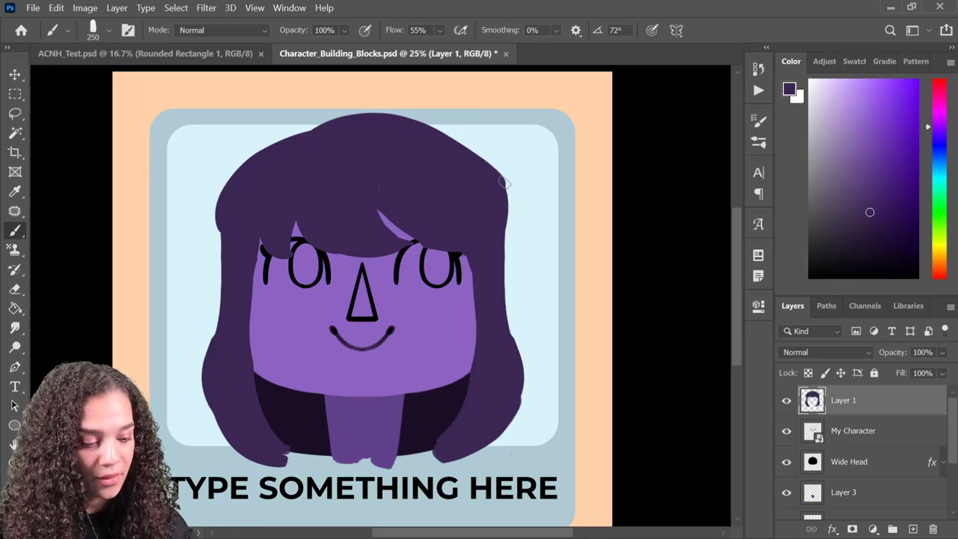
pyautogui.moveTo(492, 354)
pyautogui.mouseDown()
pyautogui.moveTo(496, 325)
pyautogui.moveTo(503, 356)
pyautogui.mouseUp()
pyautogui.moveTo(239, 187); pyautogui.dragTo(296, 136)
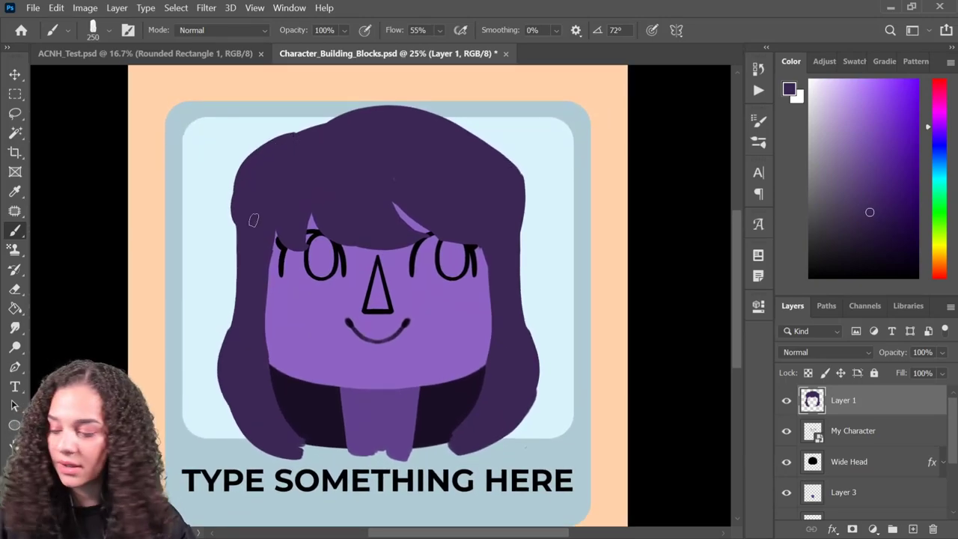
pyautogui.moveTo(253, 219); pyautogui.dragTo(263, 181)
pyautogui.moveTo(321, 129); pyautogui.dragTo(260, 219)
pyautogui.moveTo(262, 152); pyautogui.dragTo(267, 240)
pyautogui.moveTo(501, 262); pyautogui.dragTo(486, 224)
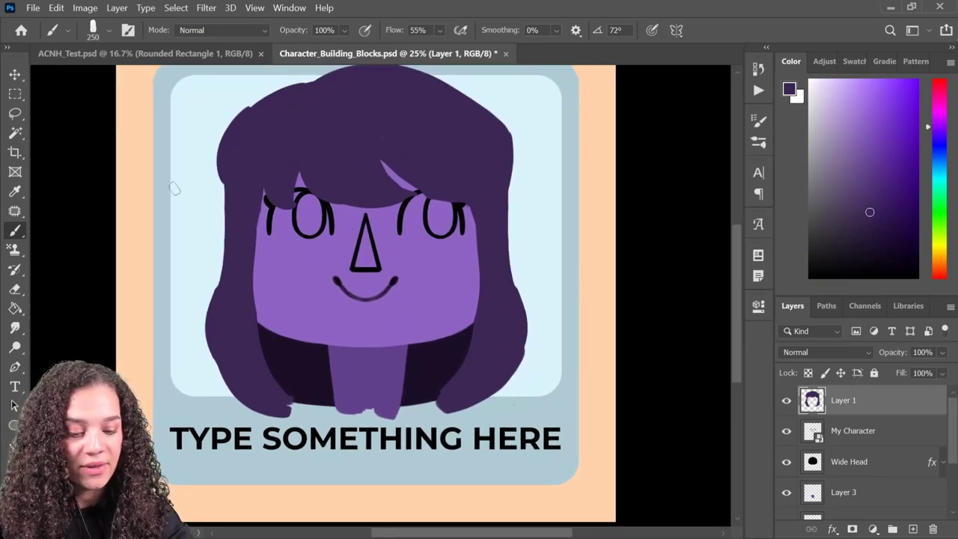
pyautogui.moveTo(492, 145); pyautogui.dragTo(448, 272)
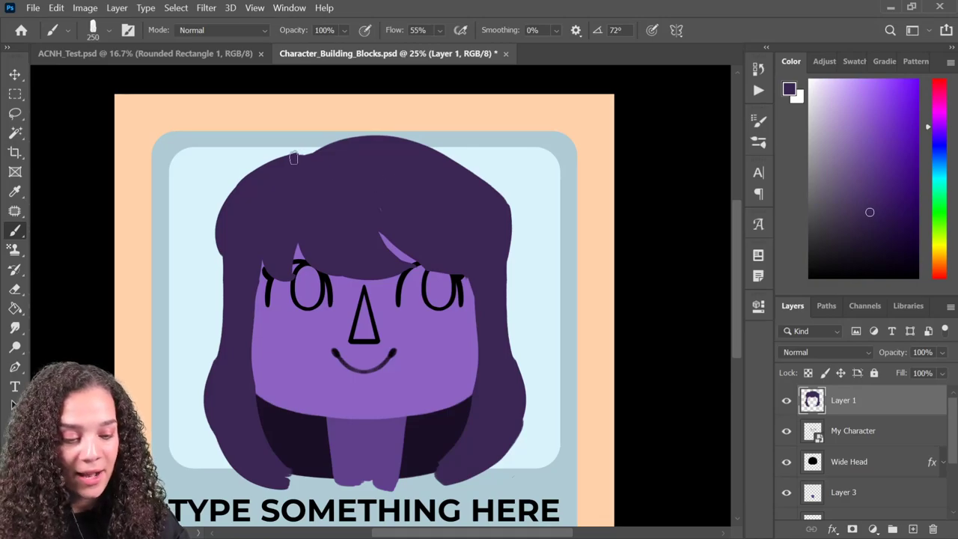
pyautogui.moveTo(491, 356); pyautogui.dragTo(499, 259)
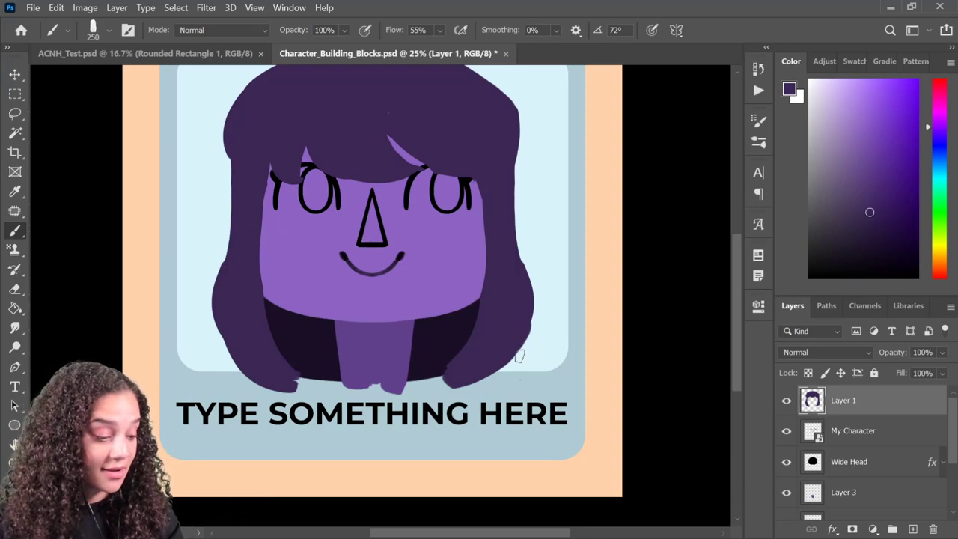
# Create a new layer directly above the Wide Head layer
pyautogui.click(885, 434)
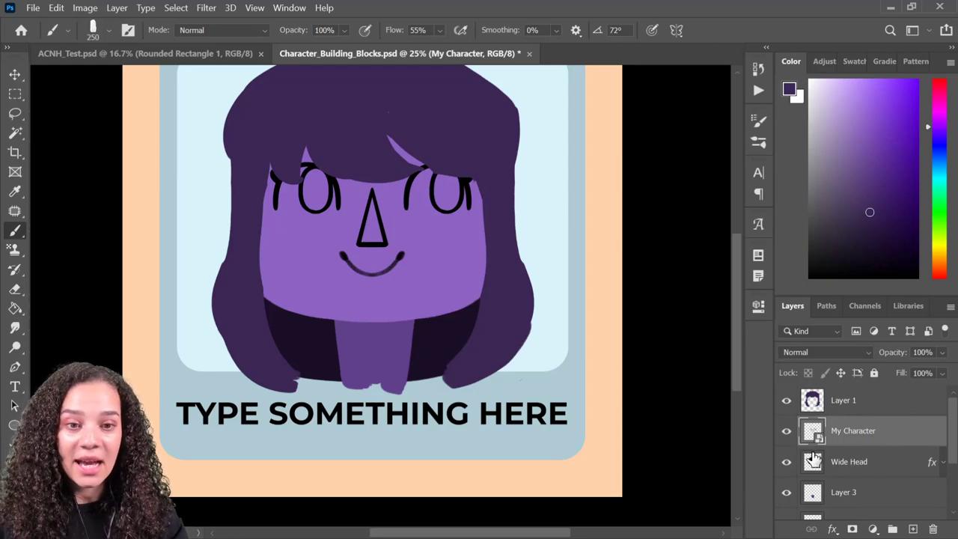
pyautogui.click(891, 469)
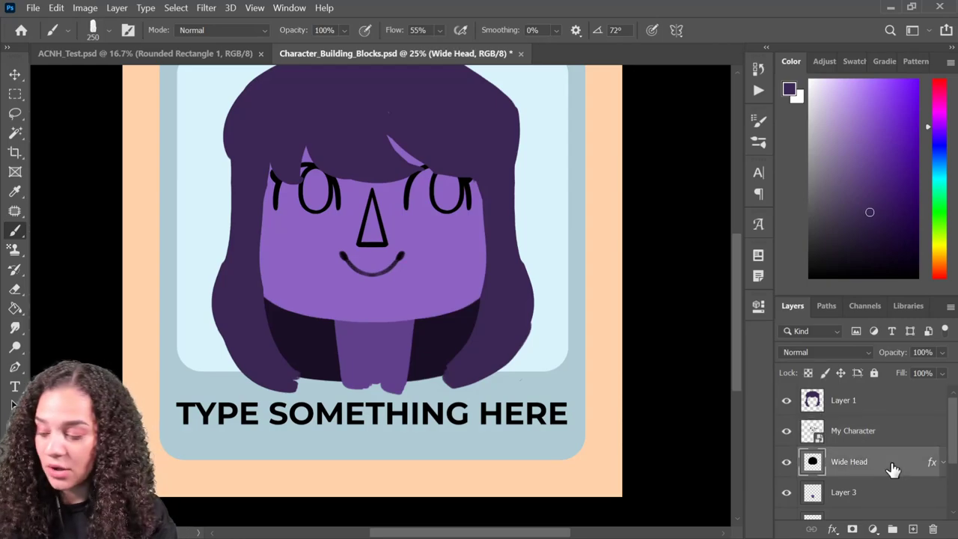
pyautogui.hotkey('ctrl', 'shift', 'n')
pyautogui.press('Return')
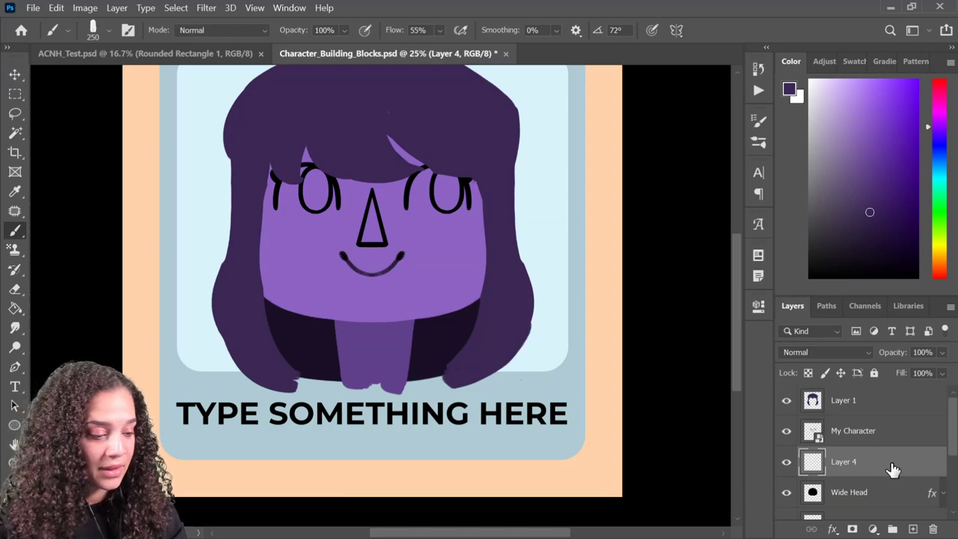
# Choose a bright orange colour and draw a filled ellipse about 460 by 234 px on the left cheek
pyautogui.click(940, 264)
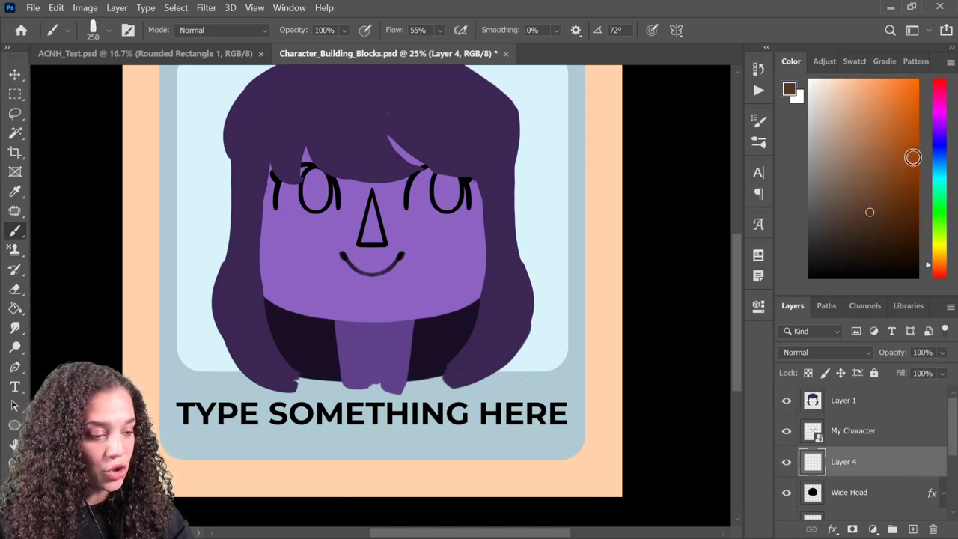
pyautogui.click(906, 106)
pyautogui.click(912, 121)
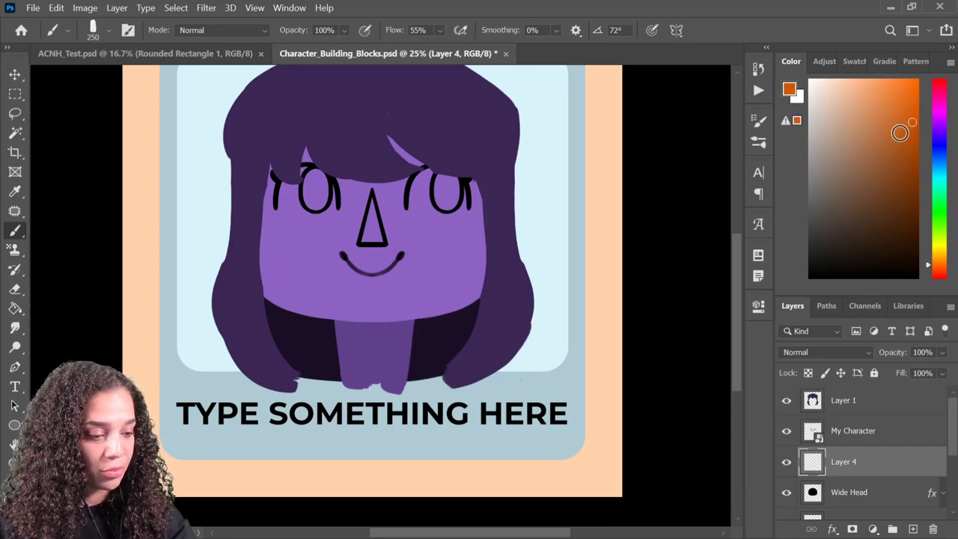
pyautogui.click(912, 109)
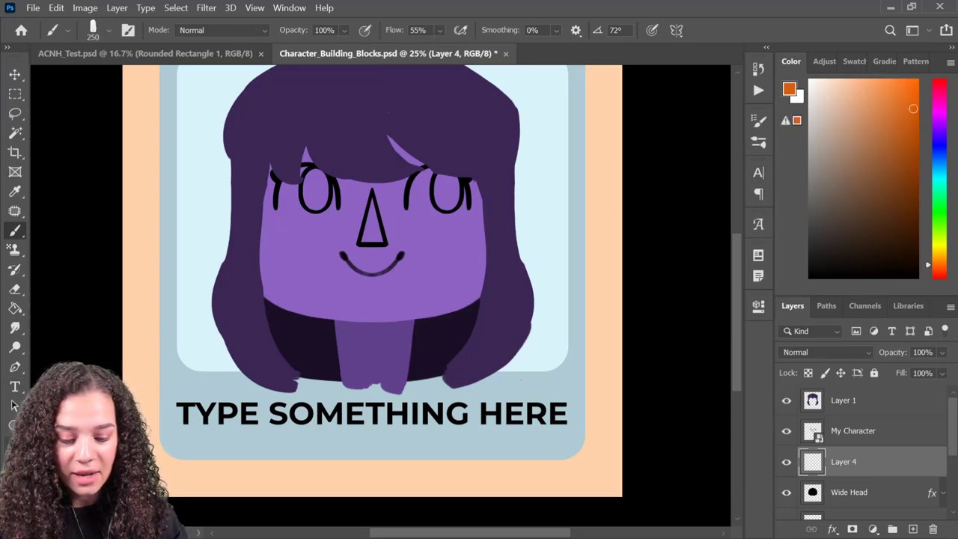
pyautogui.press('u')
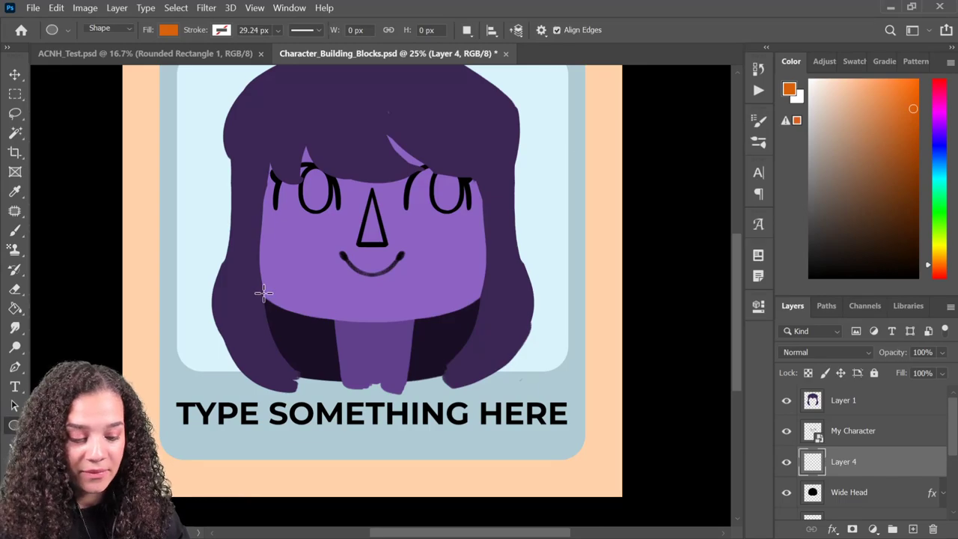
pyautogui.moveTo(262, 231); pyautogui.dragTo(284, 250)
# Try to nudge the orange ellipse up and move it to the right cheek, and undo the move
pyautogui.hotkey('ctrl', 't')
pyautogui.press('Up')
pyautogui.press('Up')
pyautogui.press('Up')
pyautogui.press('Up')
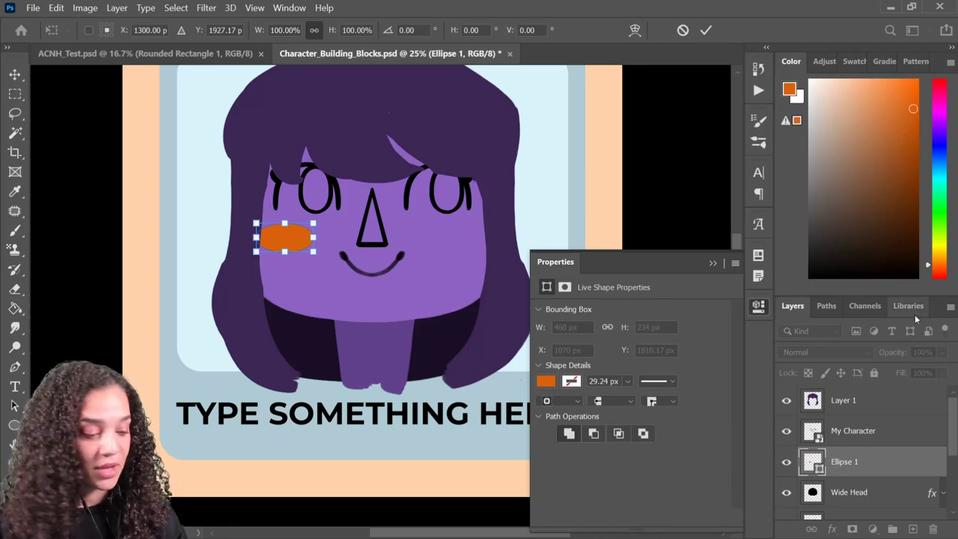
pyautogui.click(760, 309)
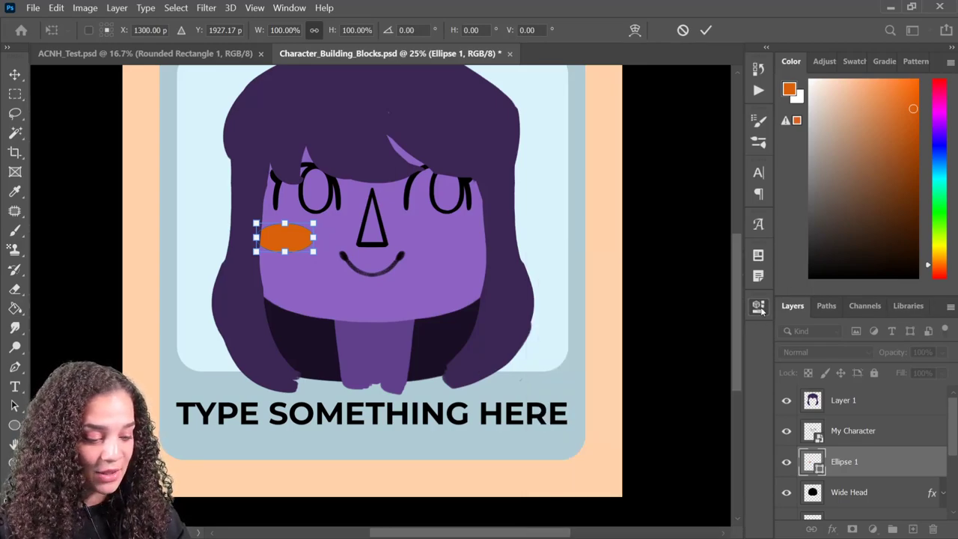
pyautogui.moveTo(308, 241); pyautogui.dragTo(457, 254)
pyautogui.press('Return')
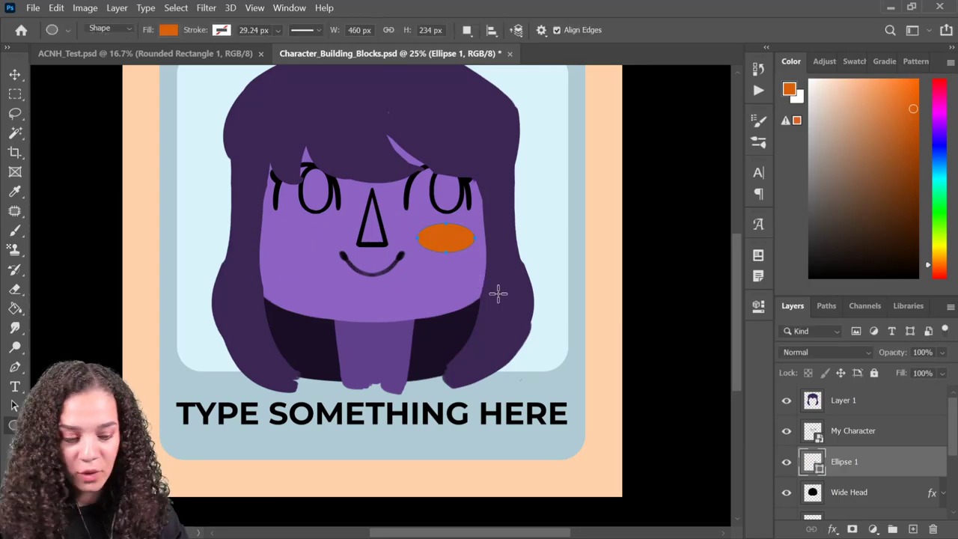
pyautogui.hotkey('ctrl', 'z')
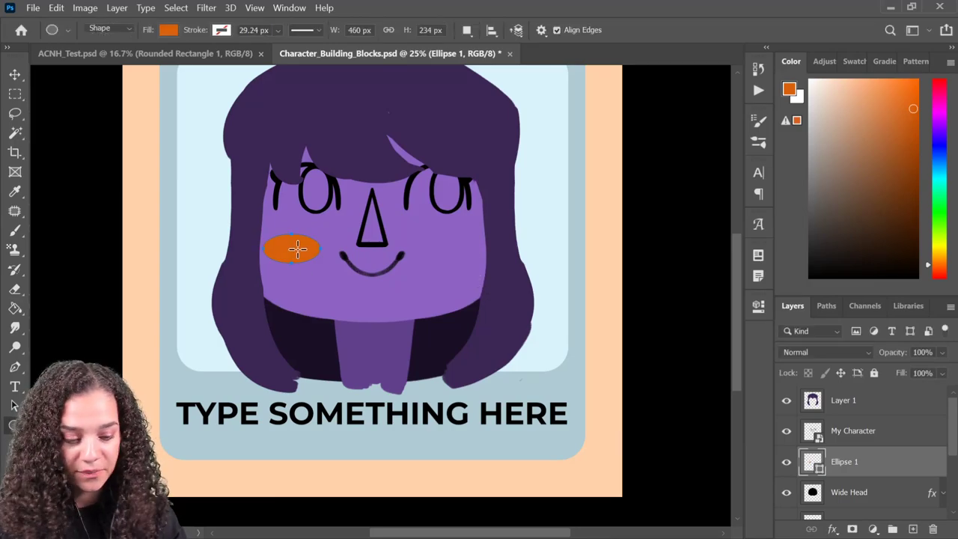
# Move the orange ellipse on the left cheek slightly up
pyautogui.hotkey('ctrl', 'y')
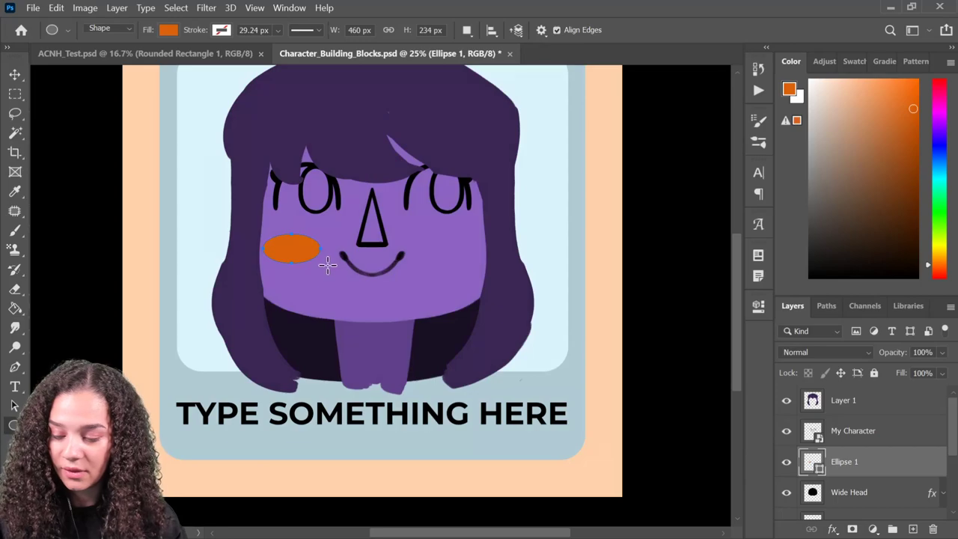
pyautogui.hotkey('ctrl', 't')
pyautogui.moveTo(300, 254); pyautogui.dragTo(297, 237)
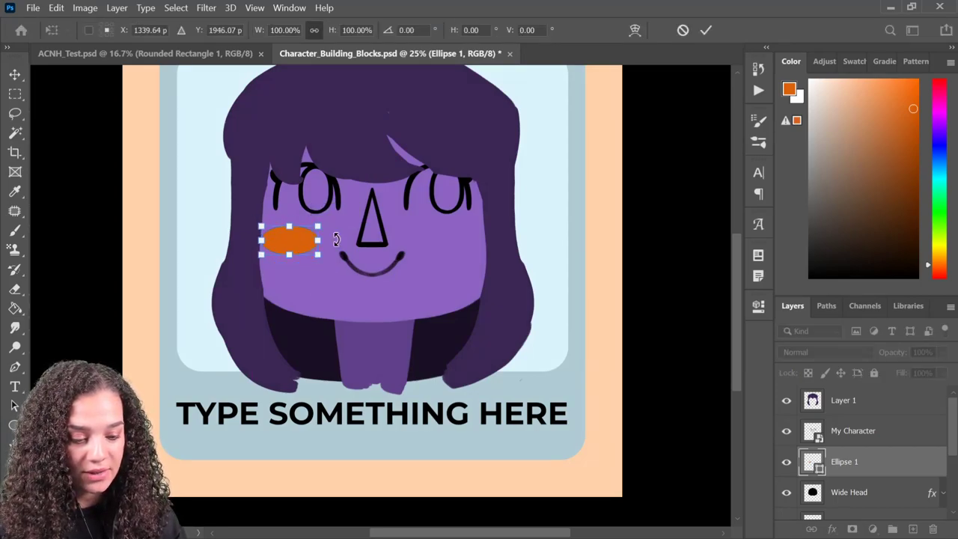
pyautogui.press('Return')
# Duplicate the orange cheek ellipse and move the copy horizontally onto the right cheek
pyautogui.hotkey('ctrl', 'j')
pyautogui.hotkey('ctrl', 't')
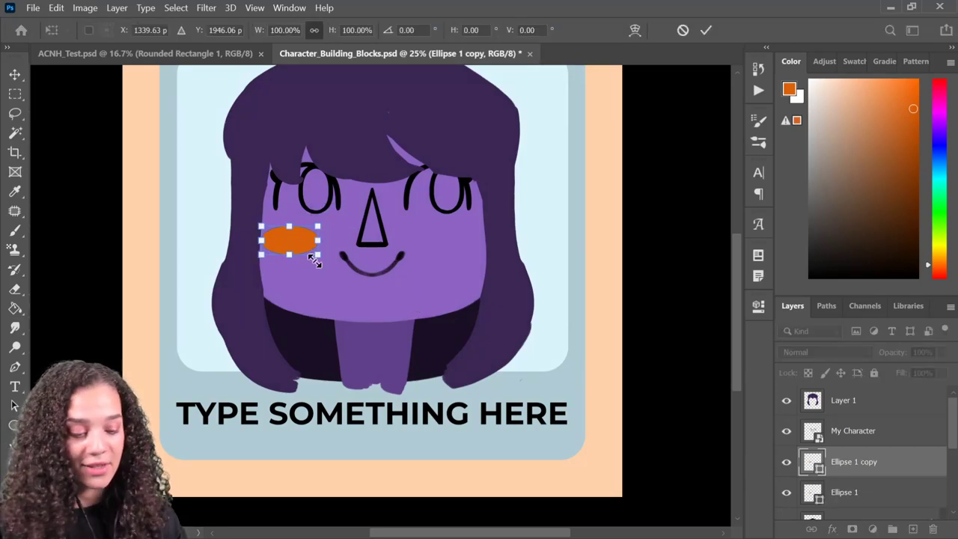
pyautogui.moveTo(295, 239); pyautogui.dragTo(465, 252)
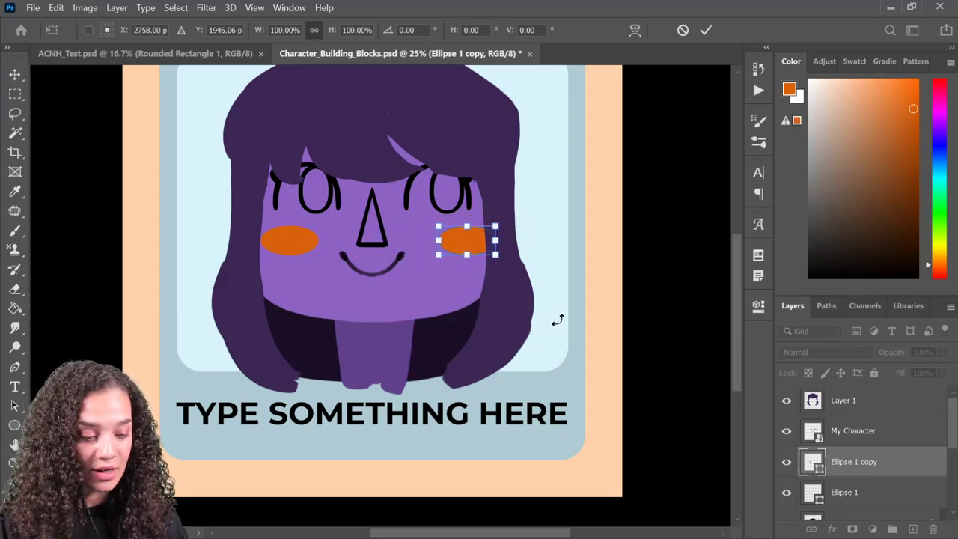
# Nudge the right cheek ellipse left to an X position of 2702 px so it mirrors the left one
pyautogui.press('Left')
pyautogui.press('Left')
pyautogui.press('Left')
pyautogui.press('Left')
pyautogui.press('Left')
pyautogui.press('Left')
pyautogui.press('Left')
pyautogui.press('Left')
pyautogui.press('Left')
pyautogui.press('Left')
pyautogui.press('Left')
pyautogui.press('Left')
pyautogui.press('Left')
pyautogui.press('Left')
pyautogui.press('Left')
pyautogui.press('Left')
pyautogui.press('Left')
pyautogui.press('Left')
pyautogui.press('Left')
pyautogui.press('Left')
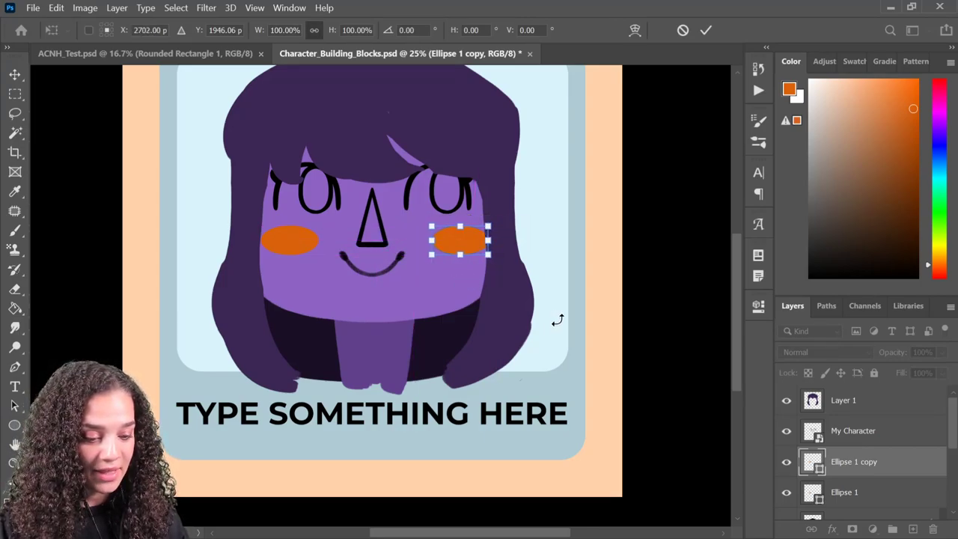
pyautogui.press('Return')
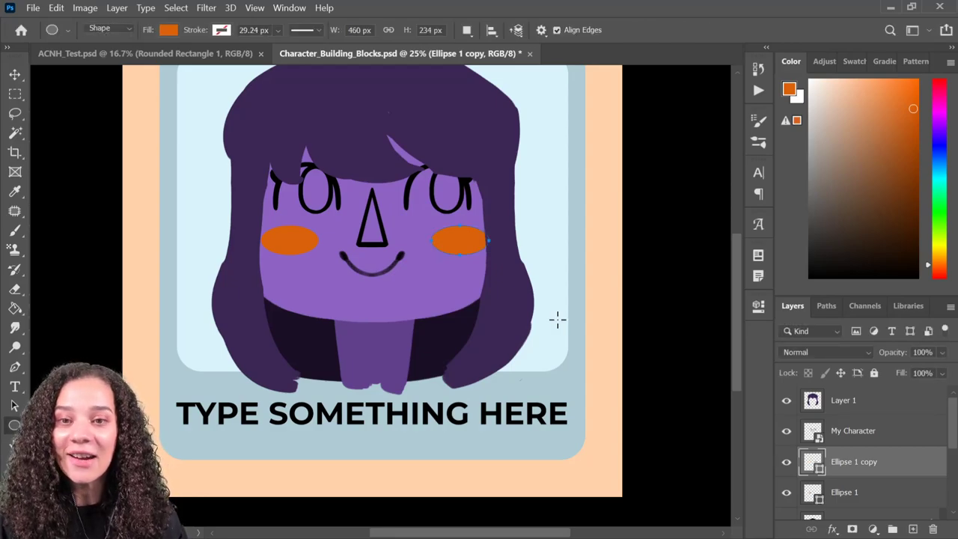
# Create a new layer below My Character and paint the irises and nose orange with the 250 px brush
pyautogui.hotkey('ctrl', 'shift', 'n')
pyautogui.press('Return')
pyautogui.press('b')
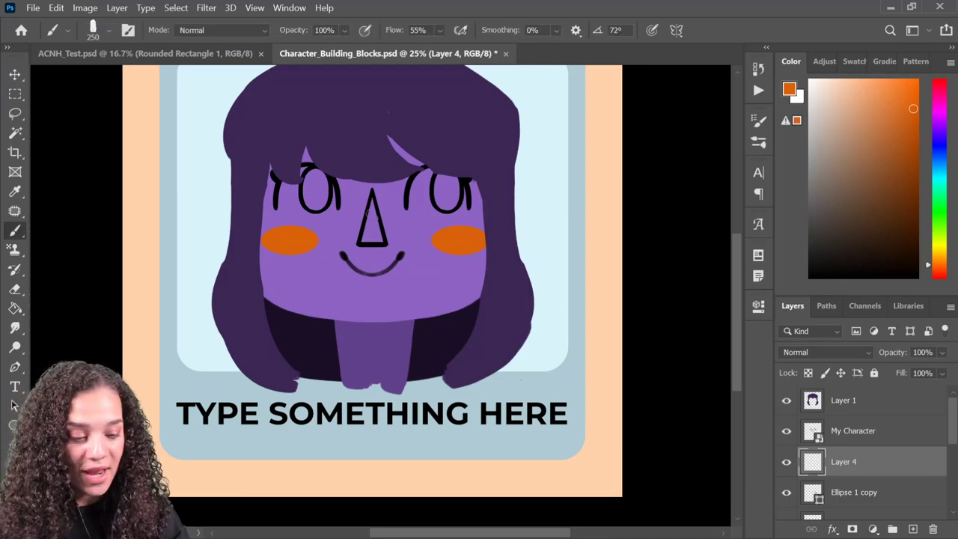
pyautogui.scroll(2, 422, 216)
pyautogui.moveTo(379, 167); pyautogui.dragTo(369, 275)
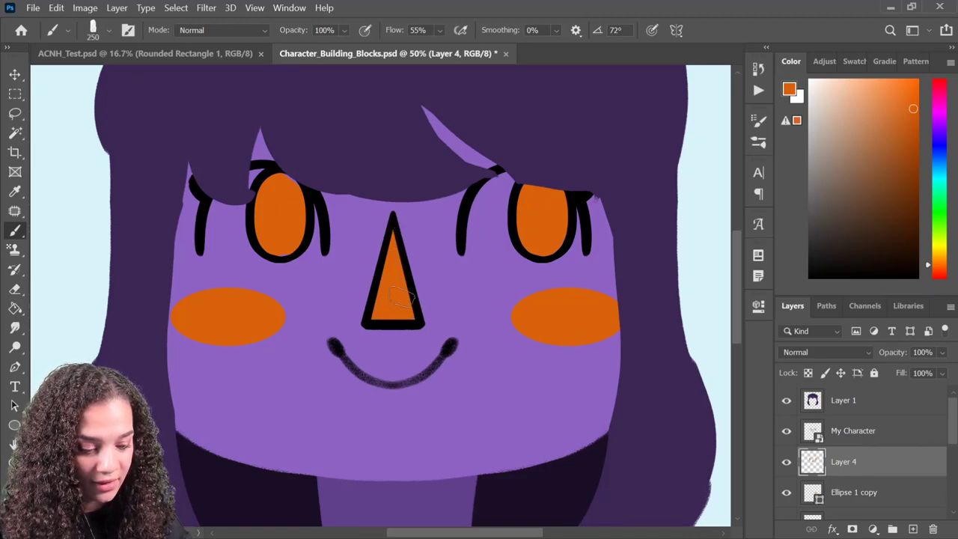
# Choose a darker orange and shade the left half of the nose with the brush reduced to 90 px
pyautogui.moveTo(910, 177); pyautogui.dragTo(911, 181)
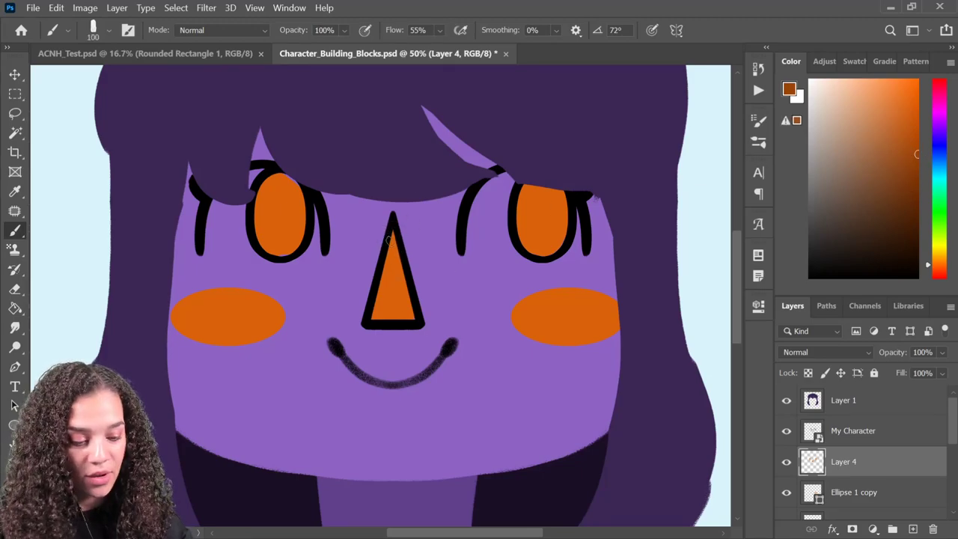
pyautogui.keyDown('shift'); pyautogui.click(391, 318); pyautogui.keyUp('shift')
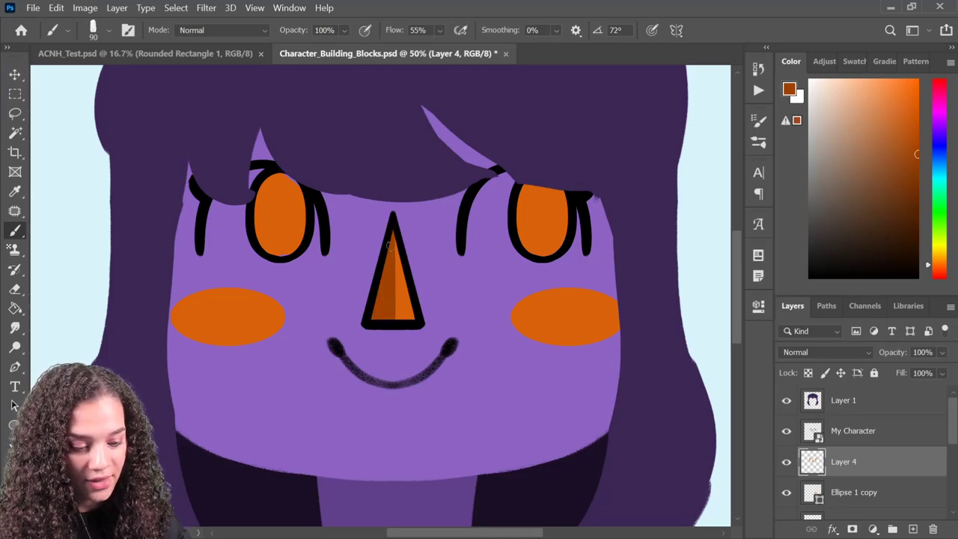
pyautogui.hotkey('ctrl', '-')
pyautogui.hotkey('ctrl', '-')
pyautogui.hotkey('ctrl', '+')
pyautogui.hotkey('ctrl', '+')
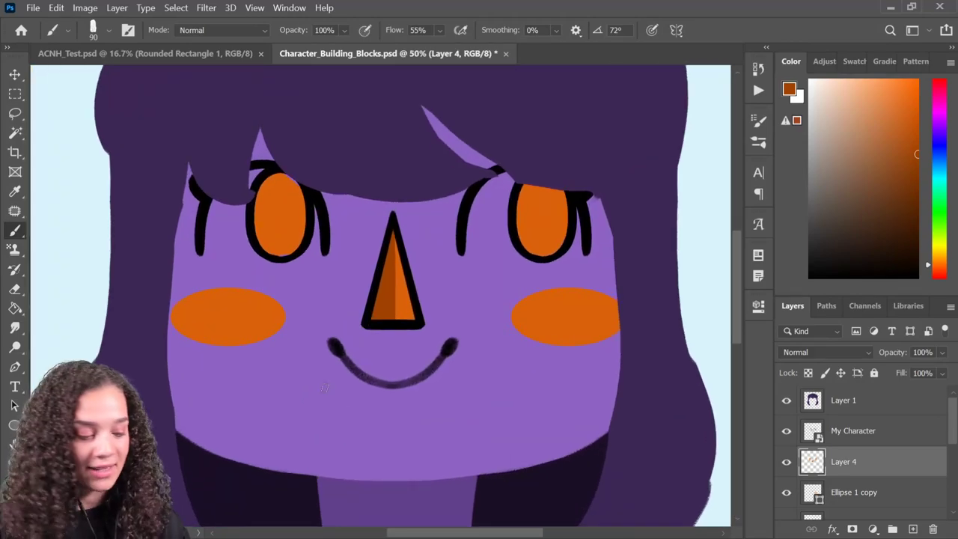
pyautogui.hotkey('ctrl', '-')
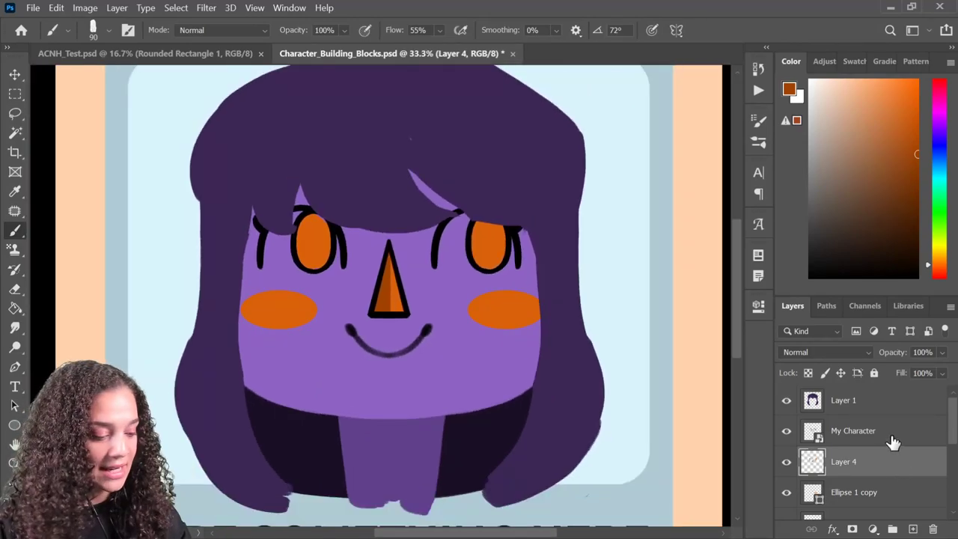
# Create a new layer above My Character and clip it to that layer
pyautogui.click(864, 434)
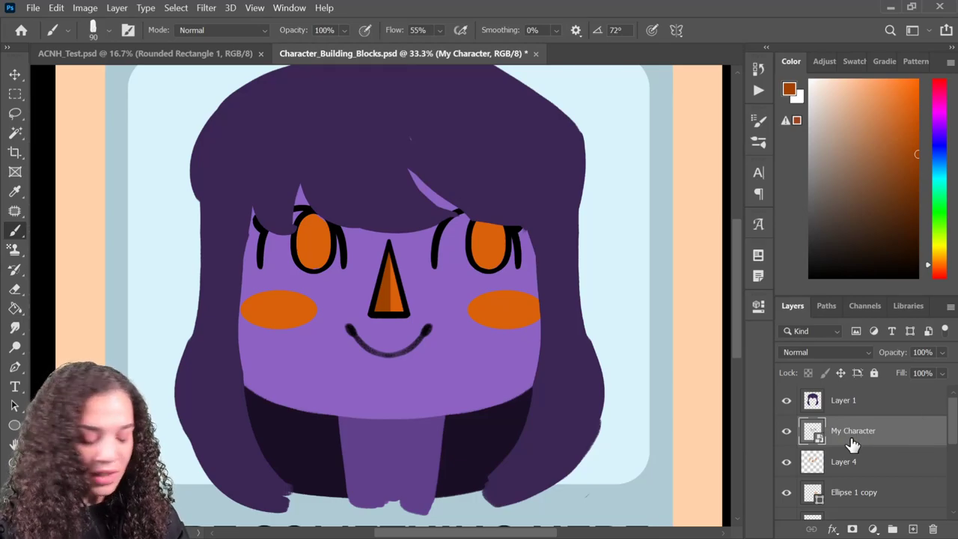
pyautogui.hotkey('ctrl', 'shift', 'alt', 'n')
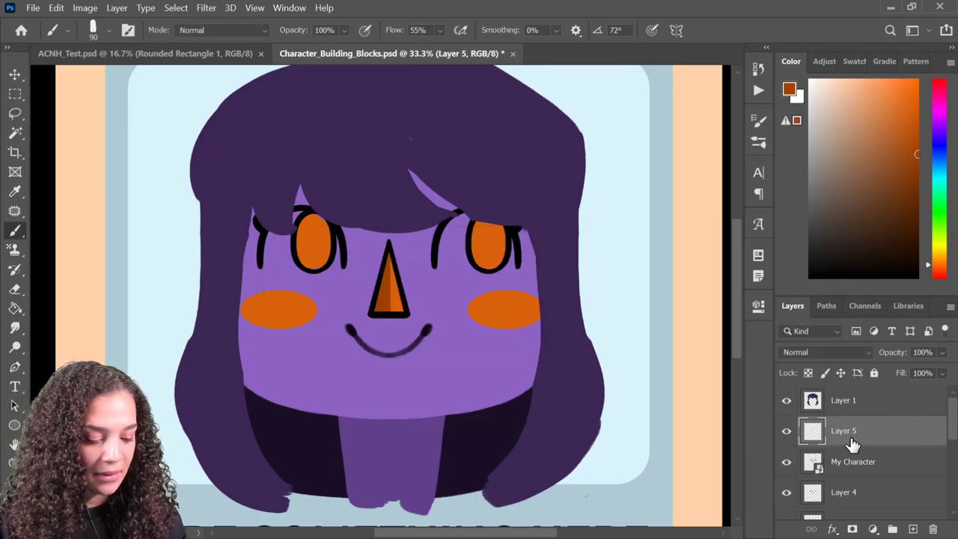
pyautogui.rightClick(887, 429)
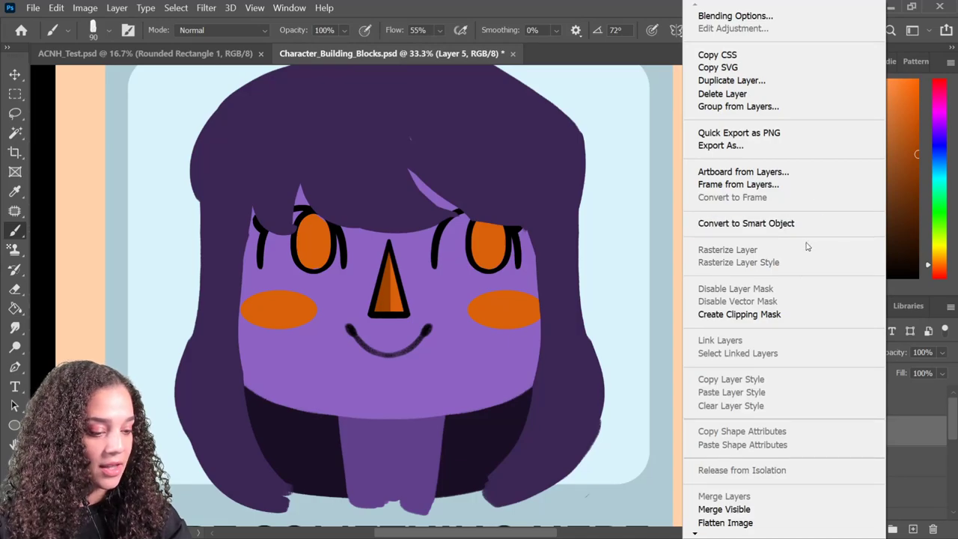
pyautogui.click(778, 315)
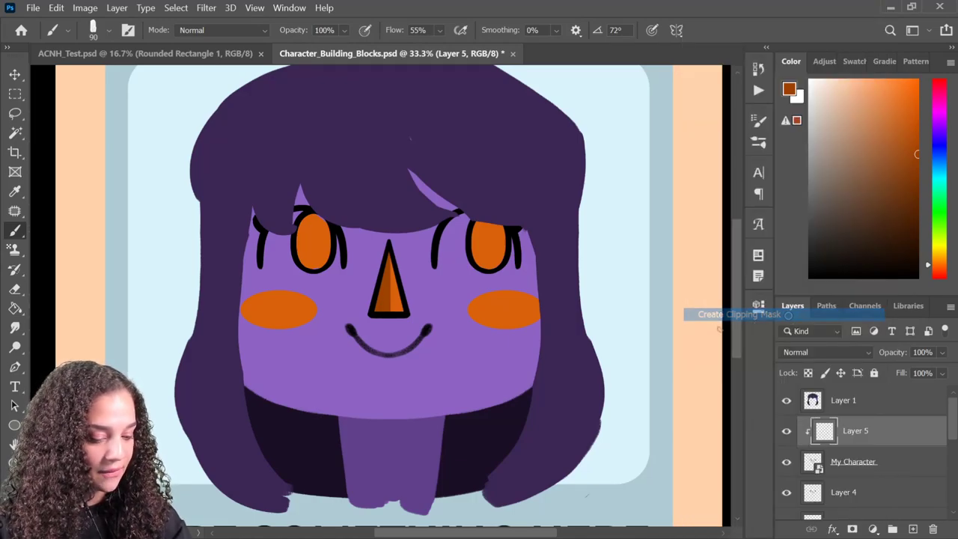
# Sample the very dark purple behind the neck and paint it over the facial line art, enlarging the brush to 1200 px
pyautogui.keyDown('alt'); pyautogui.click(482, 440); pyautogui.keyUp('alt')
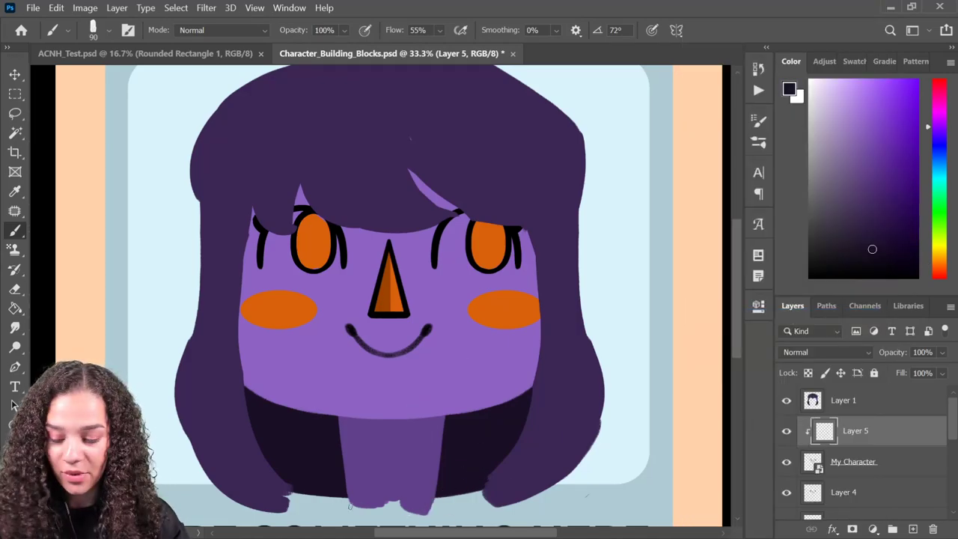
pyautogui.moveTo(302, 238)
pyautogui.mouseDown()
pyautogui.moveTo(321, 224)
pyautogui.moveTo(339, 233)
pyautogui.mouseUp()
pyautogui.press(']')
pyautogui.press(']')
pyautogui.press(']')
pyautogui.press(']')
pyautogui.press(']')
pyautogui.press(']')
pyautogui.press(']')
pyautogui.press(']')
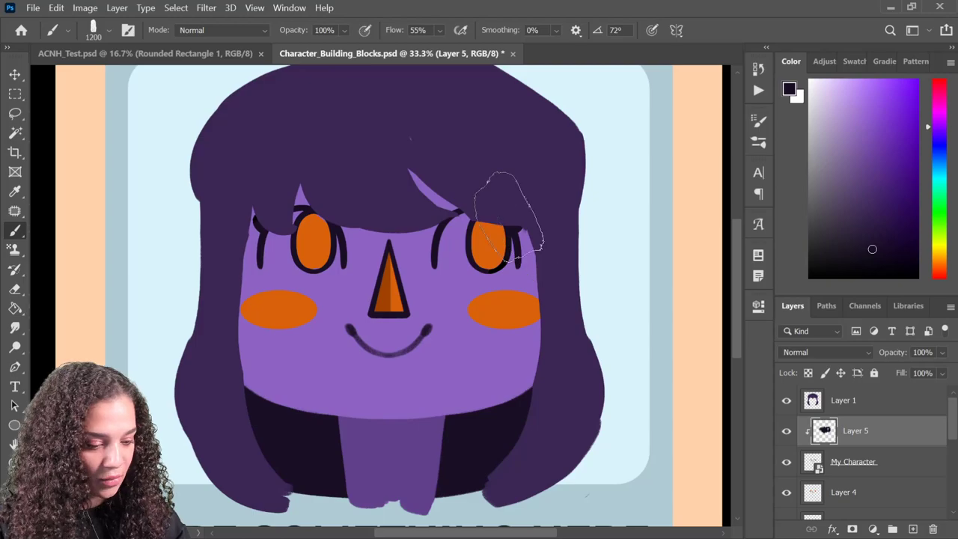
# Repaint the facial line art on the clipped layer in a slightly lighter dark purple
pyautogui.hotkey('ctrl', '-')
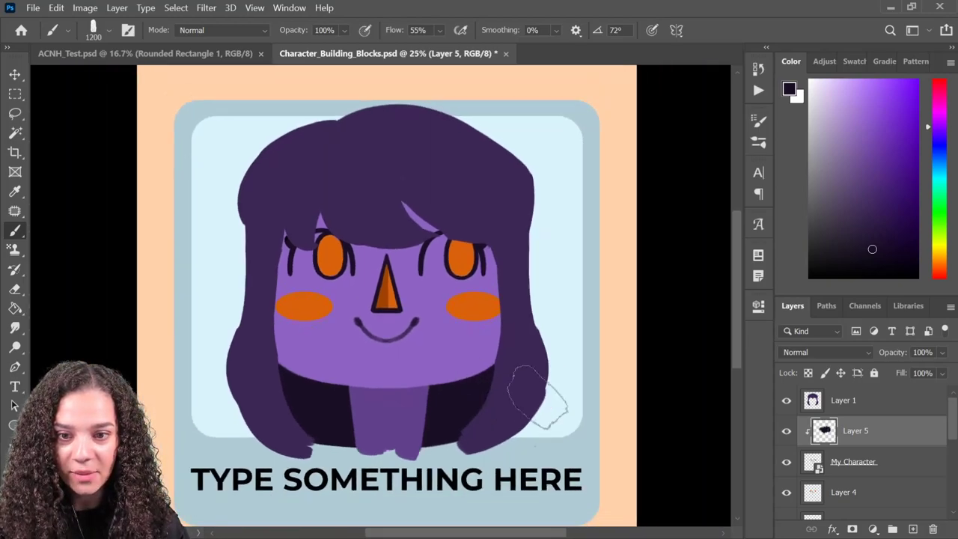
pyautogui.hotkey('ctrl', '+')
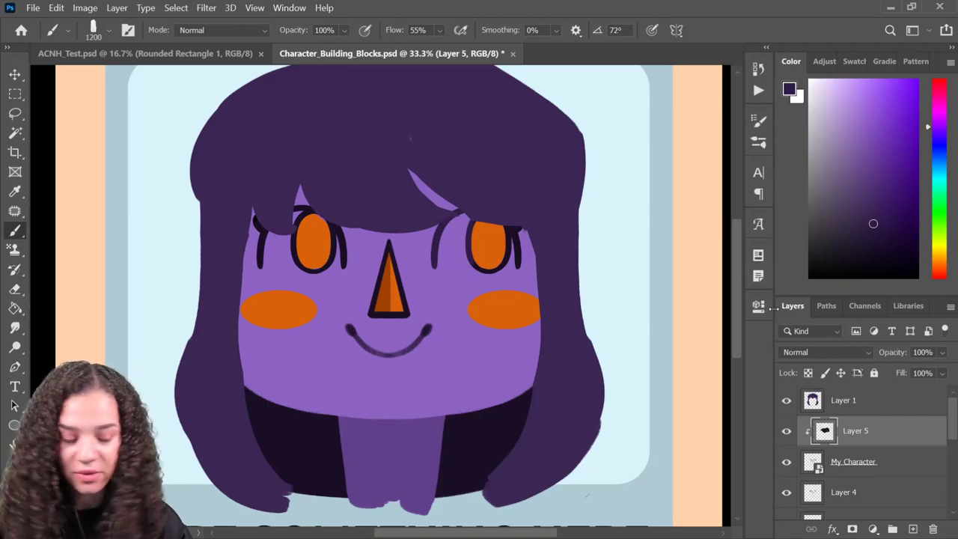
pyautogui.moveTo(447, 364)
pyautogui.mouseDown()
pyautogui.moveTo(460, 266)
pyautogui.moveTo(454, 358)
pyautogui.mouseUp()
pyautogui.moveTo(388, 364); pyautogui.dragTo(409, 347)
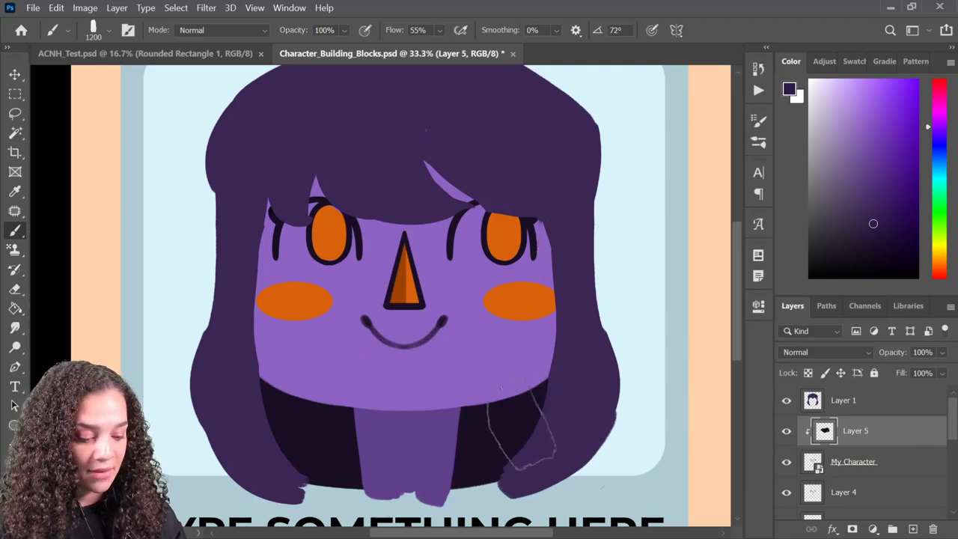
# Select the Noise - Soft Round brush at 1200 px and choose a medium dark purple as the paint colour
pyautogui.rightClick(448, 278)
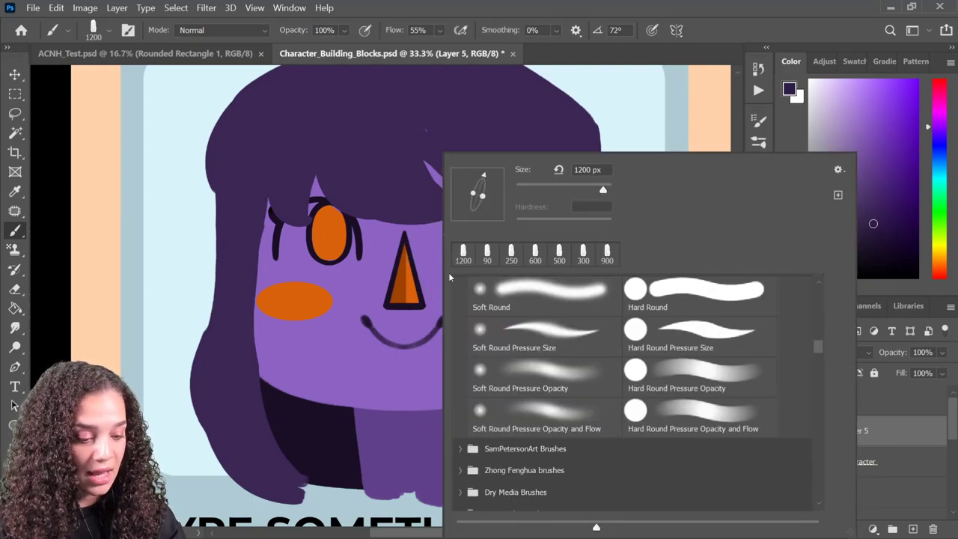
pyautogui.moveTo(818, 346)
pyautogui.mouseDown()
pyautogui.moveTo(812, 390)
pyautogui.moveTo(815, 366)
pyautogui.mouseUp()
pyautogui.click(560, 370)
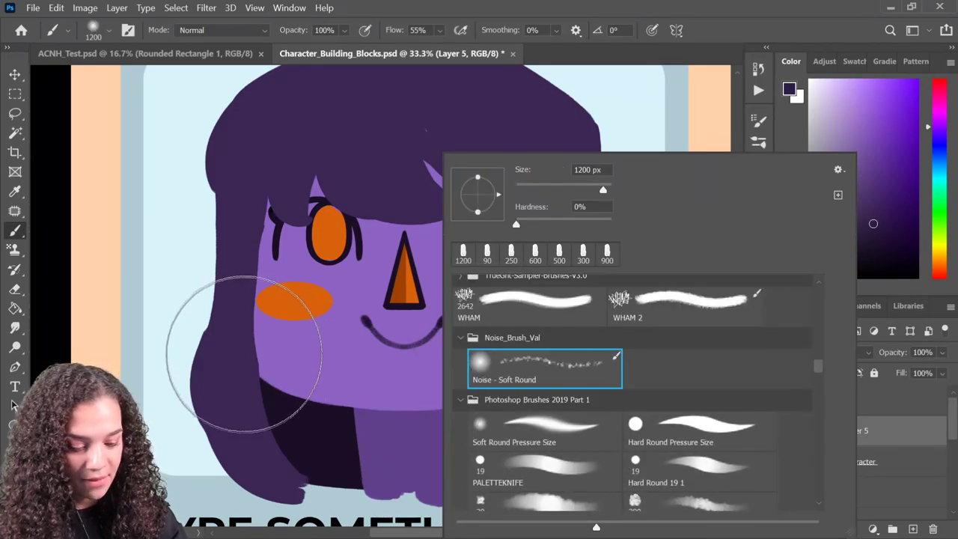
pyautogui.click(238, 373)
pyautogui.hotkey('ctrl', '-')
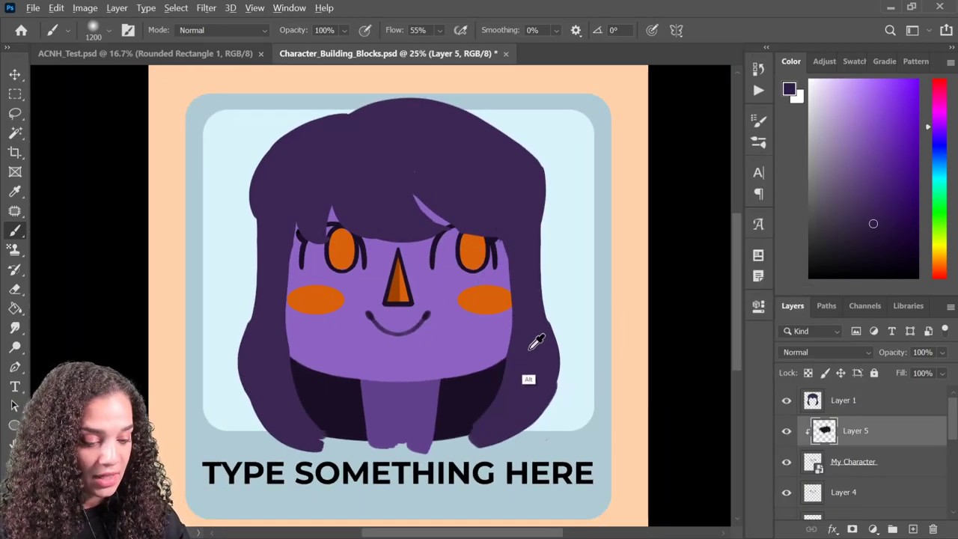
pyautogui.keyDown('alt'); pyautogui.click(451, 403); pyautogui.keyUp('alt')
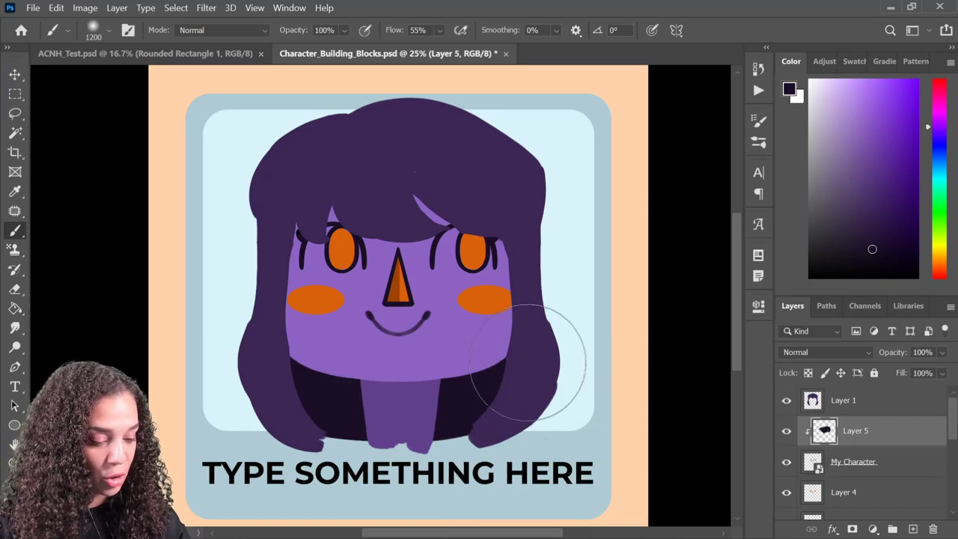
pyautogui.click(871, 162)
pyautogui.moveTo(865, 166); pyautogui.dragTo(865, 180)
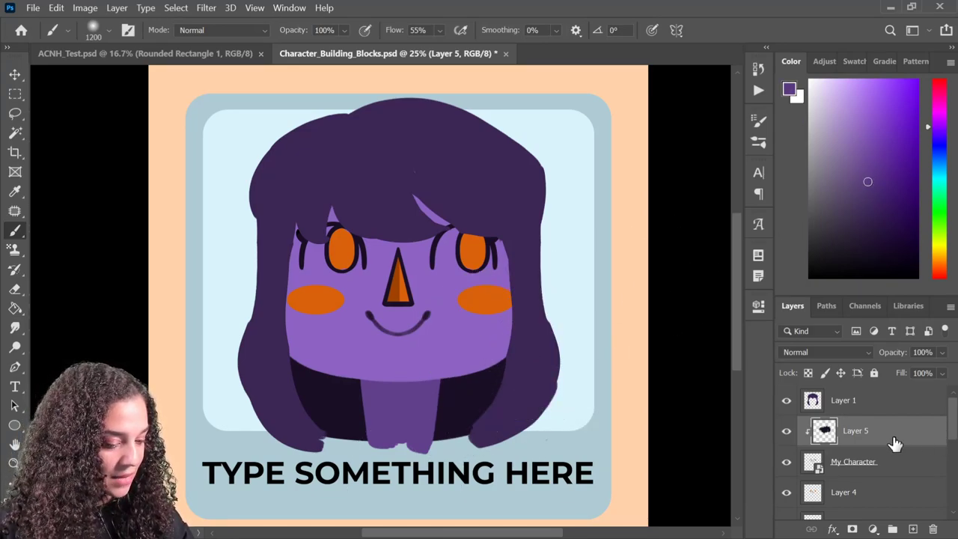
# Create a new layer directly above the Wide Head layer and clip it to the head
pyautogui.keyDown('ctrl'); pyautogui.click(476, 358); pyautogui.keyUp('ctrl')
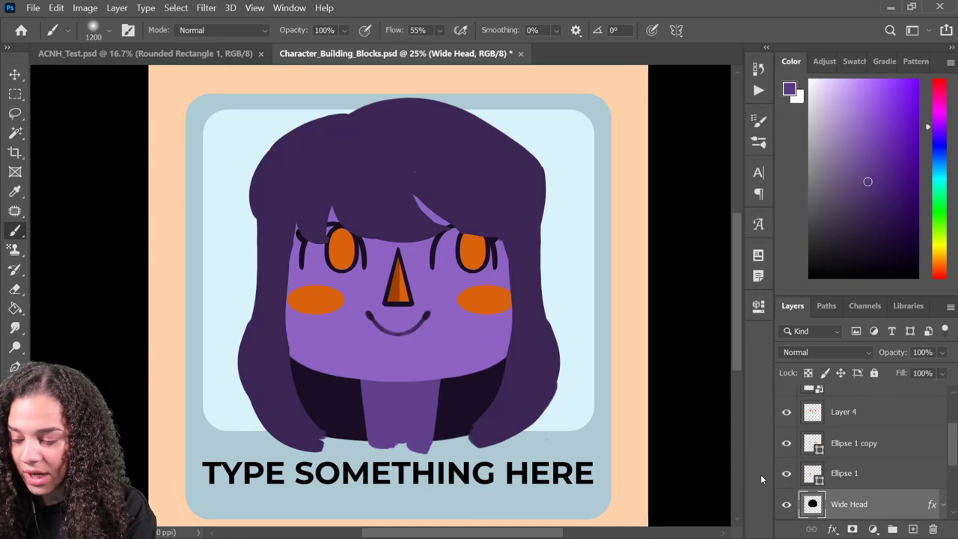
pyautogui.hotkey('ctrl', 'shift', 'n')
pyautogui.press('Return')
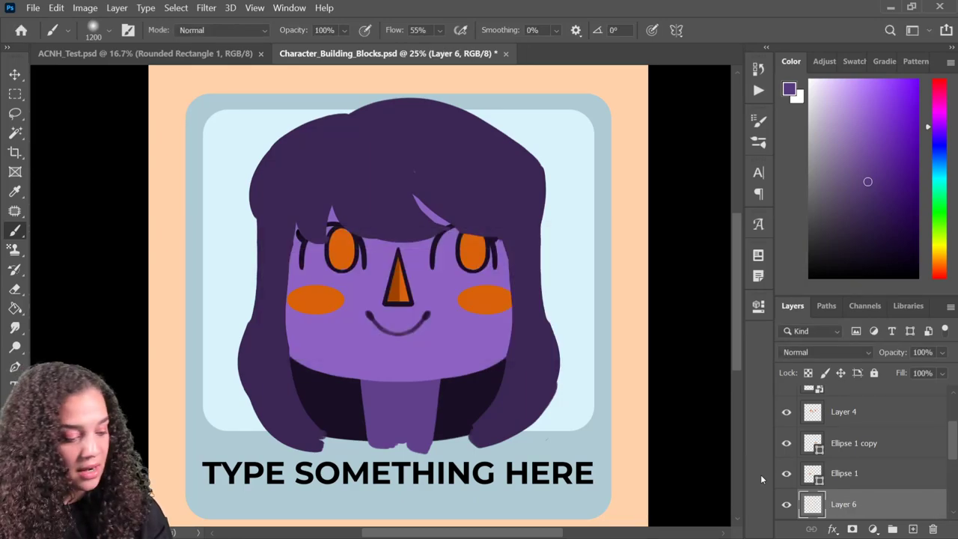
pyautogui.rightClick(903, 510)
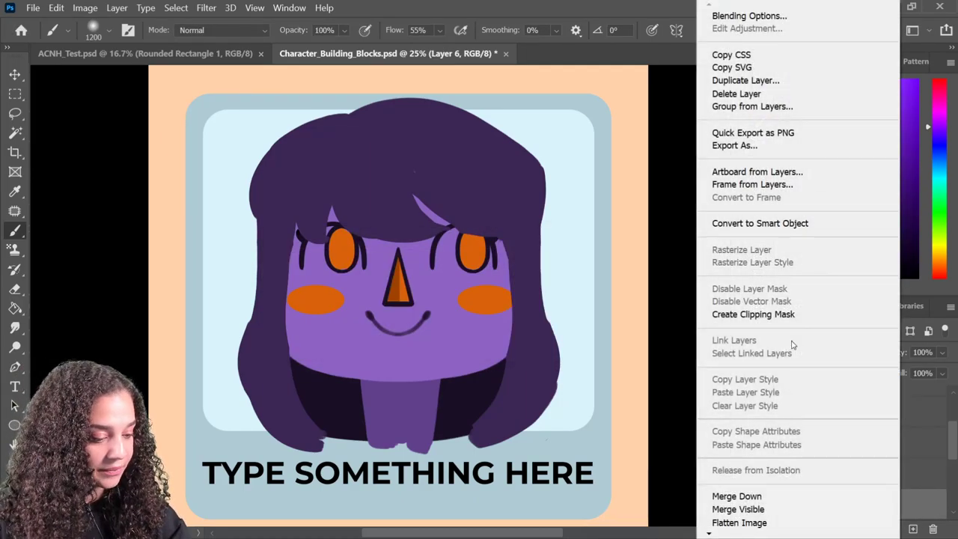
pyautogui.click(778, 315)
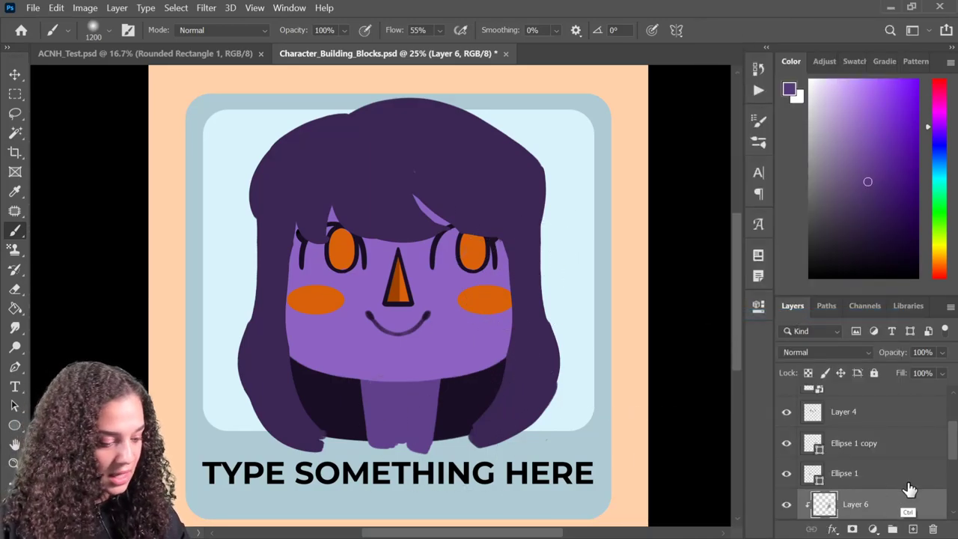
# Shade the face's lower right edge with a darker purple on the clipped layer and rasterize the Wide Head layer's style
pyautogui.hotkey('ctrl', '+')
pyautogui.click(872, 208)
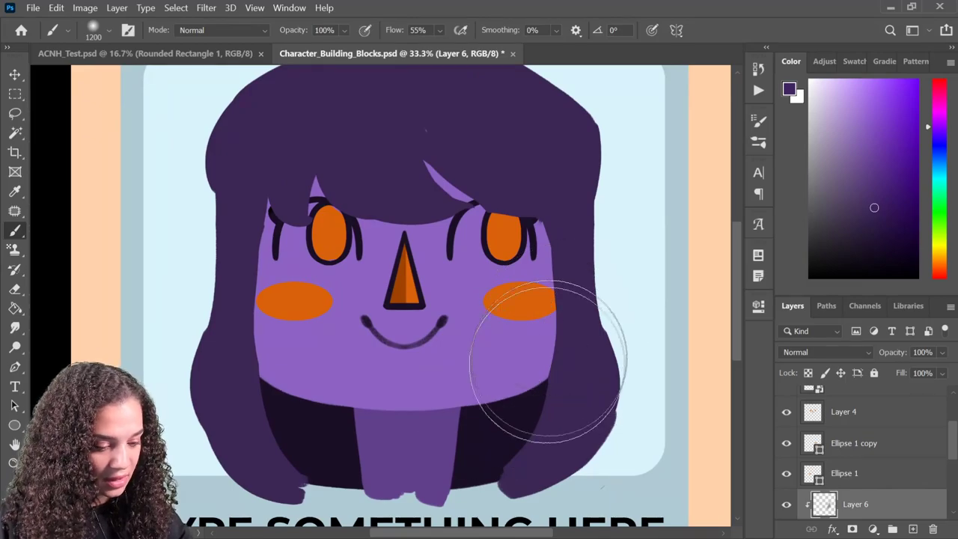
pyautogui.scroll(-2, 944, 452)
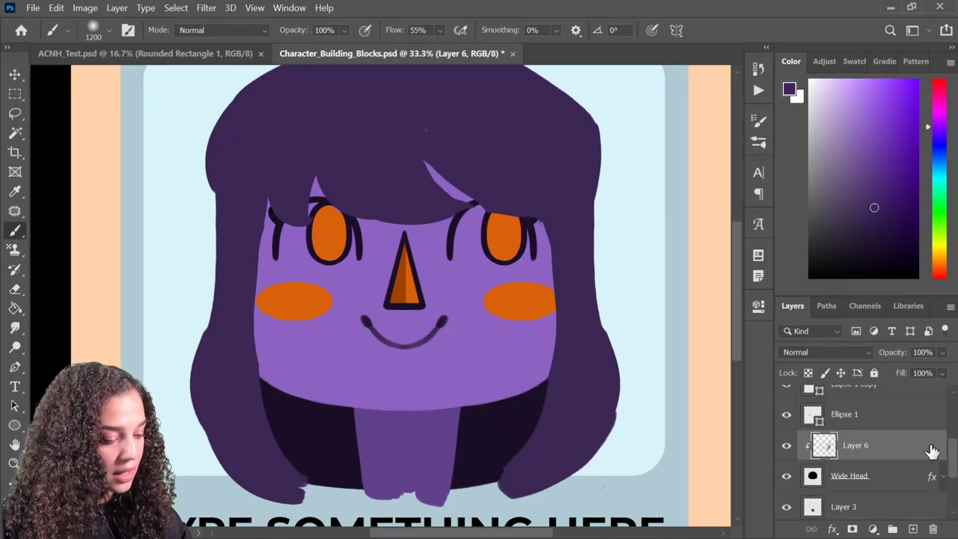
pyautogui.rightClick(882, 483)
pyautogui.click(787, 261)
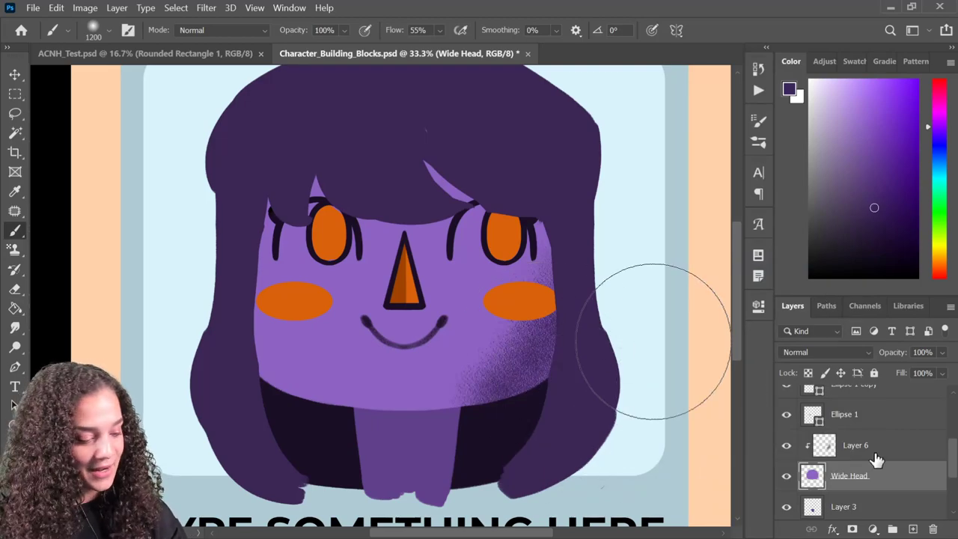
# Erase the trial noise shading from the clipped layer above Wide Head and return to the Brush tool
pyautogui.press('e')
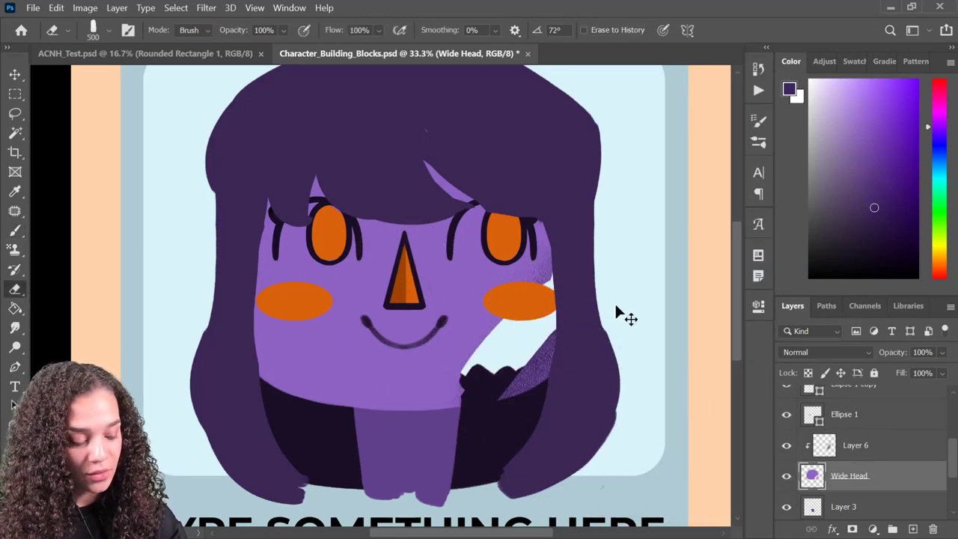
pyautogui.click(909, 449)
pyautogui.moveTo(556, 352); pyautogui.dragTo(563, 288)
pyautogui.press('b')
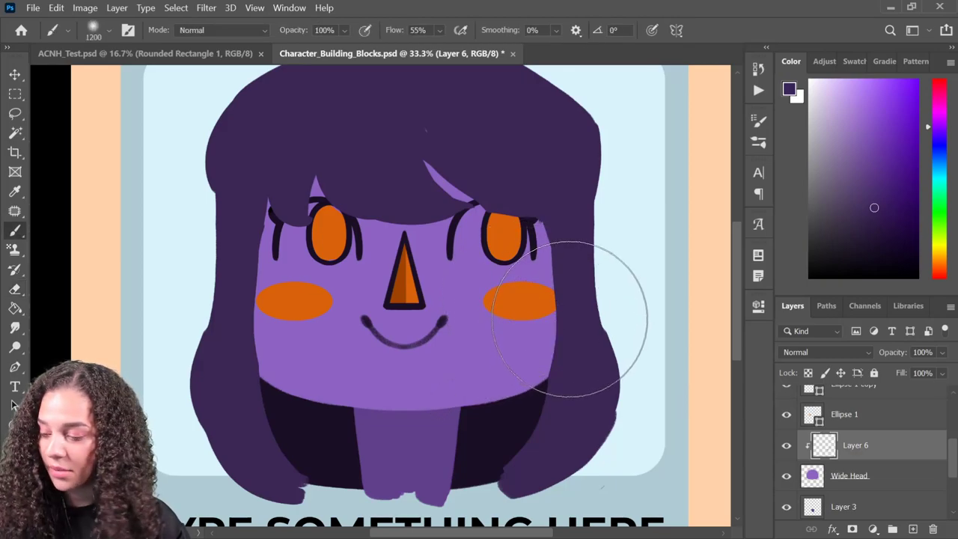
# Shade the face's lower corners and the area beneath the fringe with dark purple noise on the layer clipped to Wide Head
pyautogui.moveTo(582, 340)
pyautogui.mouseDown()
pyautogui.moveTo(545, 310)
pyautogui.moveTo(481, 395)
pyautogui.moveTo(503, 384)
pyautogui.mouseUp()
pyautogui.moveTo(237, 333)
pyautogui.mouseDown()
pyautogui.moveTo(216, 266)
pyautogui.moveTo(260, 328)
pyautogui.moveTo(227, 266)
pyautogui.moveTo(249, 364)
pyautogui.moveTo(217, 317)
pyautogui.moveTo(363, 307)
pyautogui.mouseUp()
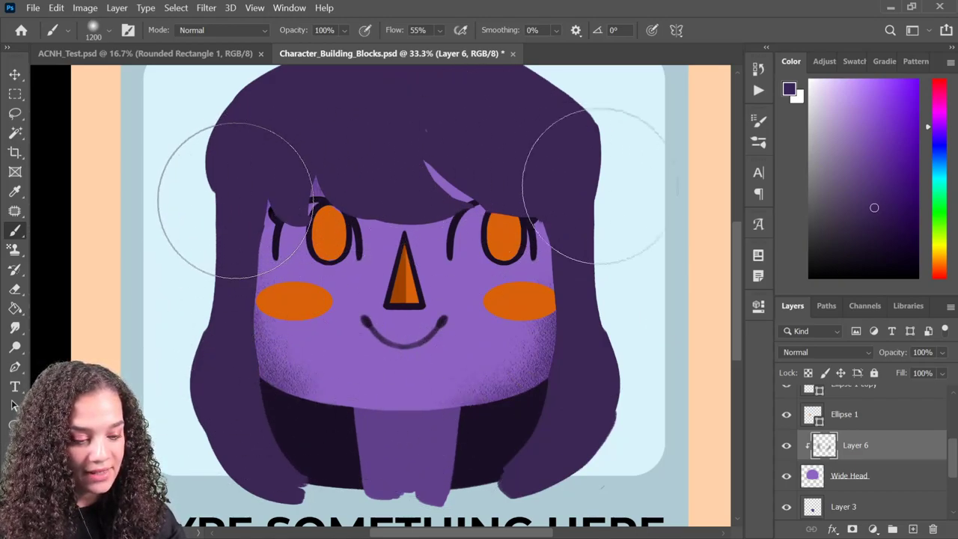
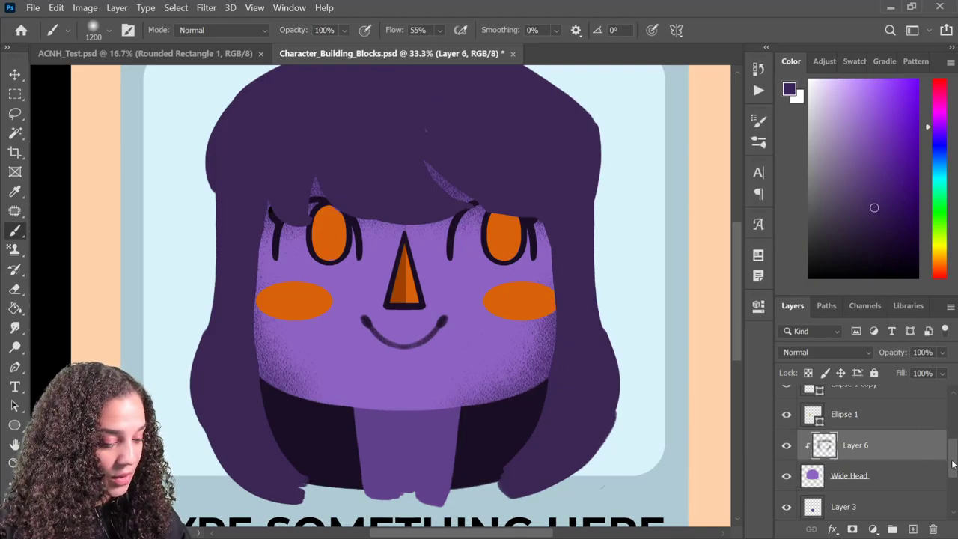
# Create a new layer directly above Layer 4, which holds the orange eye fill, and clip it to that layer
pyautogui.scroll(2, 952, 464)
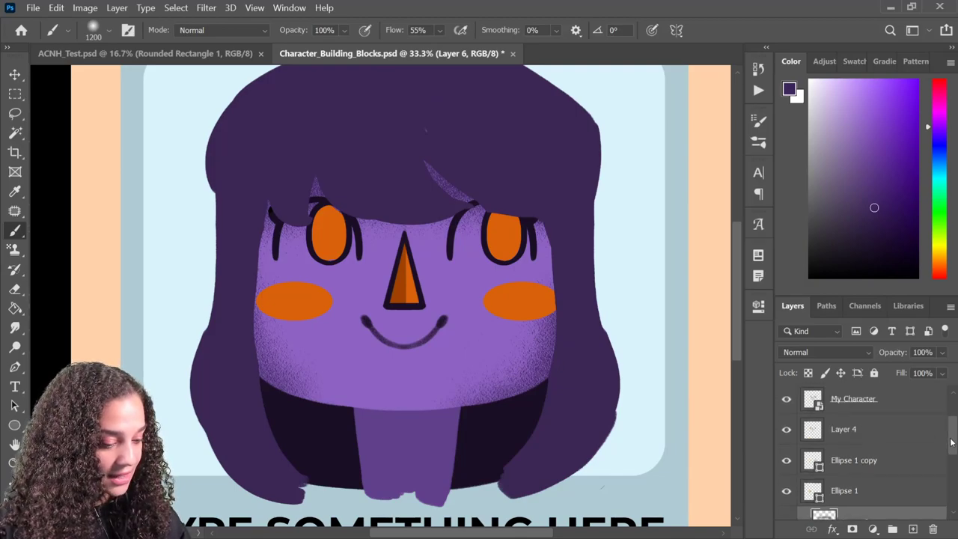
pyautogui.keyDown('ctrl'); pyautogui.click(505, 243); pyautogui.keyUp('ctrl')
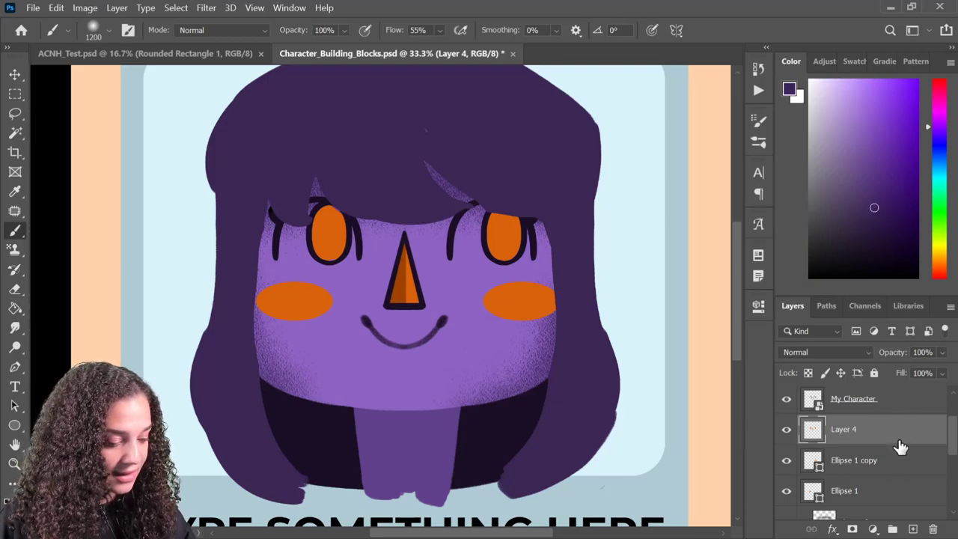
pyautogui.hotkey('ctrl', 'shift', 'alt', 'n')
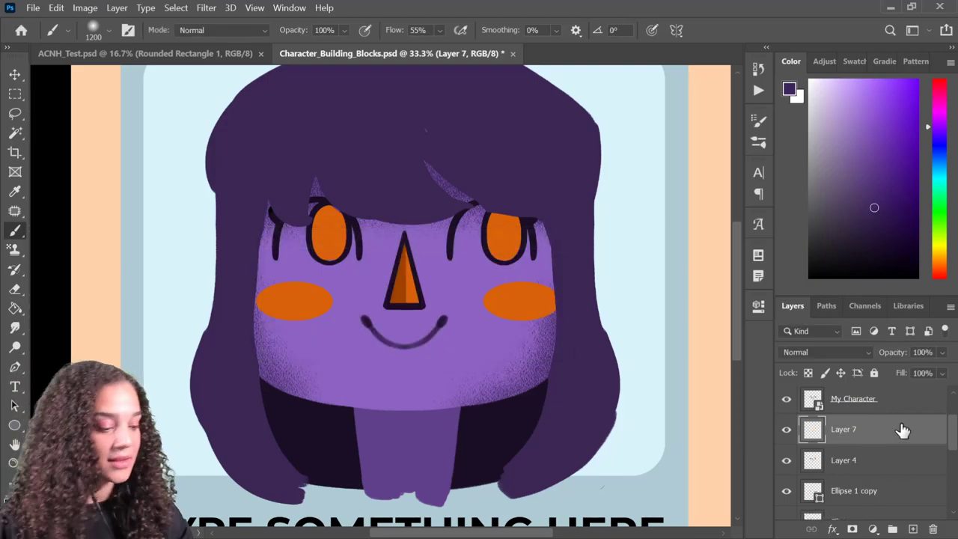
pyautogui.rightClick(903, 430)
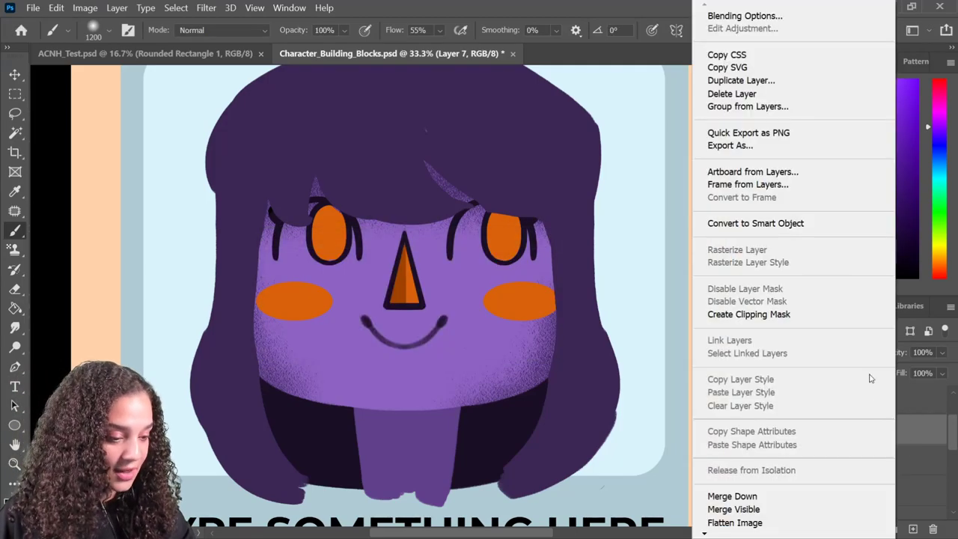
pyautogui.click(791, 321)
# Add light orange textured highlights to both irises with the brush at 300 px, using a lighter shade of the eye colour
pyautogui.keyDown('alt'); pyautogui.click(503, 244); pyautogui.keyUp('alt')
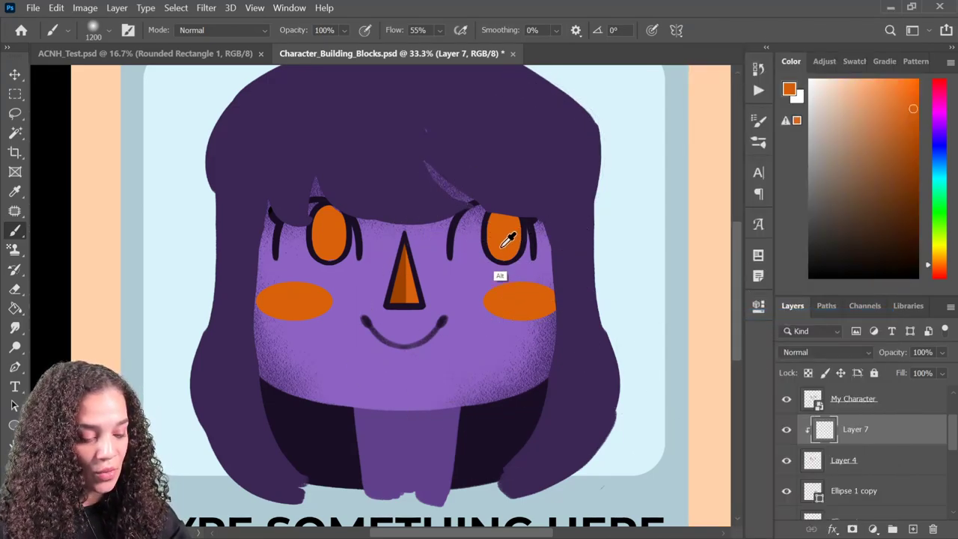
pyautogui.click(880, 80)
pyautogui.press('[')
pyautogui.press('[')
pyautogui.press('[')
pyautogui.press('[')
pyautogui.press('[')
pyautogui.press('[')
pyautogui.press('[')
pyautogui.press('[')
pyautogui.press('[')
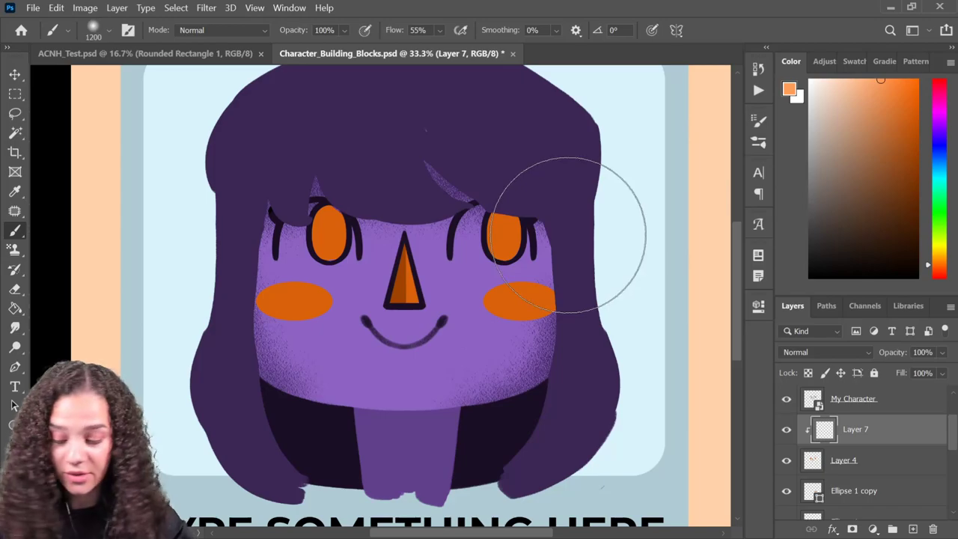
pyautogui.moveTo(316, 234); pyautogui.dragTo(318, 230)
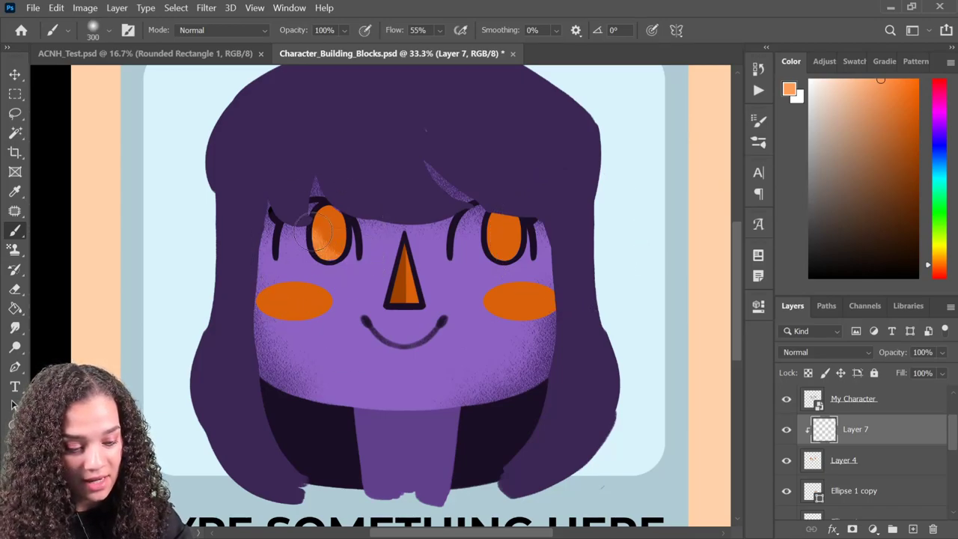
pyautogui.moveTo(491, 238); pyautogui.dragTo(488, 231)
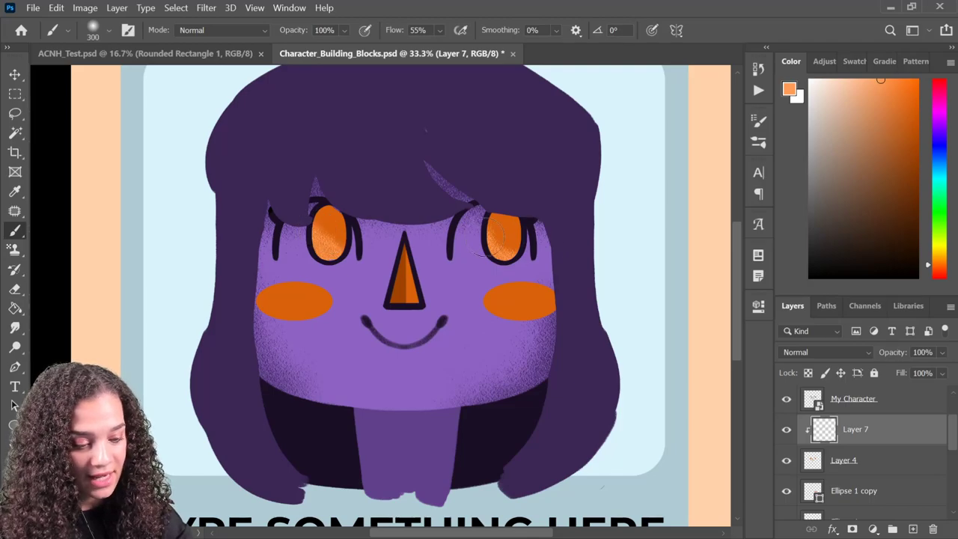
# Create a new layer directly above the hair layer, Layer 1, and clip it to the hair
pyautogui.hotkey('ctrl', '-')
pyautogui.hotkey('ctrl', '+')
pyautogui.moveTo(376, 317); pyautogui.dragTo(434, 366)
pyautogui.keyDown('ctrl'); pyautogui.click(536, 198); pyautogui.keyUp('ctrl')
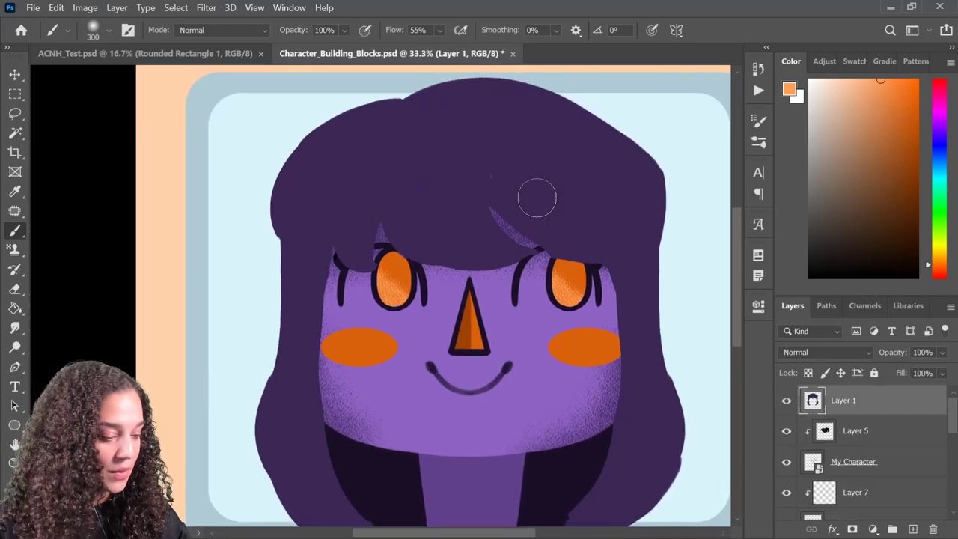
pyautogui.hotkey('ctrl', 'shift', 'n')
pyautogui.press('Return')
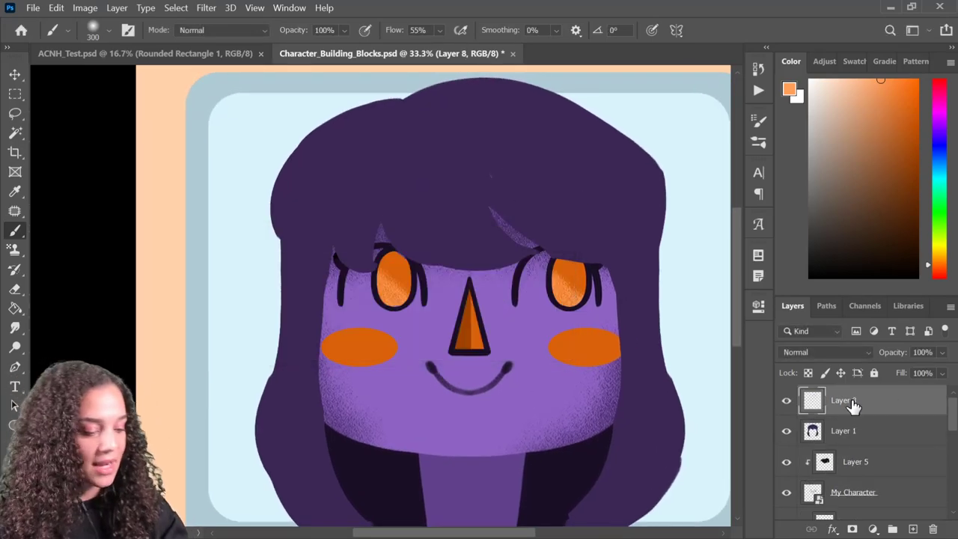
pyautogui.rightClick(883, 414)
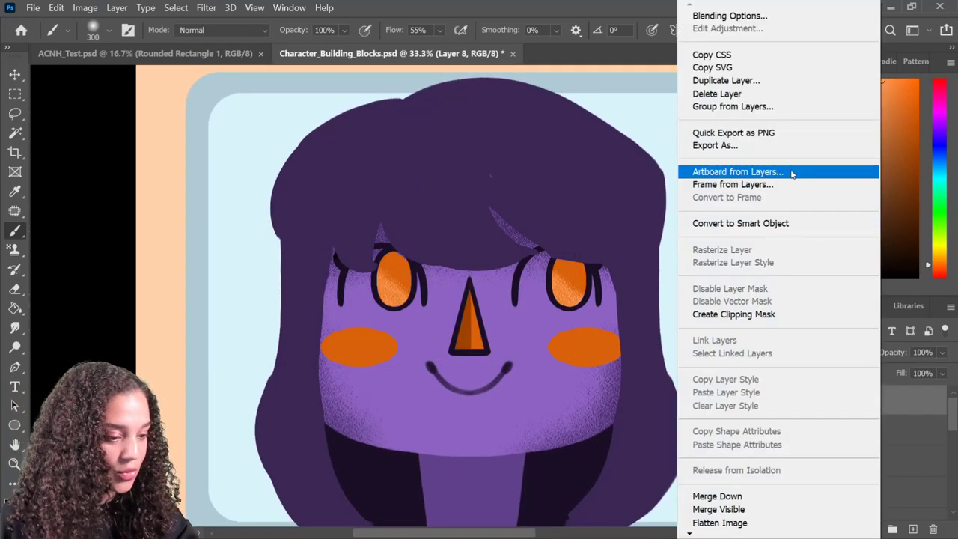
pyautogui.click(778, 316)
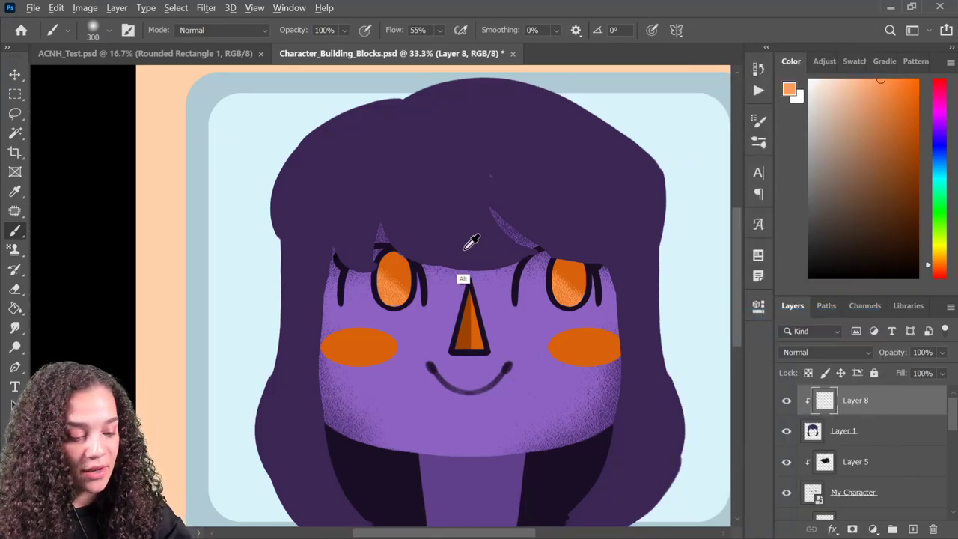
# Shade the lower part of the fringe with a darker version of the hair purple, using the brush at 1100 px
pyautogui.keyDown('alt'); pyautogui.click(468, 241); pyautogui.keyUp('alt')
pyautogui.click(853, 242)
pyautogui.press(']')
pyautogui.press(']')
pyautogui.moveTo(337, 214); pyautogui.dragTo(396, 224)
pyautogui.hotkey('ctrl', 'z')
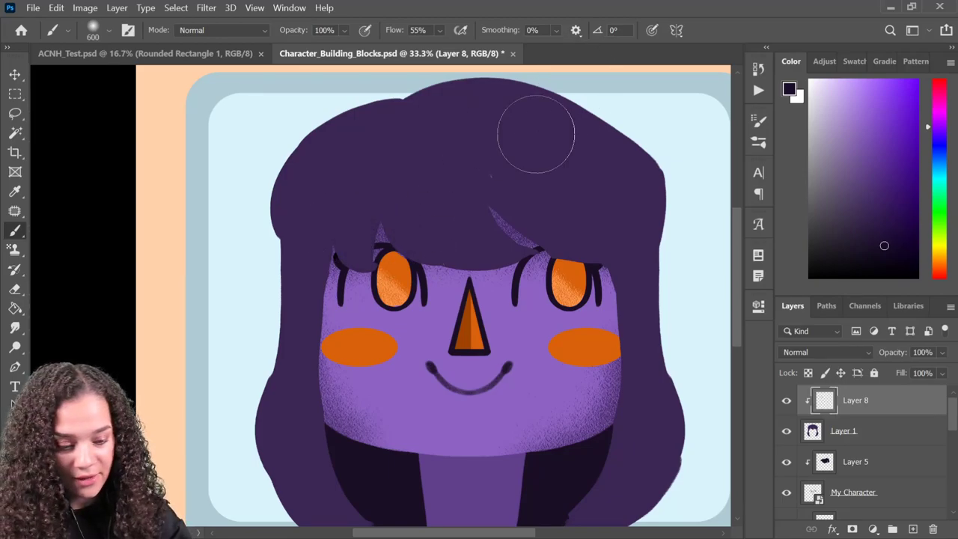
pyautogui.press(']')
pyautogui.press(']')
pyautogui.press(']')
pyautogui.press(']')
pyautogui.press(']')
pyautogui.moveTo(330, 221)
pyautogui.mouseDown()
pyautogui.moveTo(413, 226)
pyautogui.moveTo(333, 230)
pyautogui.moveTo(572, 226)
pyautogui.moveTo(400, 230)
pyautogui.moveTo(626, 218)
pyautogui.moveTo(466, 240)
pyautogui.moveTo(637, 187)
pyautogui.mouseUp()
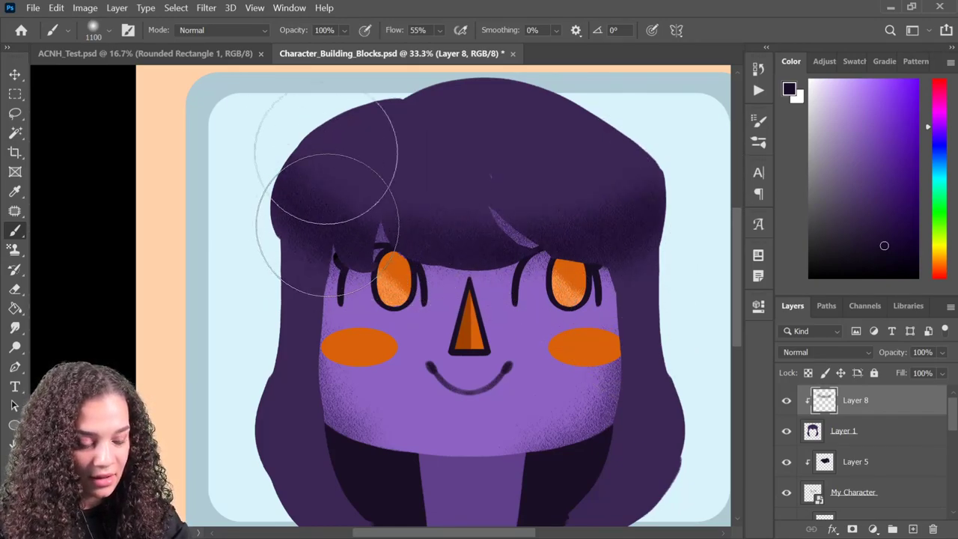
# Shade the rounded lower ends of the hair on both sides of the neck with the same very dark purple
pyautogui.moveTo(498, 314); pyautogui.dragTo(506, 202)
pyautogui.moveTo(396, 406)
pyautogui.mouseDown()
pyautogui.moveTo(384, 385)
pyautogui.moveTo(382, 427)
pyautogui.mouseUp()
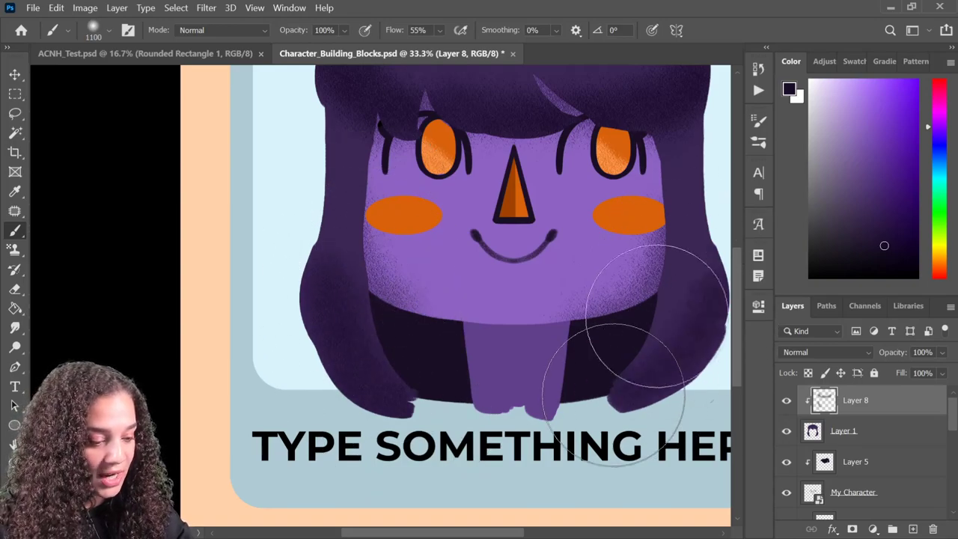
pyautogui.moveTo(524, 300); pyautogui.dragTo(533, 350)
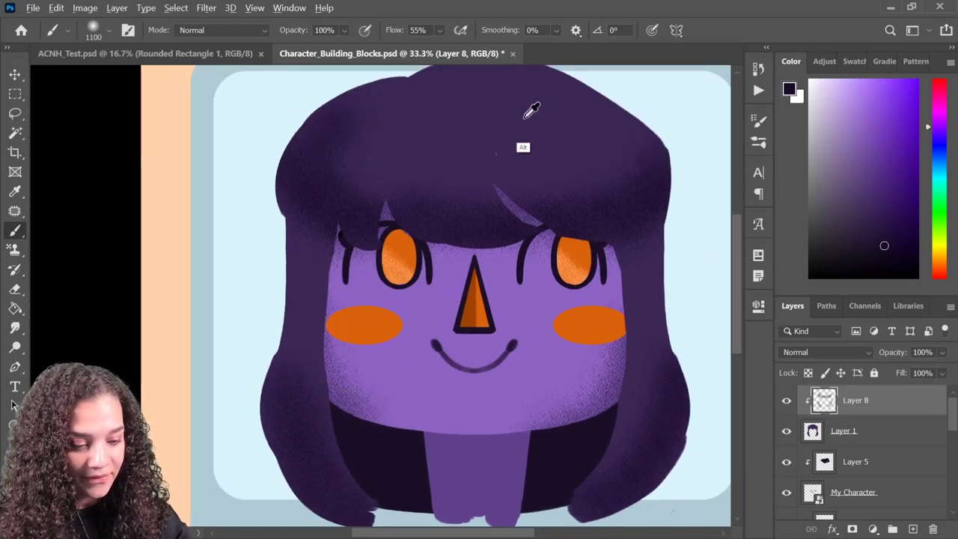
# Paint a medium purple textured highlight across the top of the hair, using the brush at 1500 to 1800 px
pyautogui.keyDown('alt'); pyautogui.click(487, 262); pyautogui.keyUp('alt')
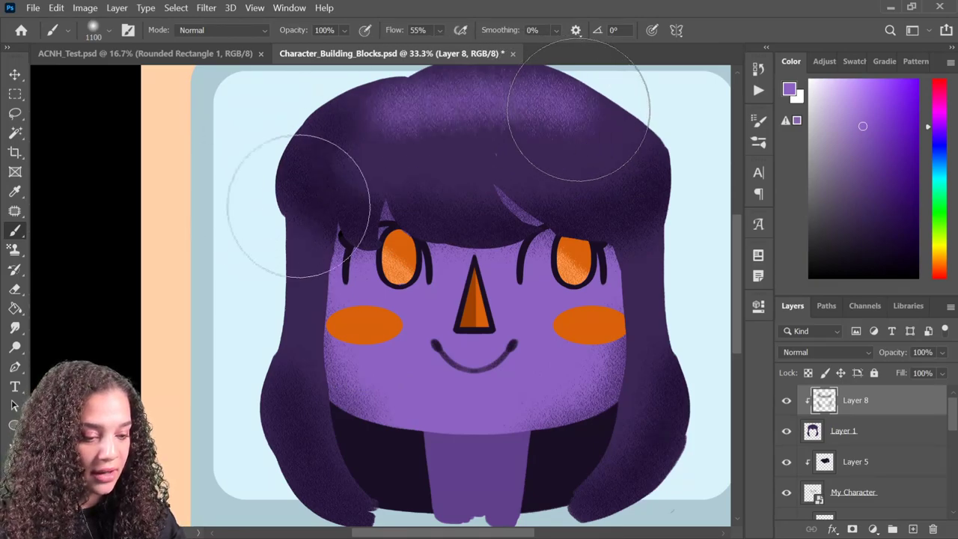
pyautogui.click(871, 193)
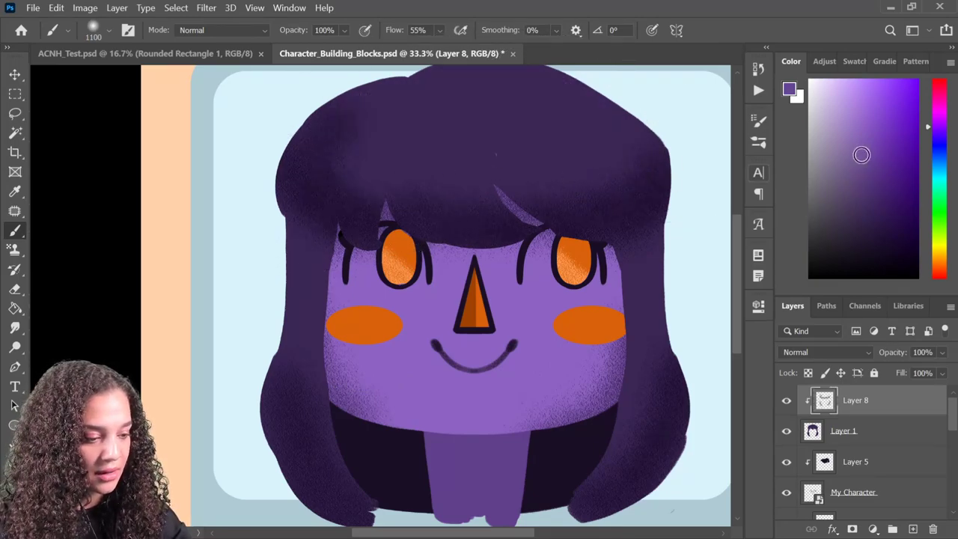
pyautogui.press(']')
pyautogui.press(']')
pyautogui.hotkey('ctrl', '-')
pyautogui.press(']')
pyautogui.moveTo(437, 150)
pyautogui.mouseDown()
pyautogui.moveTo(499, 127)
pyautogui.moveTo(458, 124)
pyautogui.moveTo(304, 182)
pyautogui.moveTo(569, 146)
pyautogui.moveTo(501, 128)
pyautogui.moveTo(363, 150)
pyautogui.moveTo(570, 170)
pyautogui.moveTo(477, 150)
pyautogui.moveTo(396, 150)
pyautogui.moveTo(495, 188)
pyautogui.moveTo(591, 155)
pyautogui.moveTo(346, 153)
pyautogui.moveTo(402, 149)
pyautogui.moveTo(398, 178)
pyautogui.mouseUp()
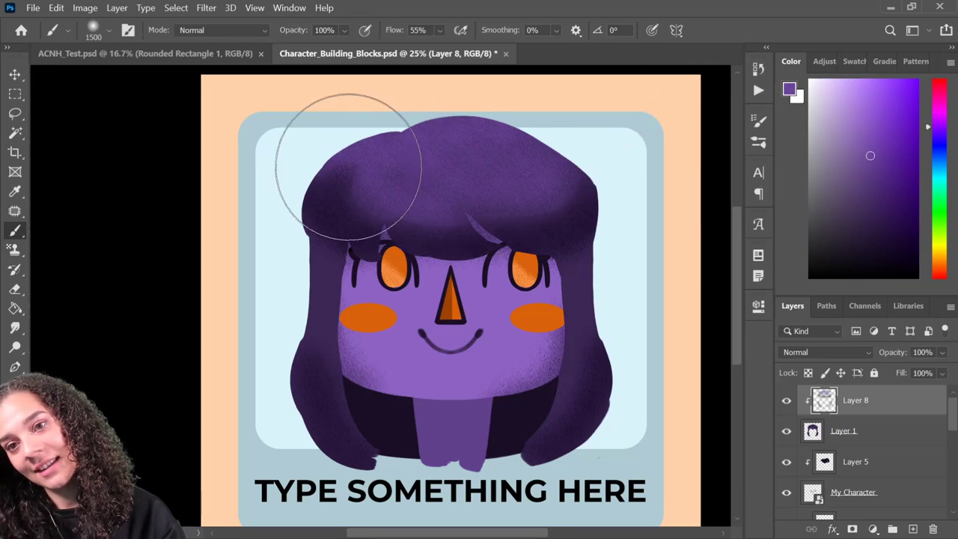
pyautogui.press(']')
pyautogui.press(']')
pyautogui.press(']')
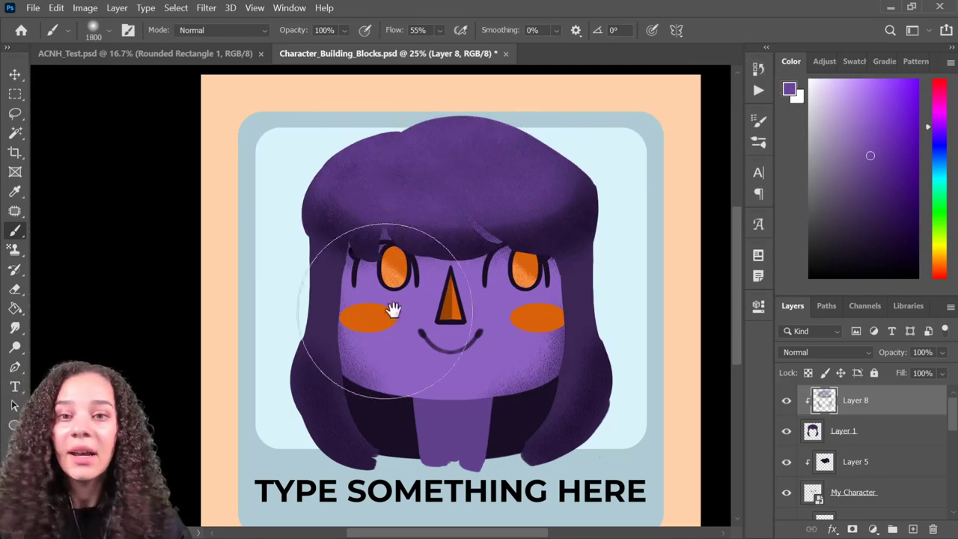
# Switch to a dark purple and deepen the shading along the fringe with the brush at 1200 to 1400 px
pyautogui.moveTo(374, 311); pyautogui.dragTo(395, 255)
pyautogui.moveTo(866, 205); pyautogui.dragTo(873, 235)
pyautogui.press('[')
pyautogui.press('[')
pyautogui.moveTo(557, 159)
pyautogui.mouseDown()
pyautogui.moveTo(594, 124)
pyautogui.moveTo(516, 157)
pyautogui.moveTo(456, 158)
pyautogui.mouseUp()
pyautogui.press('[')
pyautogui.press('[')
pyautogui.press('[')
pyautogui.press('[')
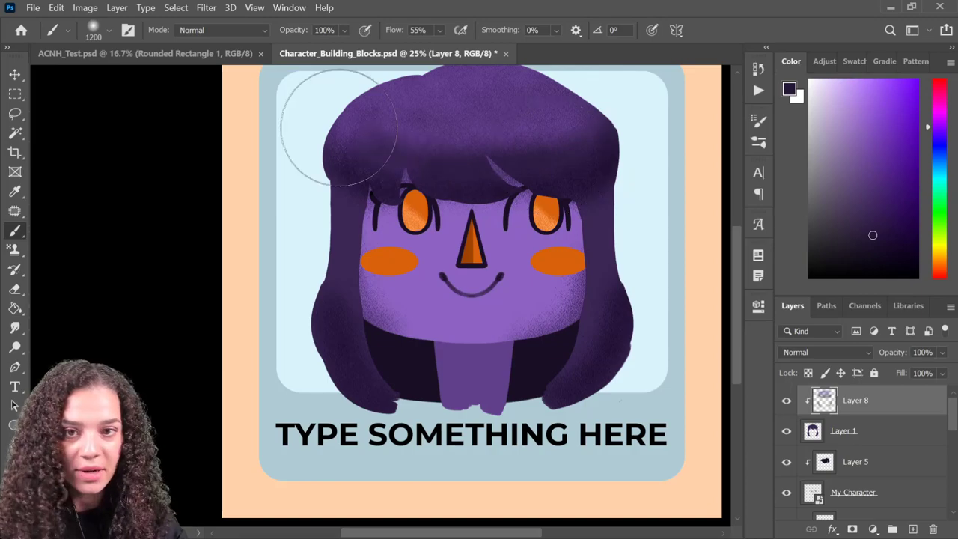
pyautogui.moveTo(405, 135); pyautogui.dragTo(430, 149)
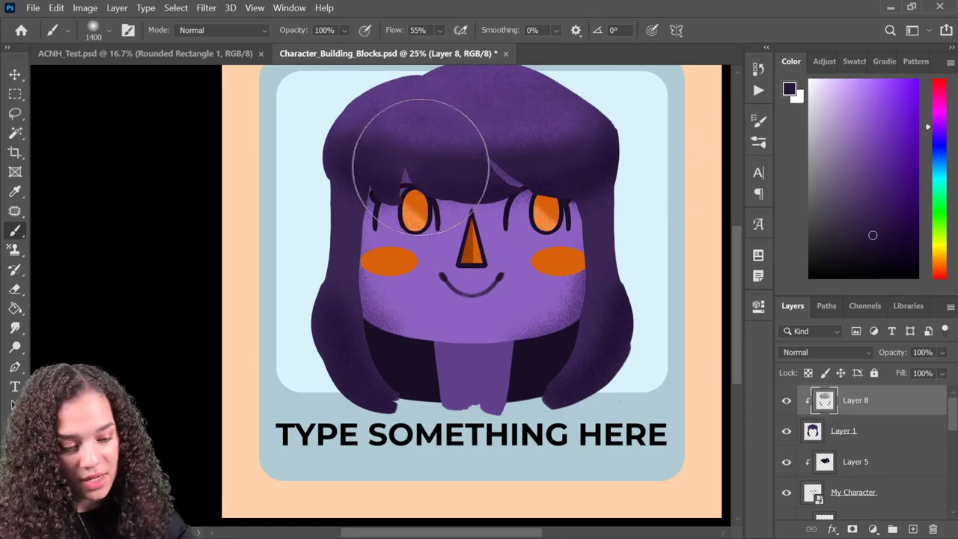
# Paint dark purple curved strand lines running up through the fringe with the brush at 250 px
pyautogui.press('[')
pyautogui.press('[')
pyautogui.press('[')
pyautogui.press('[')
pyautogui.press('[')
pyautogui.press('[')
pyautogui.press('[')
pyautogui.press('[')
pyautogui.press('[')
pyautogui.press('[')
pyautogui.moveTo(395, 147); pyautogui.dragTo(400, 95)
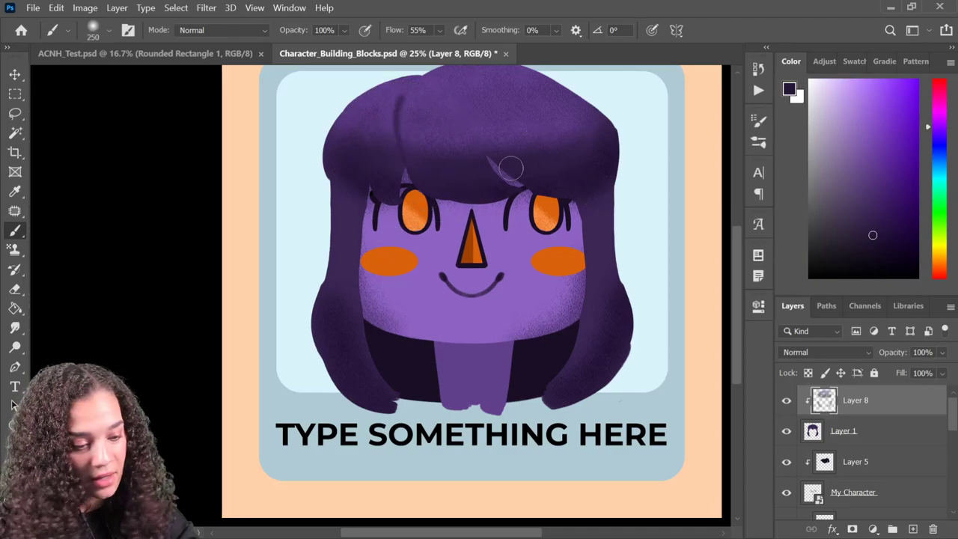
pyautogui.moveTo(473, 146); pyautogui.dragTo(469, 86)
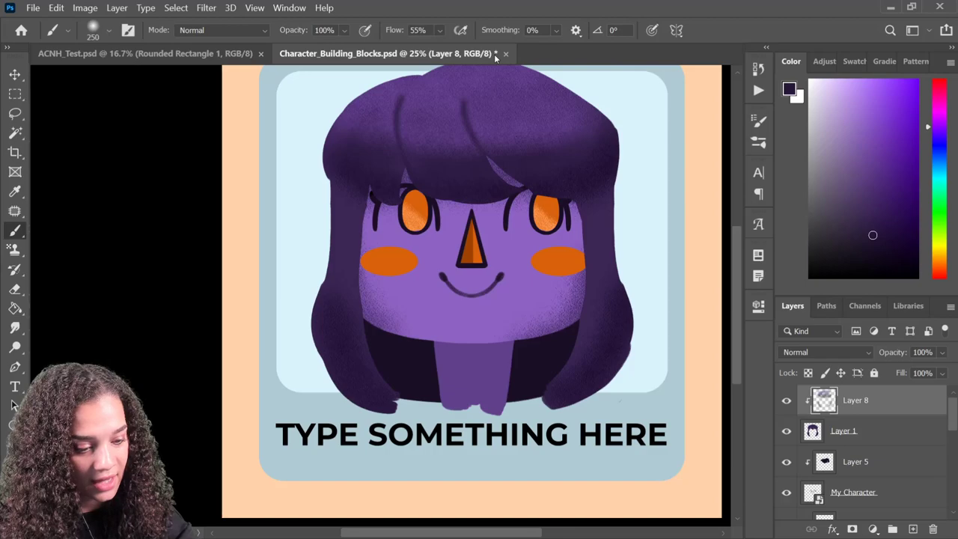
pyautogui.moveTo(583, 160); pyautogui.dragTo(554, 95)
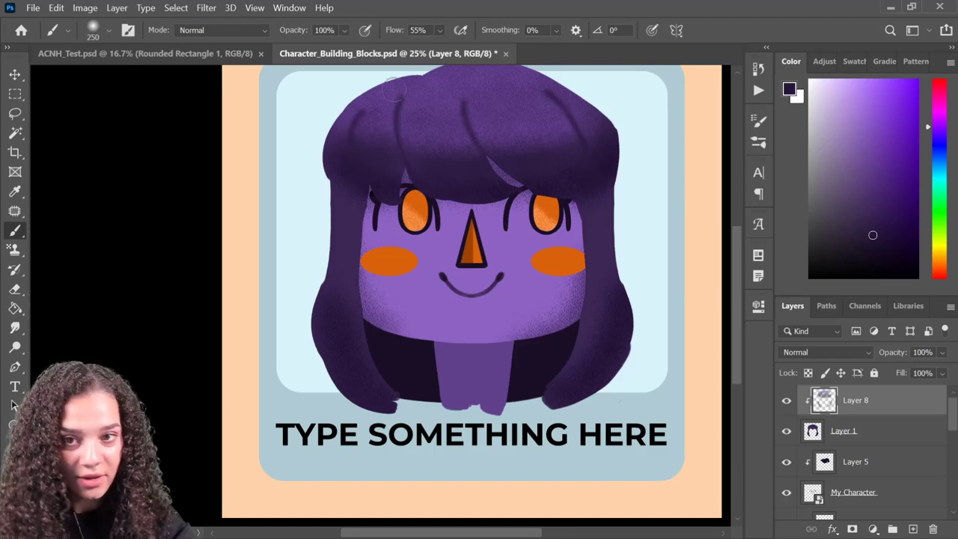
# Create a new layer directly above the neck layer, Layer 3, and clip it to the neck
pyautogui.hotkey('ctrl', '-')
pyautogui.hotkey('ctrl', '+')
pyautogui.hotkey('ctrl', '+')
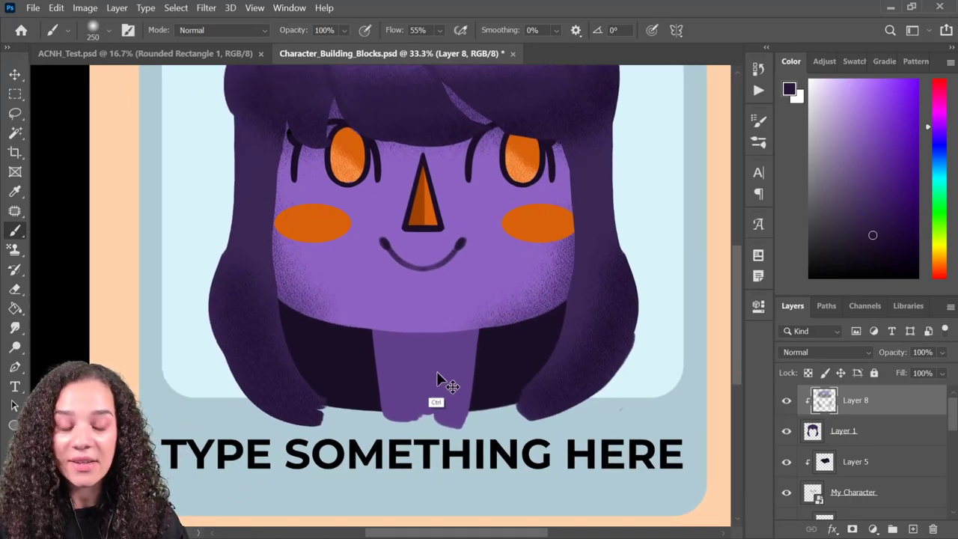
pyautogui.keyDown('ctrl'); pyautogui.click(442, 366); pyautogui.keyUp('ctrl')
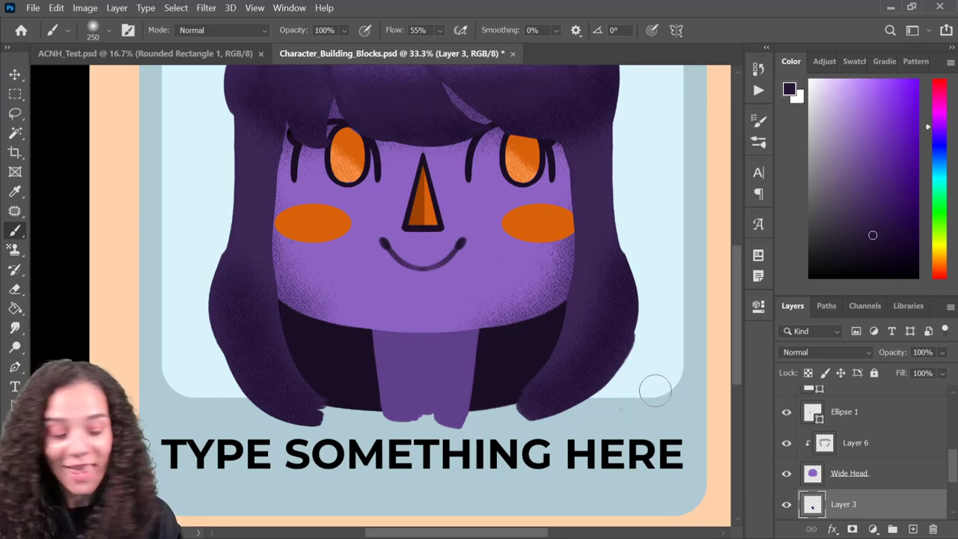
pyautogui.hotkey('ctrl', 'shift', 'alt', 'n')
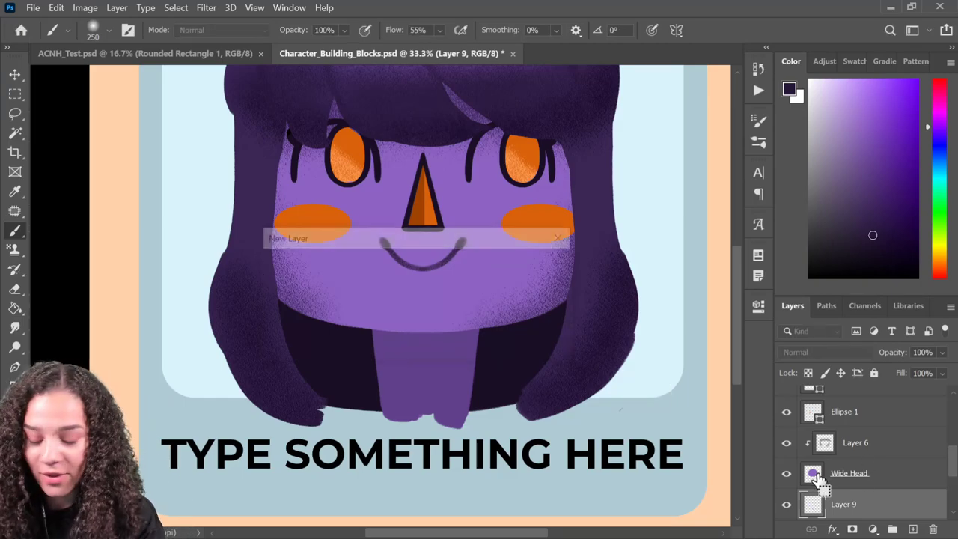
pyautogui.rightClick(885, 499)
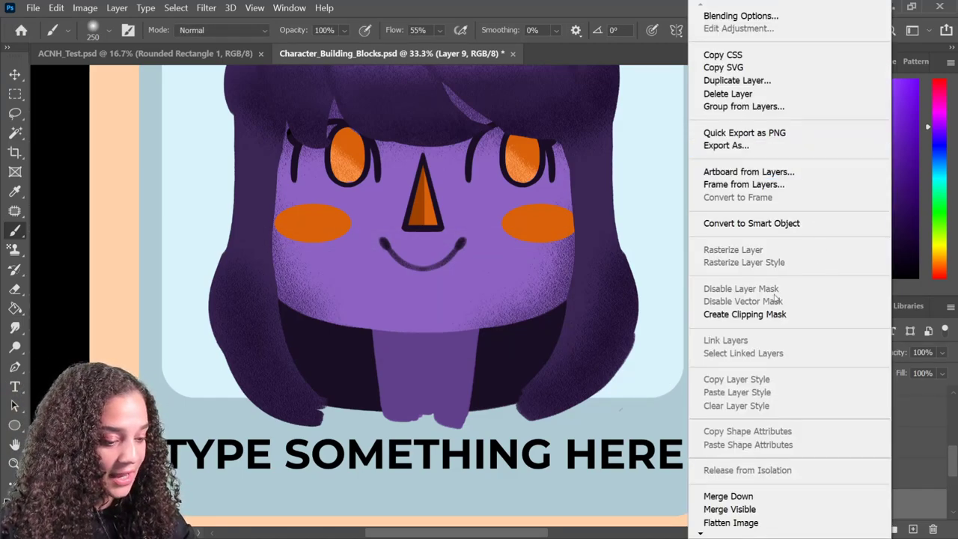
pyautogui.click(842, 318)
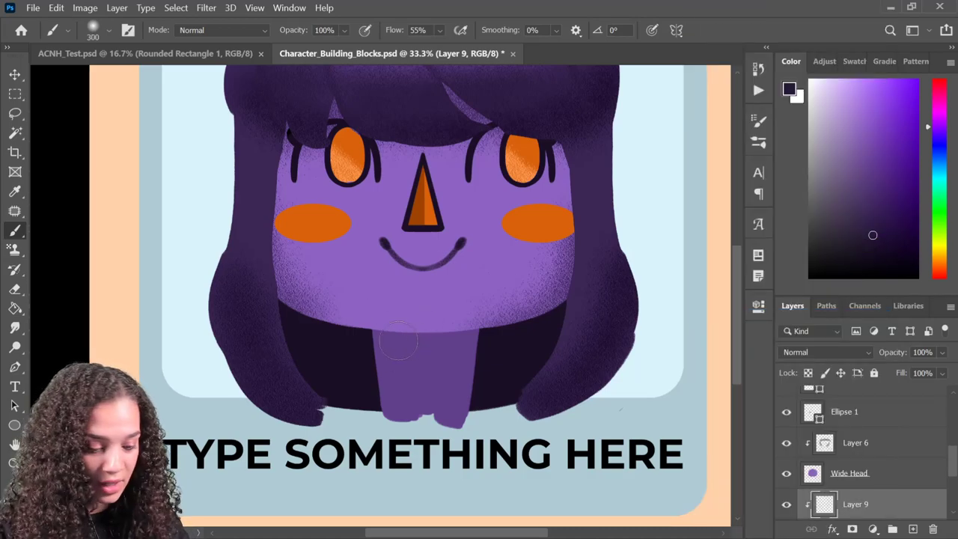
# Shade the top of the neck beneath the chin with dark purple noise, enlarging the brush to 1000 px
pyautogui.moveTo(396, 340)
pyautogui.mouseDown()
pyautogui.moveTo(532, 341)
pyautogui.moveTo(441, 347)
pyautogui.moveTo(367, 338)
pyautogui.mouseUp()
pyautogui.press(']')
pyautogui.press(']')
pyautogui.press(']')
pyautogui.press(']')
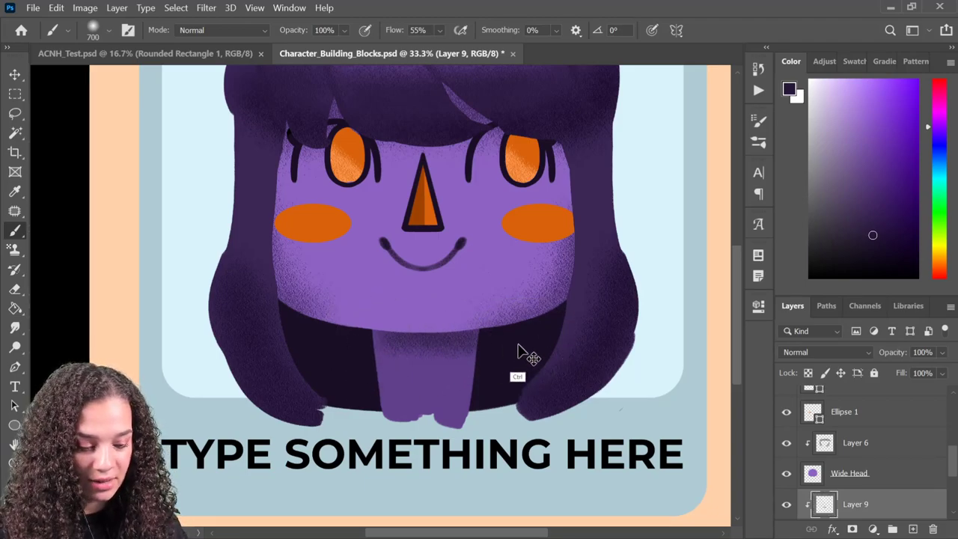
pyautogui.press(']')
pyautogui.press(']')
pyautogui.press(']')
pyautogui.moveTo(364, 342); pyautogui.dragTo(352, 396)
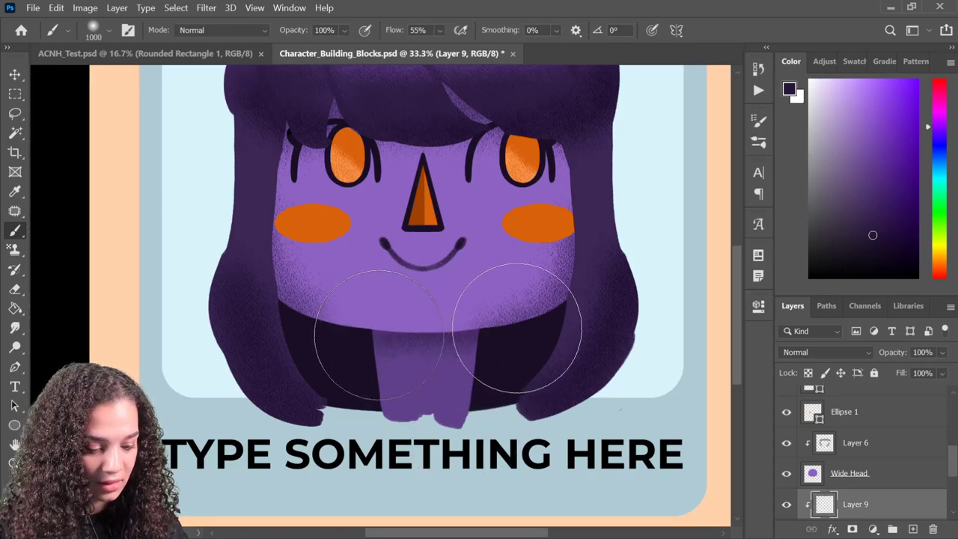
pyautogui.hotkey('ctrl', '-')
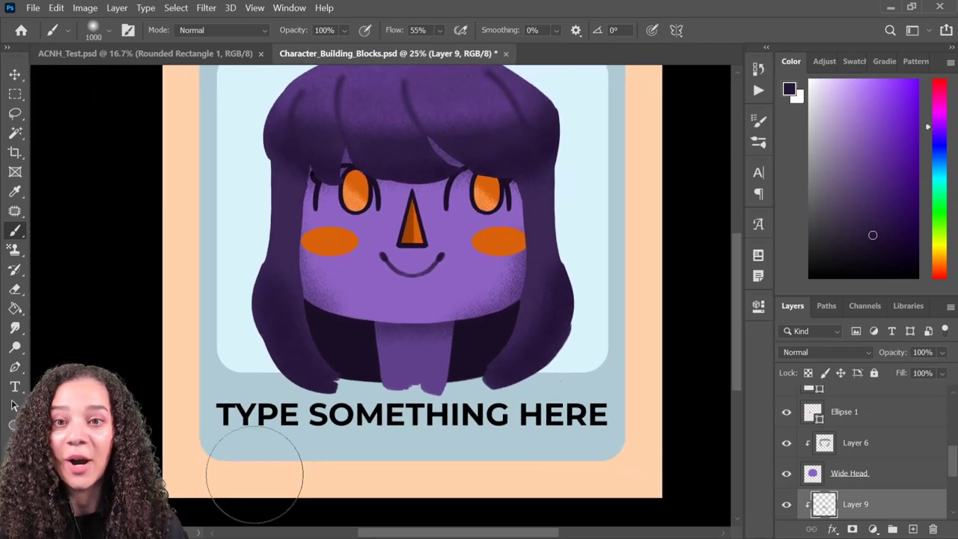
# Draw a rounded rectangle about 221 by 131 px beside the neck and set all its corner radii to 15 px
pyautogui.hotkey('ctrl', '+')
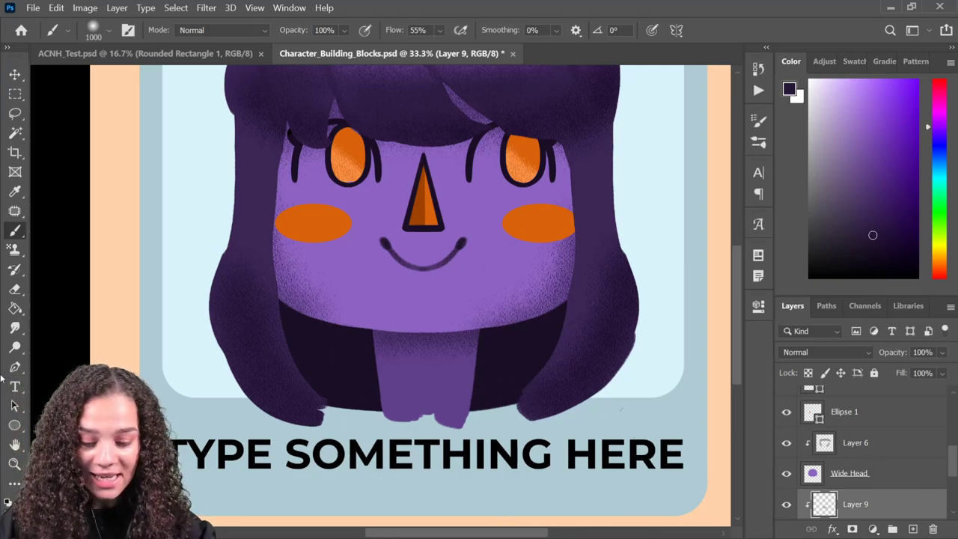
pyautogui.click(14, 426)
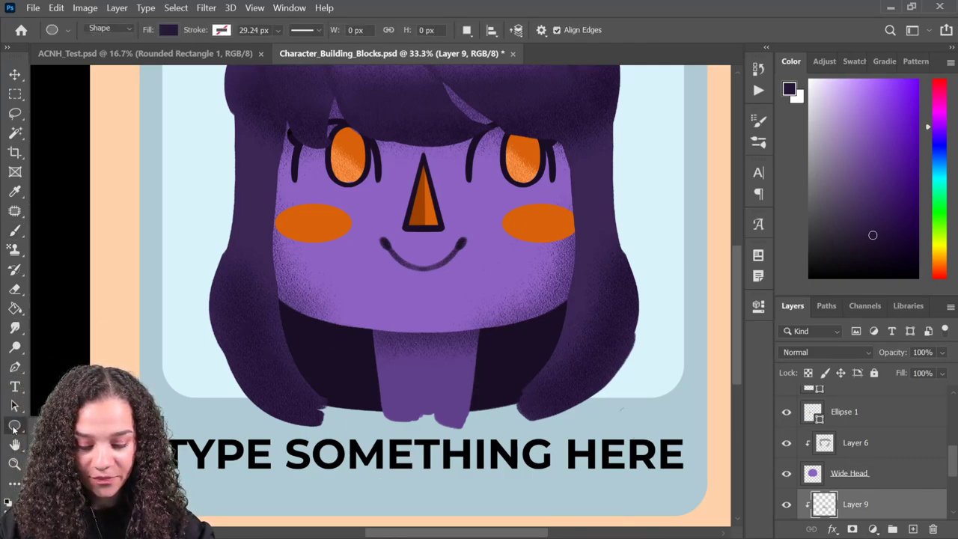
pyautogui.hotkey('shift', 'u')
pyautogui.moveTo(466, 360); pyautogui.dragTo(505, 380)
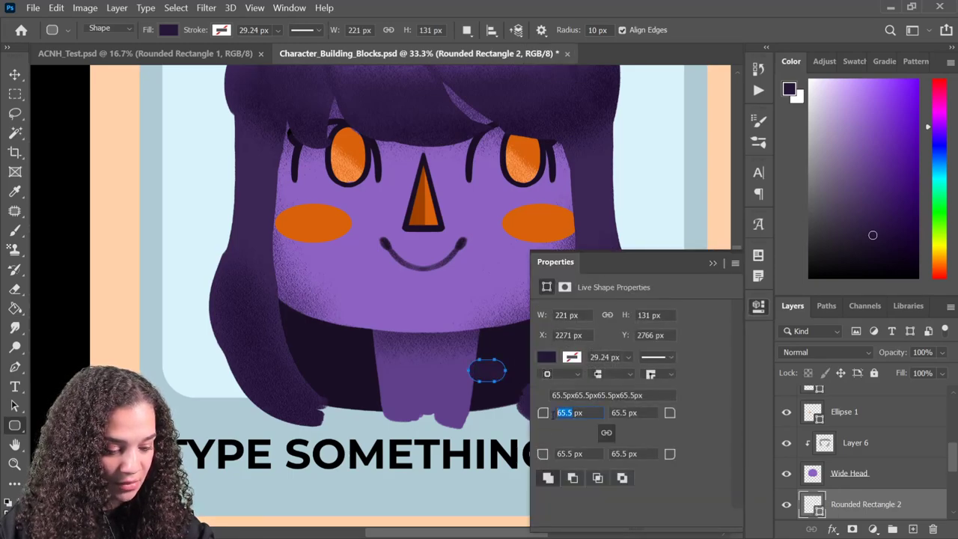
pyautogui.click(552, 416)
pyautogui.write('15')
pyautogui.press('Return')
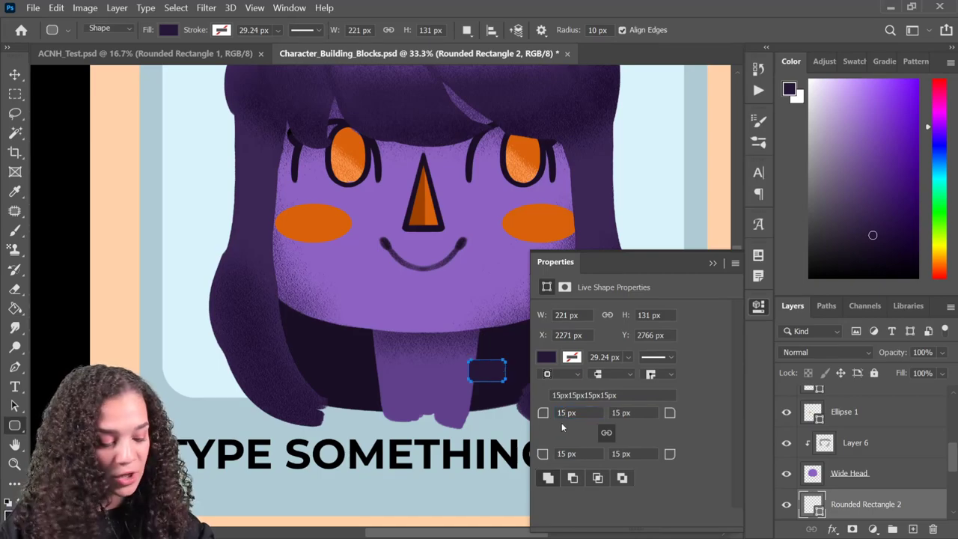
# Change the rounded rectangle's fill to a muted blue-grey
pyautogui.click(555, 357)
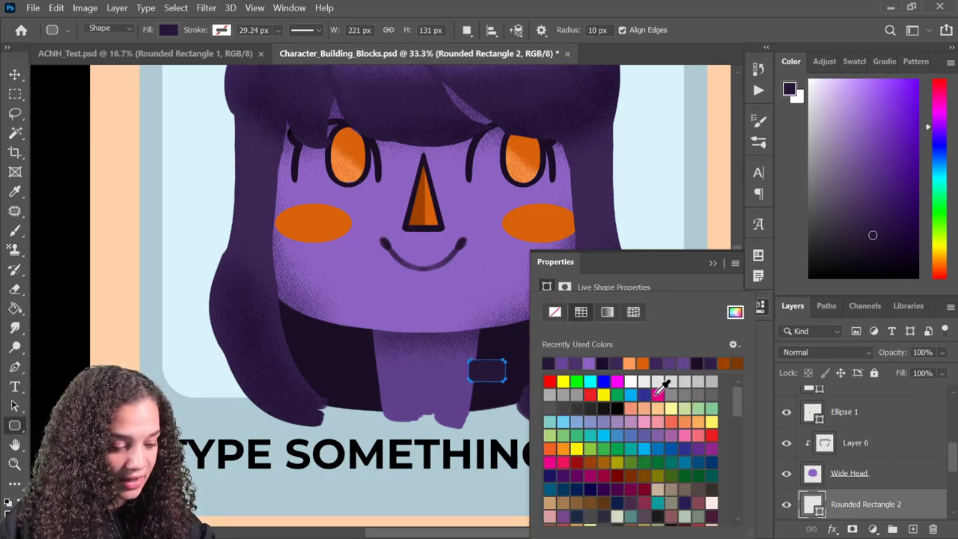
pyautogui.click(567, 420)
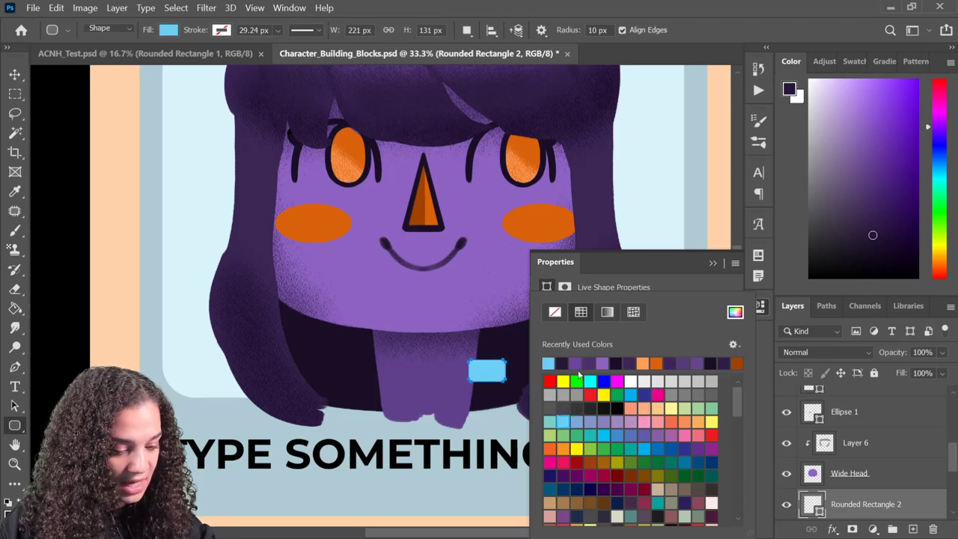
pyautogui.click(734, 312)
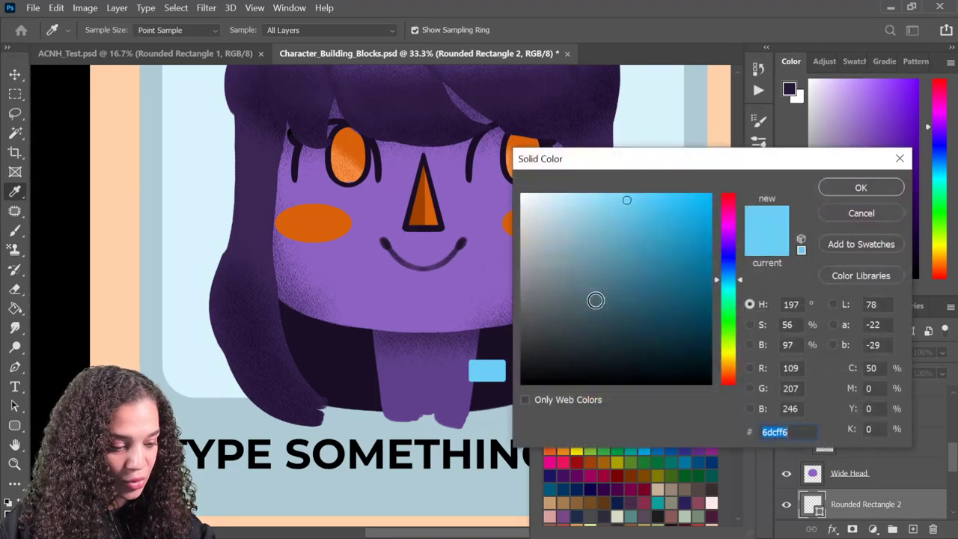
pyautogui.click(570, 257)
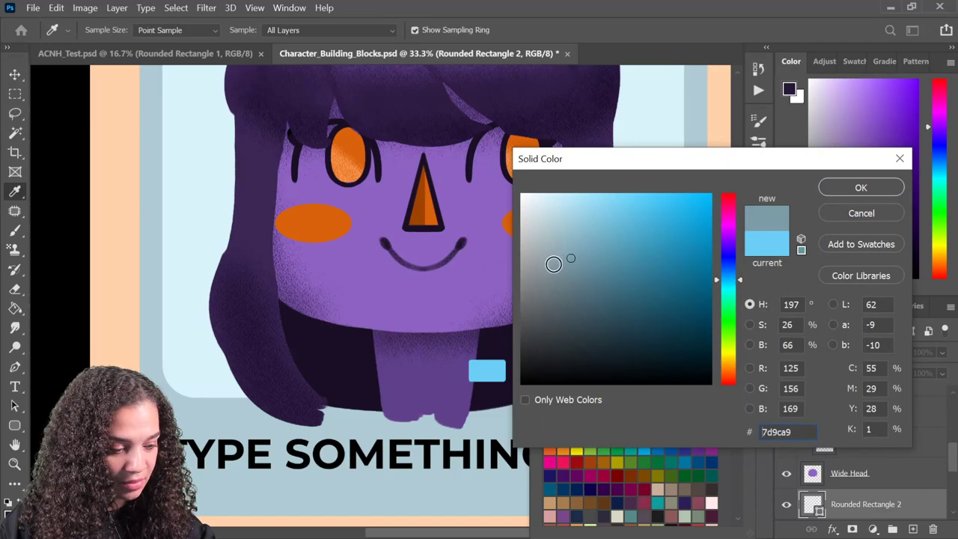
pyautogui.click(553, 276)
pyautogui.click(859, 188)
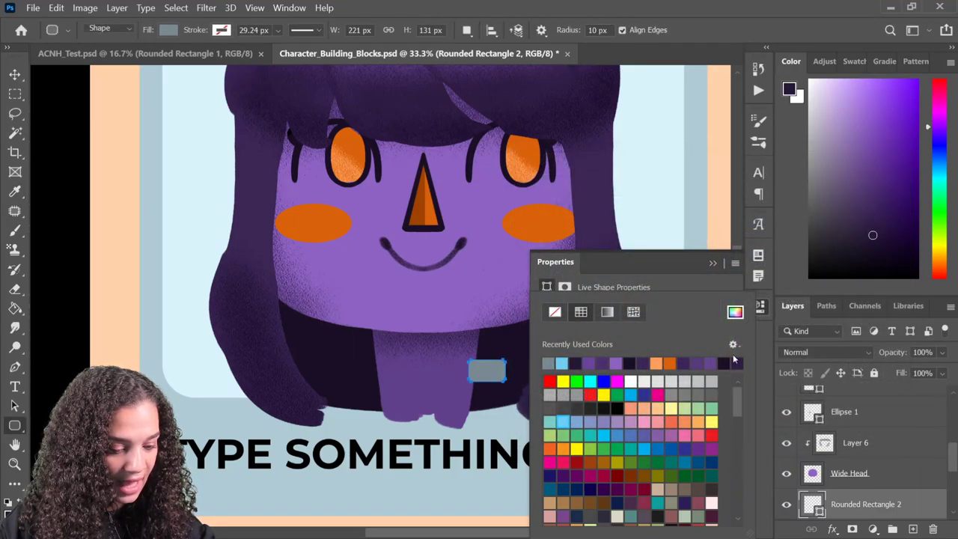
pyautogui.click(759, 307)
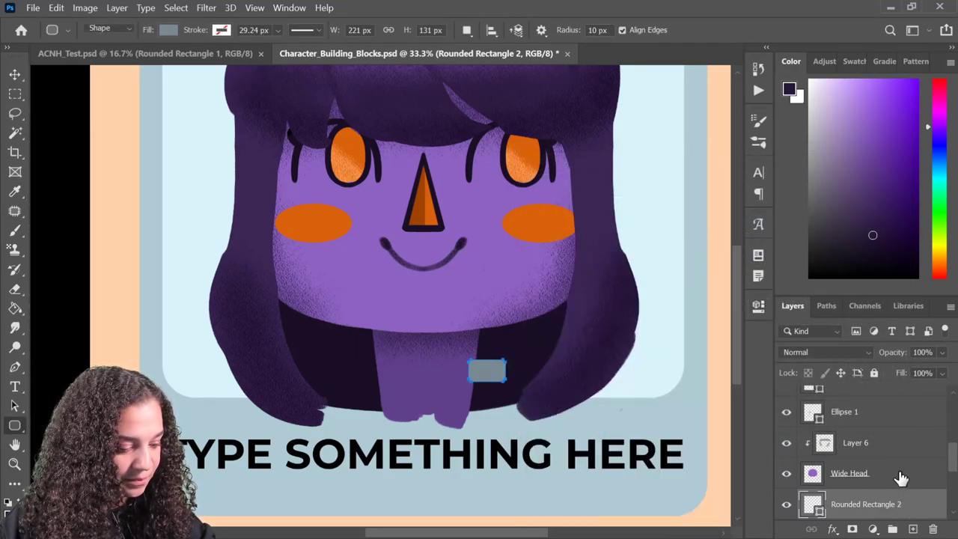
# Rotate the rounded rectangle 90° so it stands upright and place it slightly away from the neck as a bolt head
pyautogui.hotkey('ctrl', '+')
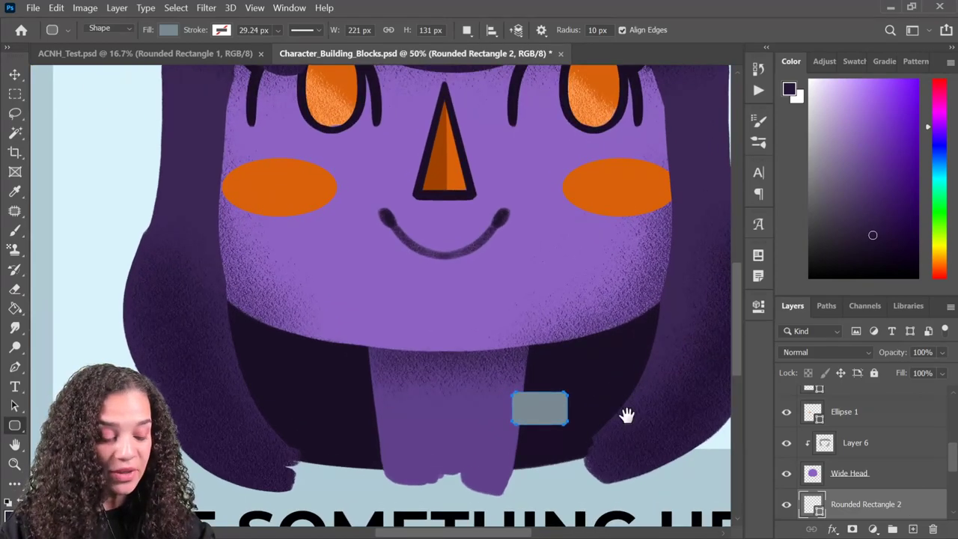
pyautogui.hotkey('ctrl', '+')
pyautogui.hotkey('ctrl', '+')
pyautogui.moveTo(560, 298); pyautogui.dragTo(486, 322)
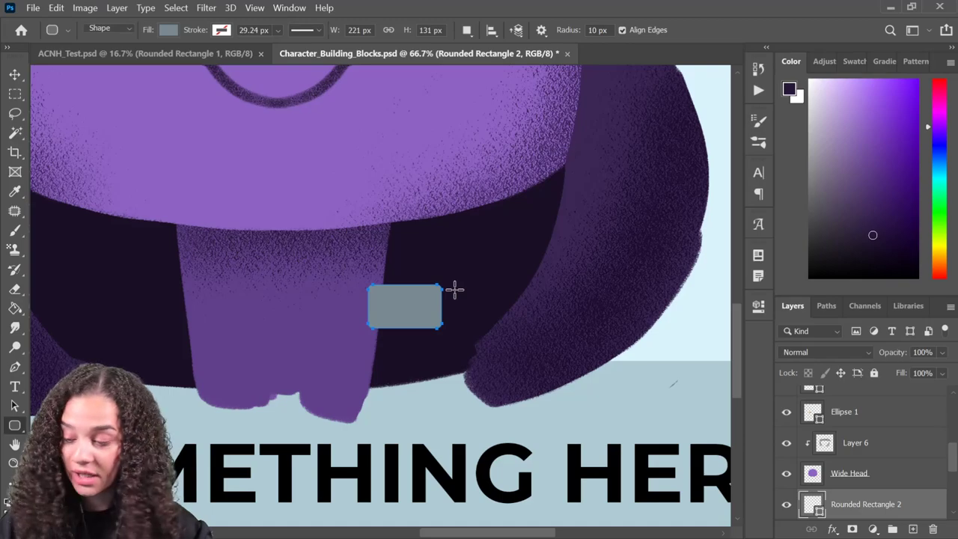
pyautogui.hotkey('ctrl', 't')
pyautogui.moveTo(481, 331); pyautogui.dragTo(443, 238)
pyautogui.moveTo(427, 285); pyautogui.dragTo(444, 302)
pyautogui.press('Return')
# Duplicate the upright rectangle, rotate the copy 90° and move it between the bolt head and the neck as the shaft
pyautogui.hotkey('ctrl', 'j')
pyautogui.hotkey('ctrl', 't')
pyautogui.moveTo(482, 268); pyautogui.dragTo(485, 338)
pyautogui.moveTo(457, 306); pyautogui.dragTo(417, 306)
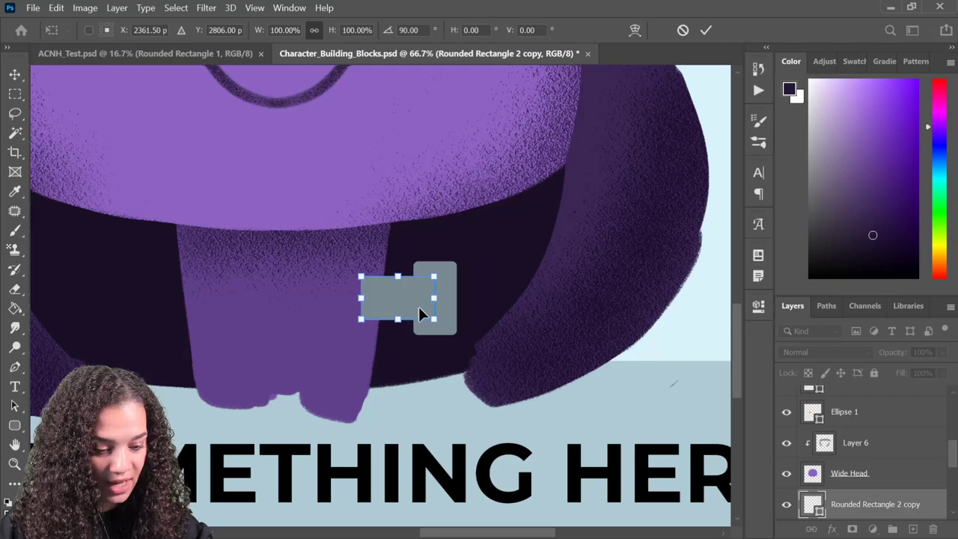
pyautogui.press('Return')
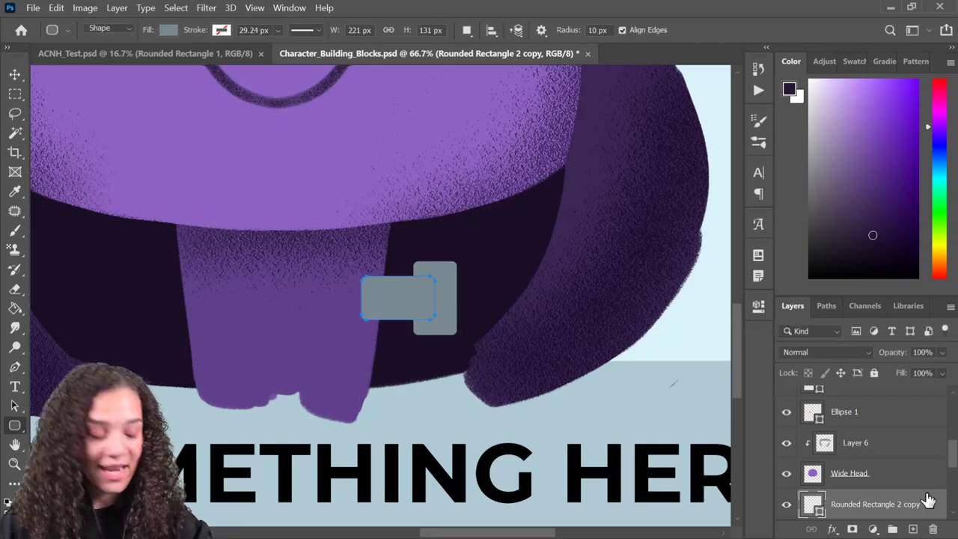
# Combine the two bolt rectangles into one smart object, rasterize it and place it beneath the neck layer, Layer 3
pyautogui.scroll(-2, 894, 502)
pyautogui.keyDown('shift'); pyautogui.click(904, 473); pyautogui.keyUp('shift')
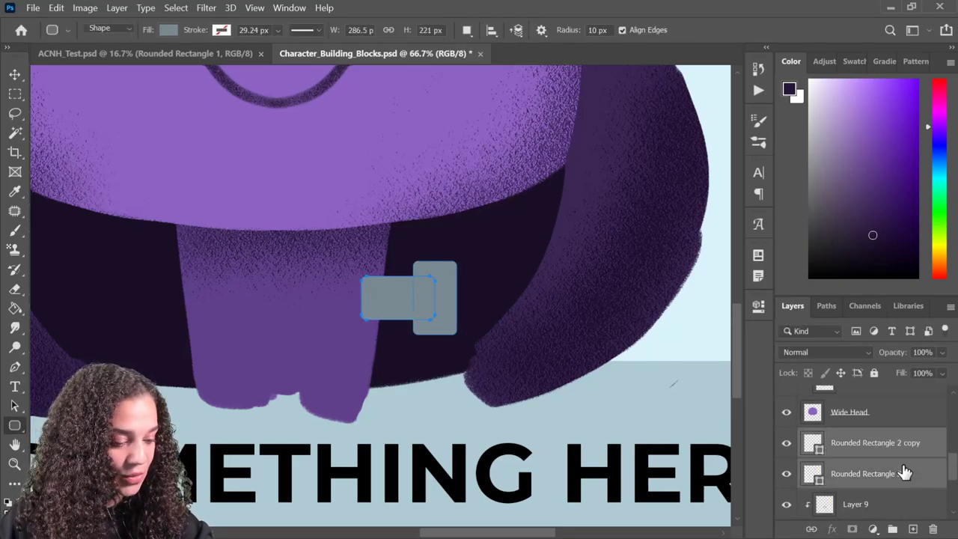
pyautogui.rightClick(898, 470)
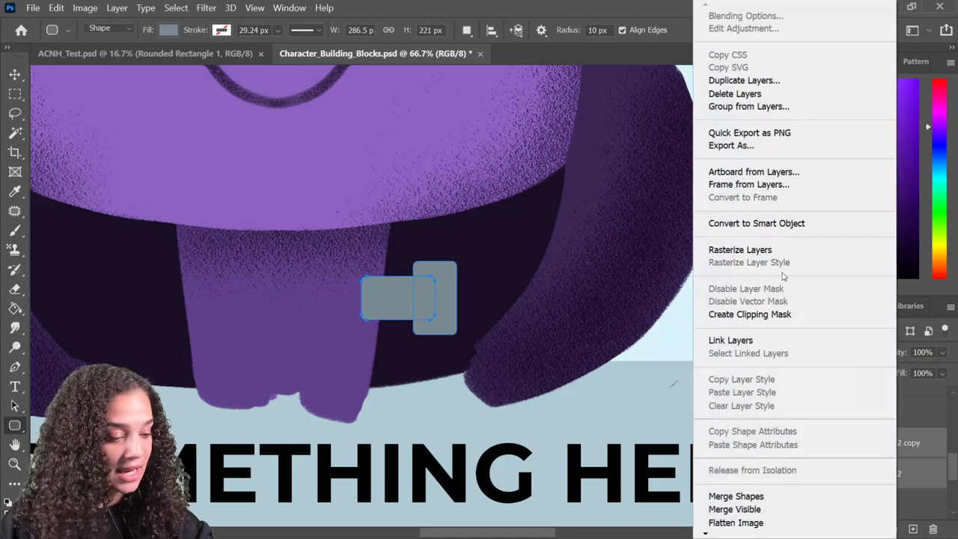
pyautogui.click(791, 224)
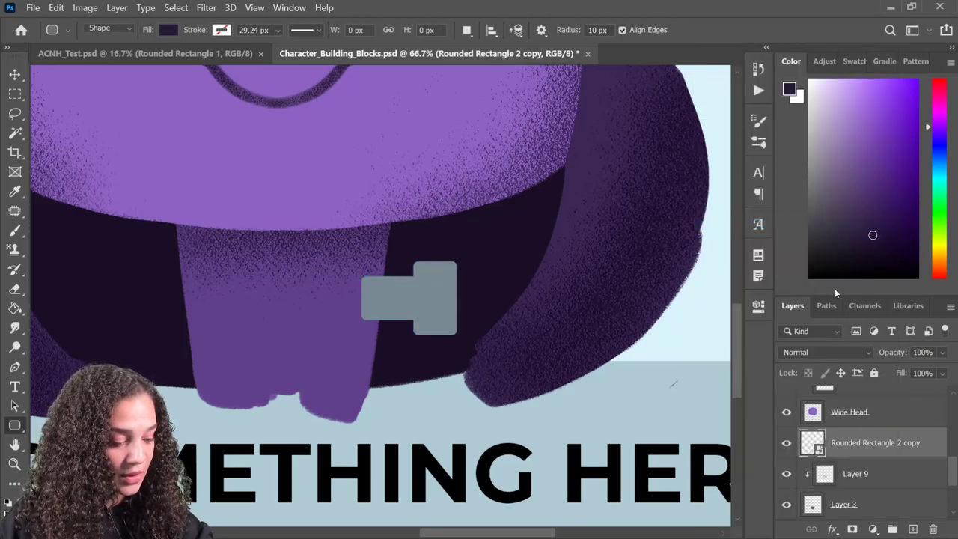
pyautogui.rightClick(916, 446)
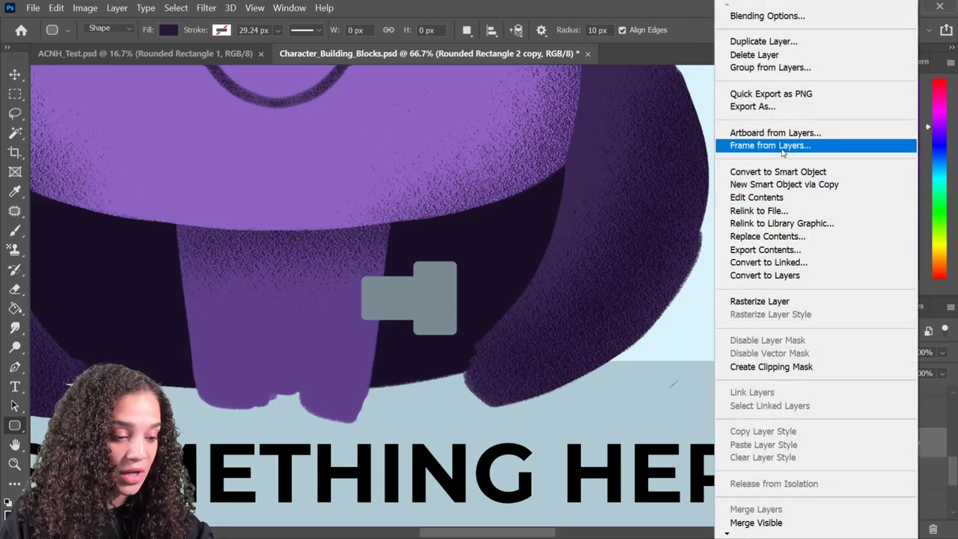
pyautogui.click(804, 302)
pyautogui.moveTo(926, 456); pyautogui.dragTo(935, 498)
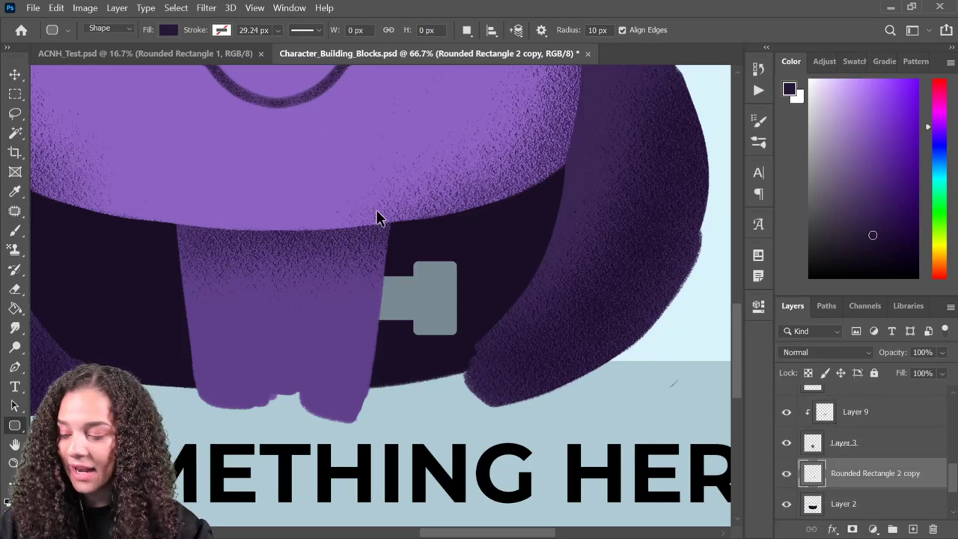
# Duplicate the bolt, flip the copy horizontally and move it to the opposite side of the neck
pyautogui.hotkey('ctrl', 'j')
pyautogui.hotkey('ctrl', 't')
pyautogui.rightClick(434, 293)
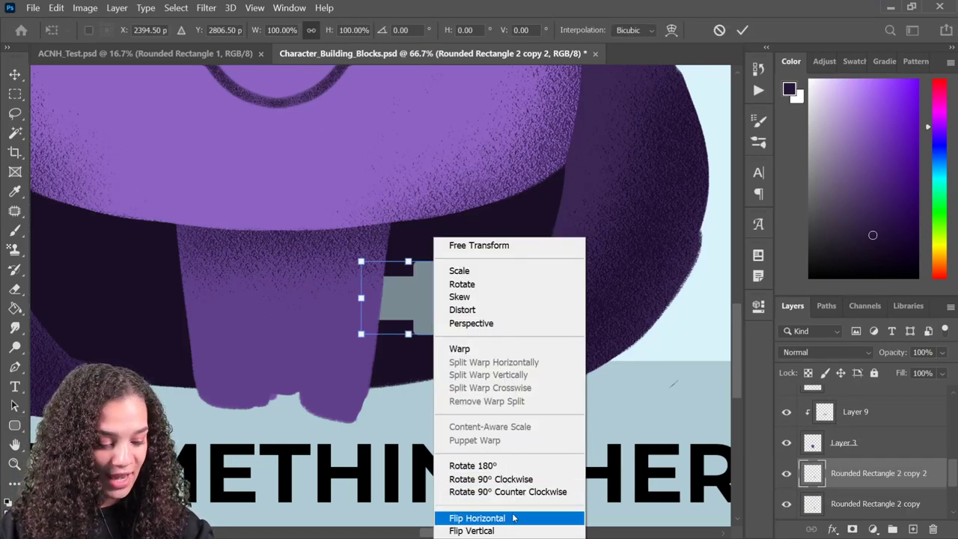
pyautogui.click(481, 518)
pyautogui.moveTo(423, 307); pyautogui.dragTo(187, 304)
pyautogui.press('Return')
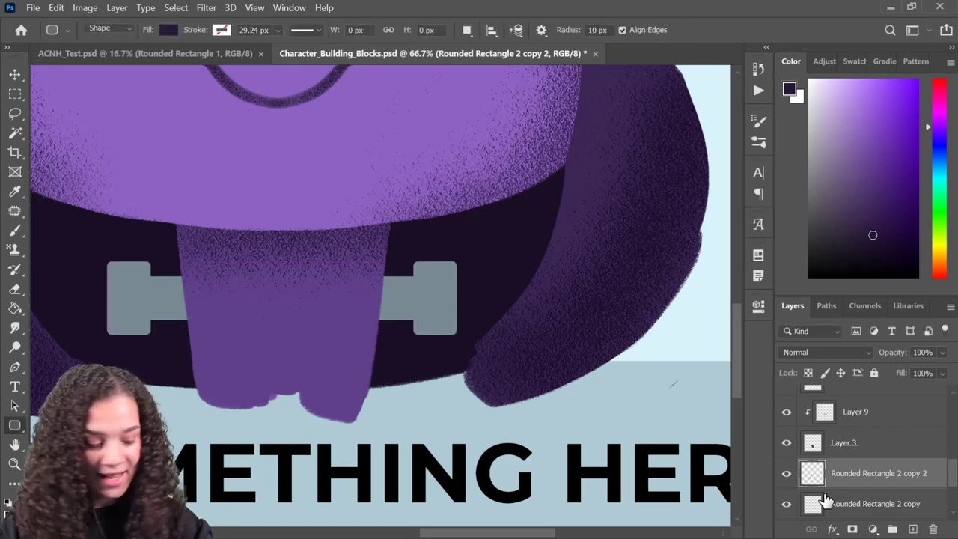
# Merge the two bolt layers into one and add a new layer above it, clipped to the bolts
pyautogui.scroll(-1, 928, 490)
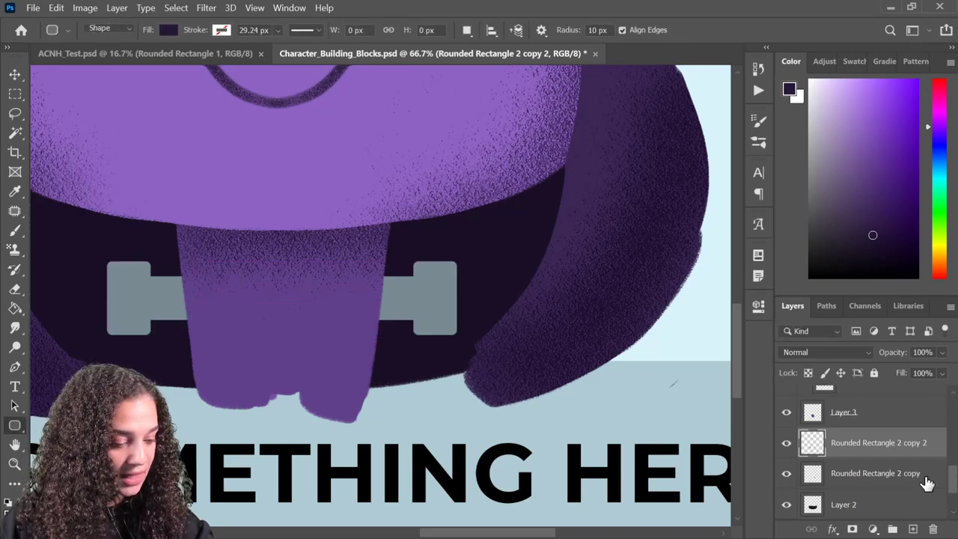
pyautogui.keyDown('shift'); pyautogui.click(922, 476); pyautogui.keyUp('shift')
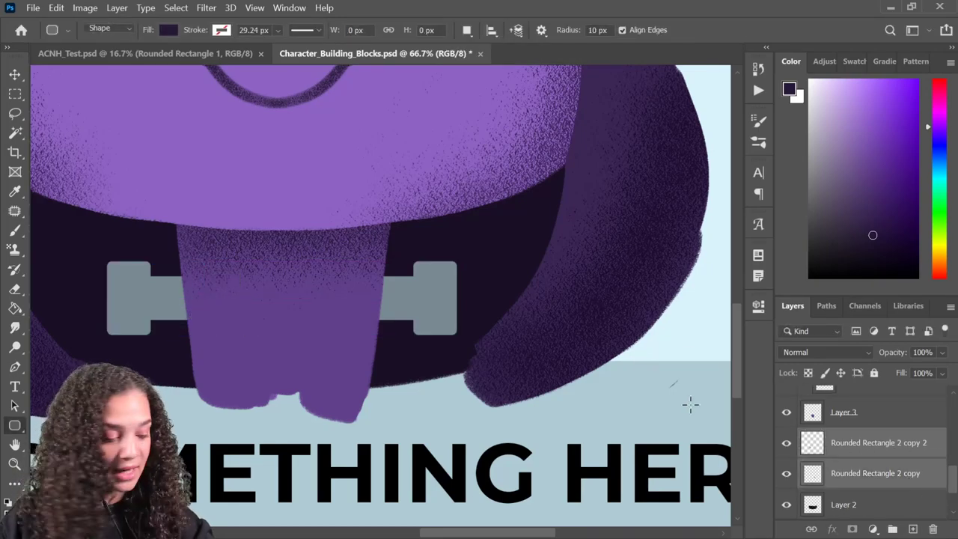
pyautogui.hotkey('ctrl', 'e')
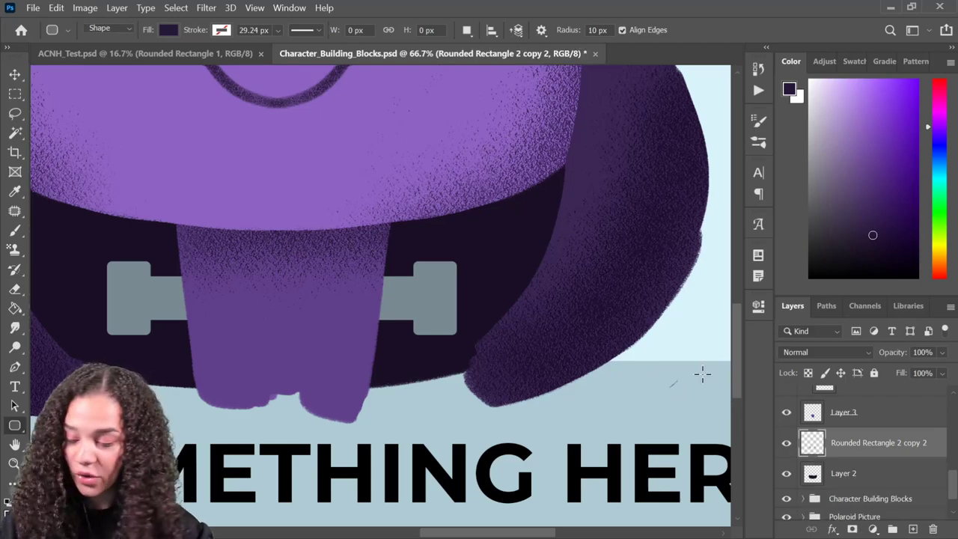
pyautogui.hotkey('ctrl', 'shift', 'n')
pyautogui.press('Return')
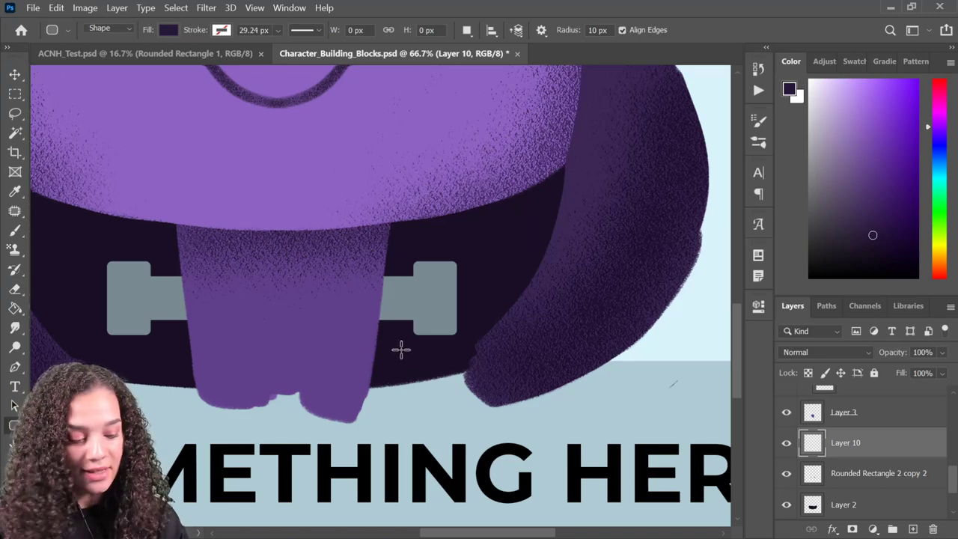
pyautogui.rightClick(903, 435)
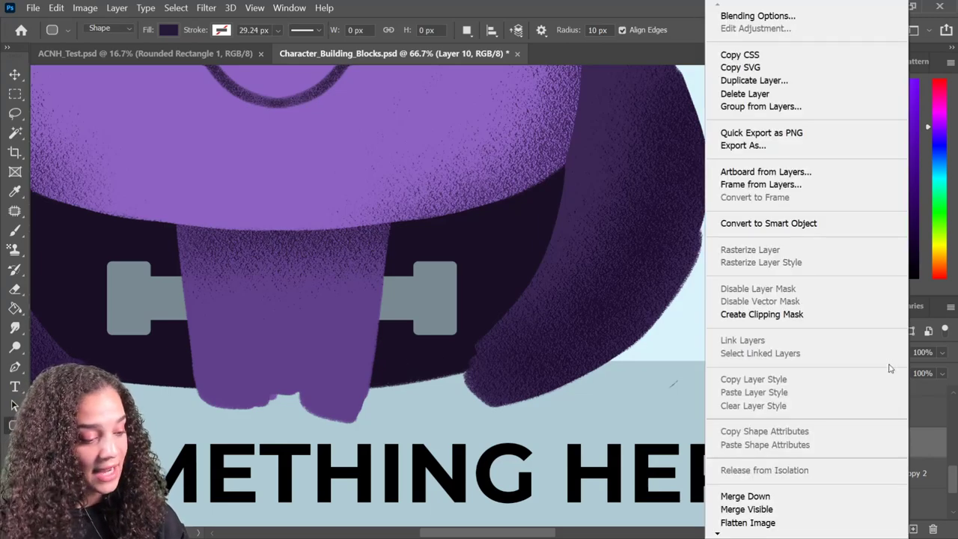
pyautogui.click(789, 317)
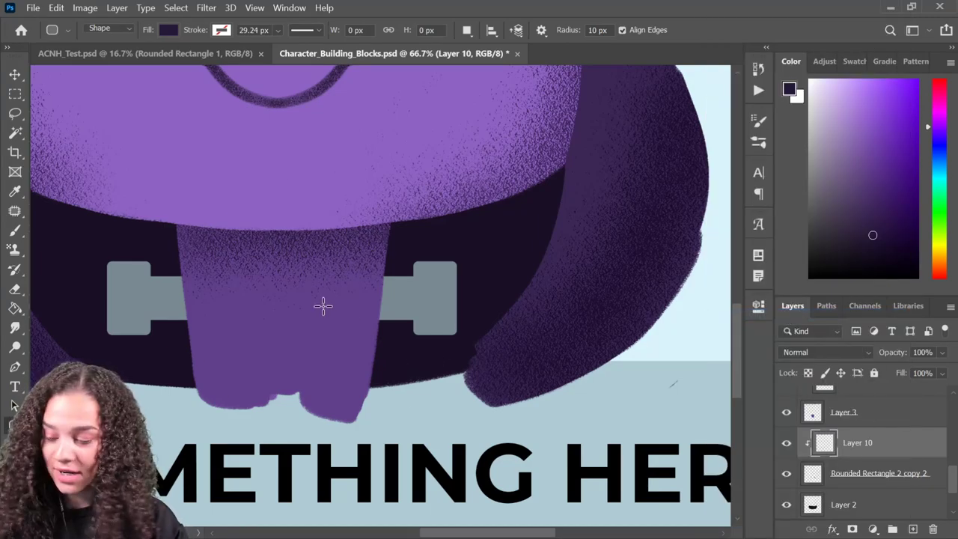
# Shade the upper and lower edges of both bolts in a darker blue-grey with the brush at 150 px
pyautogui.press('b')
pyautogui.press('[')
pyautogui.press('[')
pyautogui.press('[')
pyautogui.press('[')
pyautogui.press('[')
pyautogui.press('[')
pyautogui.press('[')
pyautogui.press('[')
pyautogui.press('[')
pyautogui.press('[')
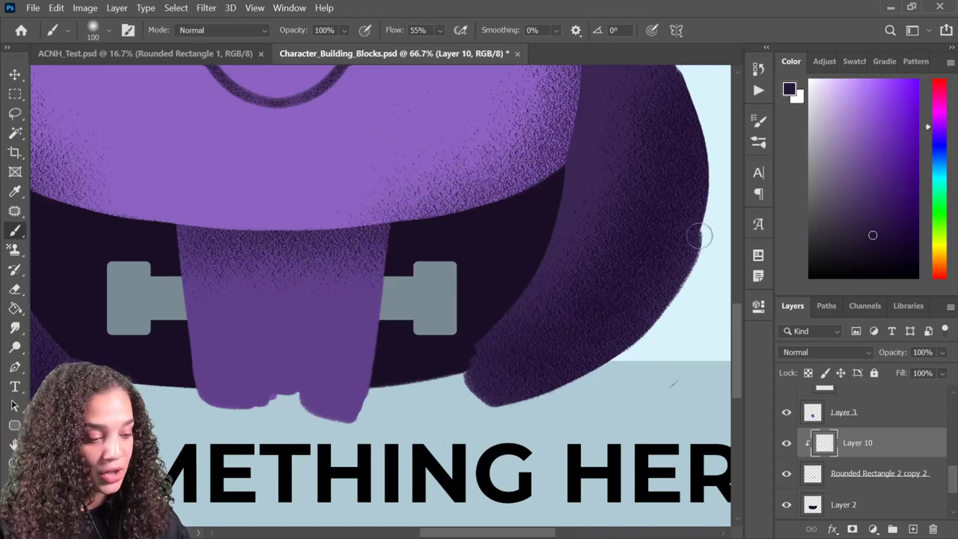
pyautogui.keyDown('alt'); pyautogui.click(454, 283); pyautogui.keyUp('alt')
pyautogui.click(829, 205)
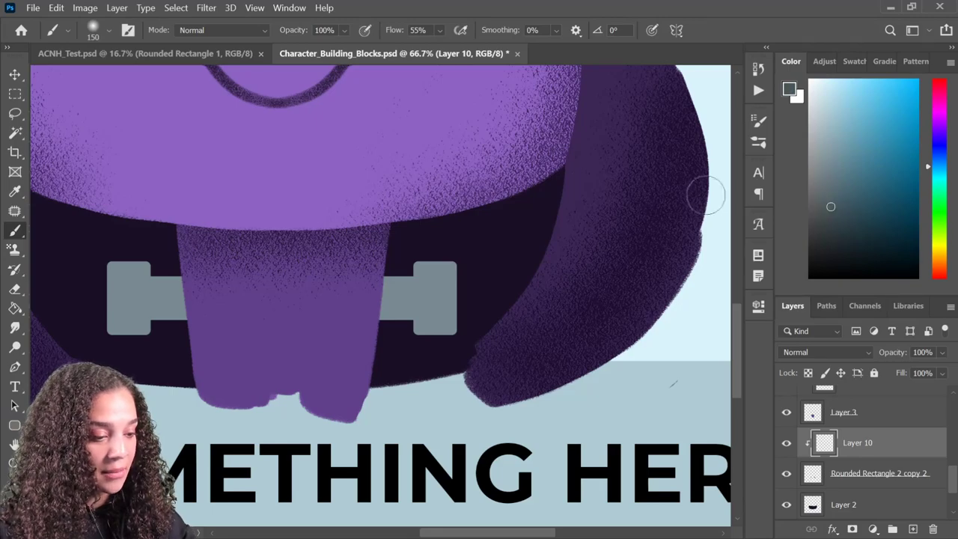
pyautogui.moveTo(385, 318)
pyautogui.mouseDown()
pyautogui.moveTo(447, 317)
pyautogui.moveTo(422, 329)
pyautogui.moveTo(434, 328)
pyautogui.moveTo(431, 276)
pyautogui.moveTo(417, 266)
pyautogui.moveTo(442, 265)
pyautogui.mouseUp()
pyautogui.moveTo(458, 307); pyautogui.dragTo(438, 313)
pyautogui.moveTo(385, 281); pyautogui.dragTo(404, 278)
pyautogui.moveTo(187, 279); pyautogui.dragTo(112, 270)
pyautogui.moveTo(100, 321); pyautogui.dragTo(129, 323)
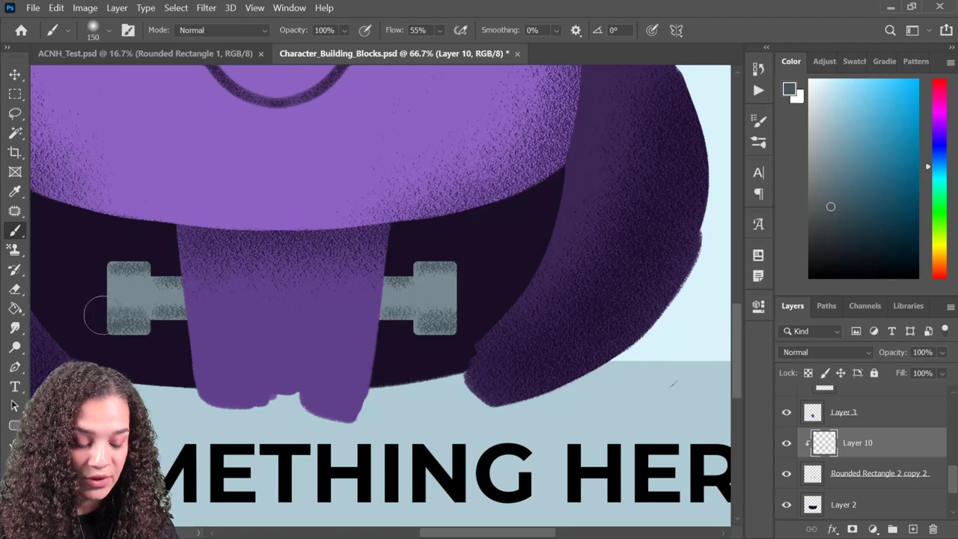
# Paint pale blue-grey highlights across both bolts with the brush at 60 px
pyautogui.click(831, 133)
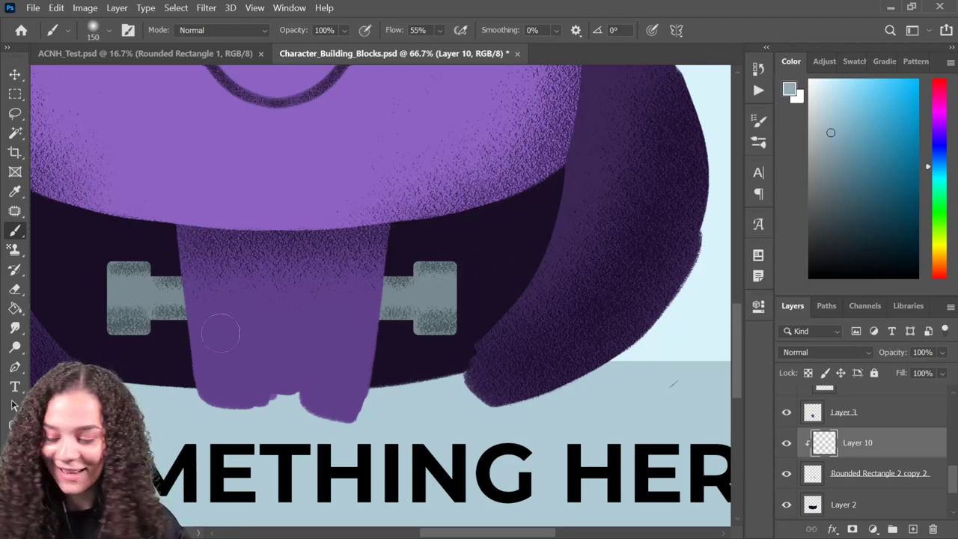
pyautogui.click(824, 118)
pyautogui.press('[')
pyautogui.press('[')
pyautogui.press('[')
pyautogui.press('[')
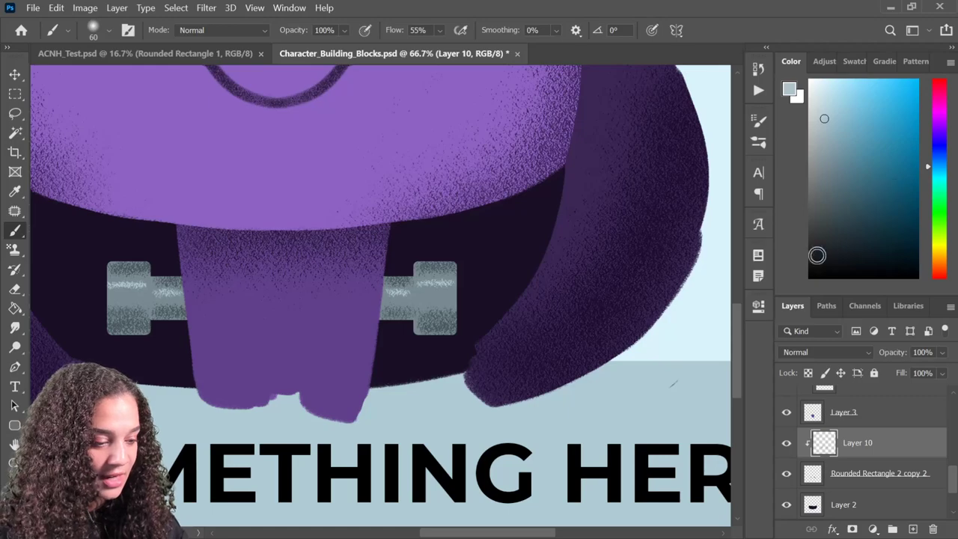
# Paint thin, very dark blue-grey shadow lines where the bolt heads meet their shafts with the brush at 35 px
pyautogui.keyDown('alt'); pyautogui.click(435, 318); pyautogui.keyUp('alt')
pyautogui.click(832, 240)
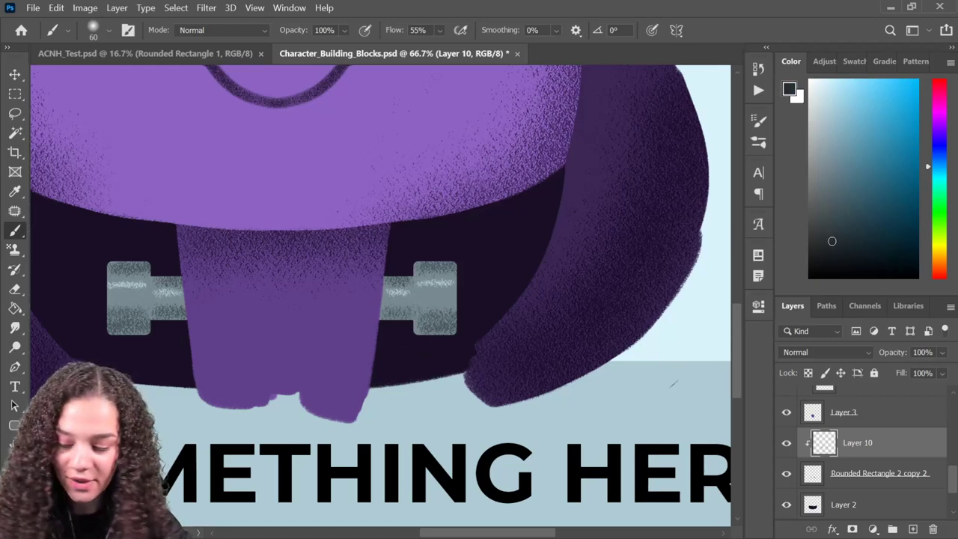
pyautogui.press('shift')
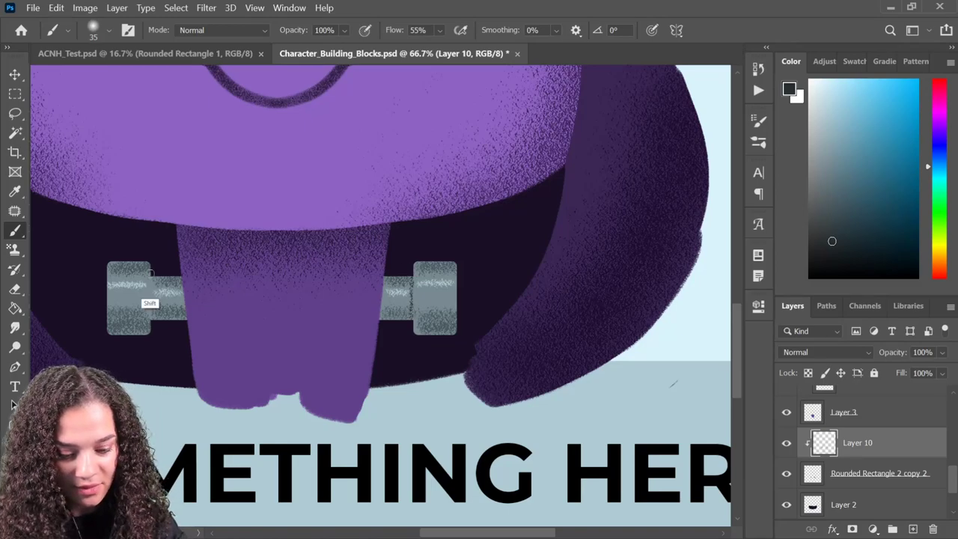
pyautogui.hotkey('ctrl', '-')
pyautogui.hotkey('ctrl', '-')
pyautogui.hotkey('ctrl', '-')
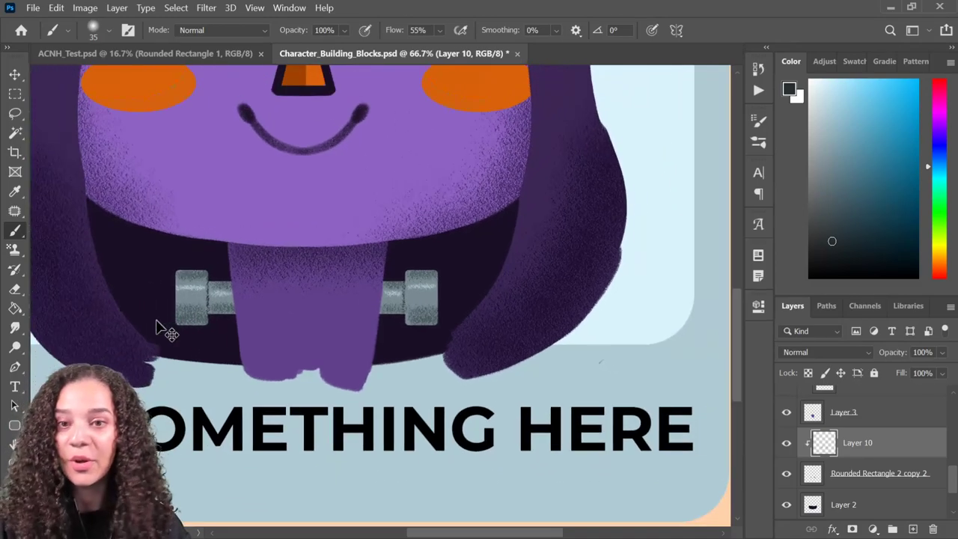
# Add a new empty layer above Layer 8, the clipped shading layer on top of the hair
pyautogui.hotkey('ctrl', '+')
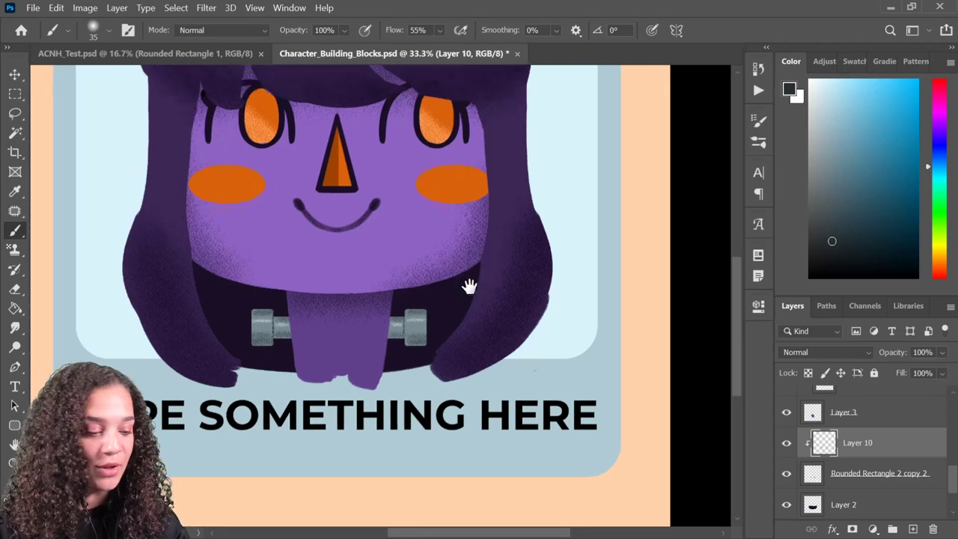
pyautogui.moveTo(954, 477); pyautogui.dragTo(954, 412)
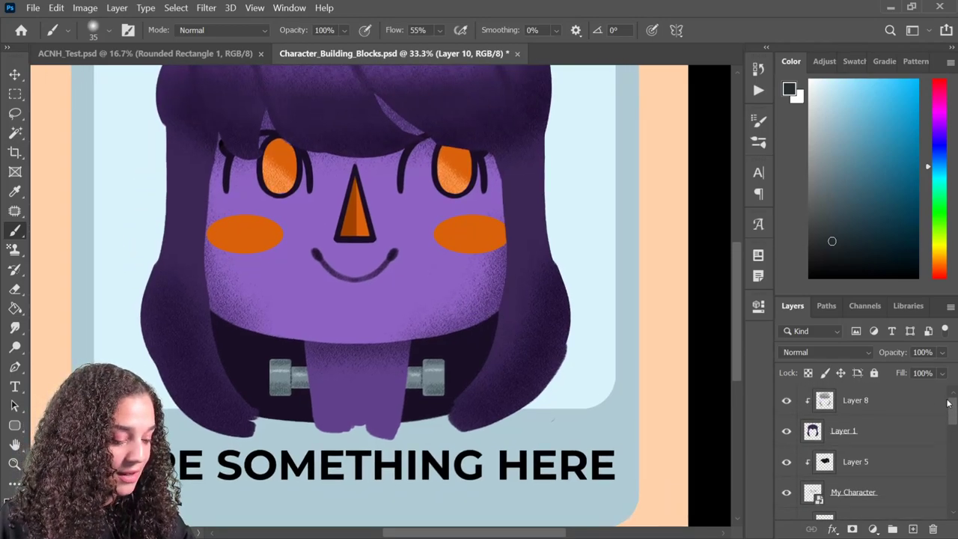
pyautogui.click(879, 412)
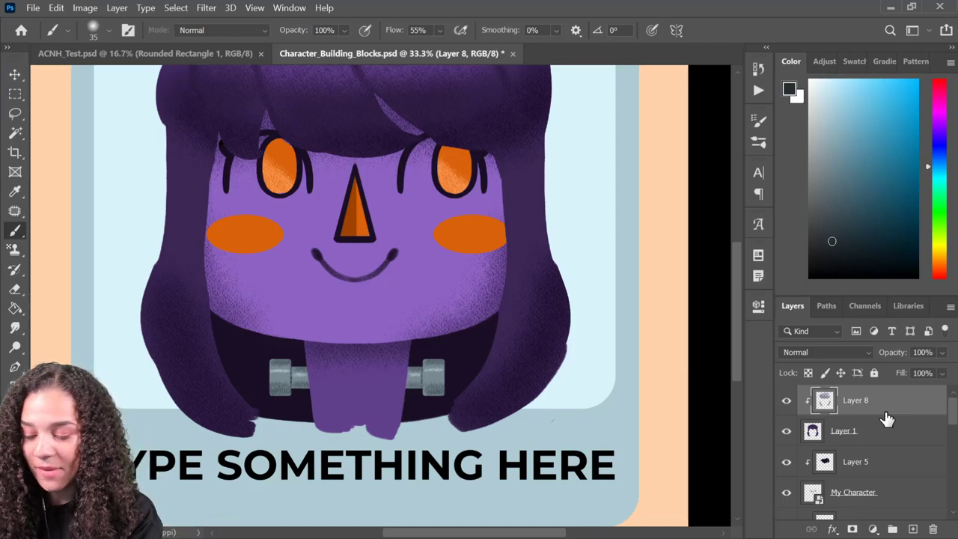
pyautogui.hotkey('ctrl', 'shift', 'alt', 'n')
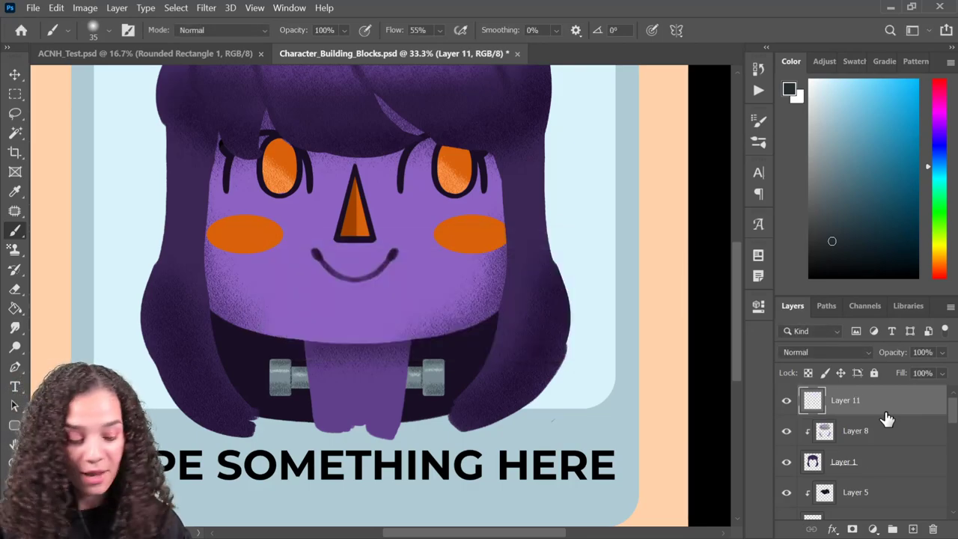
# Paint a diagonal stitched scar below the character's left-hand cheek blush in the dark purple sampled behind the neck, using the textured brush at 125 to 175 px
pyautogui.rightClick(692, 249)
pyautogui.click(473, 254)
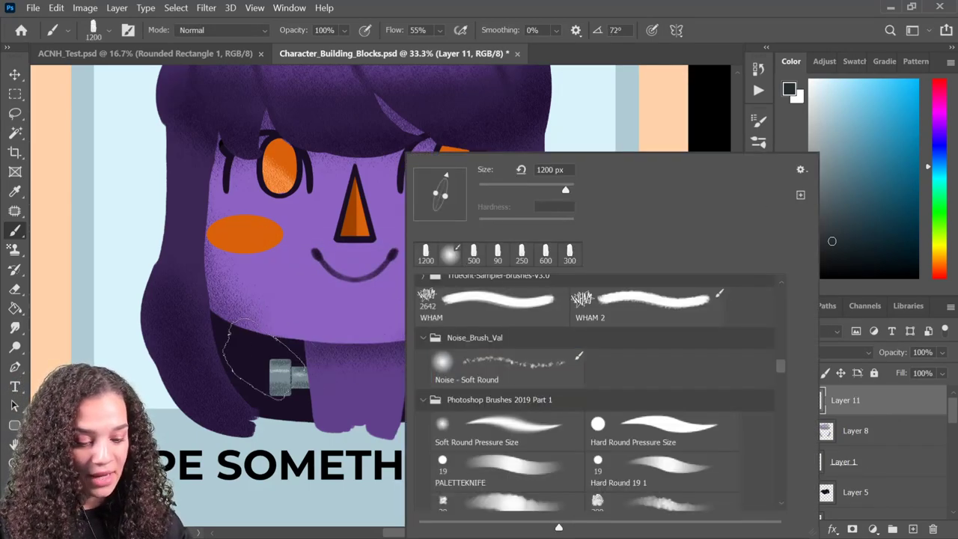
pyautogui.click(497, 254)
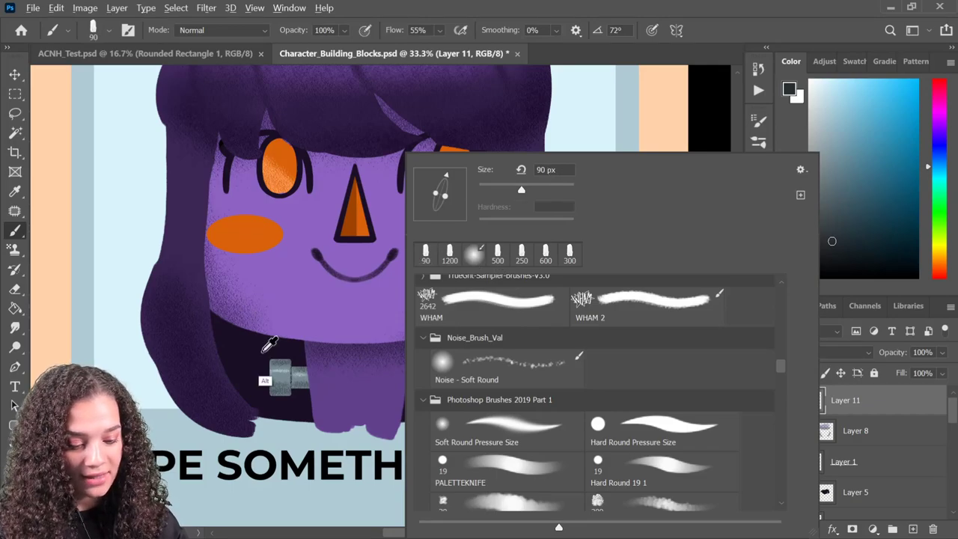
pyautogui.click(247, 386)
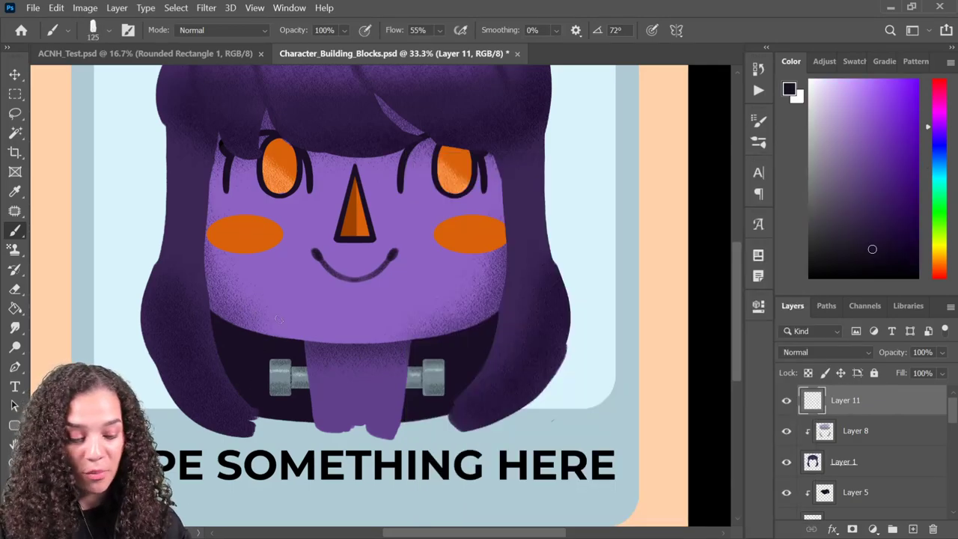
pyautogui.moveTo(269, 276)
pyautogui.mouseDown()
pyautogui.moveTo(234, 324)
pyautogui.moveTo(254, 301)
pyautogui.moveTo(246, 313)
pyautogui.mouseUp()
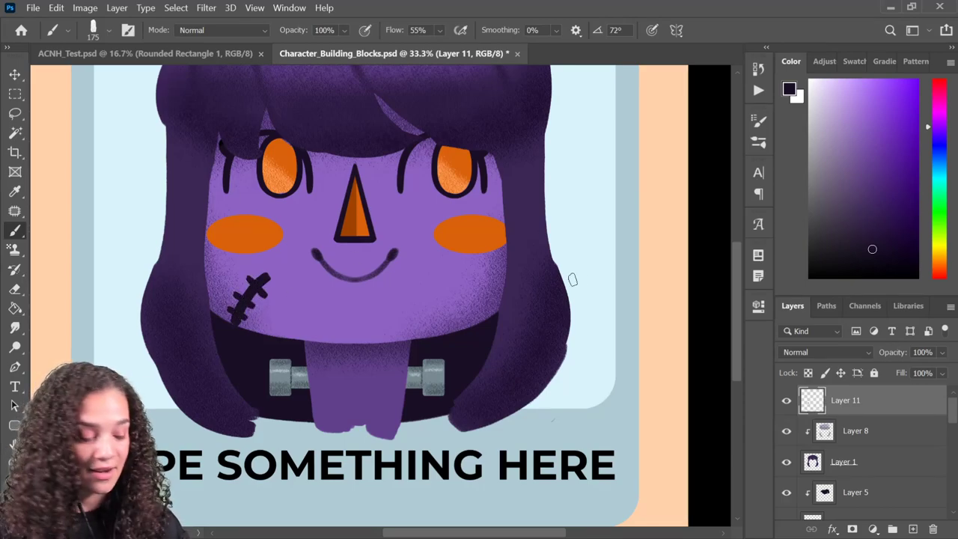
# Paint a horizontal stitched scar under the right-hand cheek blush and erase the end that overlaps the hair
pyautogui.moveTo(511, 268); pyautogui.dragTo(494, 266)
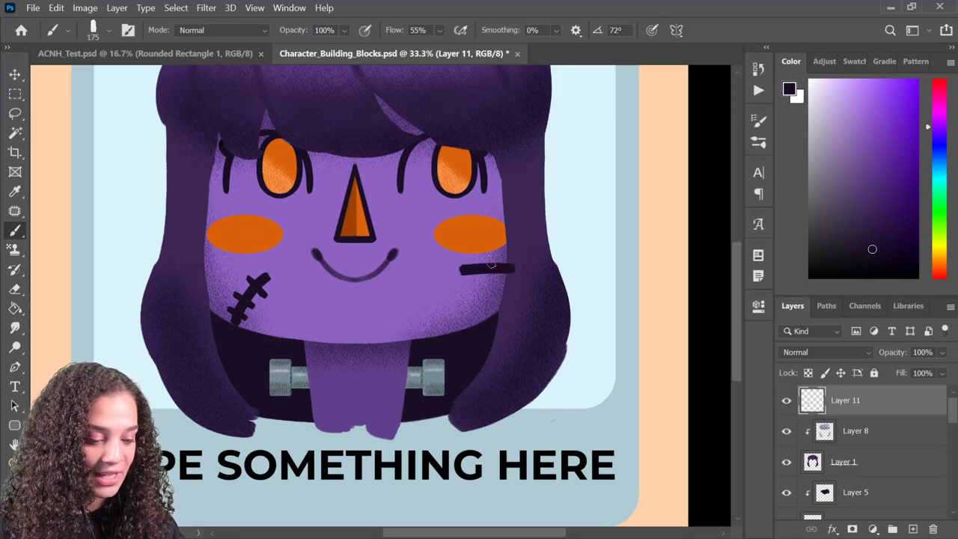
pyautogui.hotkey('ctrl', 'z')
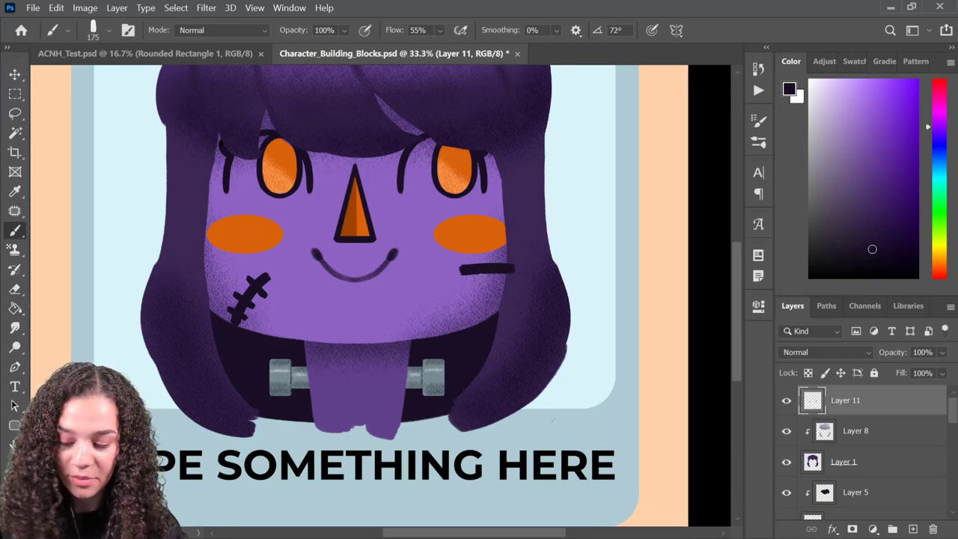
pyautogui.moveTo(493, 259); pyautogui.dragTo(494, 278)
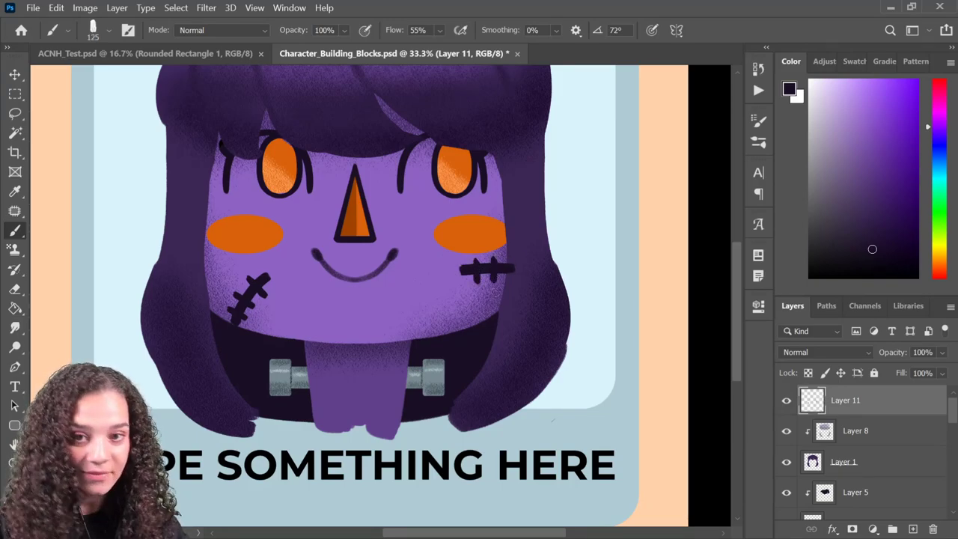
pyautogui.press('e')
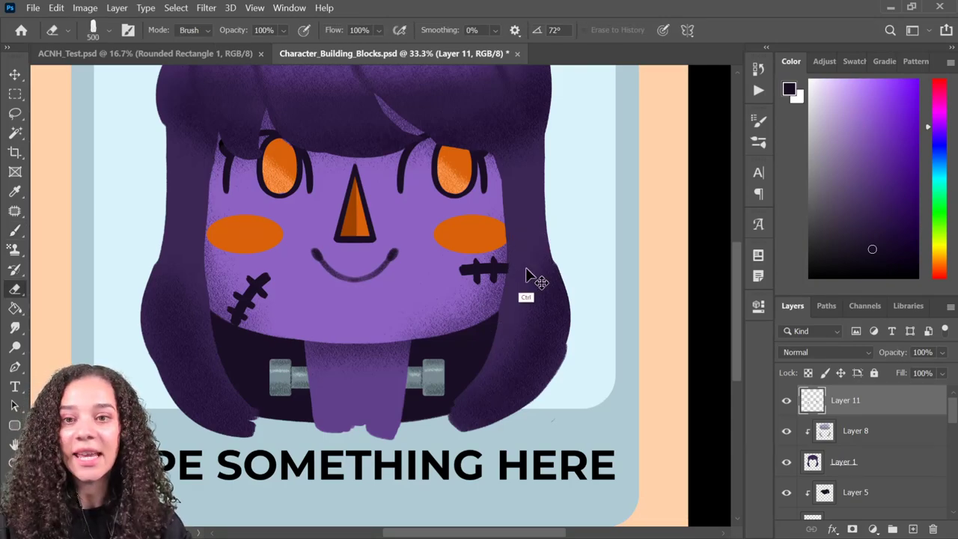
# Group all character layers from Layer 11 down to Layer 2 and convert the group to a smart object
pyautogui.hotkey('ctrl', '-')
pyautogui.hotkey('ctrl', '-')
pyautogui.hotkey('ctrl', '+')
pyautogui.hotkey('ctrl', '+')
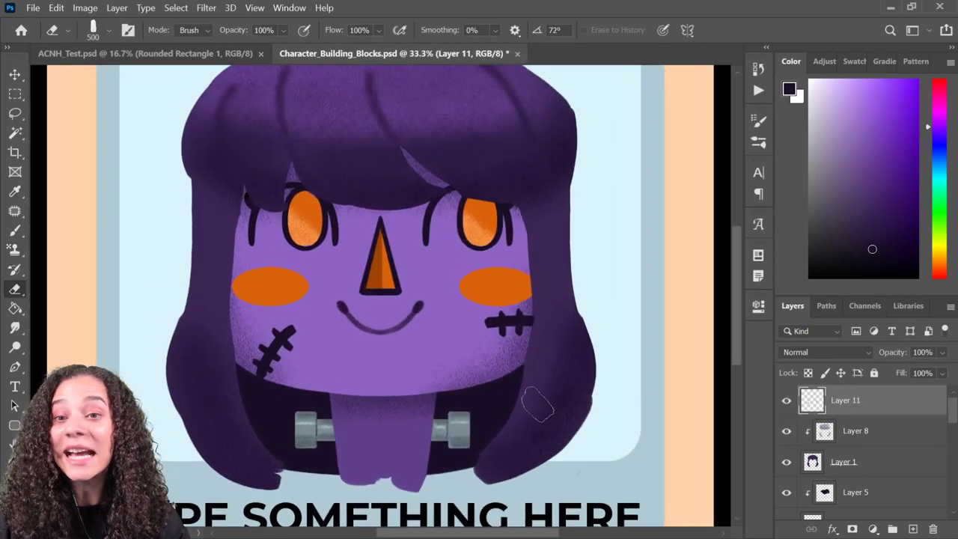
pyautogui.hotkey('ctrl', '-')
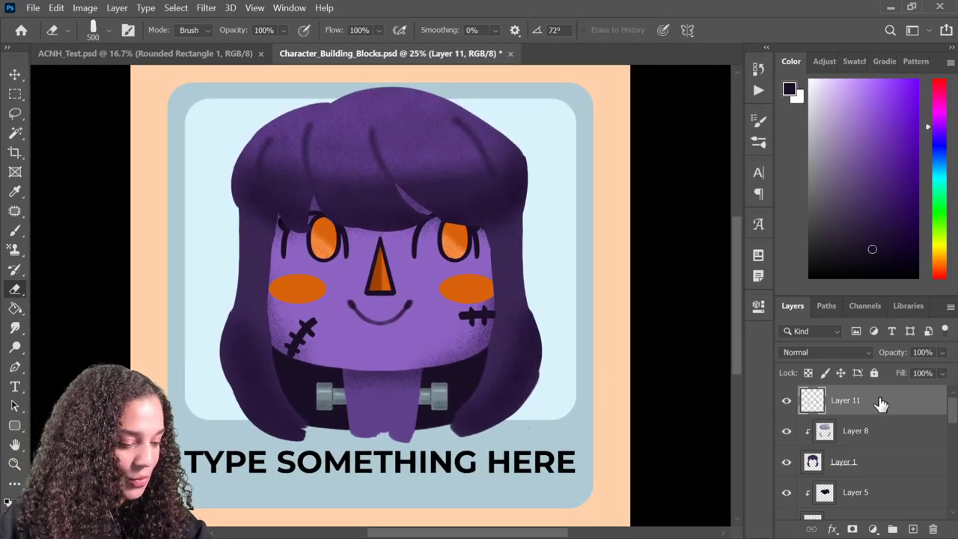
pyautogui.scroll(-10, 796, 449)
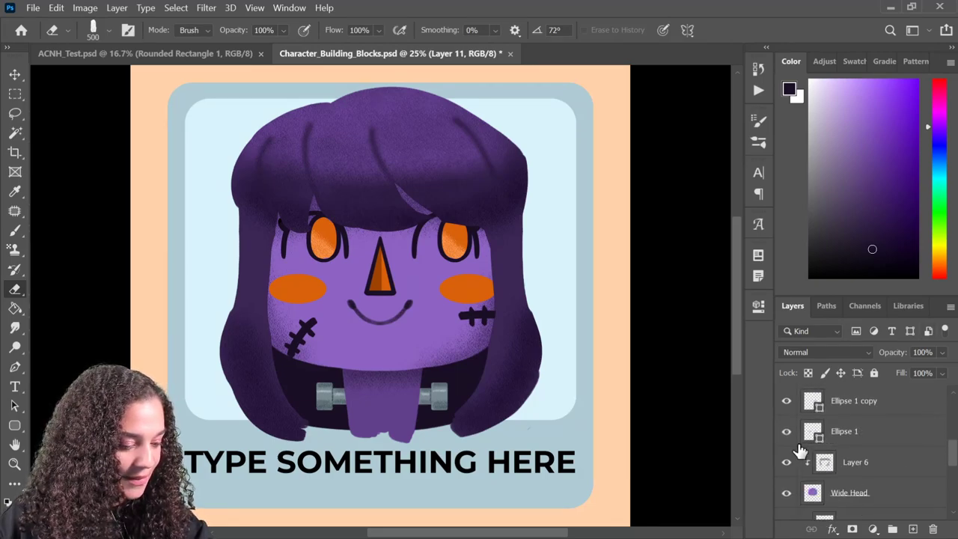
pyautogui.scroll(-1, 796, 453)
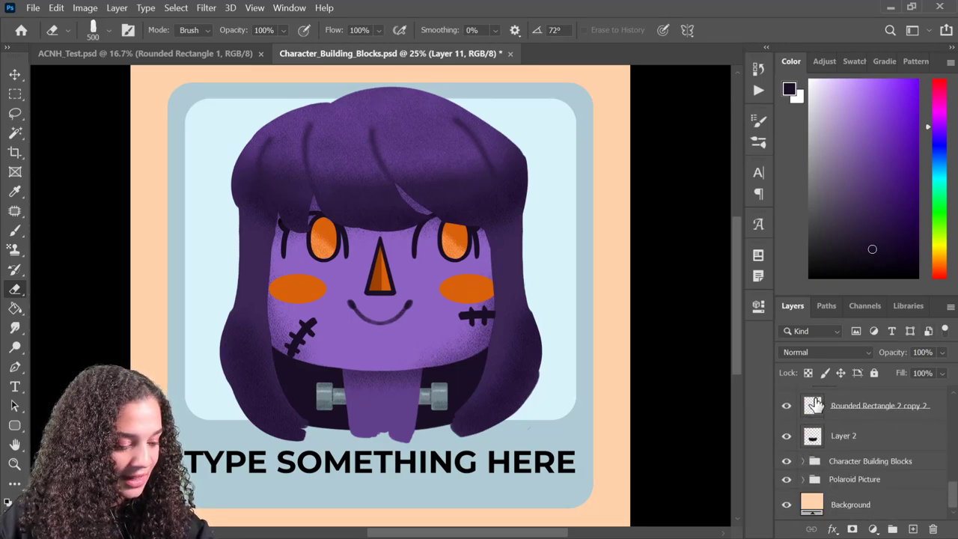
pyautogui.keyDown('shift'); pyautogui.click(878, 443); pyautogui.keyUp('shift')
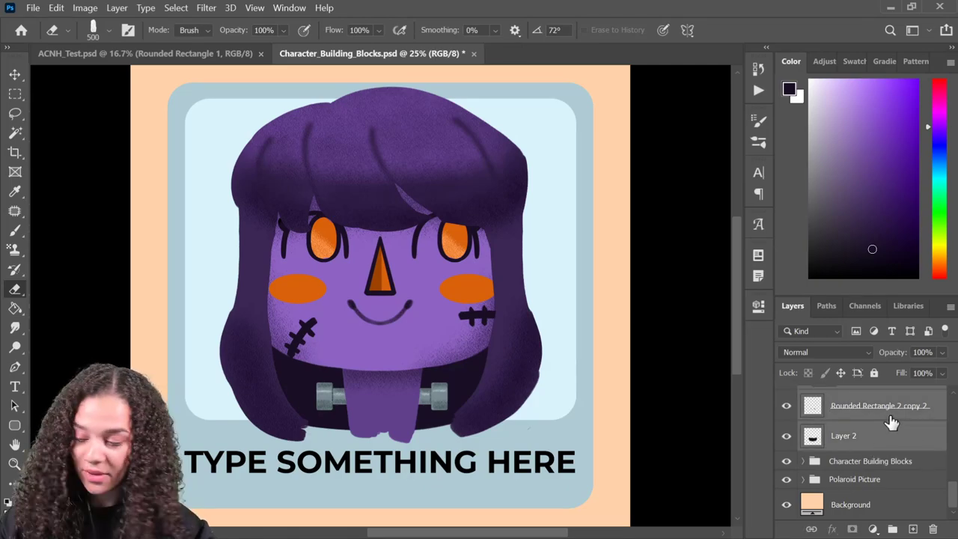
pyautogui.hotkey('ctrl', 'g')
pyautogui.rightClick(888, 408)
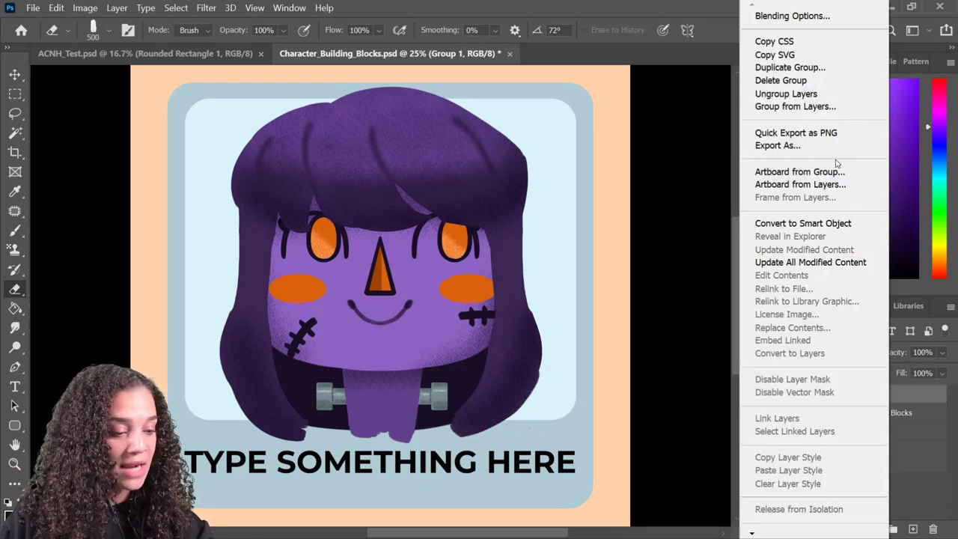
pyautogui.click(826, 225)
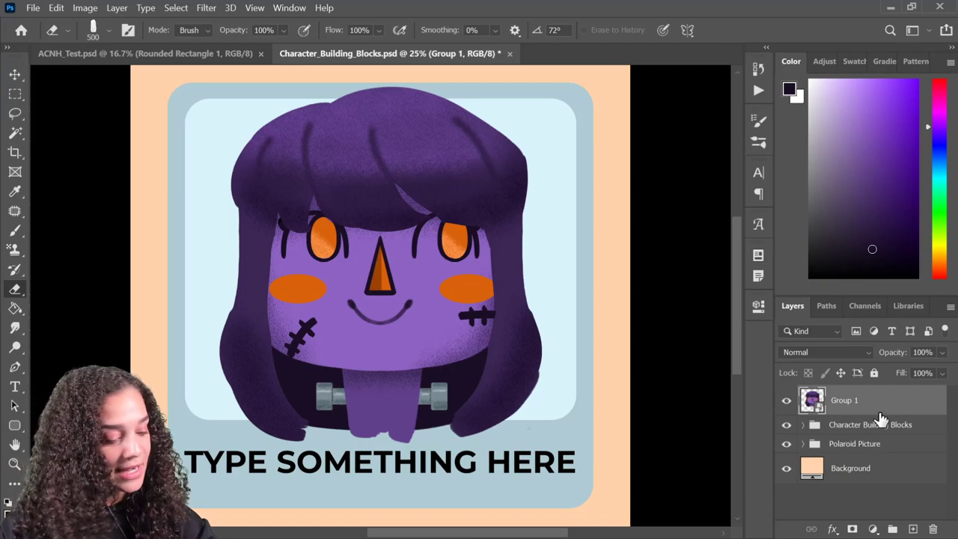
# Move the Group 1 smart object into the Polaroid Picture group, between the caption text and Rounded Rectangle 1 copy
pyautogui.moveTo(879, 402); pyautogui.dragTo(874, 445)
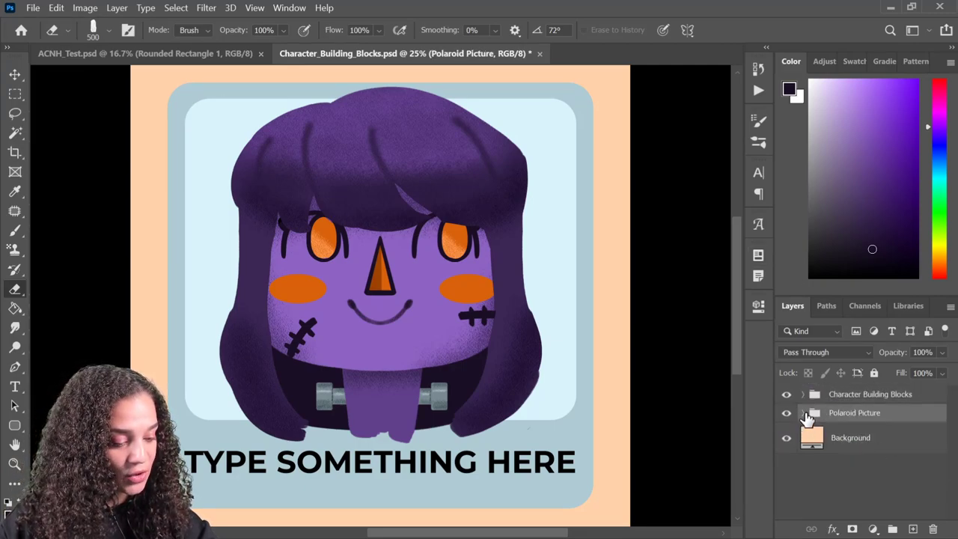
pyautogui.click(802, 414)
pyautogui.scroll(-2, 861, 464)
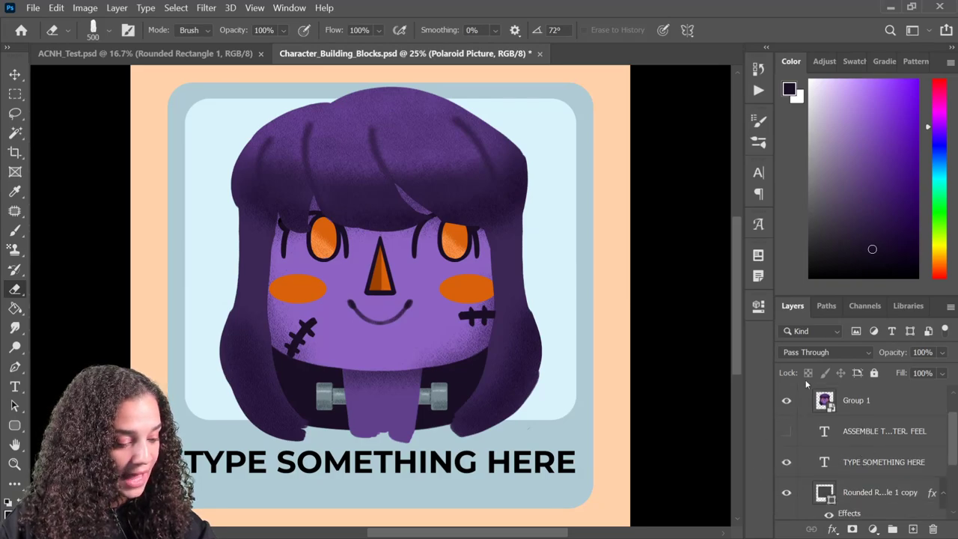
pyautogui.moveTo(881, 409); pyautogui.dragTo(867, 475)
# Try to clip the Group 1 smart object to Rounded Rectangle 1 copy with a clipping mask, and undo it
pyautogui.rightClick(903, 468)
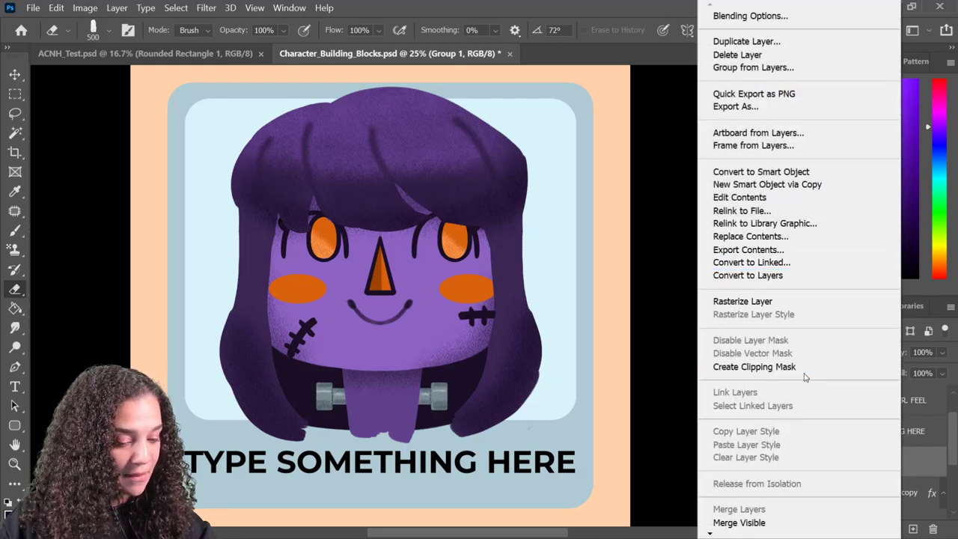
pyautogui.click(803, 367)
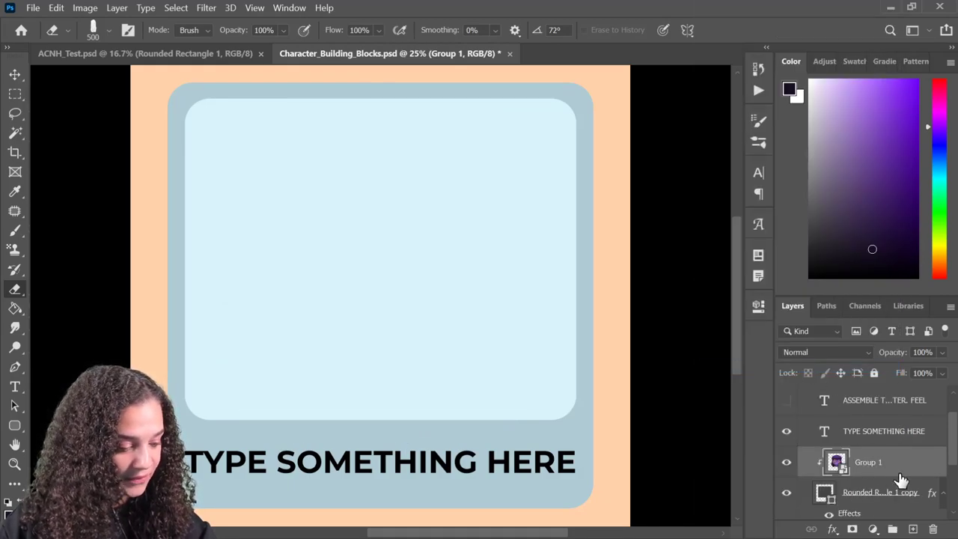
pyautogui.hotkey('ctrl', 'z')
# Rasterize the Rounded Rectangle 1 copy shape layer
pyautogui.scroll(-1, 894, 478)
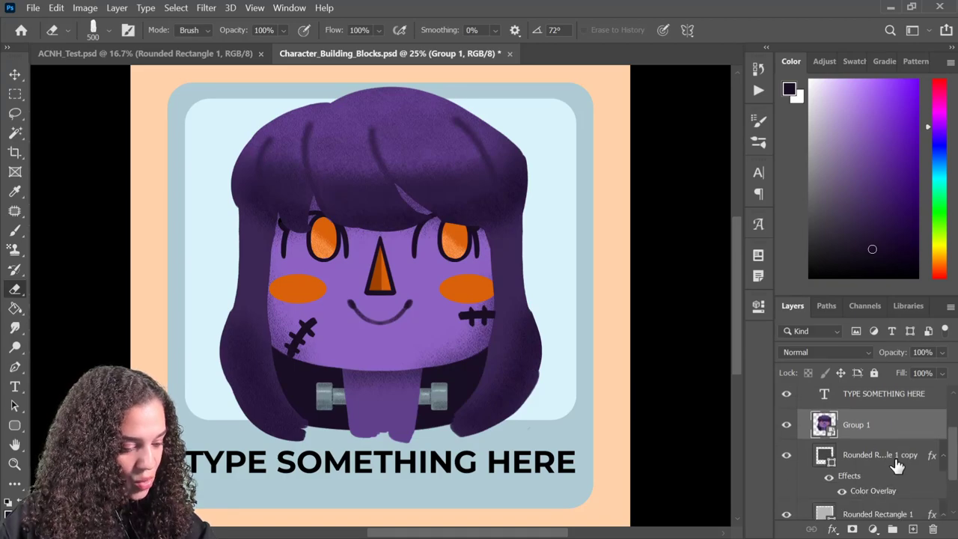
pyautogui.rightClick(895, 465)
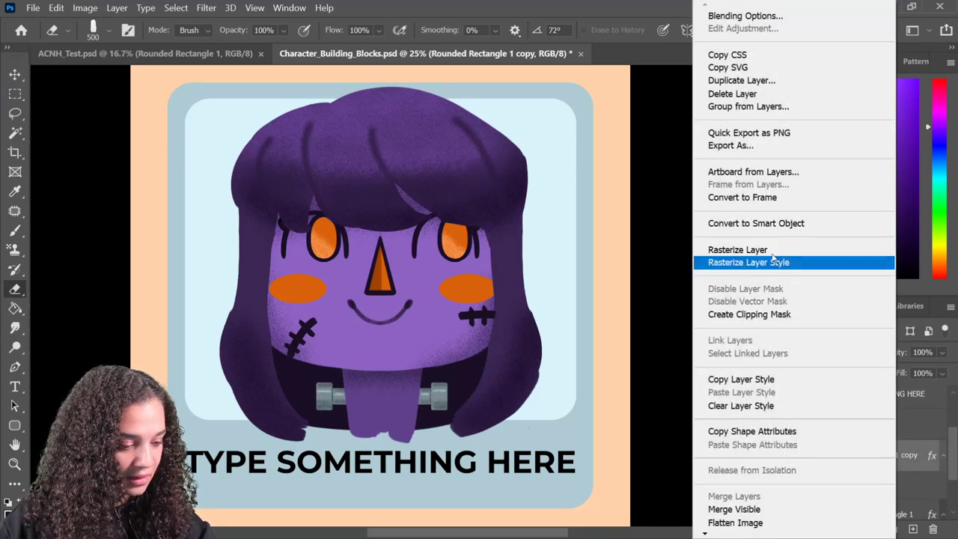
pyautogui.click(737, 250)
# Retry the clipping mask of Group 1 on the rasterized Rounded Rectangle 1 copy, and undo it
pyautogui.rightClick(886, 430)
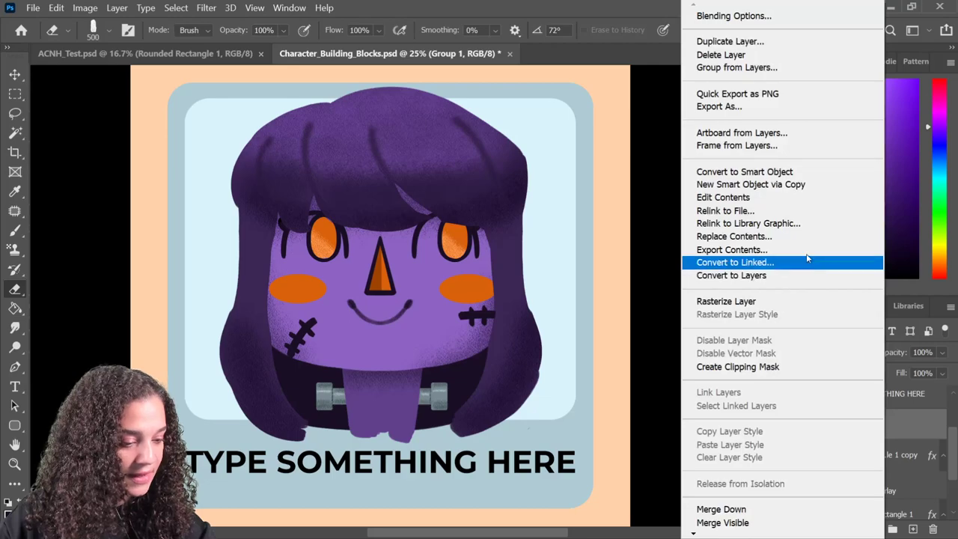
pyautogui.click(778, 367)
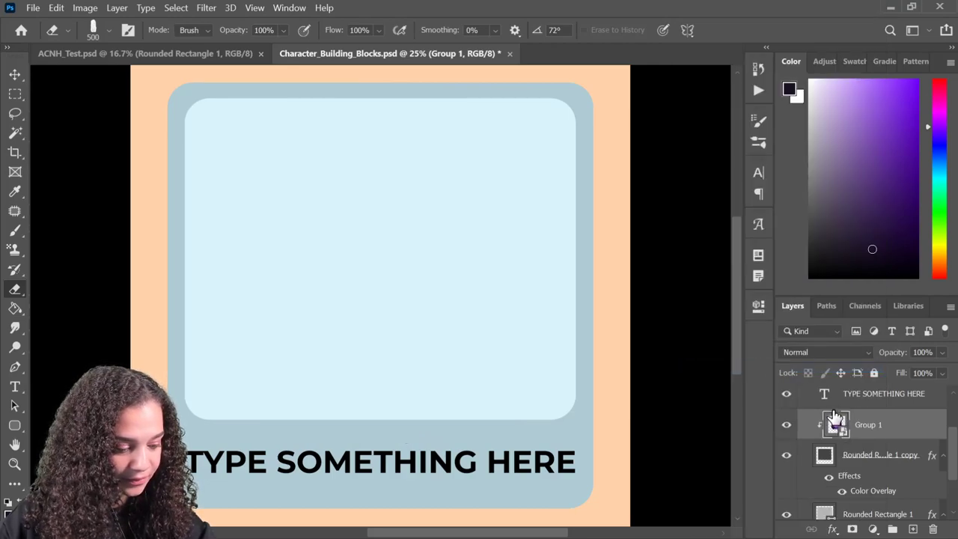
pyautogui.hotkey('ctrl', 'z')
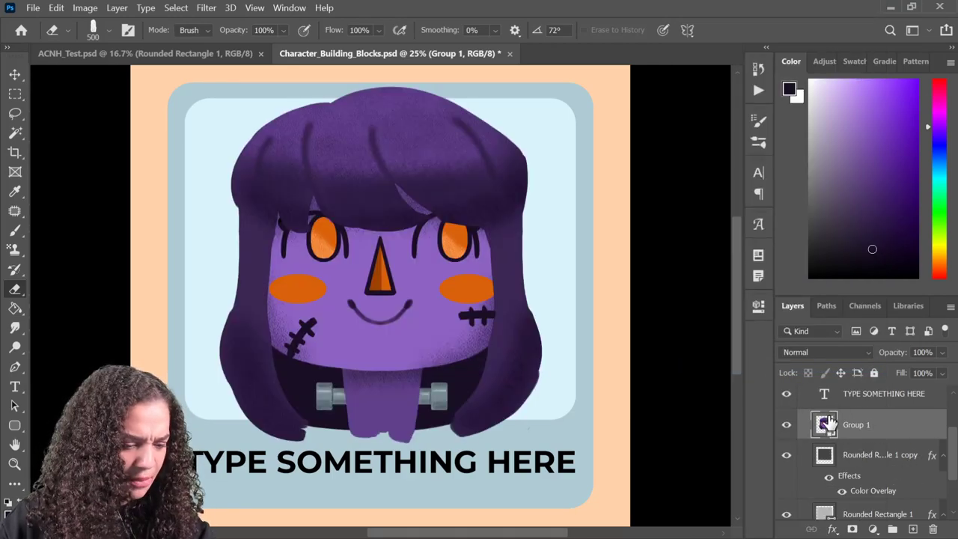
# Scale the character down slightly and centre it in the polaroid window with the shoulder-length hair overlapping the window's lower edge
pyautogui.hotkey('ctrl', 't')
pyautogui.moveTo(530, 193); pyautogui.dragTo(526, 207)
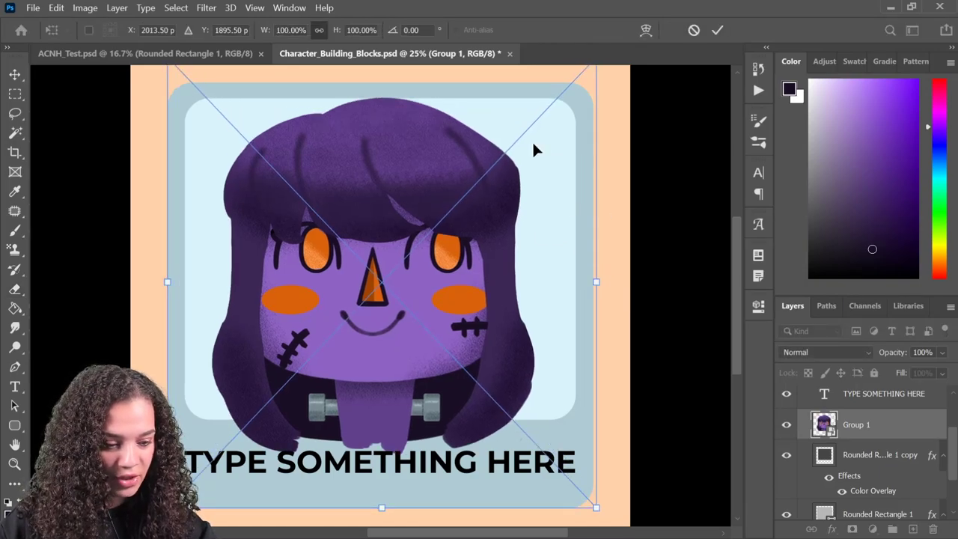
pyautogui.moveTo(536, 150); pyautogui.dragTo(534, 183)
pyautogui.moveTo(591, 94); pyautogui.dragTo(537, 140)
pyautogui.moveTo(561, 97); pyautogui.dragTo(573, 86)
pyautogui.moveTo(560, 128); pyautogui.dragTo(561, 174)
pyautogui.press('Return')
pyautogui.press('e')
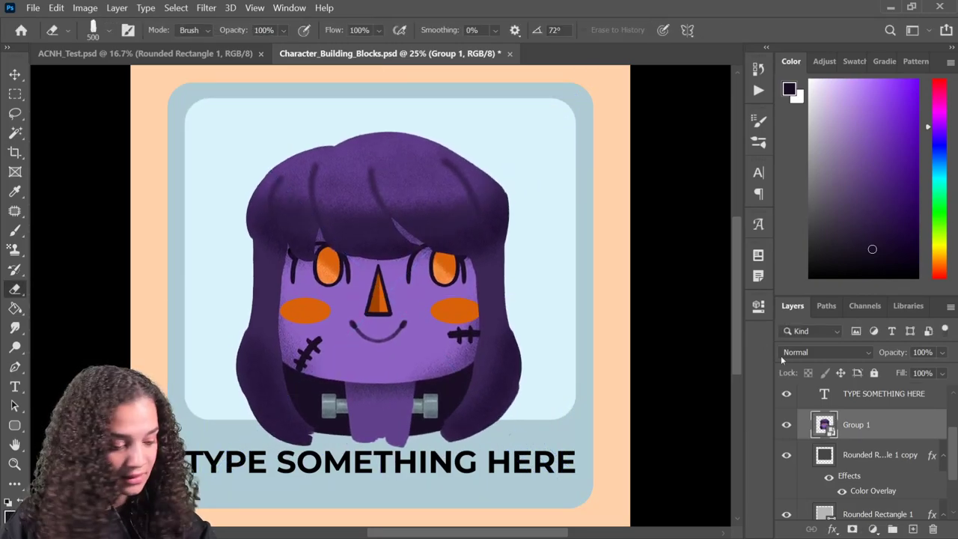
# Load Rounded Rectangle 1 copy as a selection and add it as a layer mask on Group 1 to crop the character to the polaroid window
pyautogui.keyDown('ctrl'); pyautogui.click(824, 455); pyautogui.keyUp('ctrl')
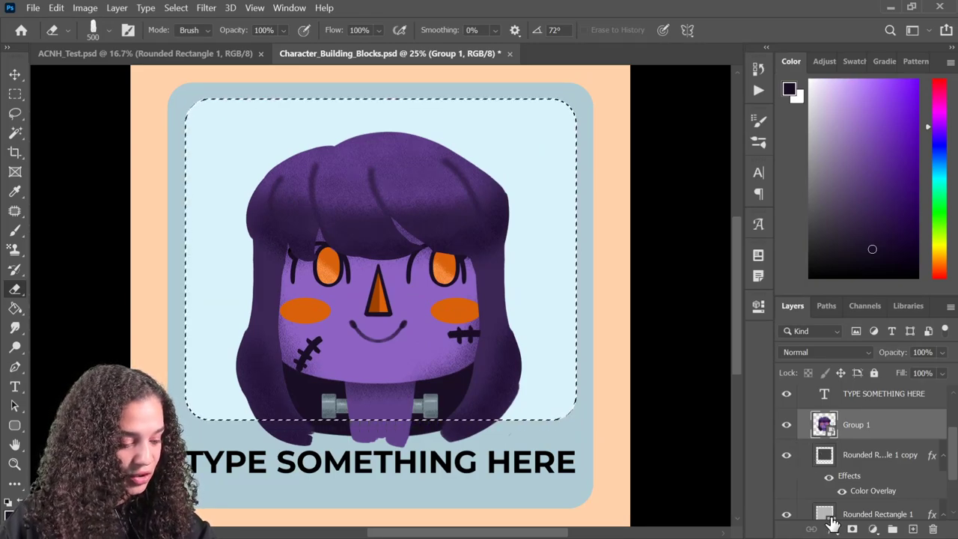
pyautogui.click(853, 529)
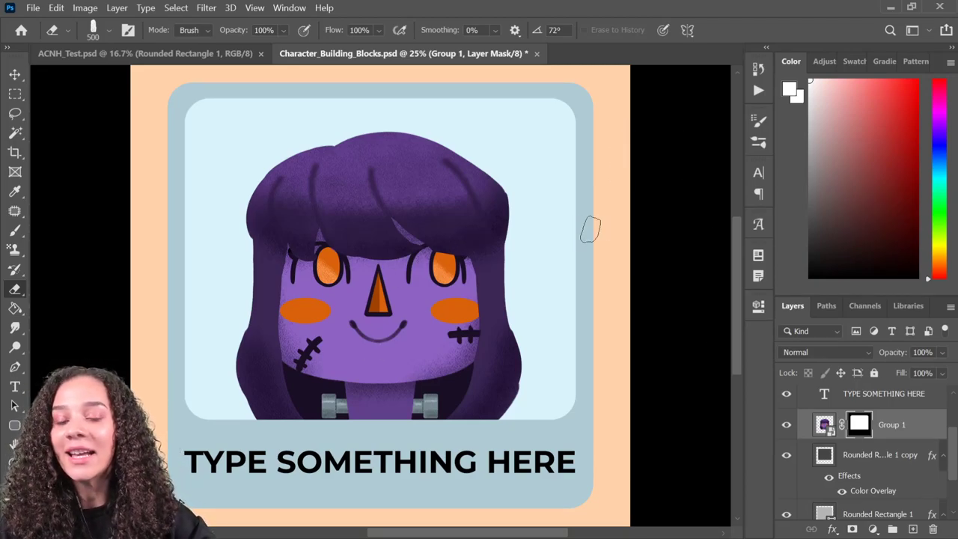
pyautogui.hotkey('ctrl', '-')
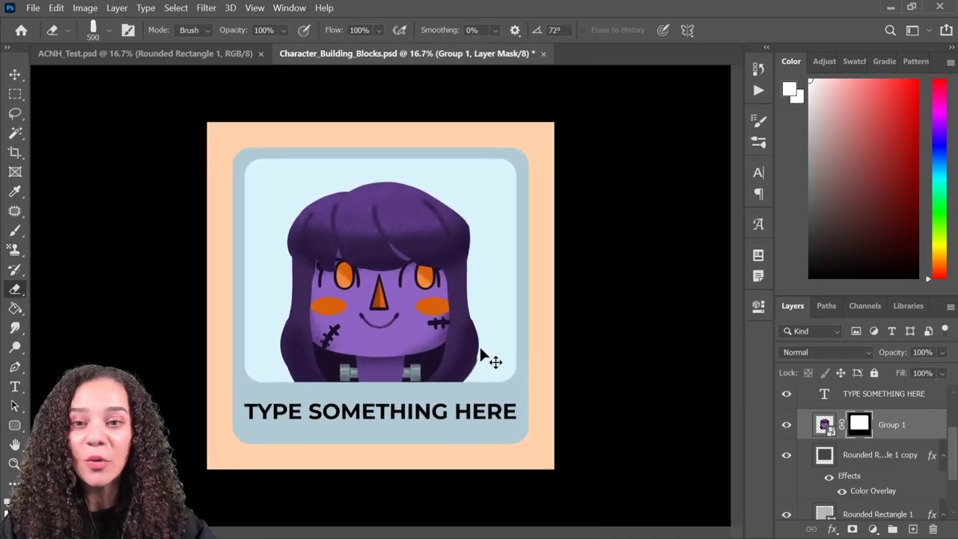
# Replace the placeholder caption below the polaroid window with "#spookycute"
pyautogui.hotkey('ctrl', '+')
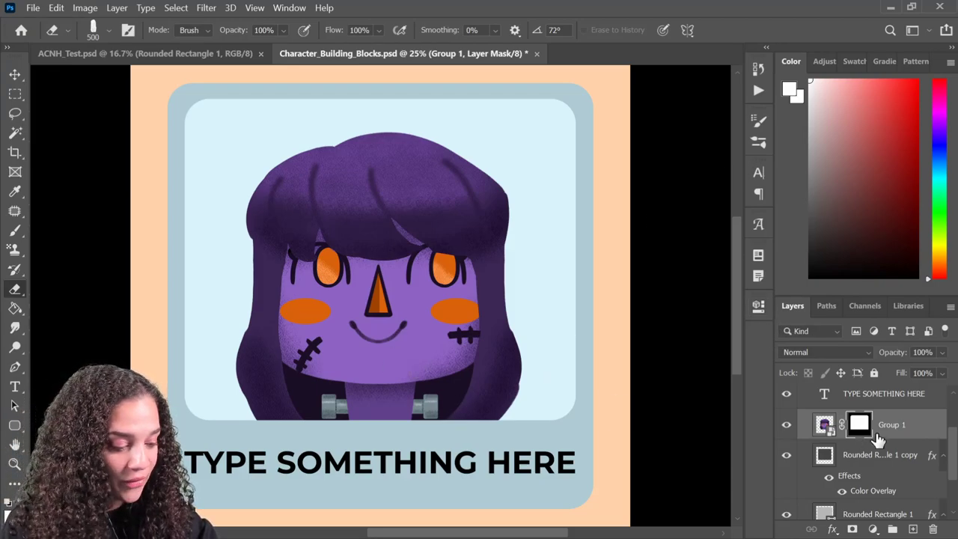
pyautogui.press('t')
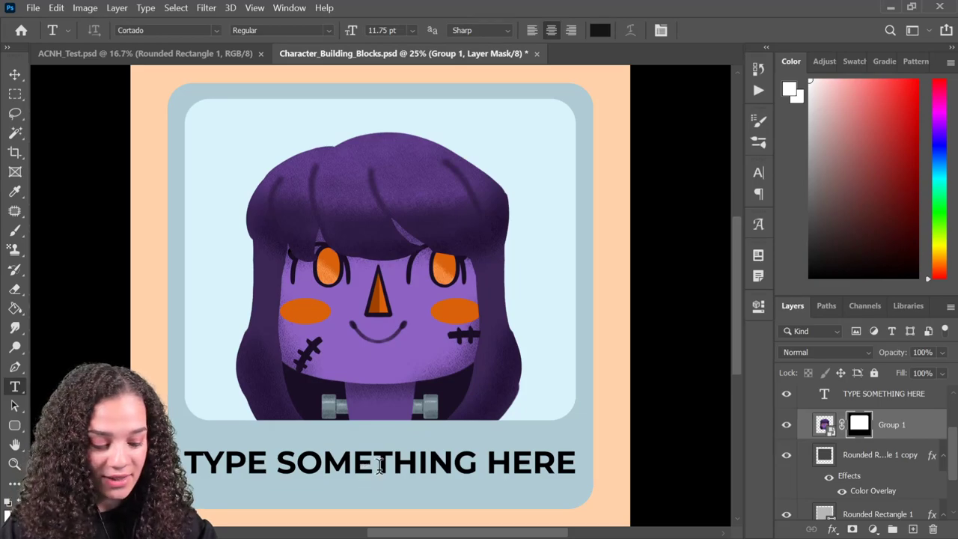
pyautogui.click(379, 464)
pyautogui.hotkey('ctrl', 'a')
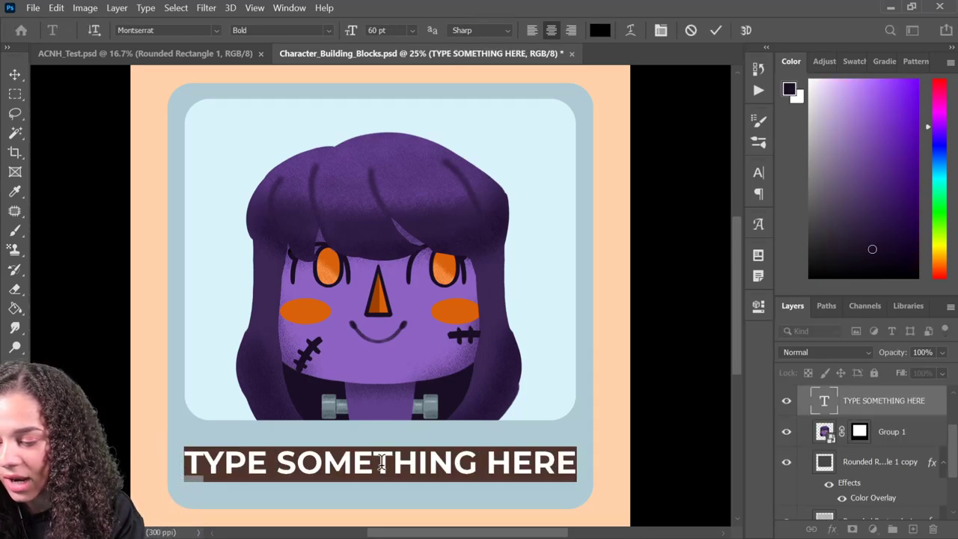
pyautogui.press('BackSpace')
pyautogui.write('#spoo')
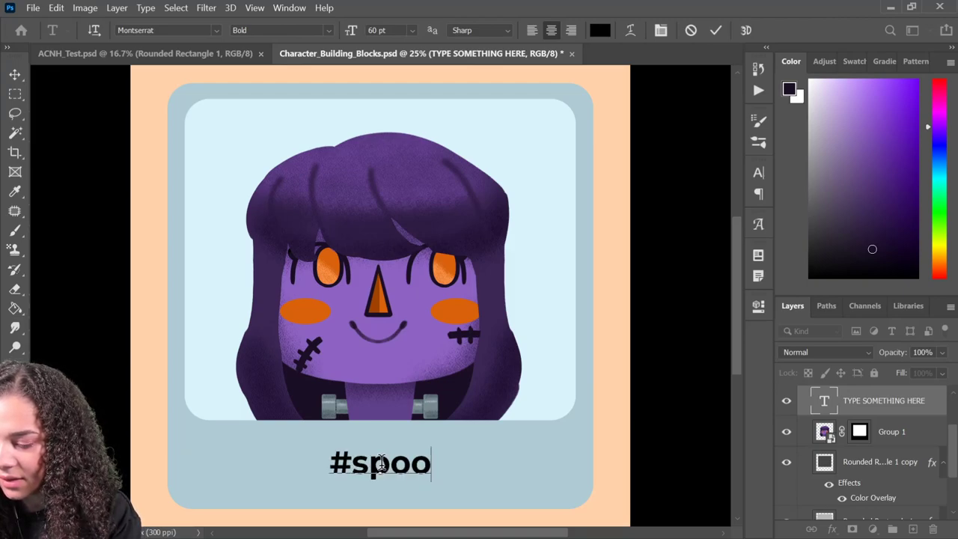
pyautogui.write('kycute')
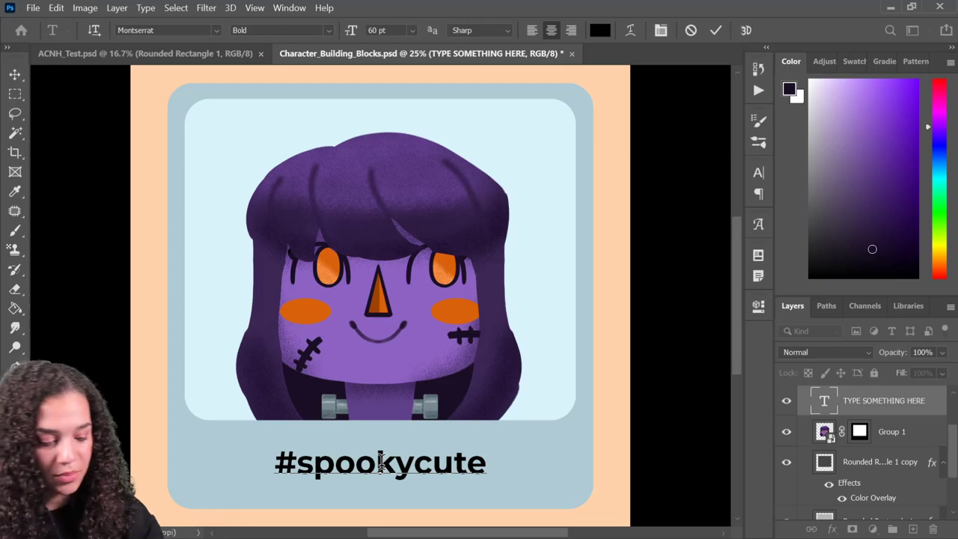
# Set the whole caption in the Cortado Regular font and commit the text edit
pyautogui.hotkey('ctrl', 'a')
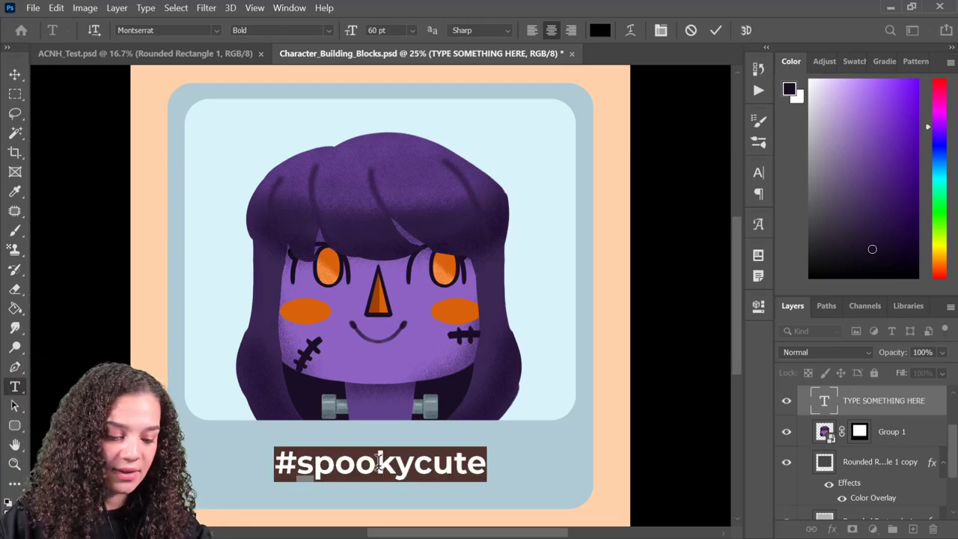
pyautogui.click(215, 33)
pyautogui.write('Cortado')
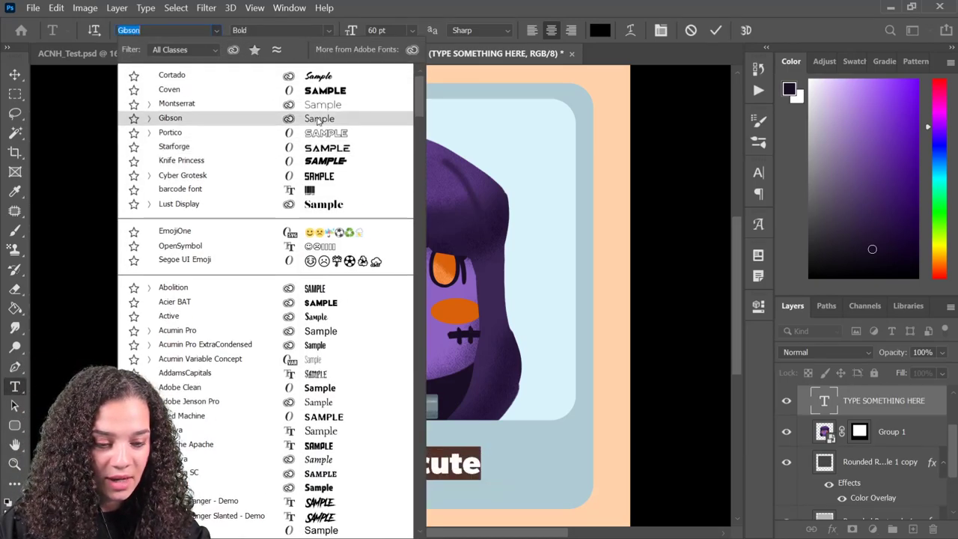
pyautogui.press('Return')
pyautogui.click(928, 413)
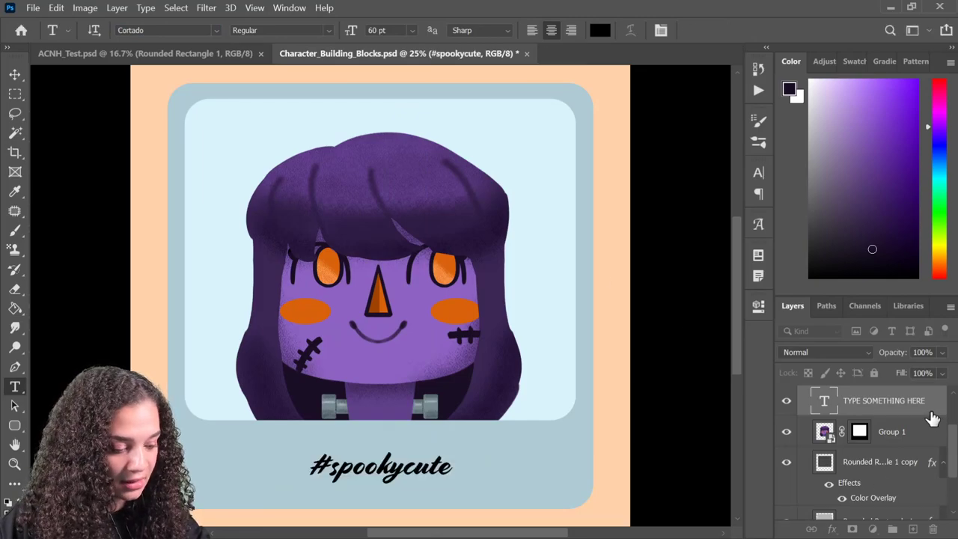
# Scale the caption up to about 128 pt, centred in the blue strip below the polaroid window
pyautogui.hotkey('ctrl', 't')
pyautogui.moveTo(455, 447); pyautogui.dragTo(532, 427)
pyautogui.press('Return')
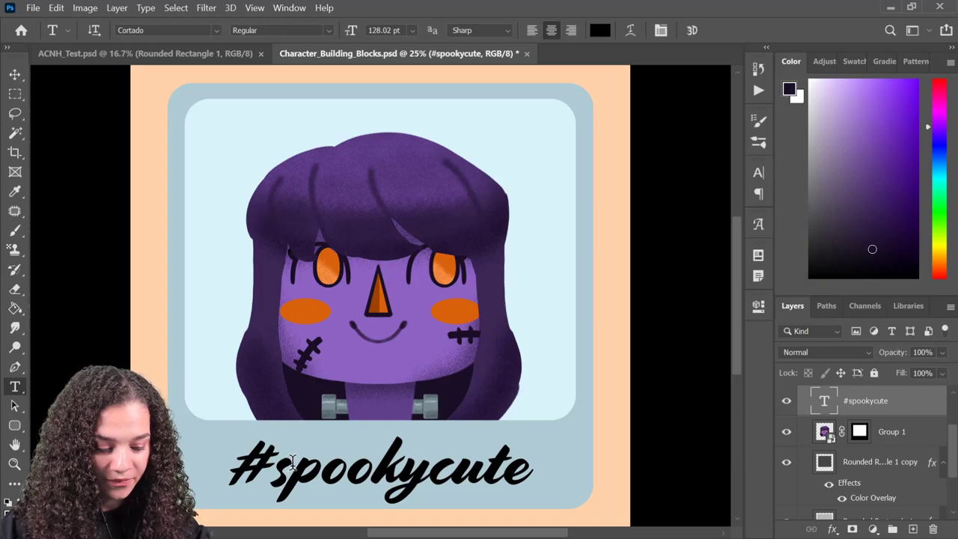
# Replace the lowercase "s" after the hash sign with a capital "S" so the caption reads "#Spookycute"
pyautogui.moveTo(292, 466); pyautogui.dragTo(274, 464)
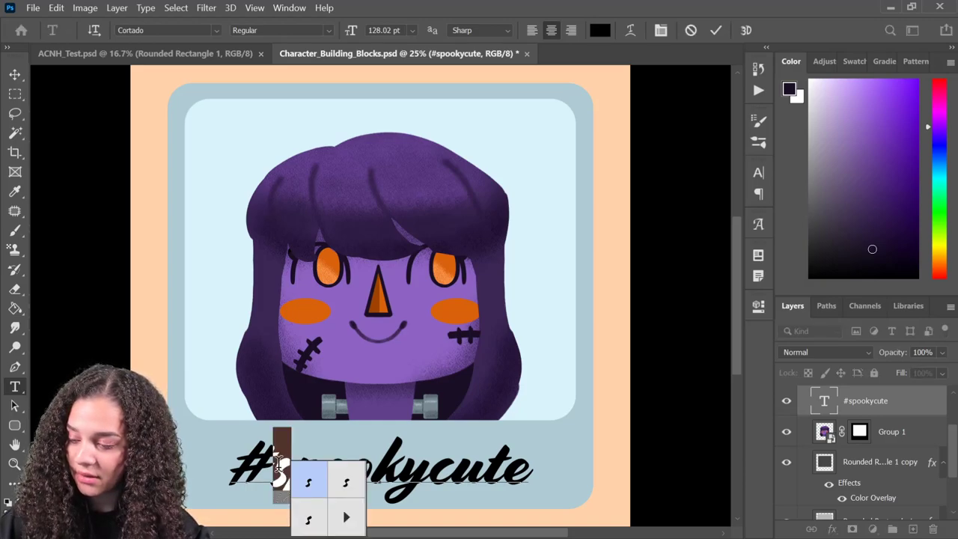
pyautogui.click(307, 518)
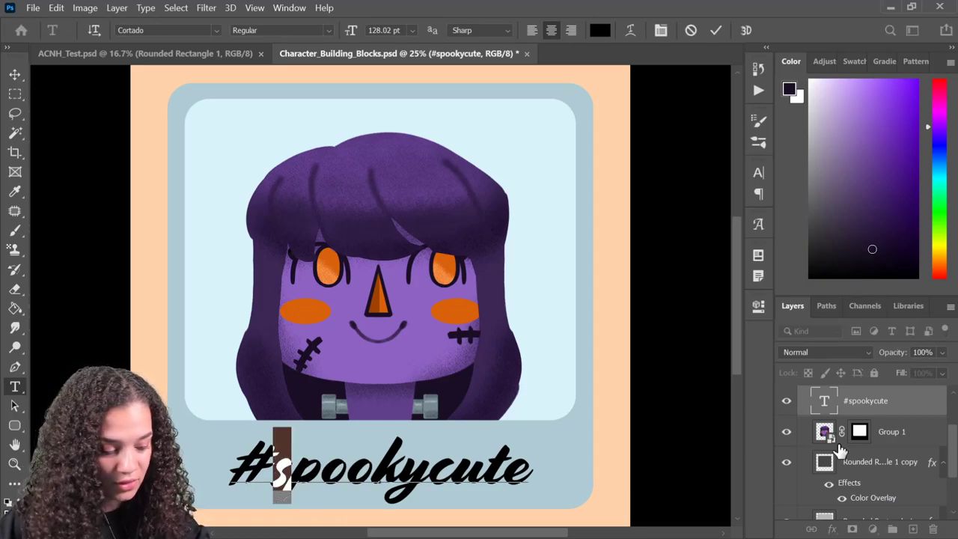
pyautogui.write('S')
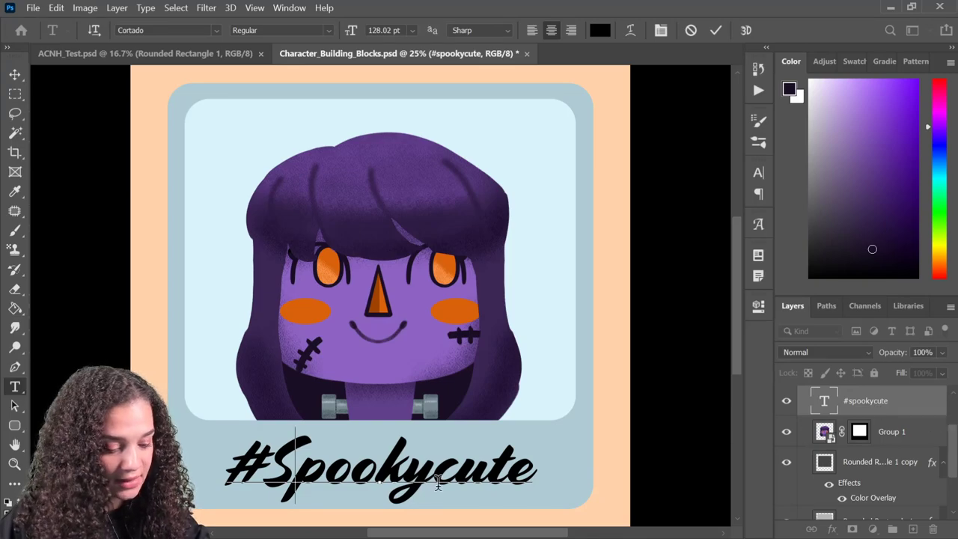
# Recolour the whole caption dark purple 2e1c44 sampled from the hair, after trying the skin purple and eye orange, and commit the text
pyautogui.hotkey('ctrl', 'a')
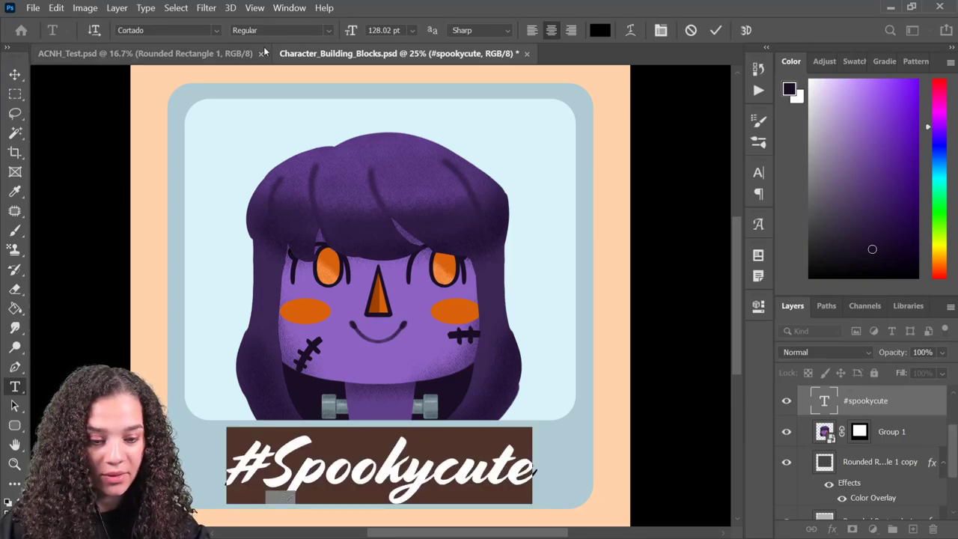
pyautogui.click(600, 30)
pyautogui.click(293, 234)
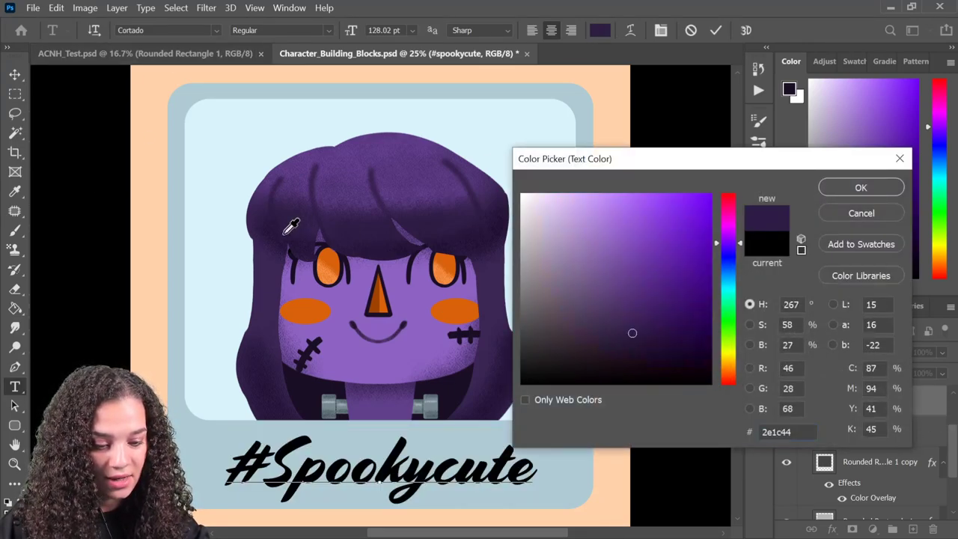
pyautogui.click(419, 294)
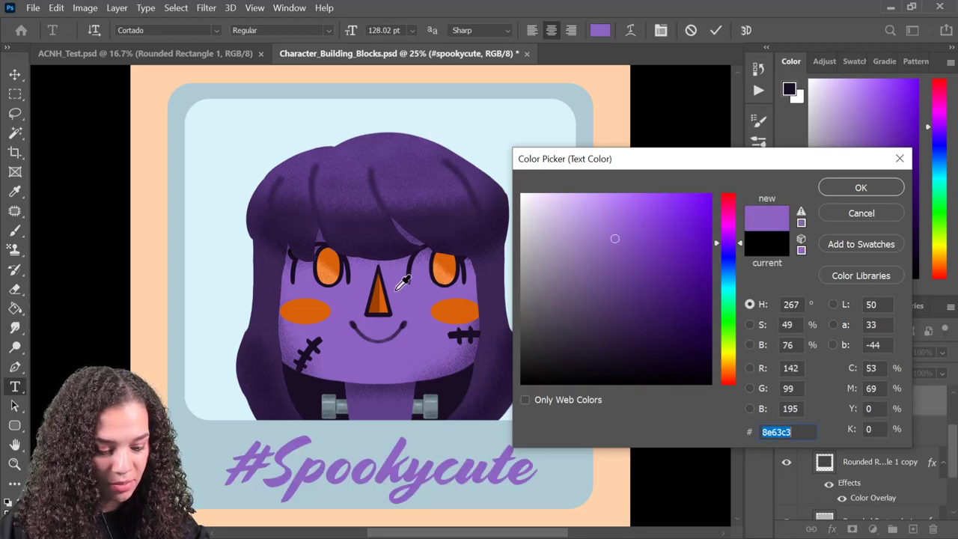
pyautogui.click(288, 233)
pyautogui.click(334, 261)
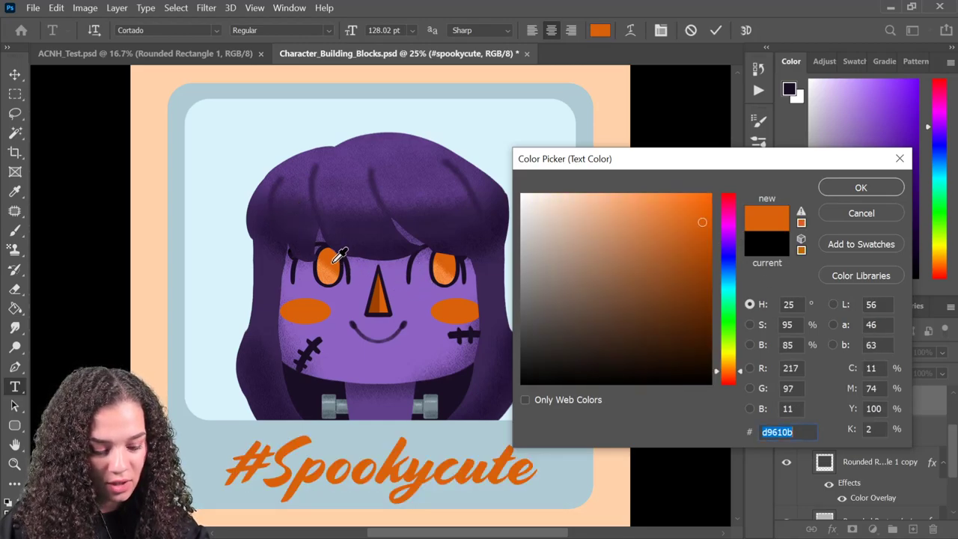
pyautogui.click(356, 234)
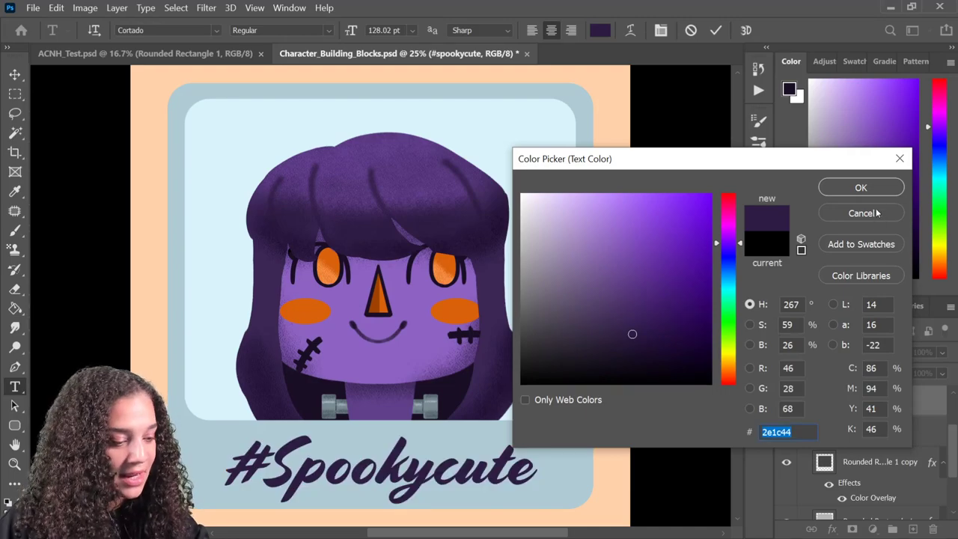
pyautogui.click(862, 188)
pyautogui.hotkey('ctrl', '-')
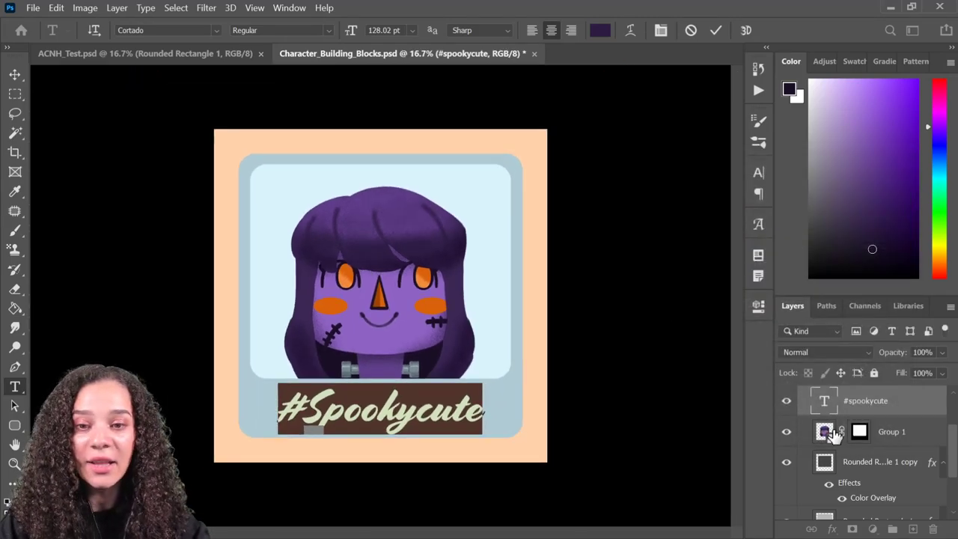
pyautogui.click(915, 410)
# Examine the finished polaroid as a whole and up close, checking the character's face, hair shading, bolts and caption
pyautogui.hotkey('ctrl', '-')
pyautogui.hotkey('ctrl', '+')
pyautogui.hotkey('ctrl', '+')
pyautogui.hotkey('ctrl', '+')
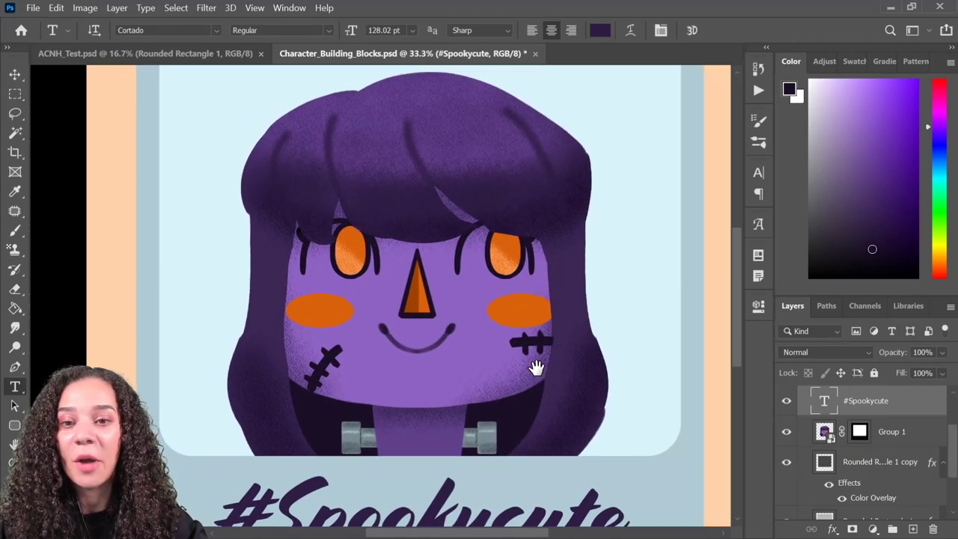
pyautogui.hotkey('ctrl', '-')
pyautogui.hotkey('ctrl', '+')
pyautogui.hotkey('ctrl', '+')
pyautogui.scroll(-1, 520, 310)
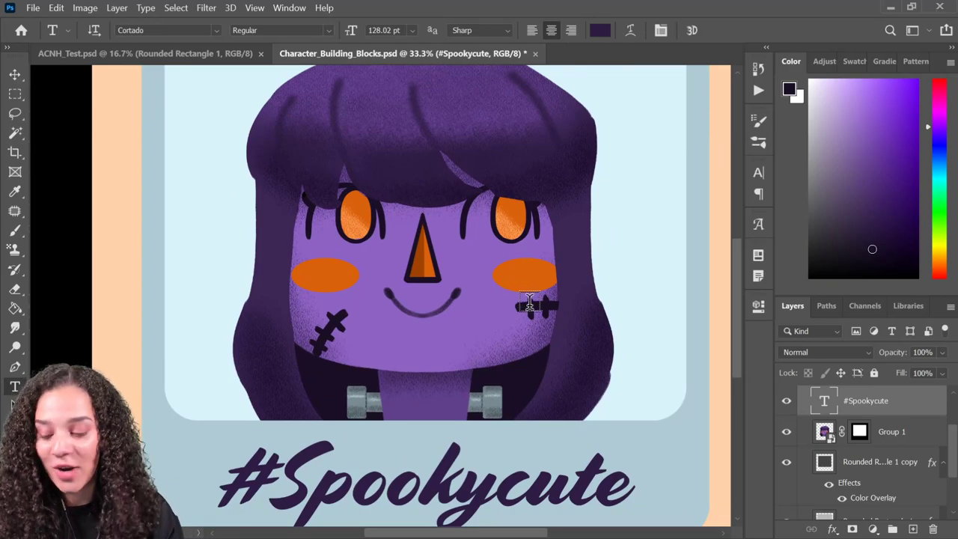
pyautogui.hotkey('ctrl', '-')
pyautogui.hotkey('ctrl', '-')
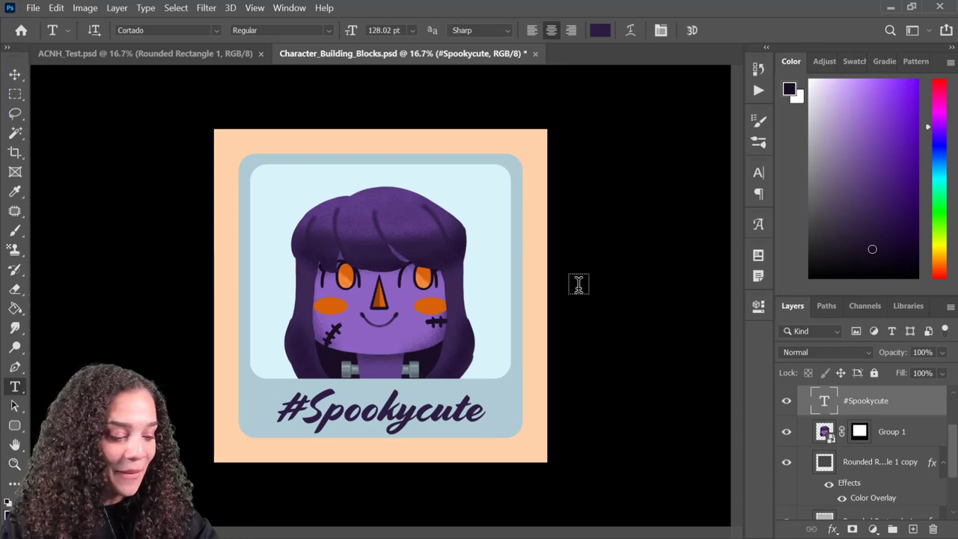
pyautogui.hotkey('ctrl', '+')
pyautogui.hotkey('ctrl', '+')
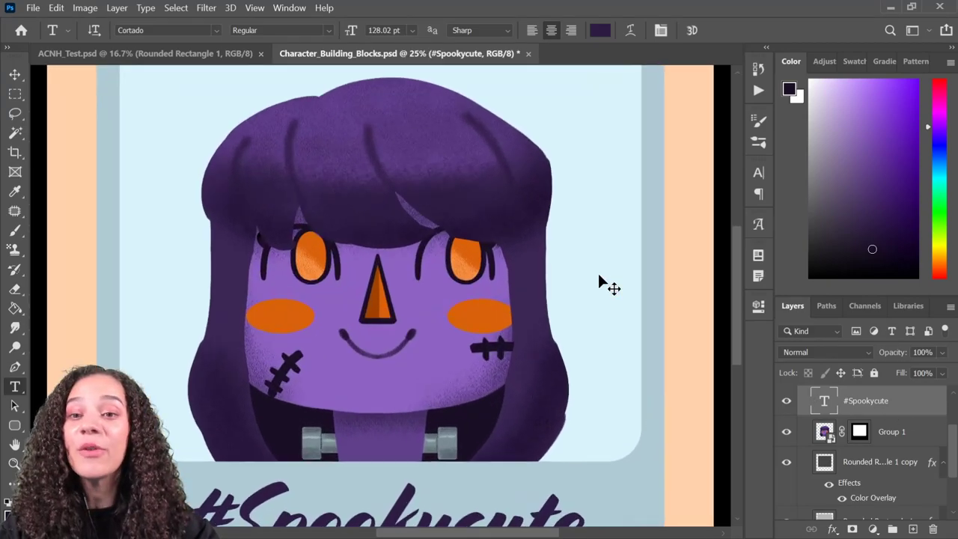
pyautogui.moveTo(534, 295); pyautogui.dragTo(574, 273)
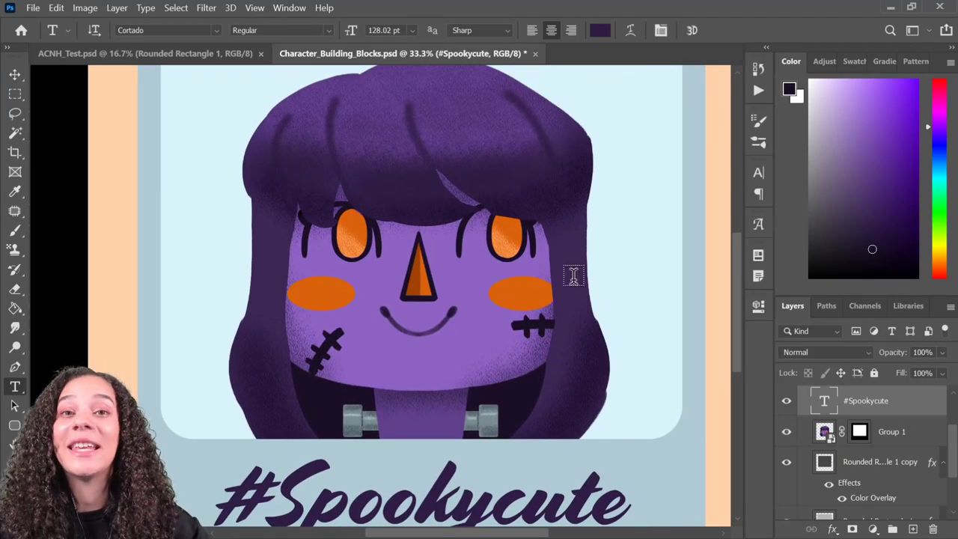